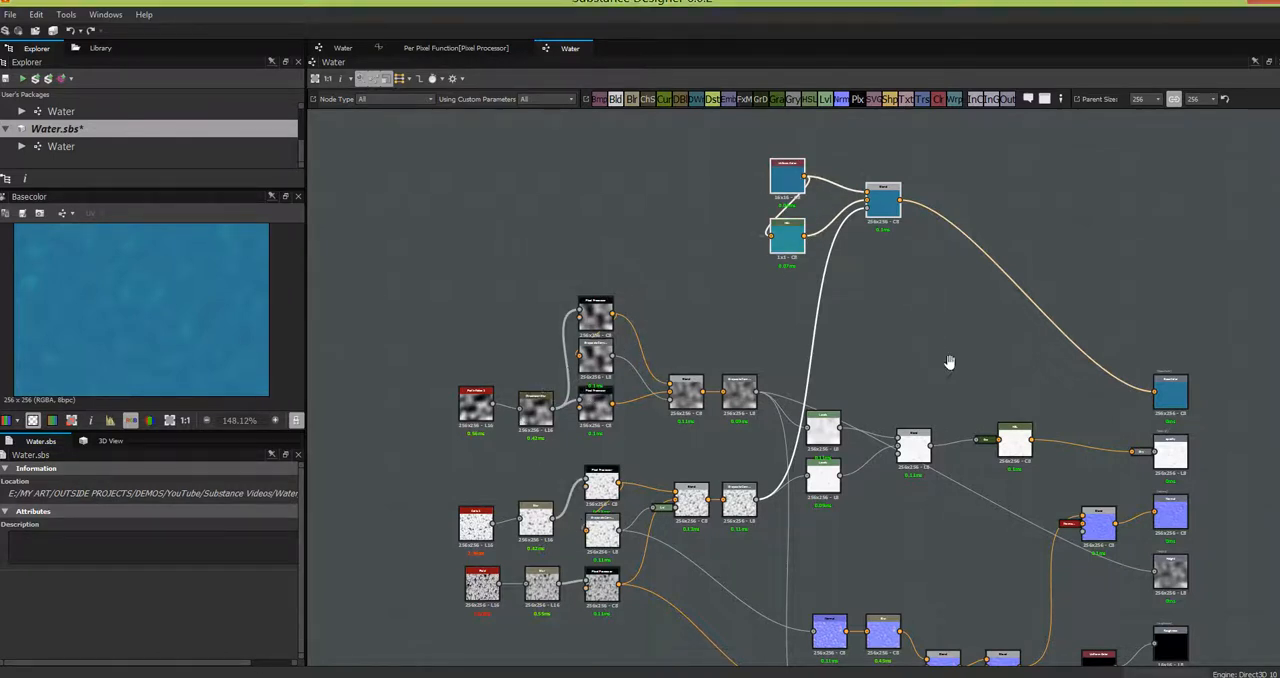
- Examine the normal map branch of the water graph, from the three Normal and Blur pairs through the two Blend nodes
middle_click_drag(924, 296, 917, 211)
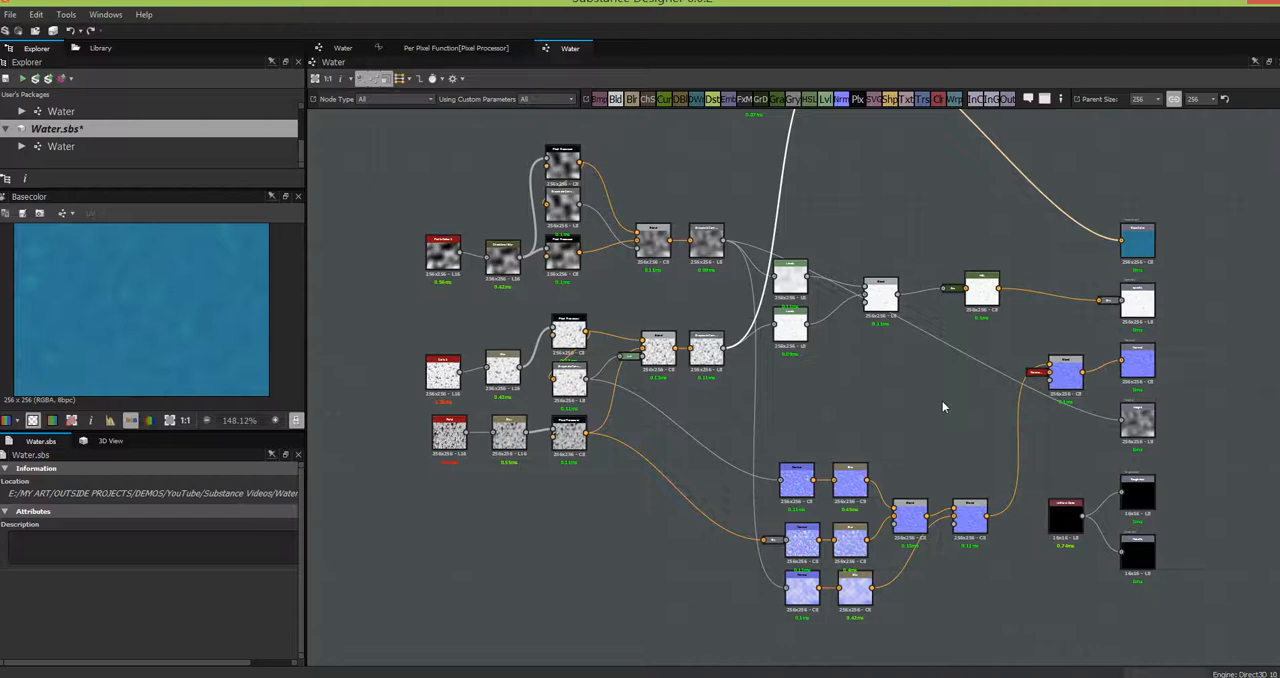
scroll(942, 403, "up", 1)
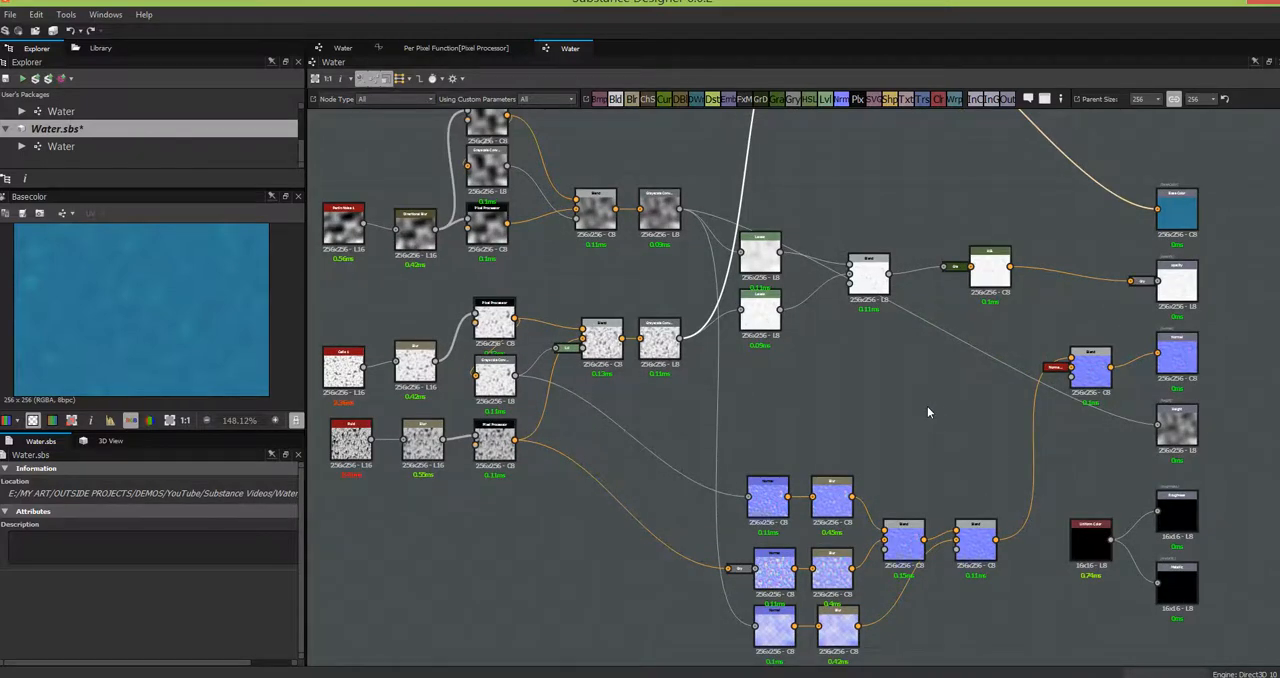
middle_click_drag(928, 371, 924, 314)
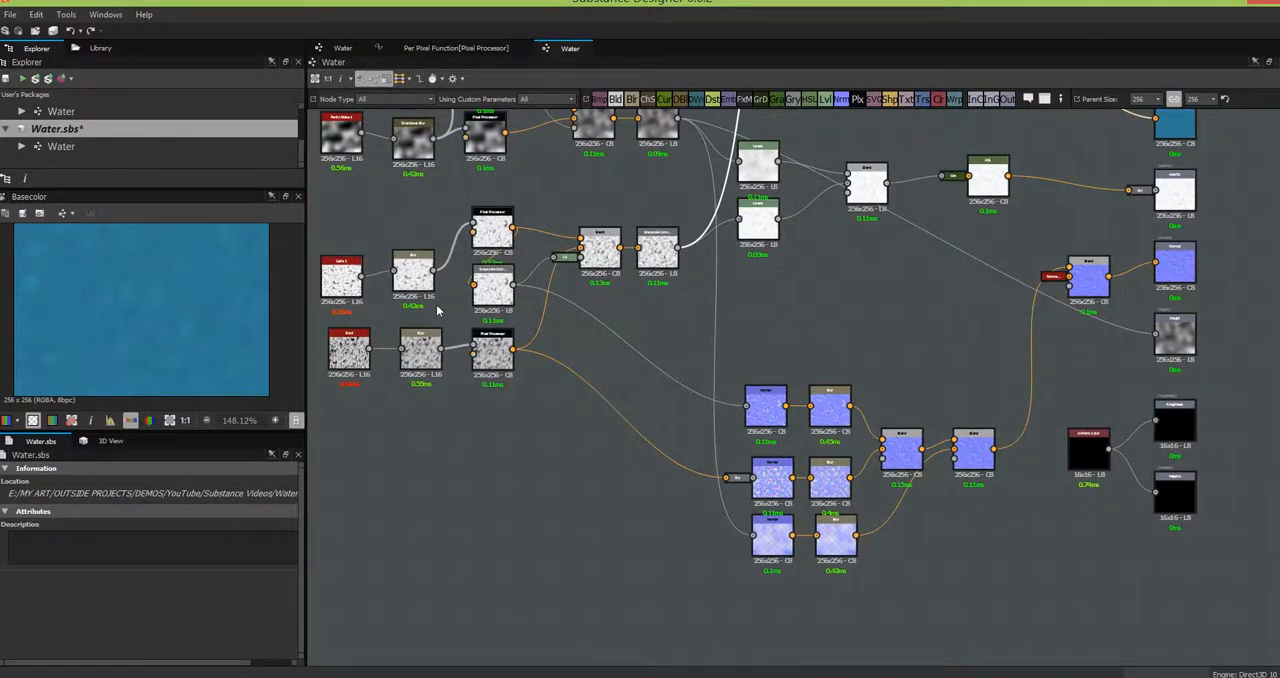
middle_click_drag(923, 370, 928, 333)
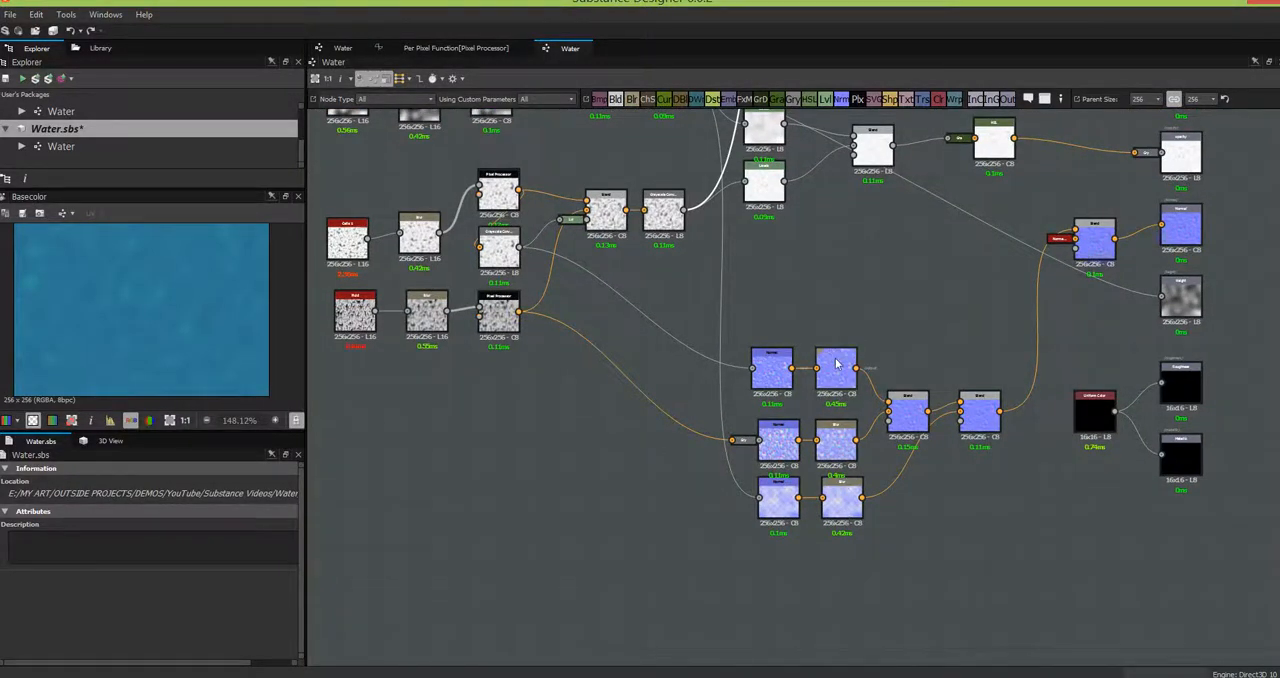
scroll(890, 341, "up", 4)
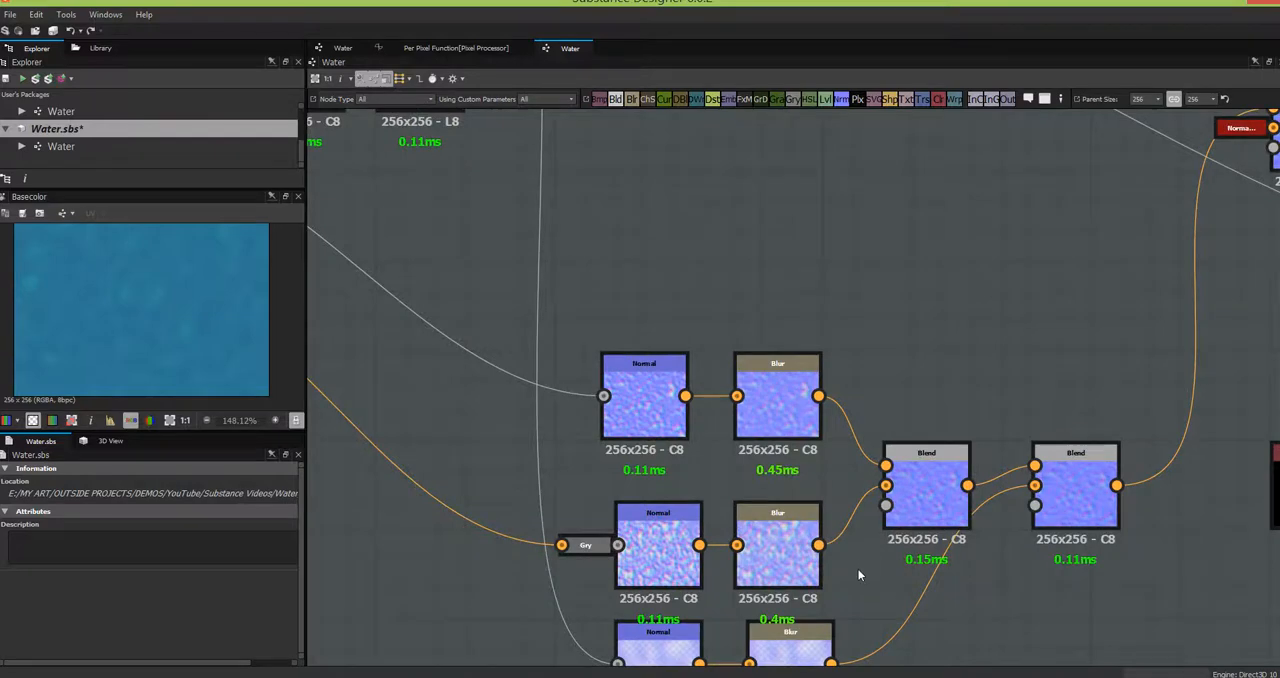
middle_click_drag(860, 561, 820, 446)
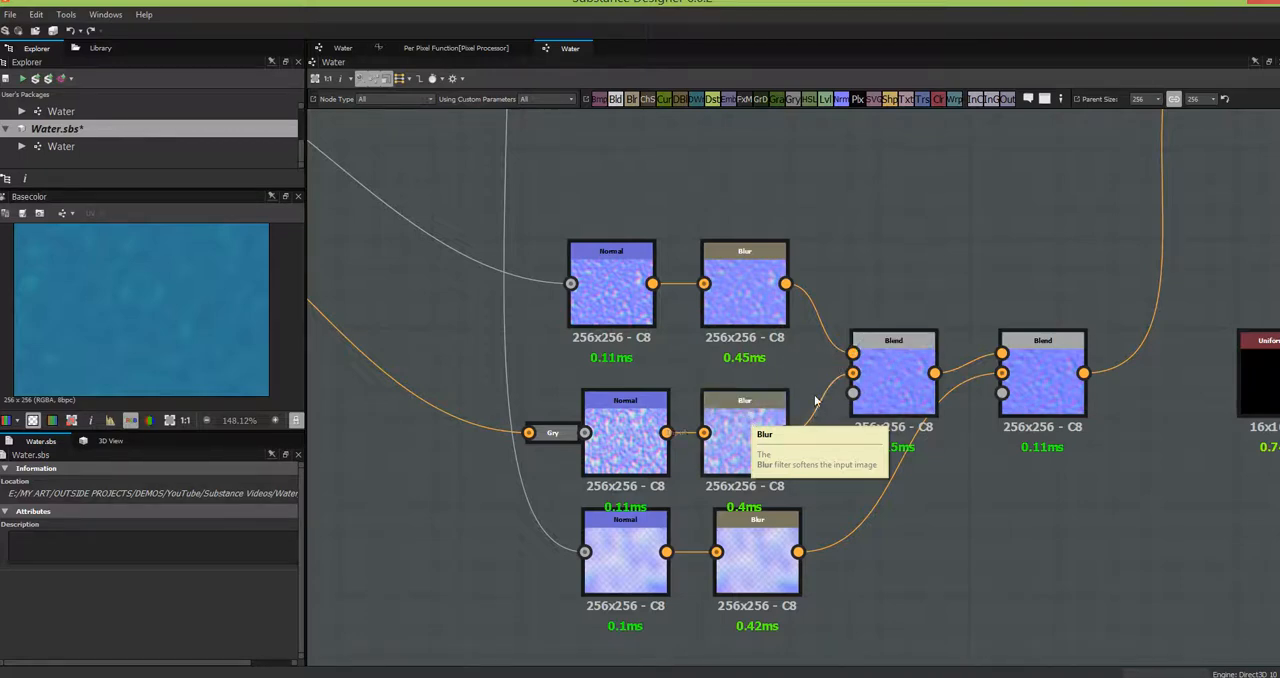
scroll(815, 400, "up", 2)
scroll(818, 386, "up", 2)
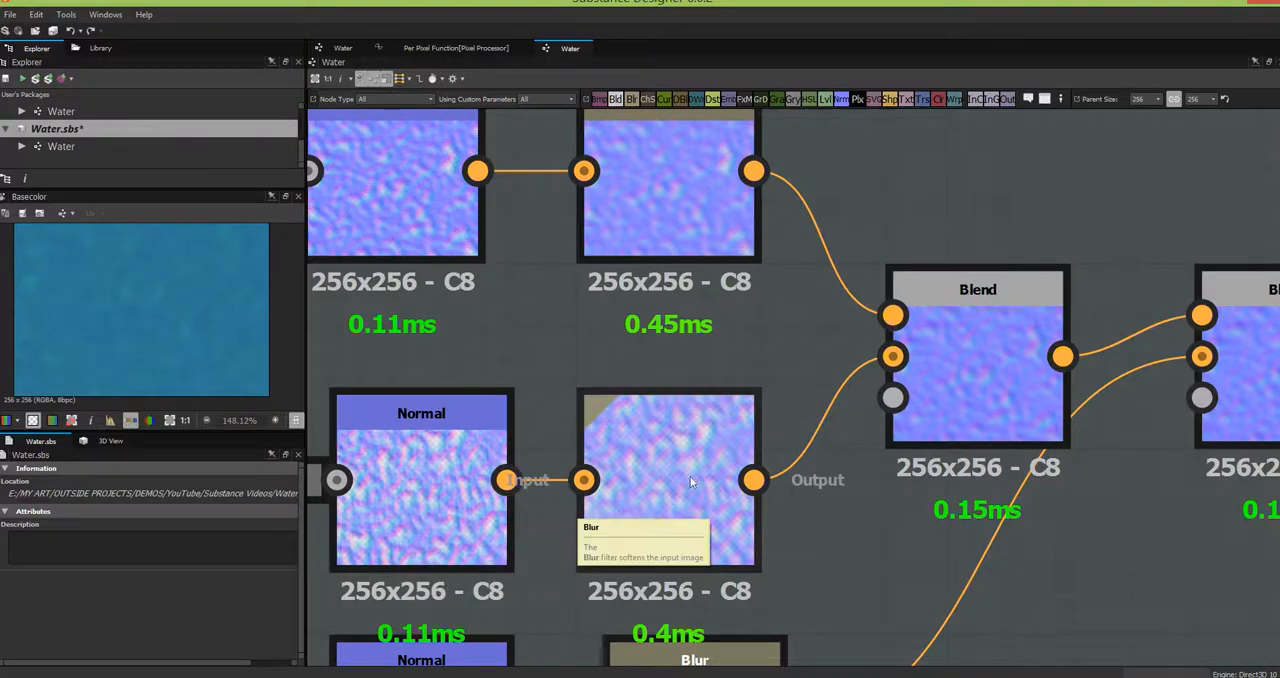
scroll(826, 404, "down", 10)
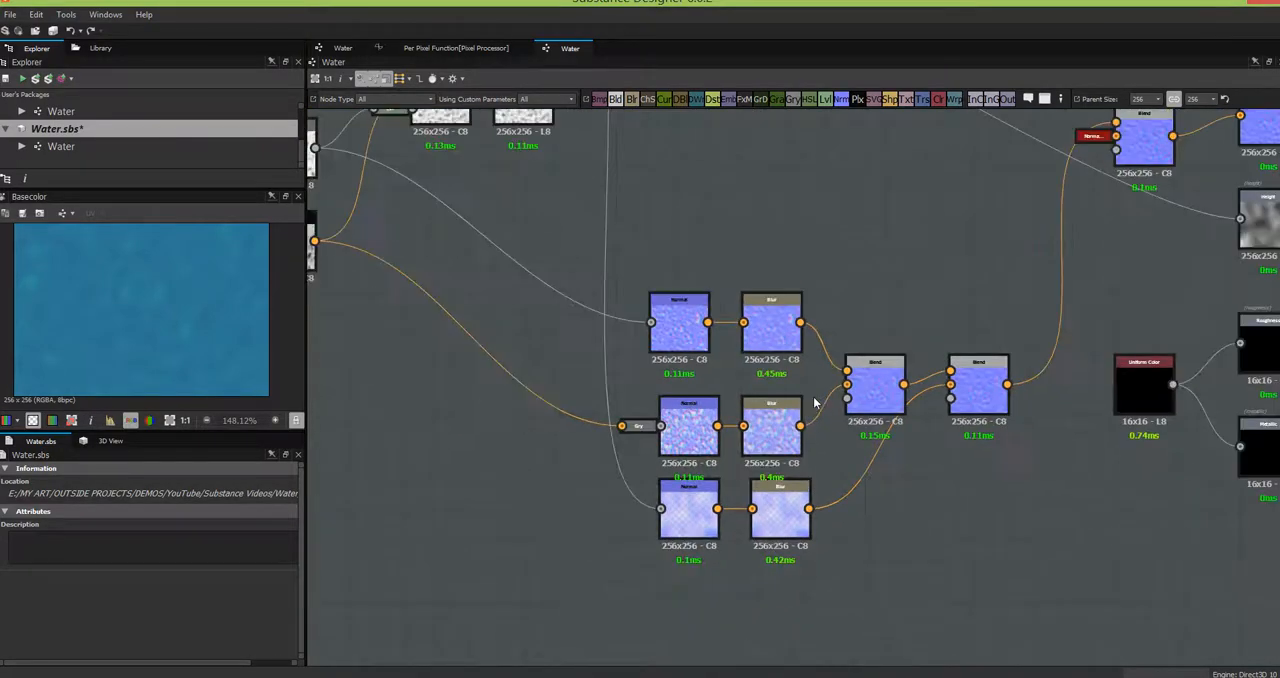
middle_click_drag(568, 397, 644, 471)
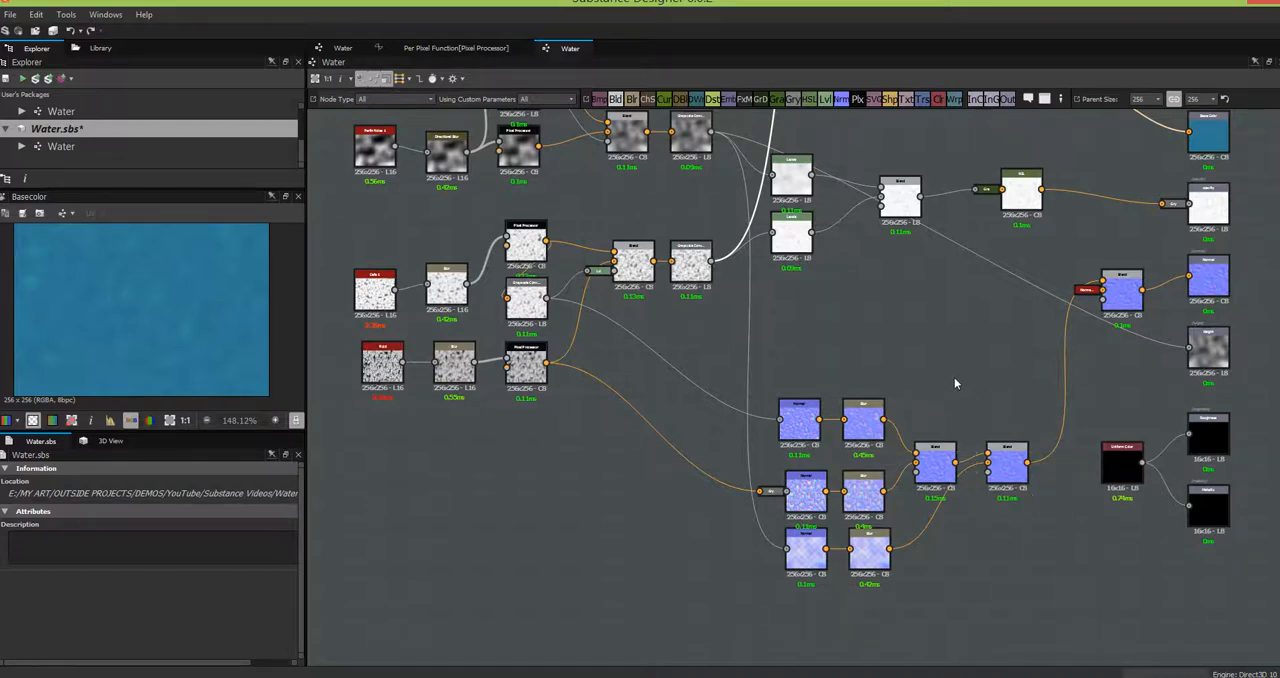
scroll(954, 377, "up", 1)
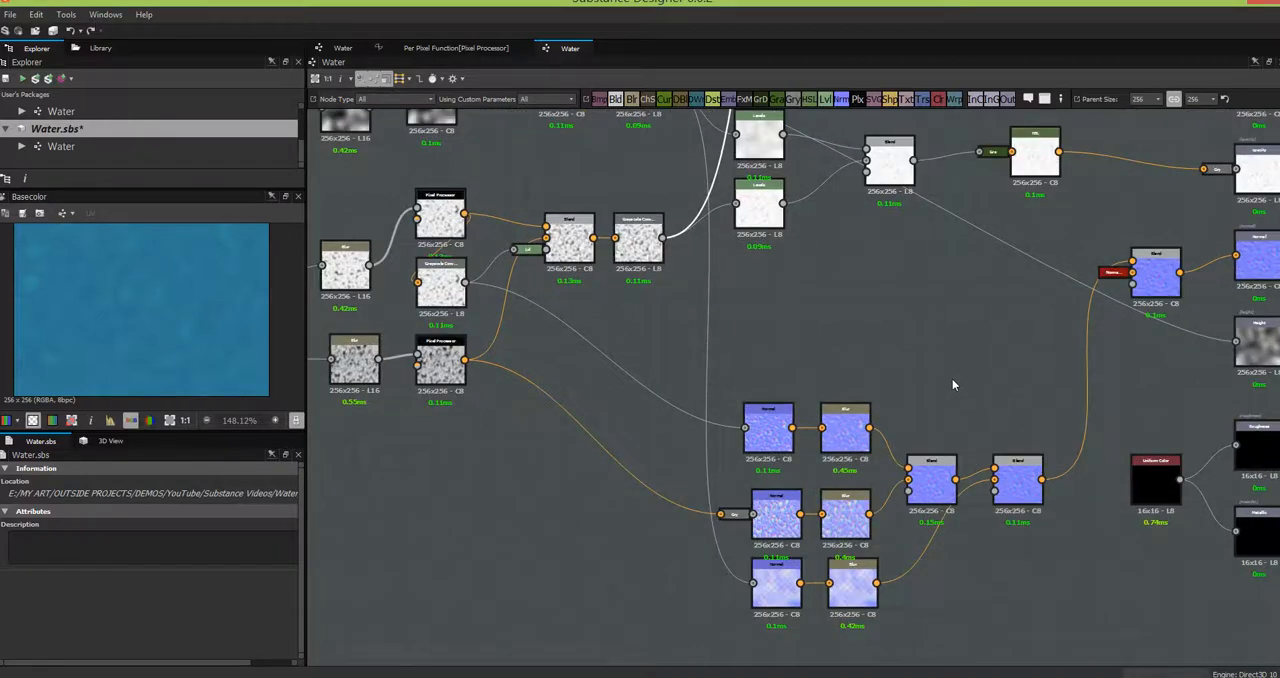
scroll(951, 379, "up", 3)
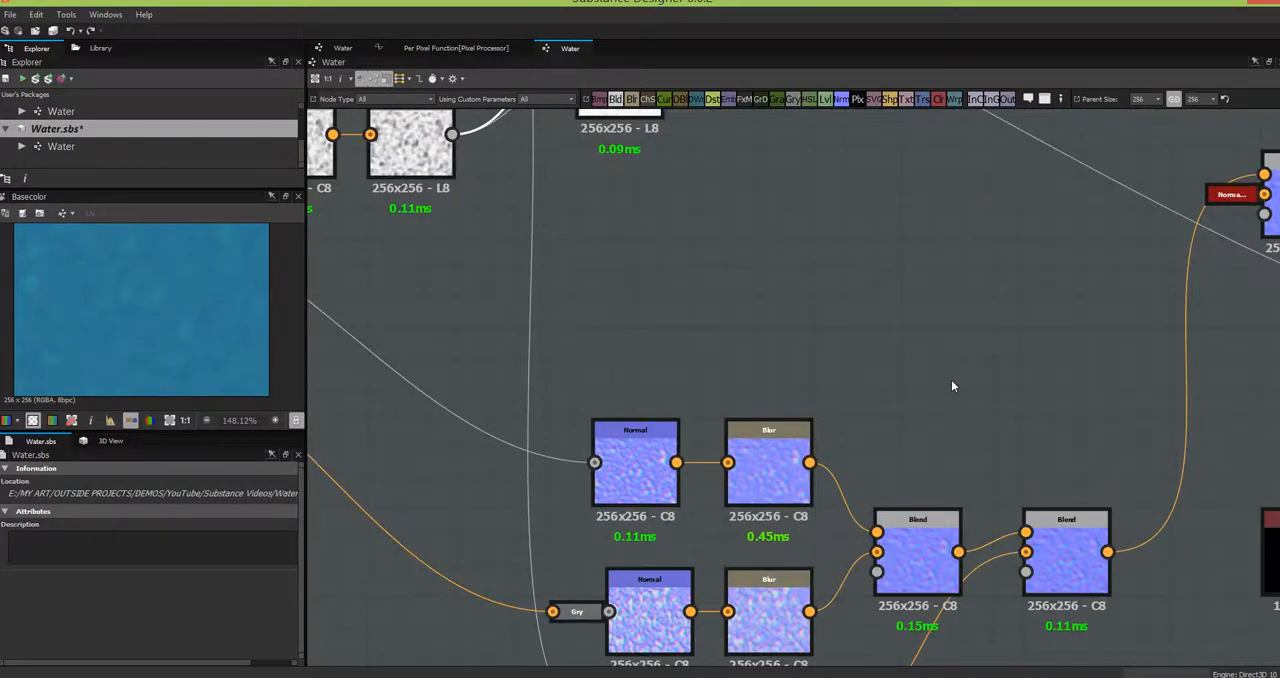
middle_click_drag(957, 366, 1005, 258)
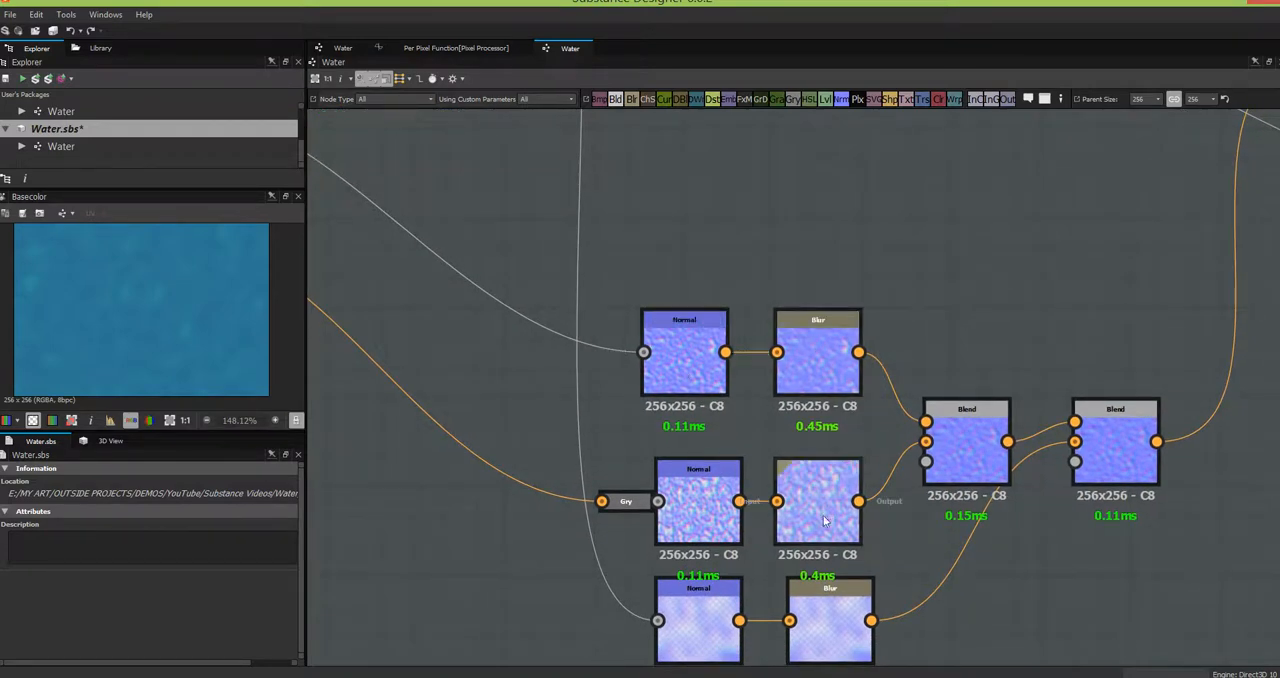
scroll(965, 328, "down", 3)
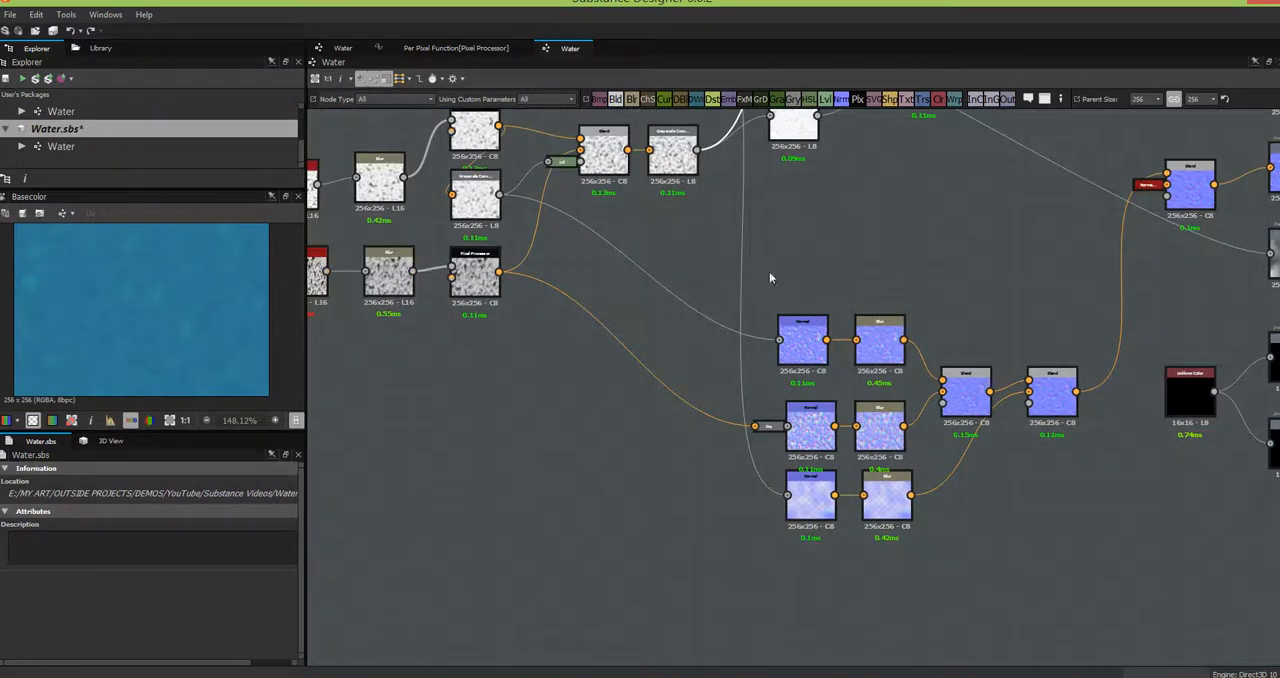
- Move the Cells 1 and Fluid noise nodes together, farther away from their Blur nodes
middle_click_drag(704, 245, 917, 366)
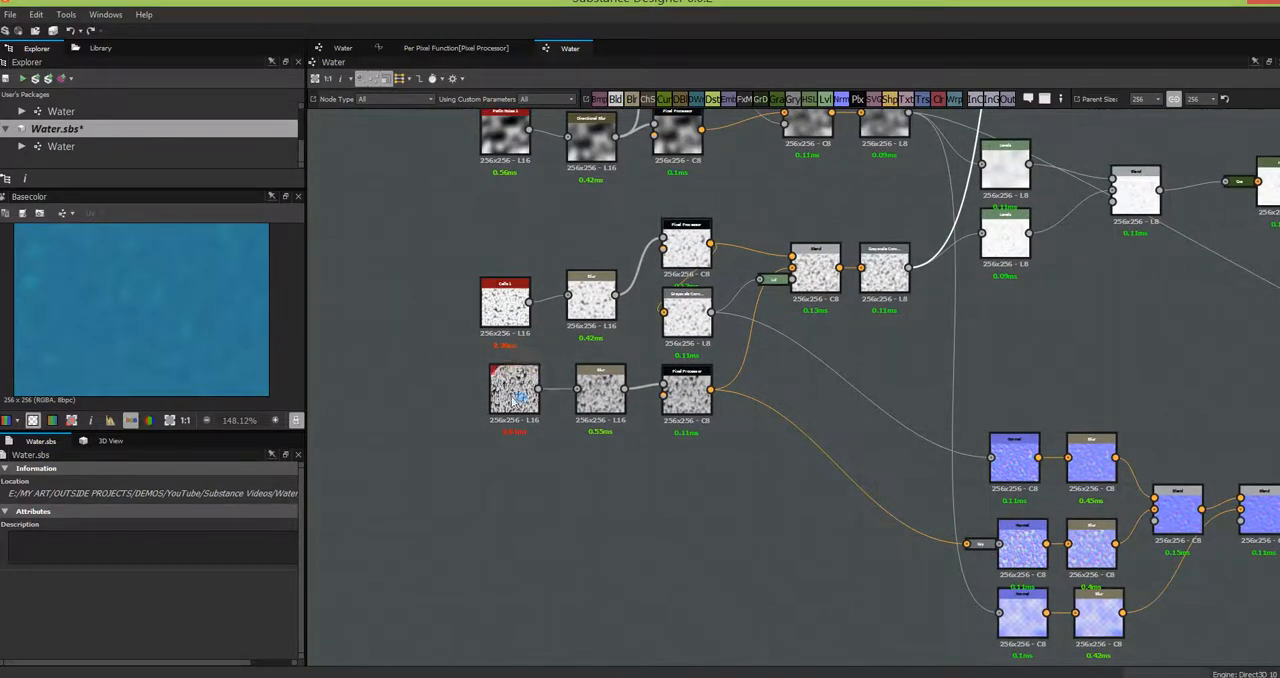
left_click(519, 398)
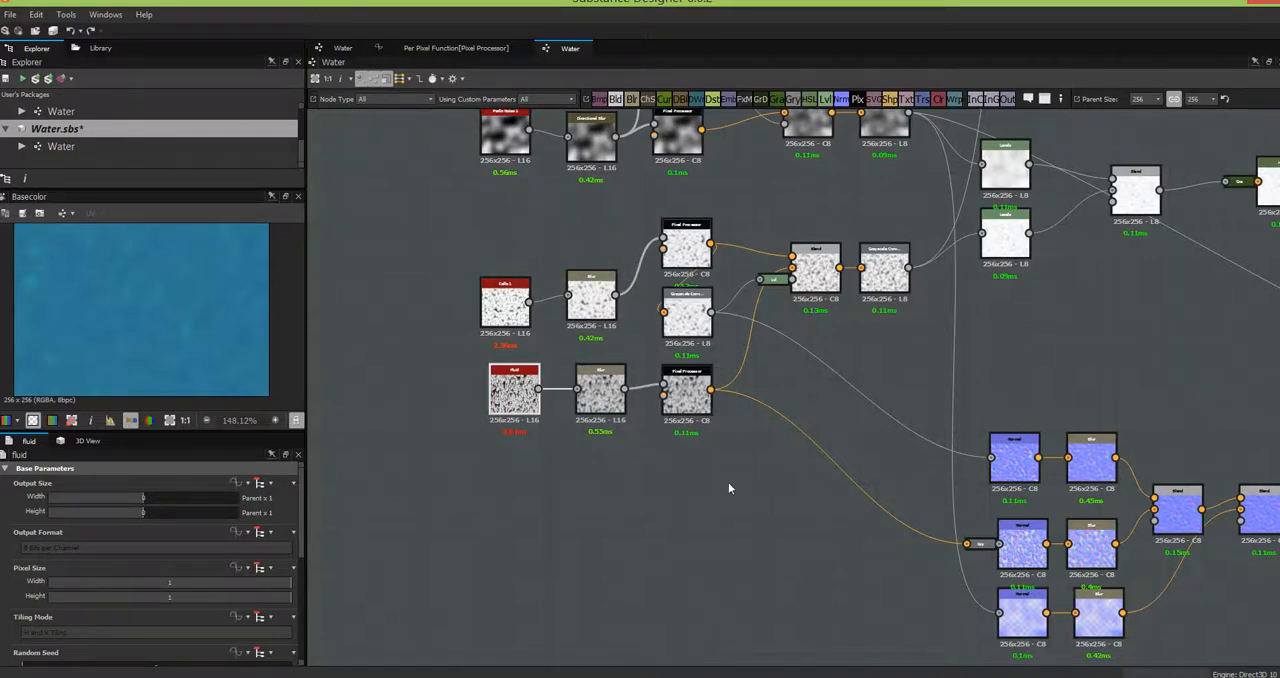
middle_click_drag(781, 485, 867, 511)
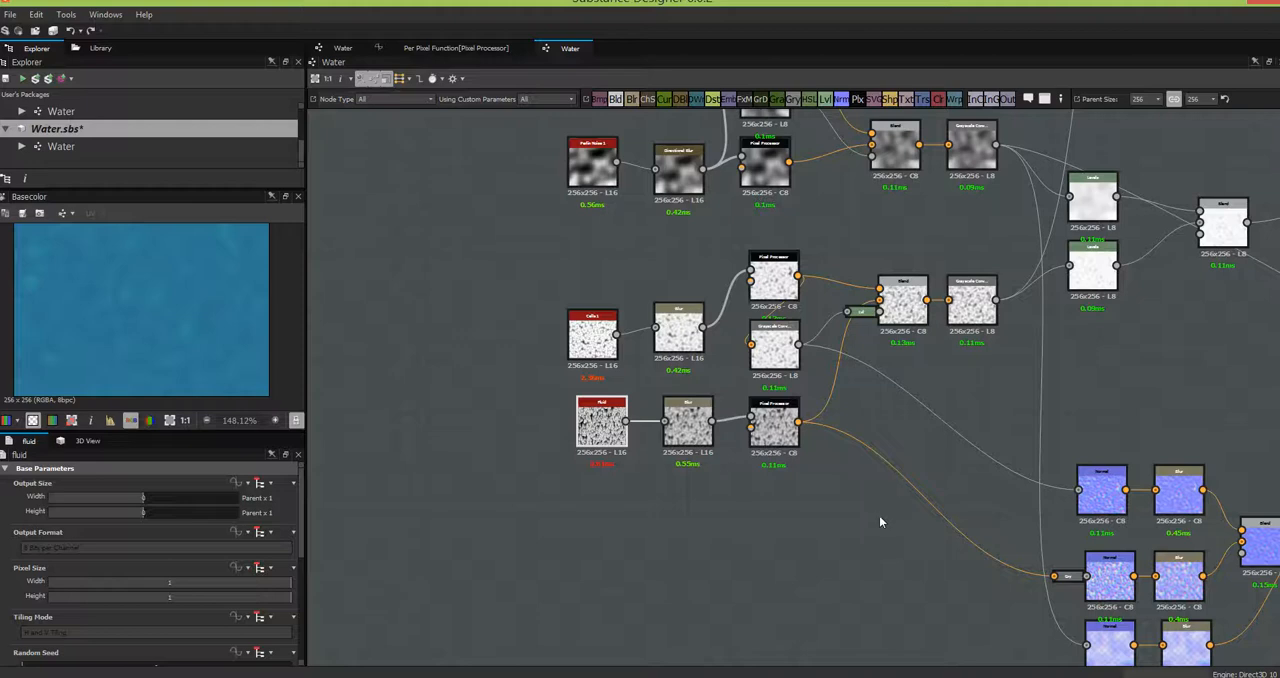
left_click_drag(534, 324, 448, 418)
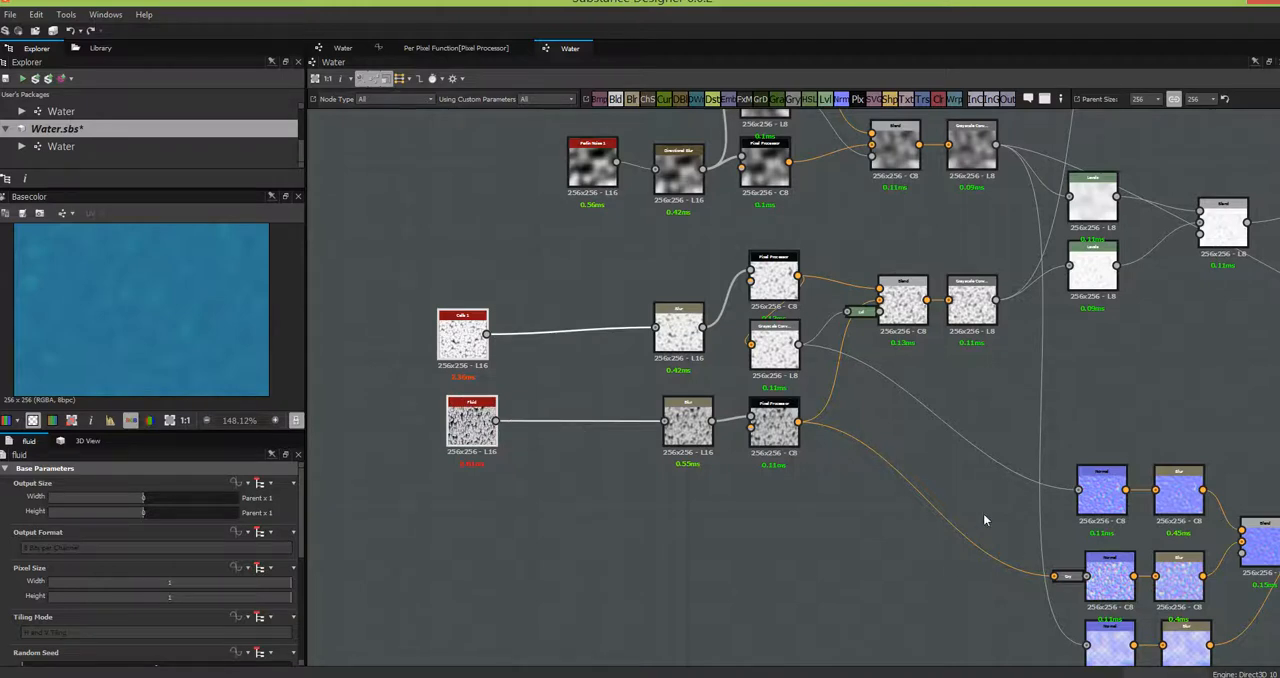
- Preview the Grayscale Conversion node that feeds the Height output and enlarge the 2D preview area
middle_click_drag(906, 480, 670, 534)
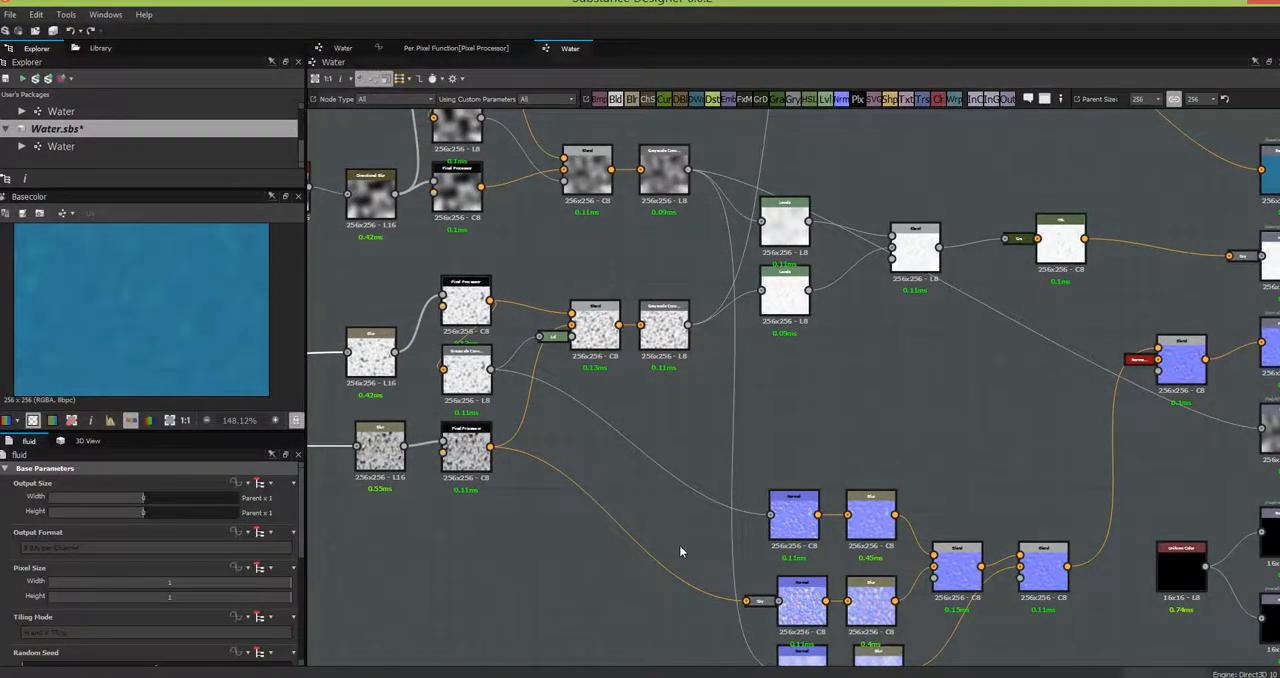
left_click(662, 176)
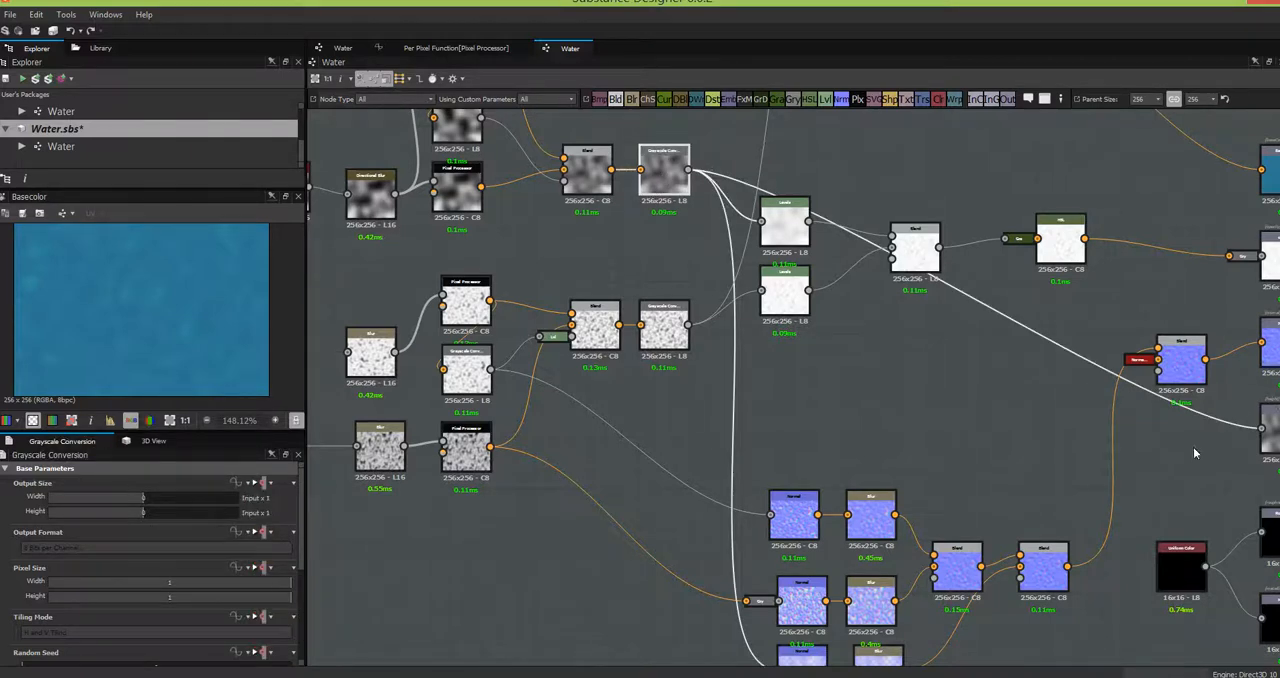
middle_click_drag(1182, 445, 1158, 438)
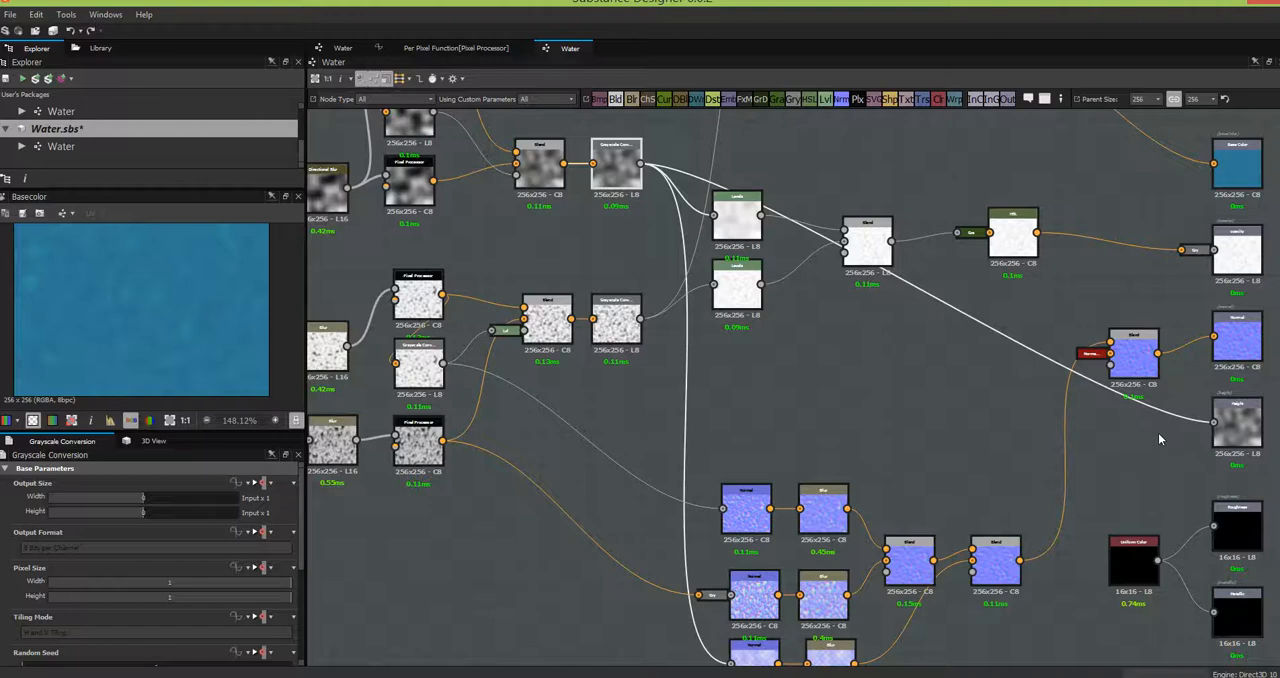
double_click(630, 167)
left_click_drag(227, 431, 227, 513)
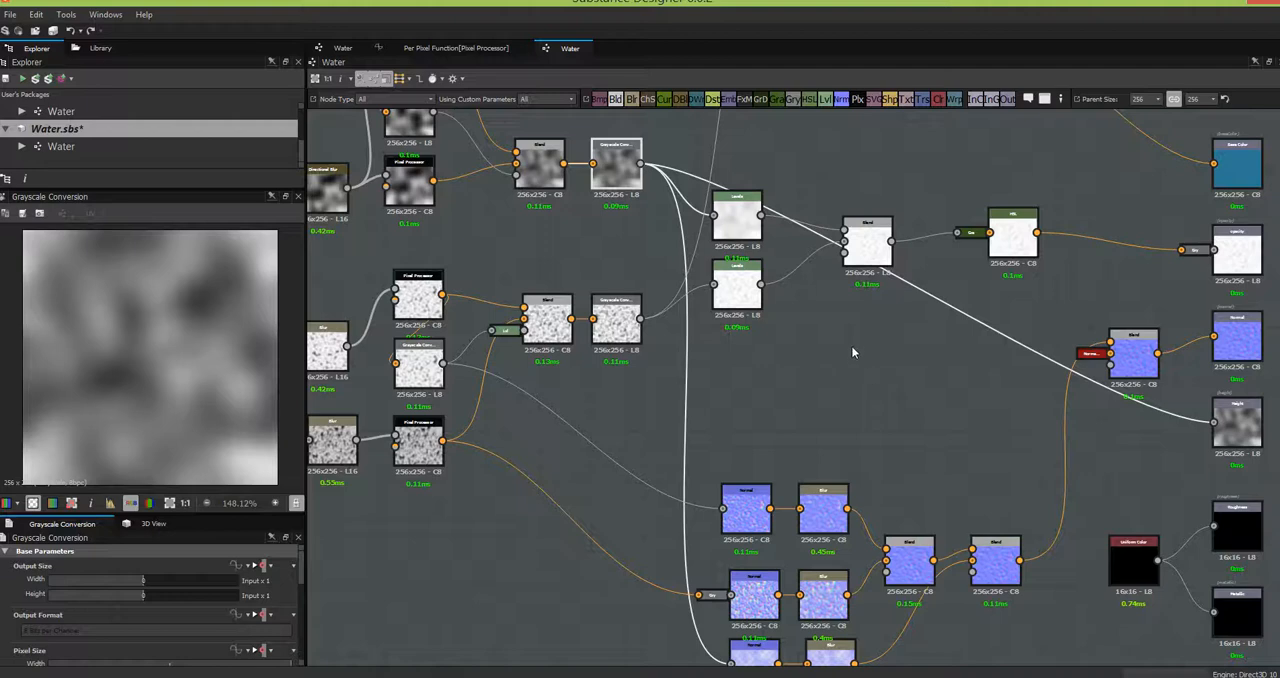
- Align the Cells 1 node directly above the Fluid node in the graph
middle_click_drag(802, 376, 1140, 350)
middle_click_drag(1046, 320, 817, 270)
middle_click_drag(821, 345, 837, 584)
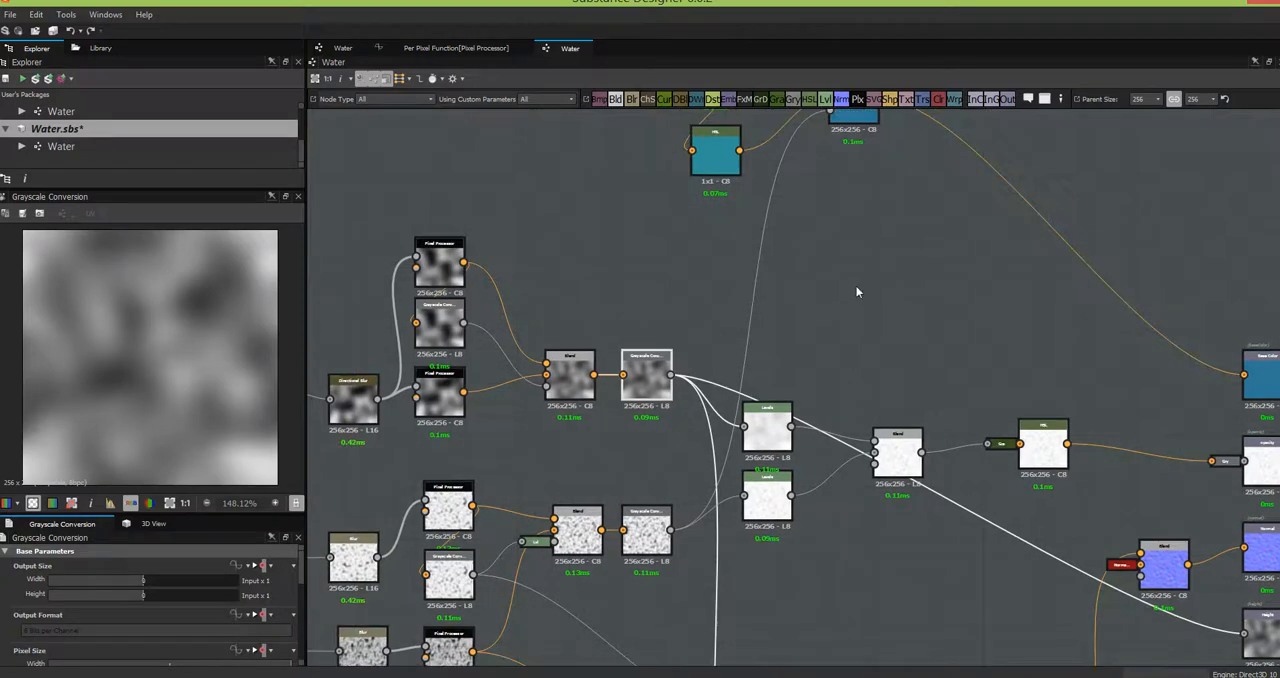
middle_click_drag(855, 284, 937, 177)
middle_click_drag(986, 345, 1000, 66)
middle_click_drag(534, 444, 916, 518)
middle_click_drag(826, 526, 832, 585)
left_click_drag(655, 345, 655, 336)
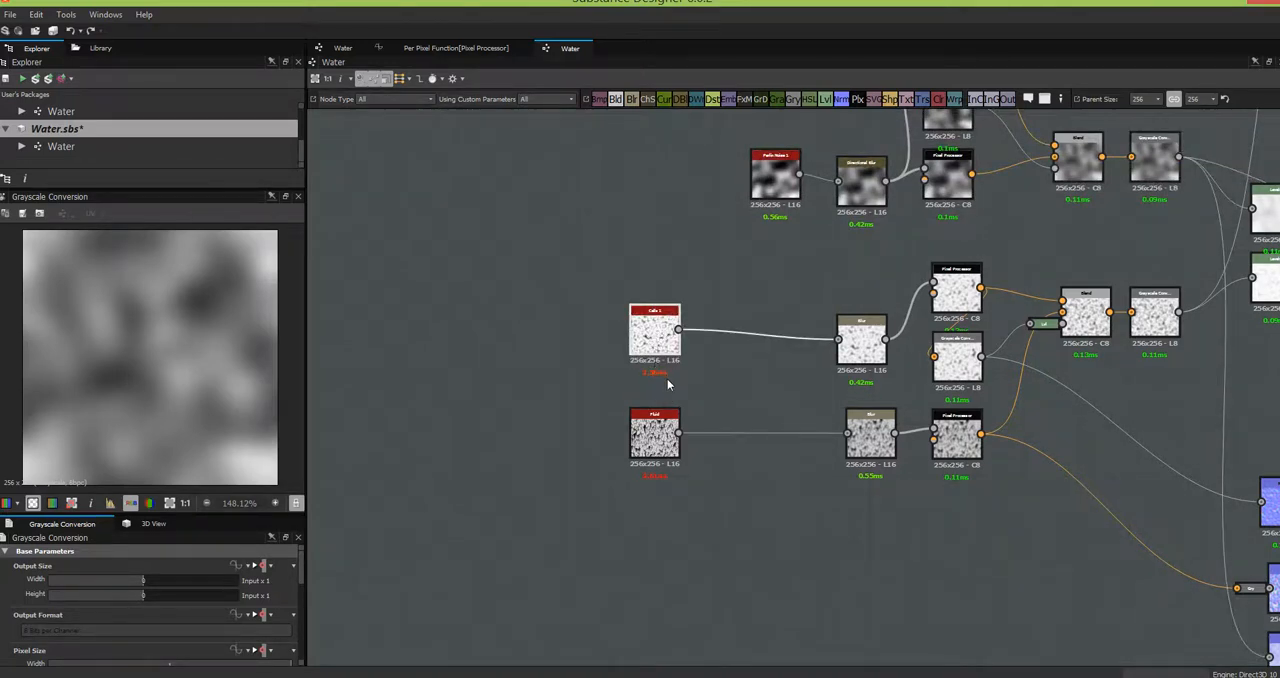
- Preview the Fluid node and drive its Disorder parameter with the $time function
double_click(657, 438)
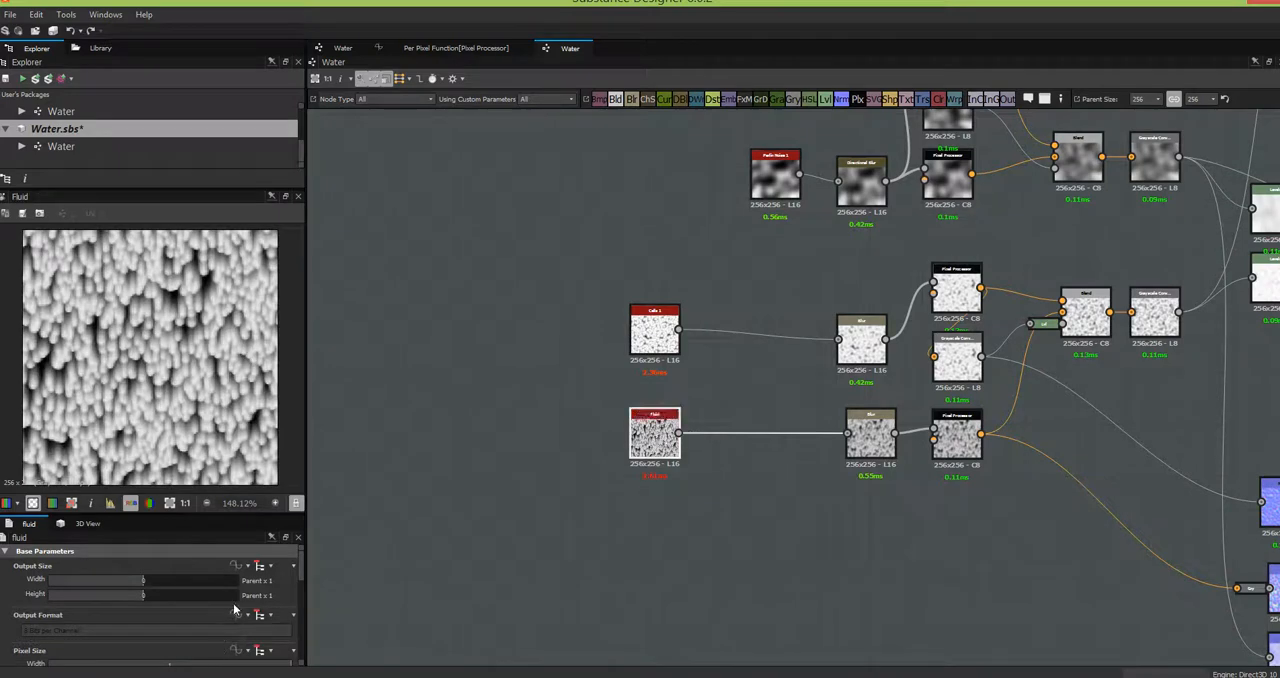
left_click_drag(301, 564, 302, 628)
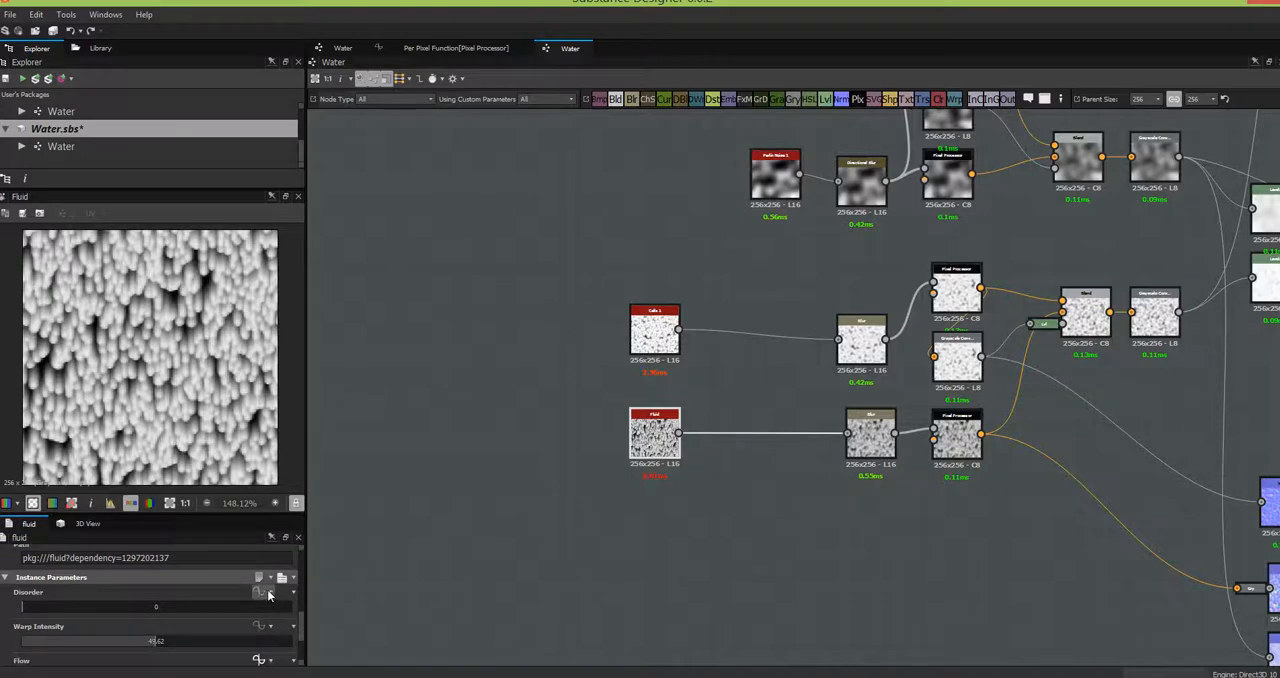
left_click(269, 594)
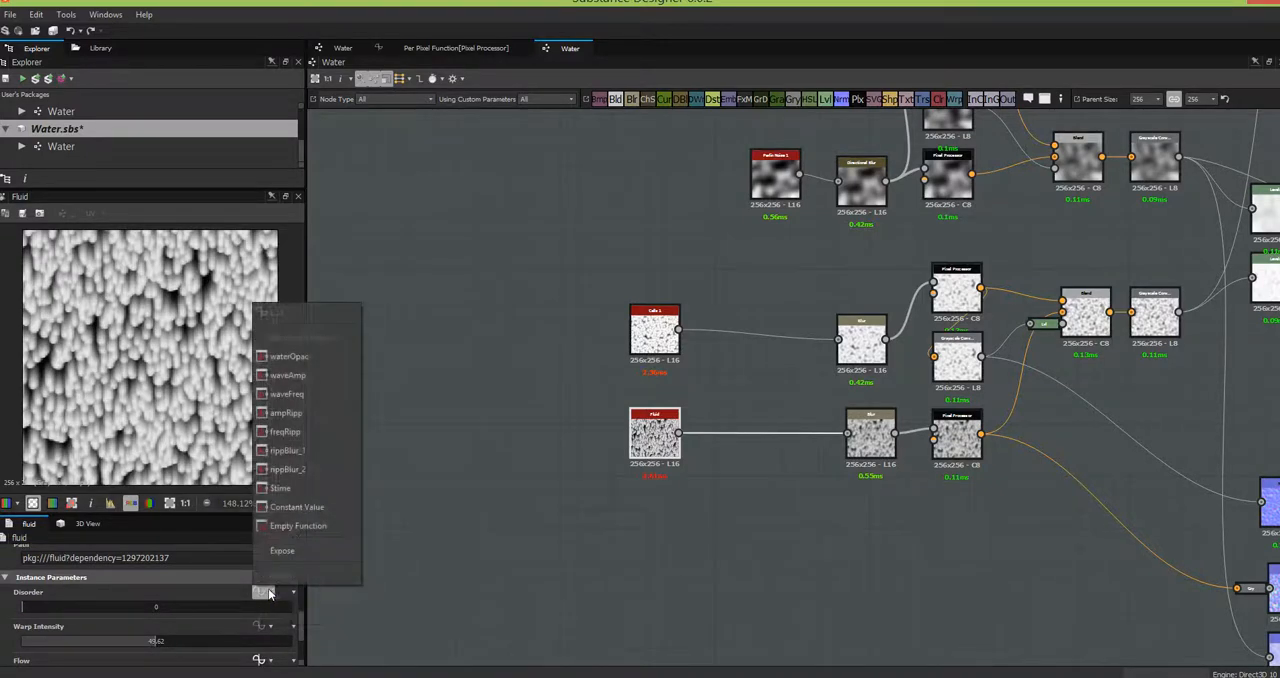
left_click(280, 488)
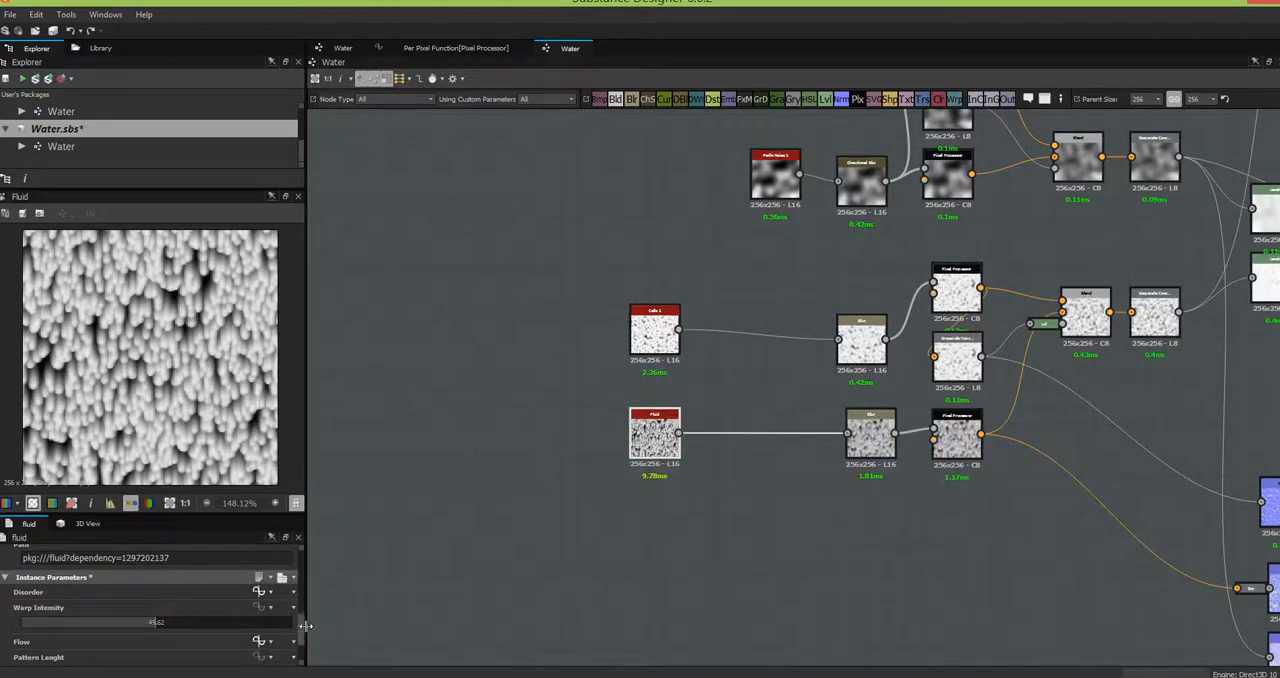
- Set the Fluid node's Warp Intensity to 19.31
scroll(303, 638, "down", 2)
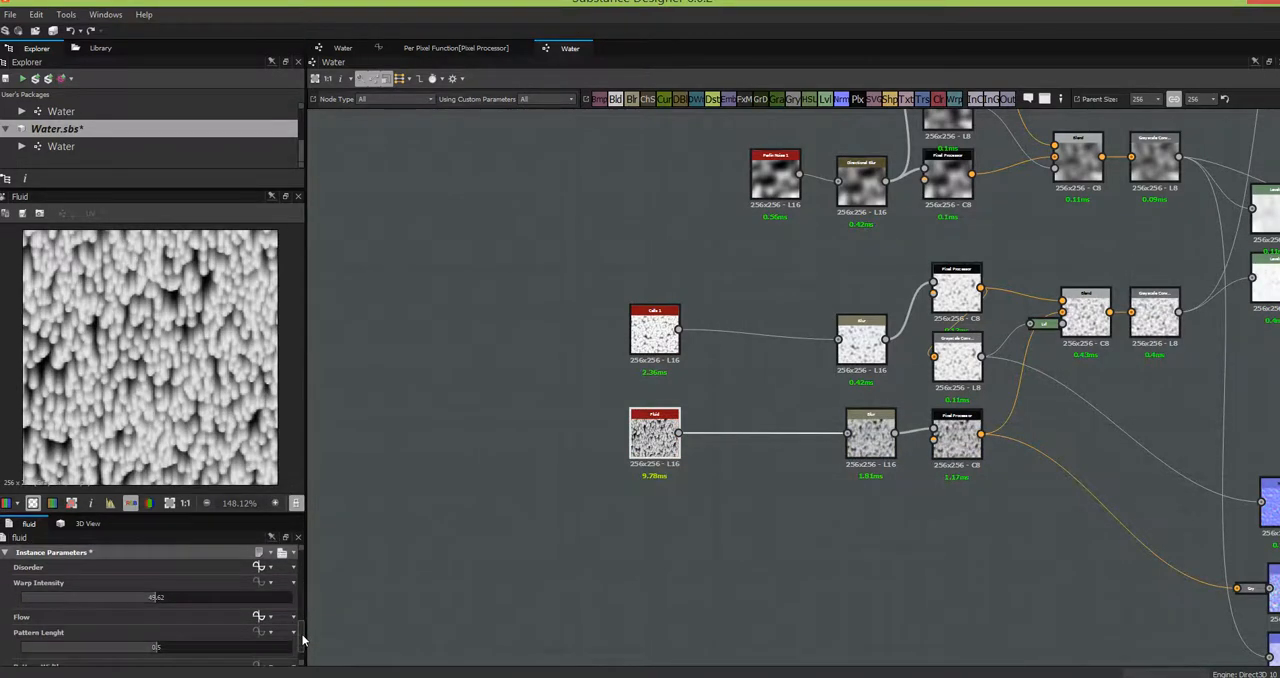
double_click(150, 597)
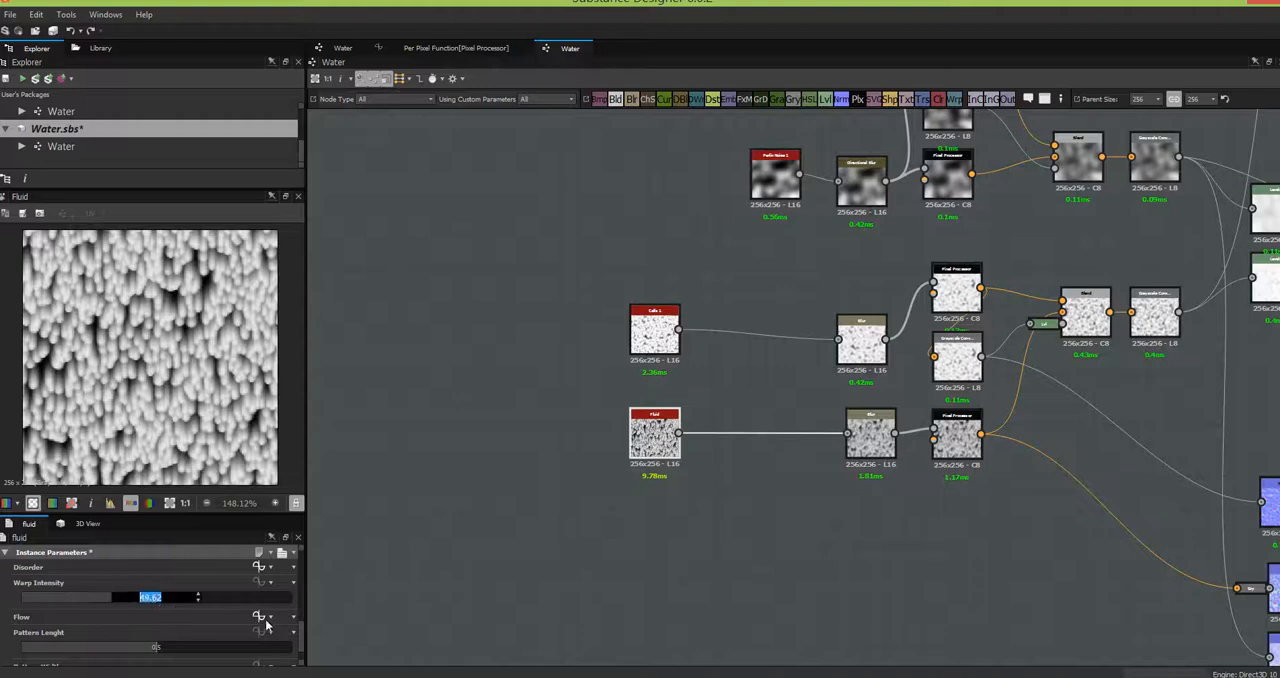
type("19.31")
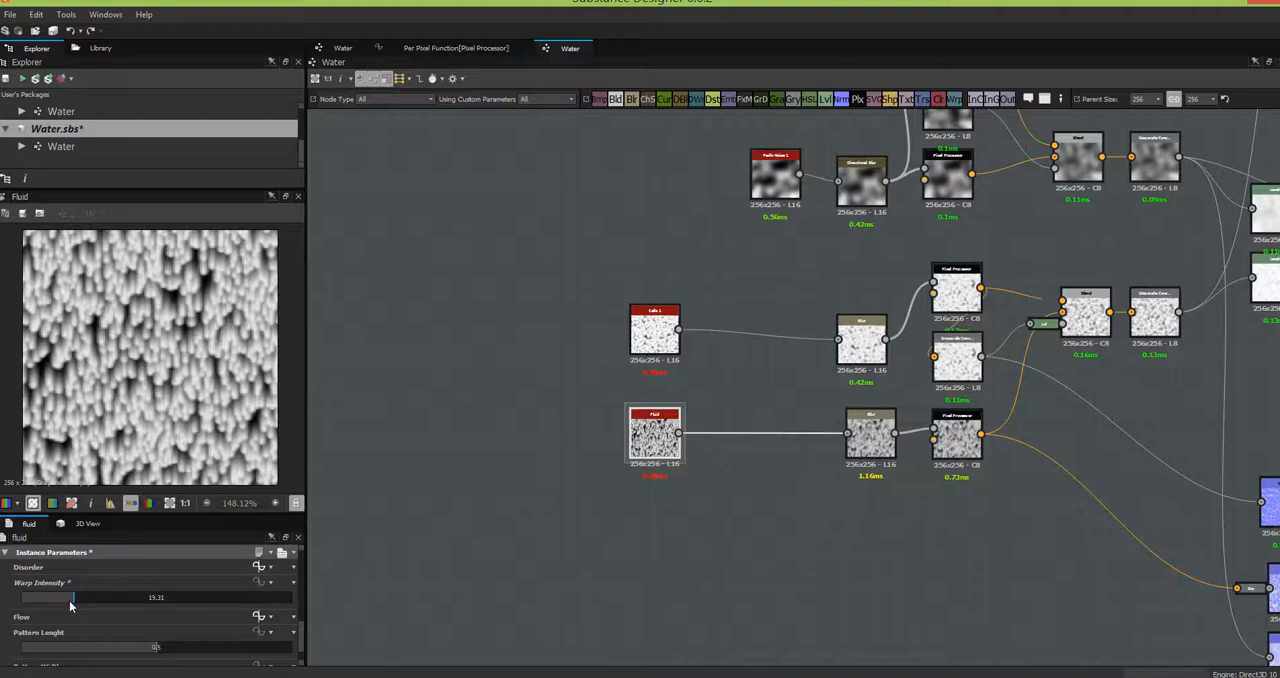
mouse_move(73, 597)
left_mouse_down()
mouse_move(157, 597)
mouse_move(73, 607)
left_mouse_up()
double_click(150, 597)
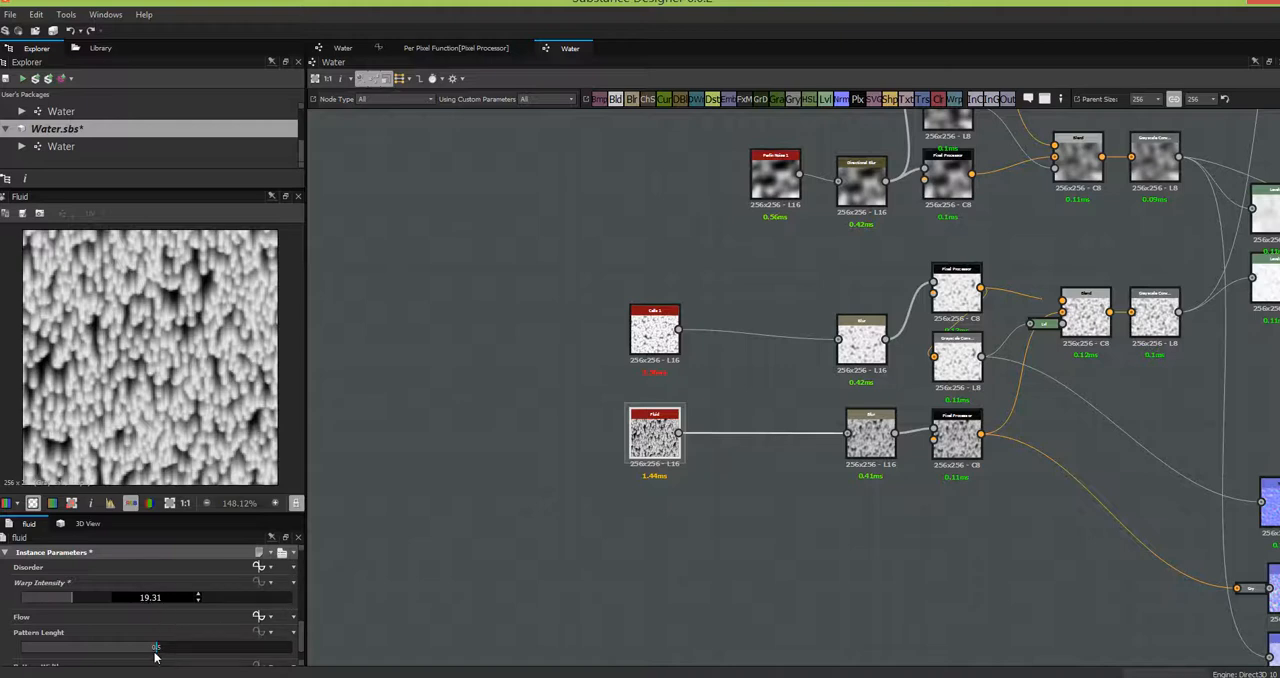
- Try a Pattern Lenght of 0.4 on the Fluid node, undo it, and set Pattern Width to 1
mouse_move(158, 650)
left_mouse_down()
mouse_move(267, 654)
mouse_move(111, 665)
mouse_move(129, 663)
left_mouse_up()
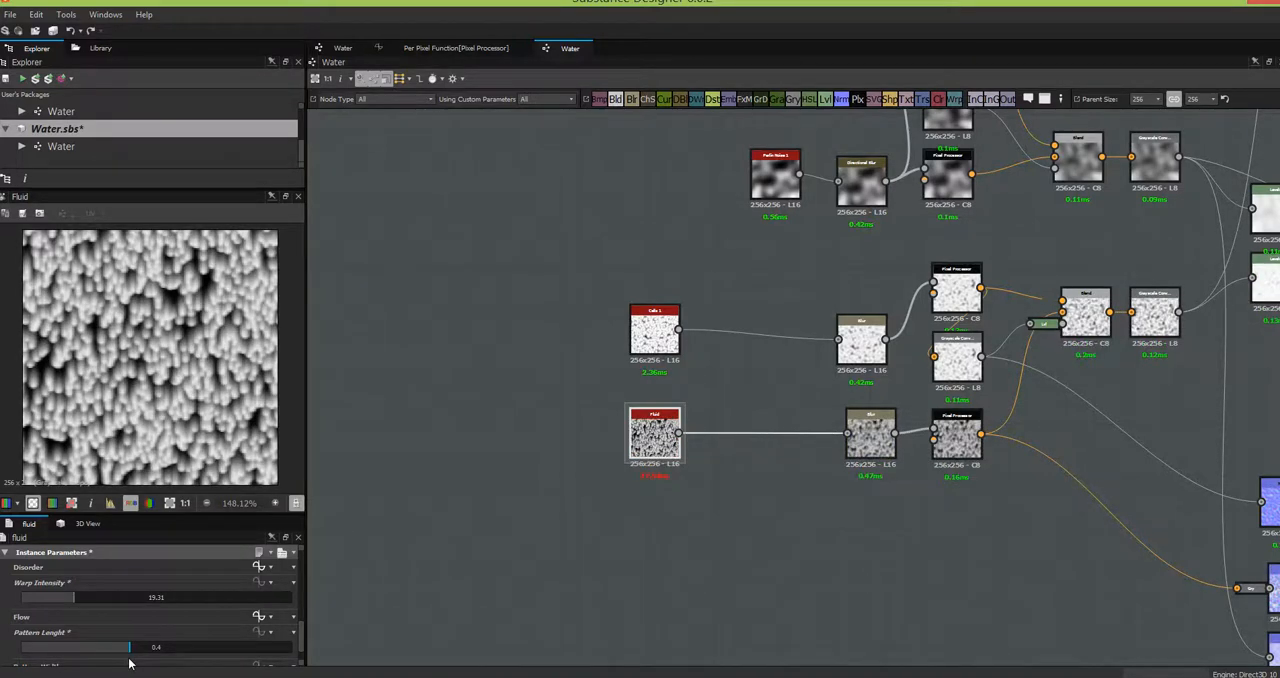
key("ctrl+z")
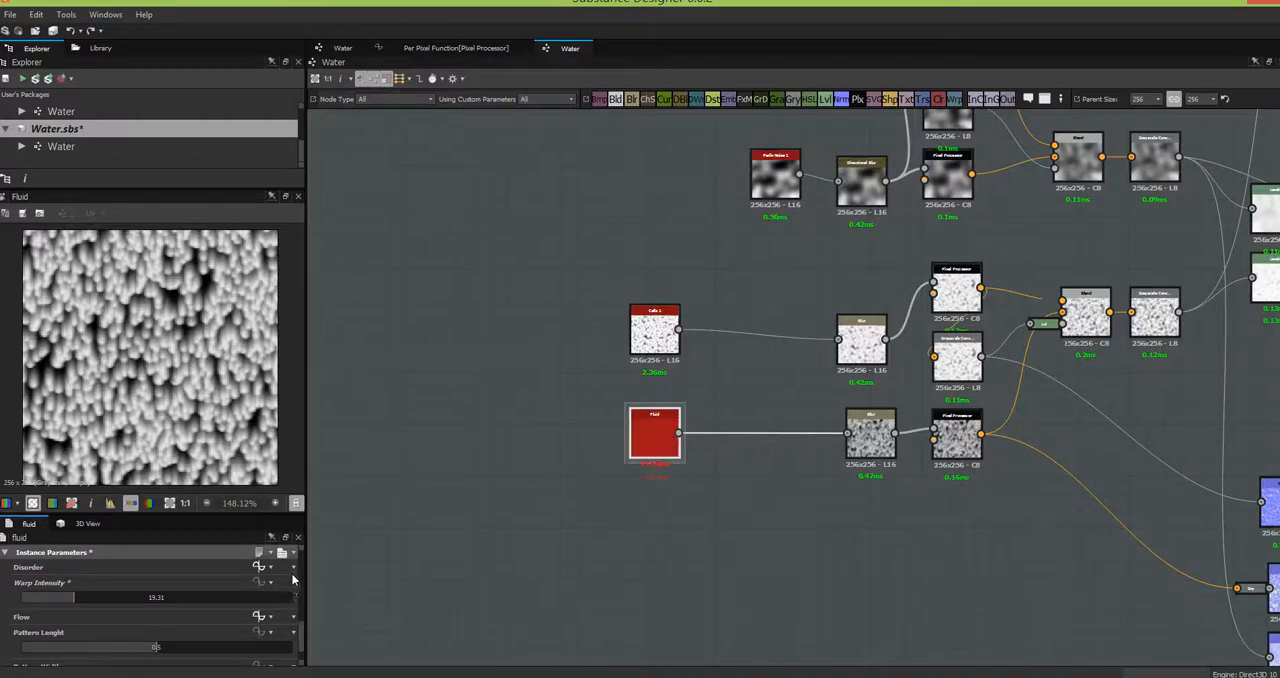
left_click_drag(302, 636, 303, 667)
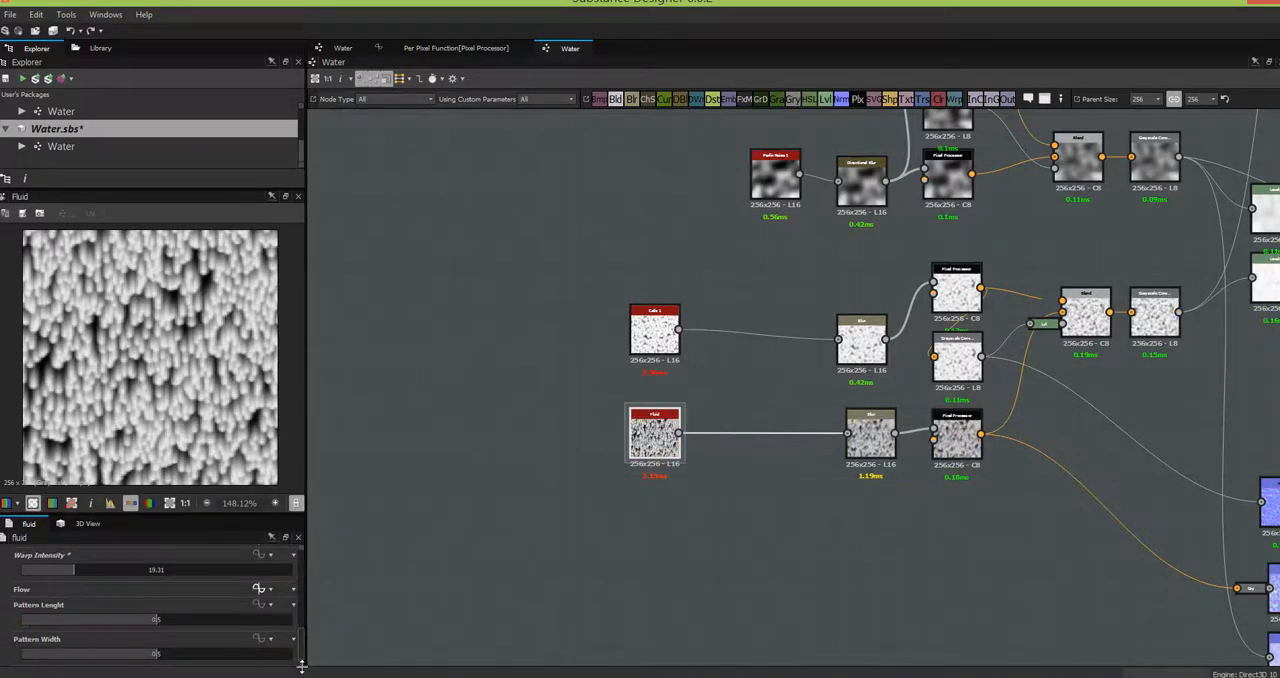
left_click_drag(153, 656, 330, 656)
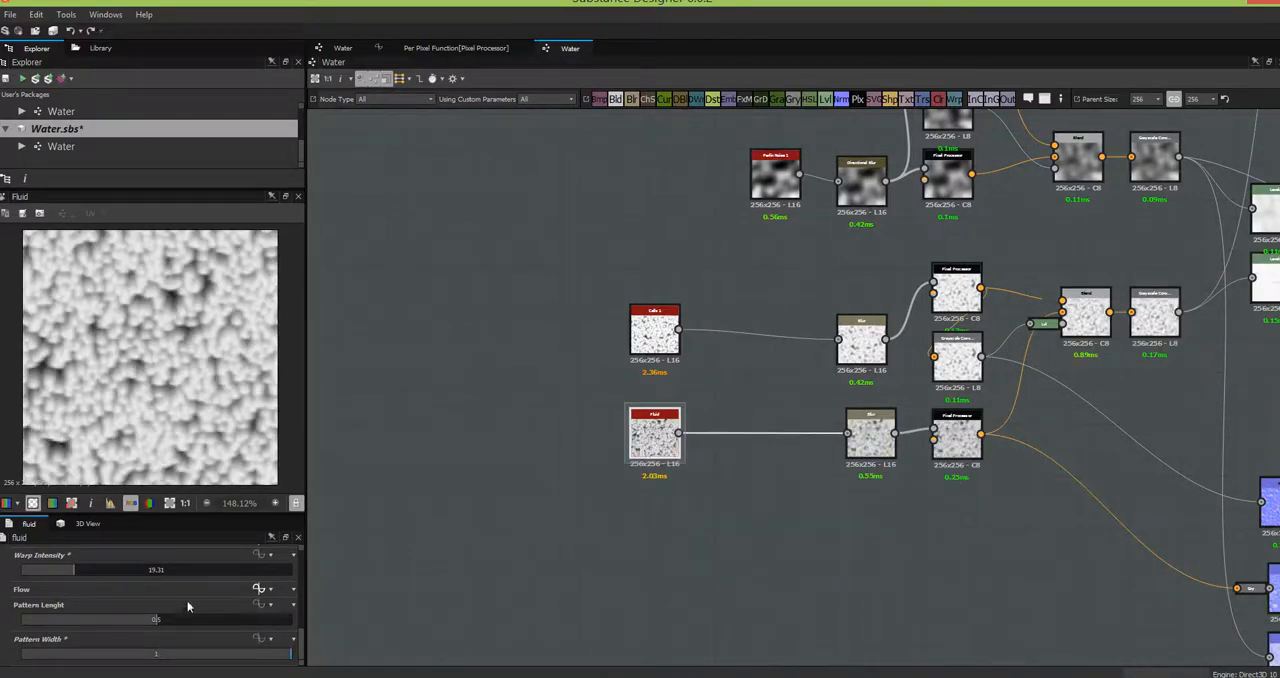
- Set the Fluid node's Pattern Lenght to 0.4
double_click(157, 620)
key("Return")
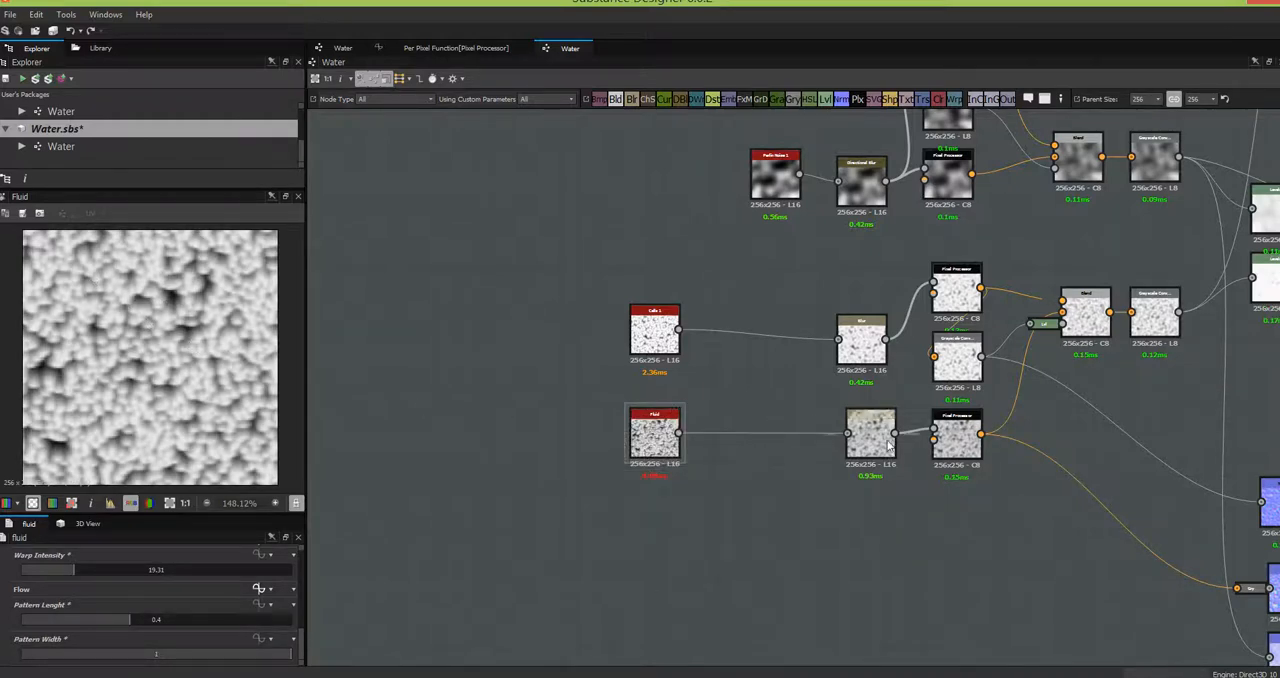
- Preview the Cells 1 node, compare Distance values of 19 and 15, and set Distance to 19
double_click(672, 343)
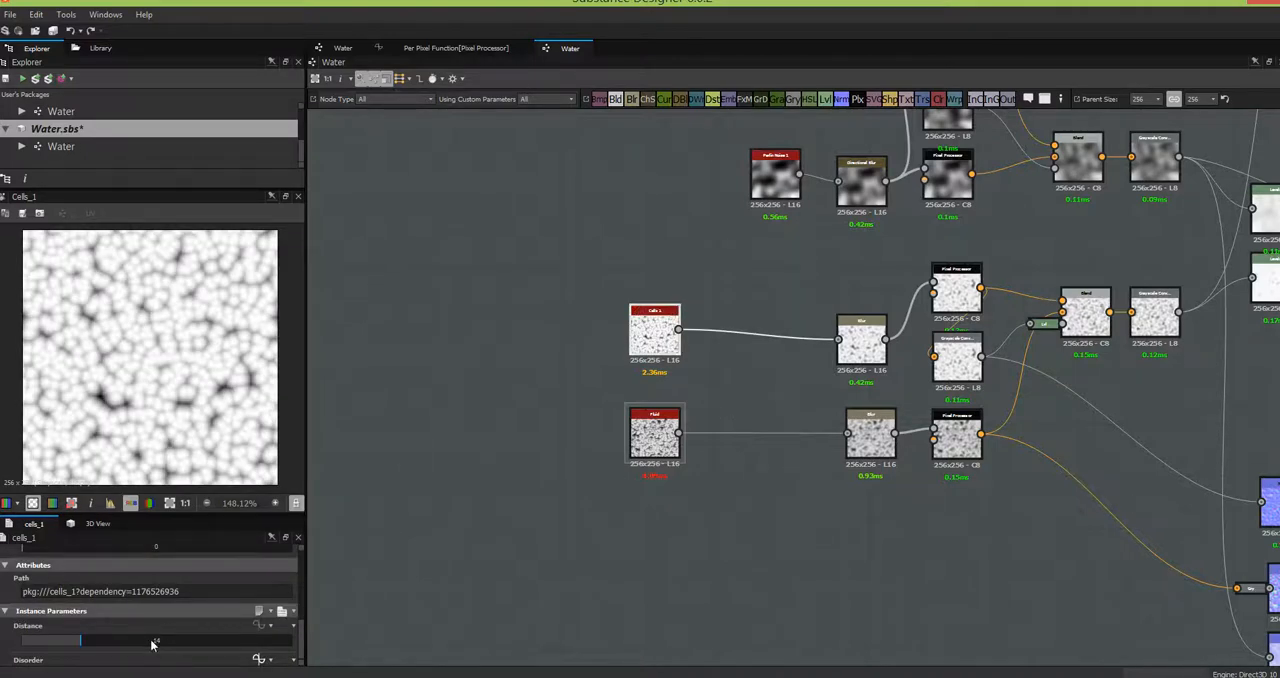
double_click(156, 641)
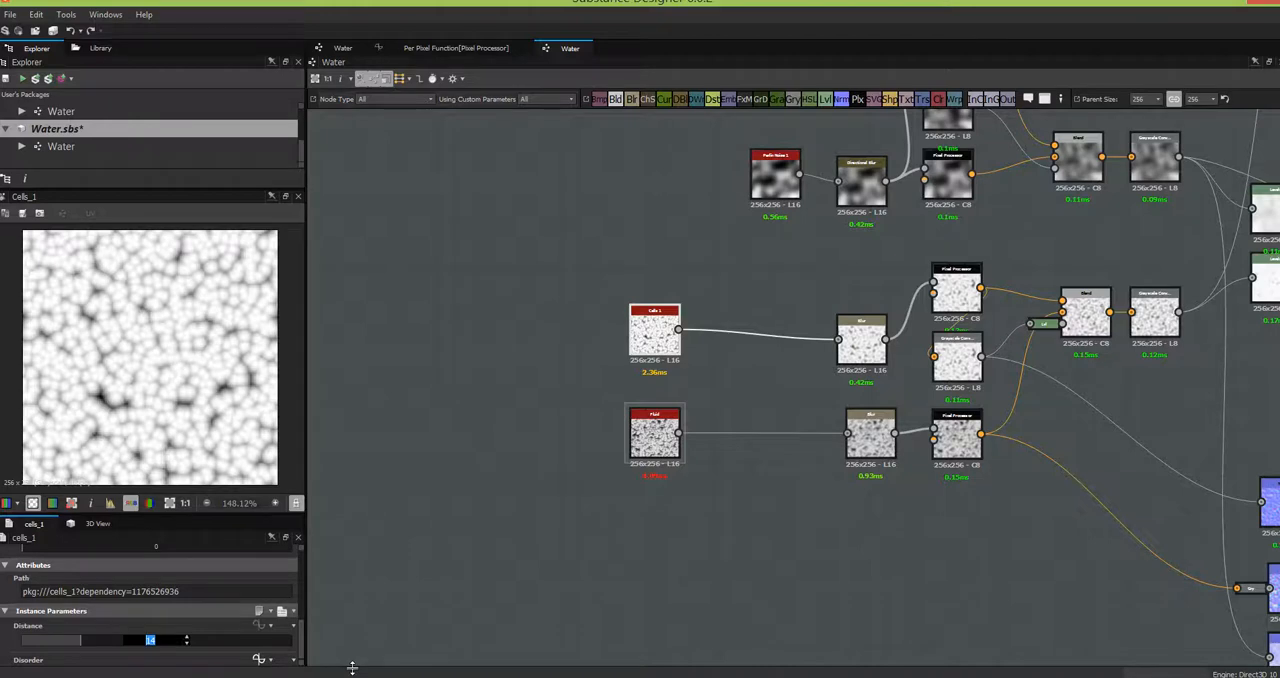
type("19")
key("Return")
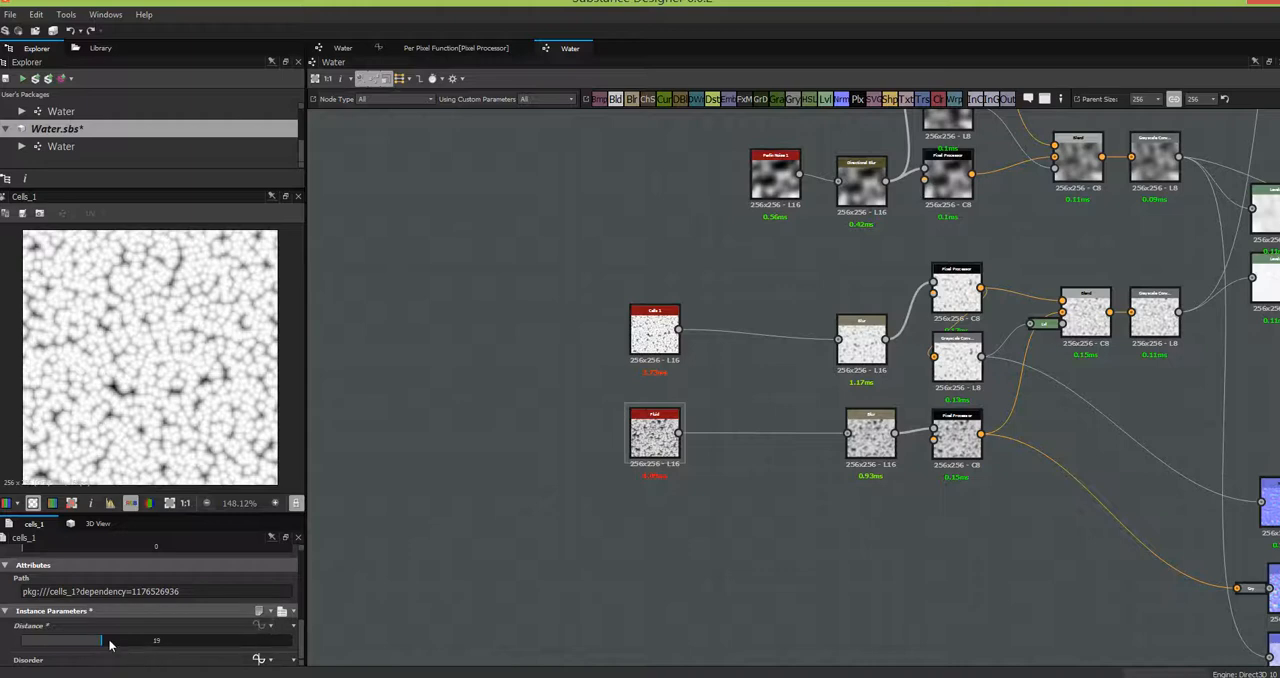
mouse_move(102, 646)
left_mouse_down()
mouse_move(161, 649)
mouse_move(84, 650)
left_mouse_up()
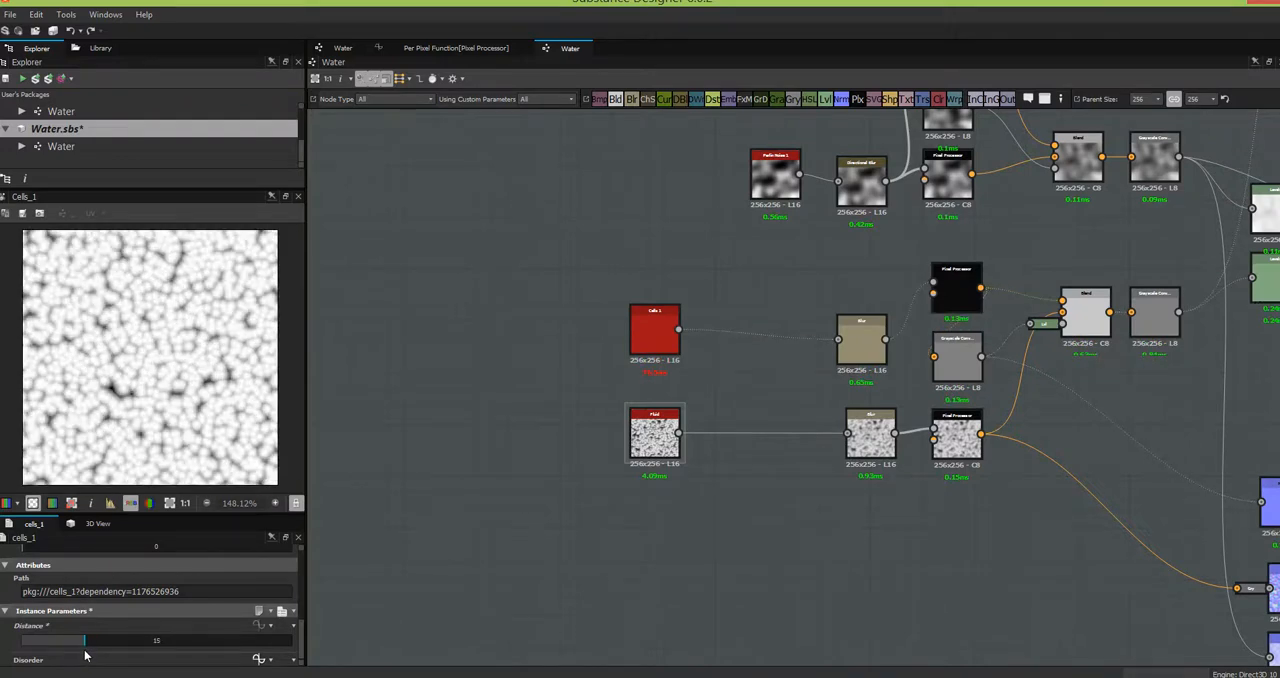
double_click(159, 640)
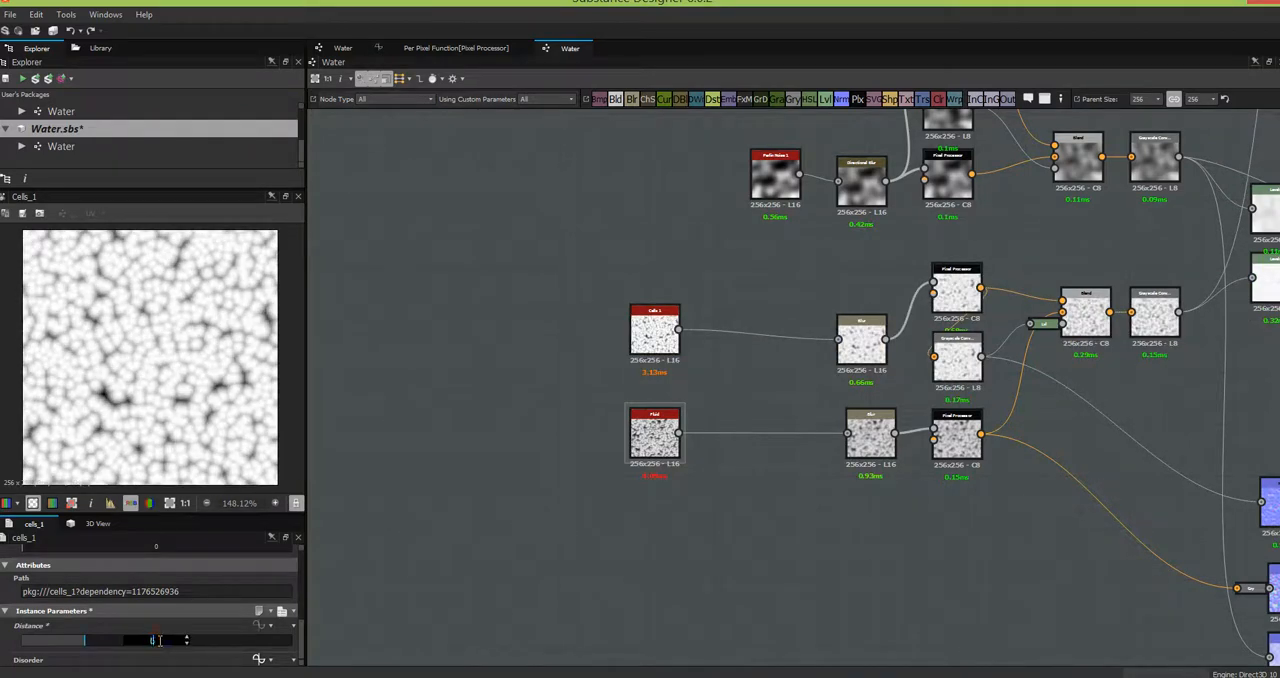
key("Return")
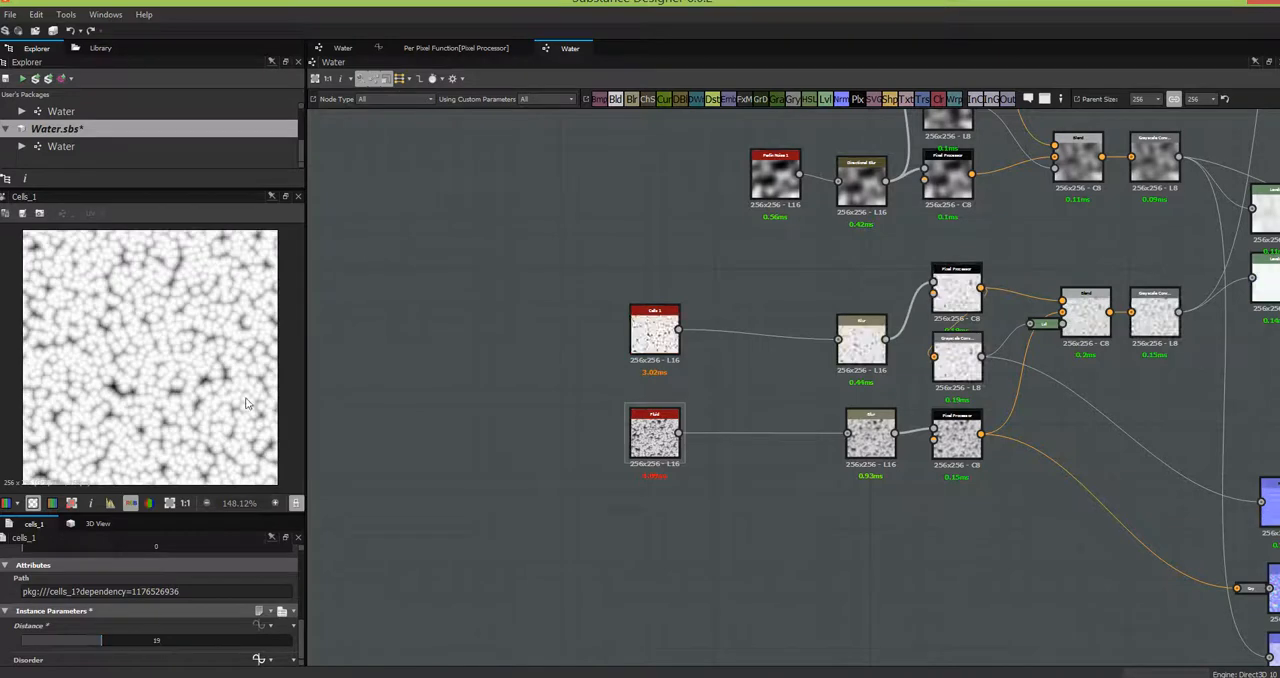
middle_click_drag(788, 500, 539, 468)
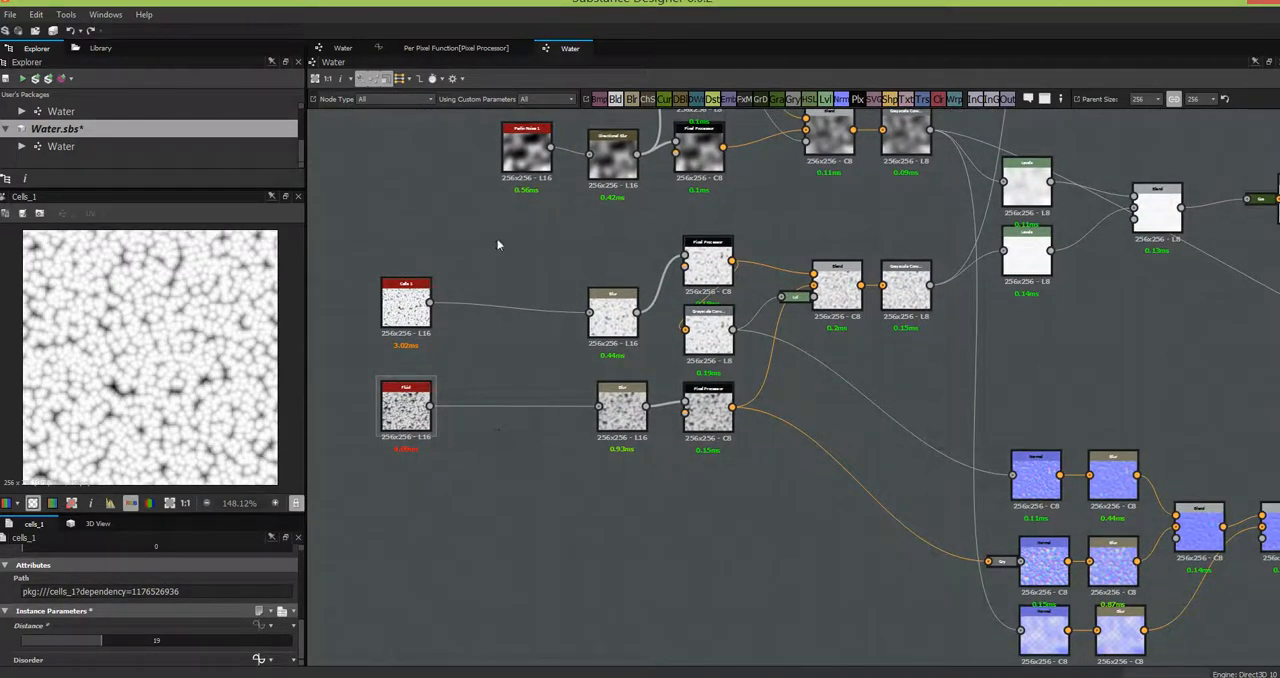
middle_click_drag(749, 532, 522, 442)
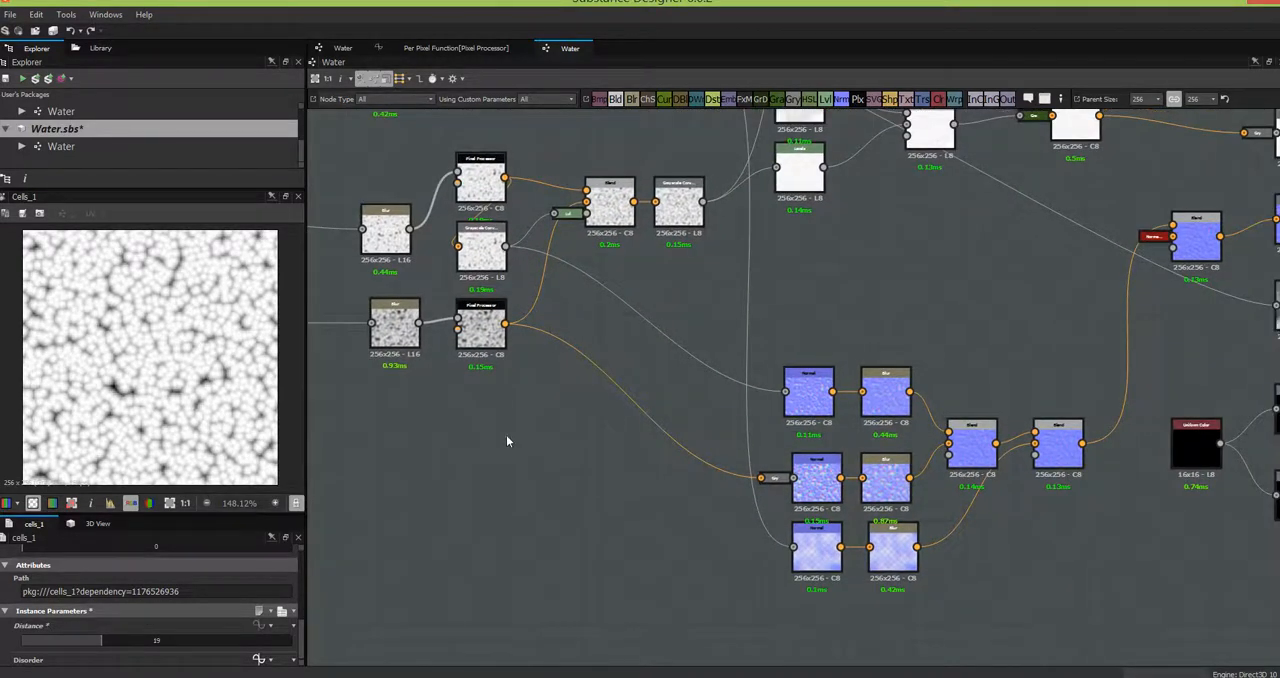
middle_click_drag(606, 504, 699, 555)
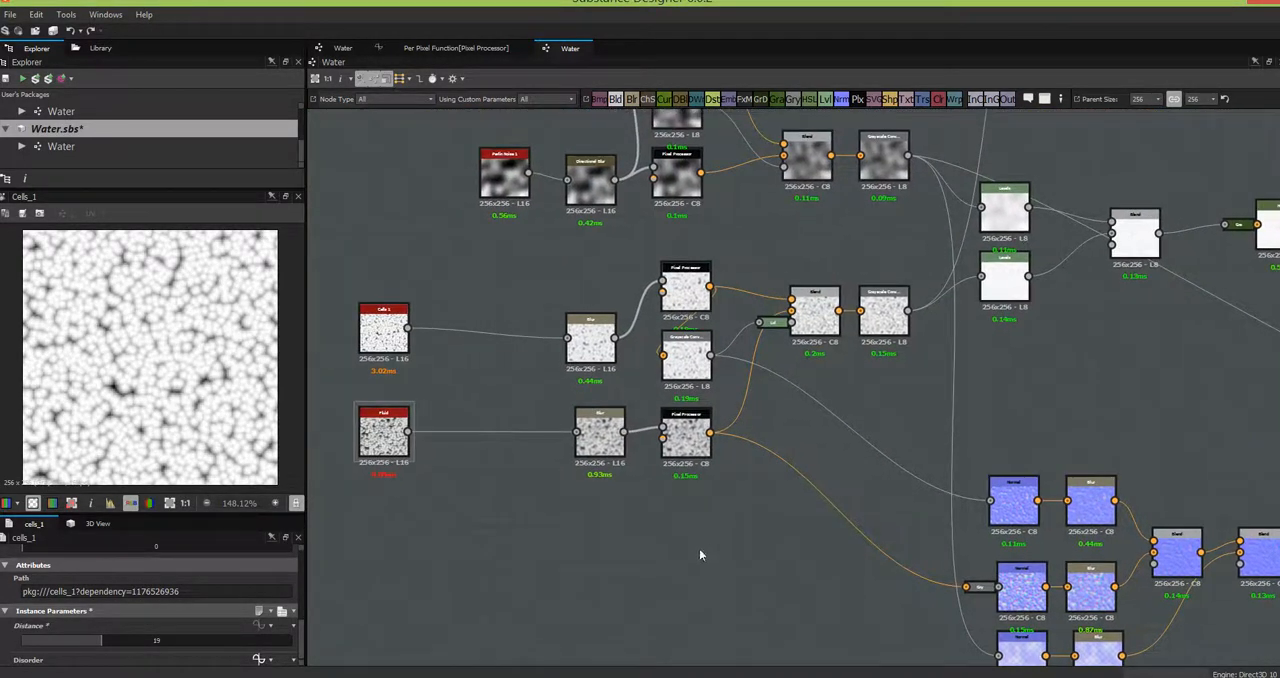
left_click_drag(735, 457, 741, 253)
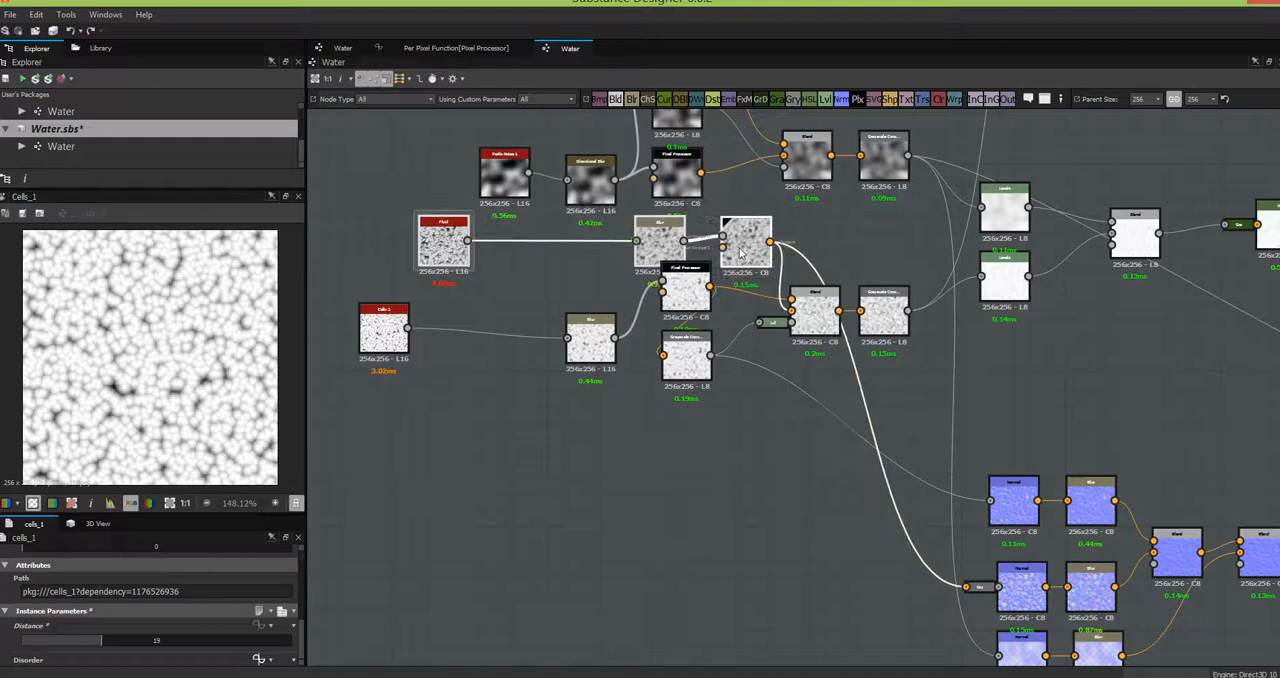
left_click_drag(732, 465, 348, 292)
left_click_drag(693, 309, 700, 438)
left_click(670, 313)
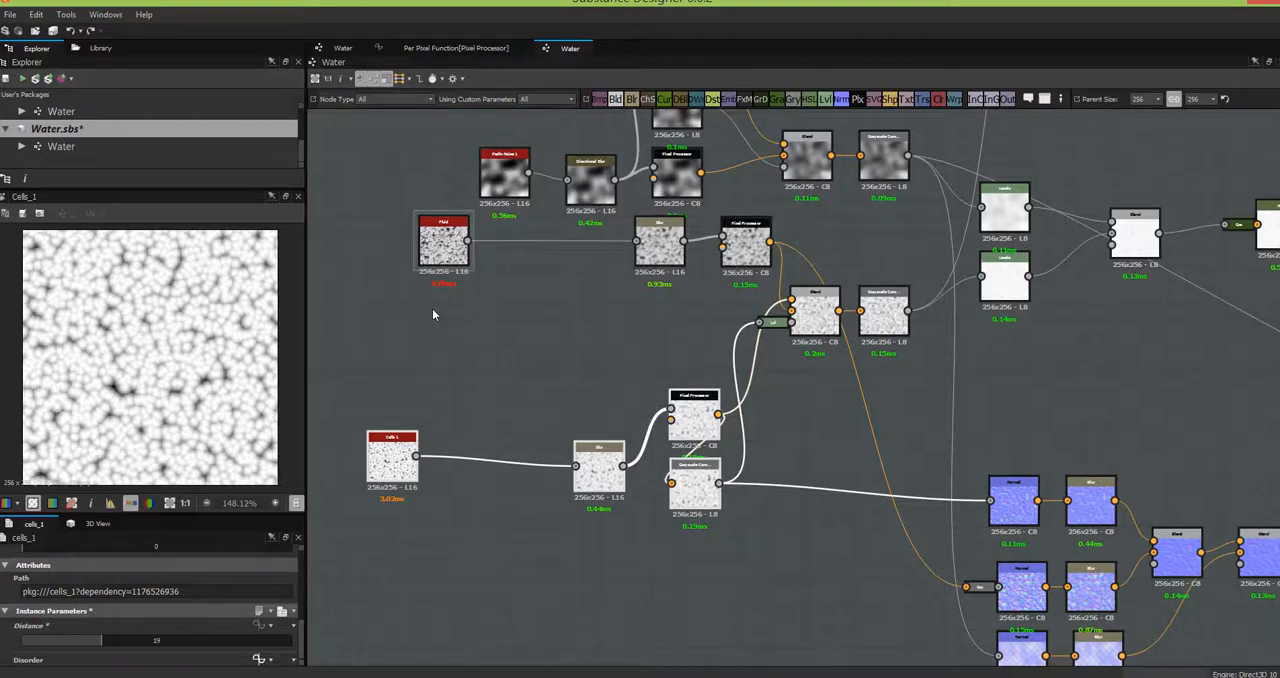
left_click_drag(433, 315, 687, 276)
left_click(695, 480)
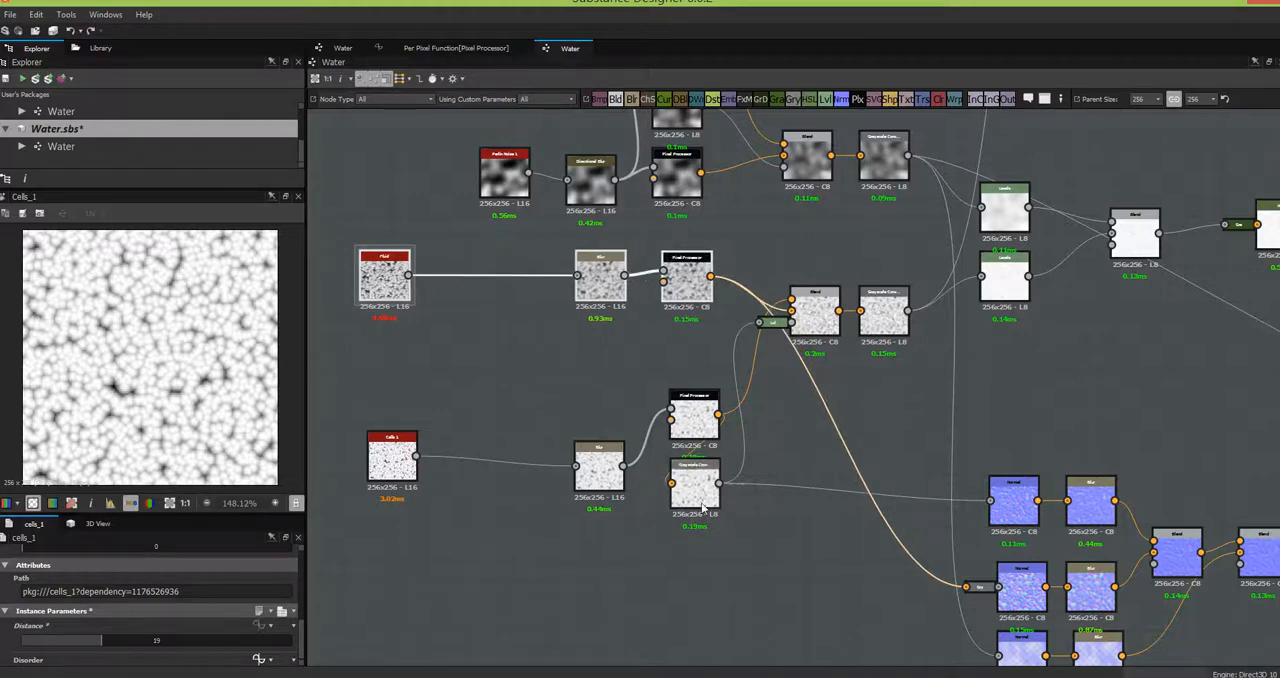
left_click_drag(702, 498, 687, 352)
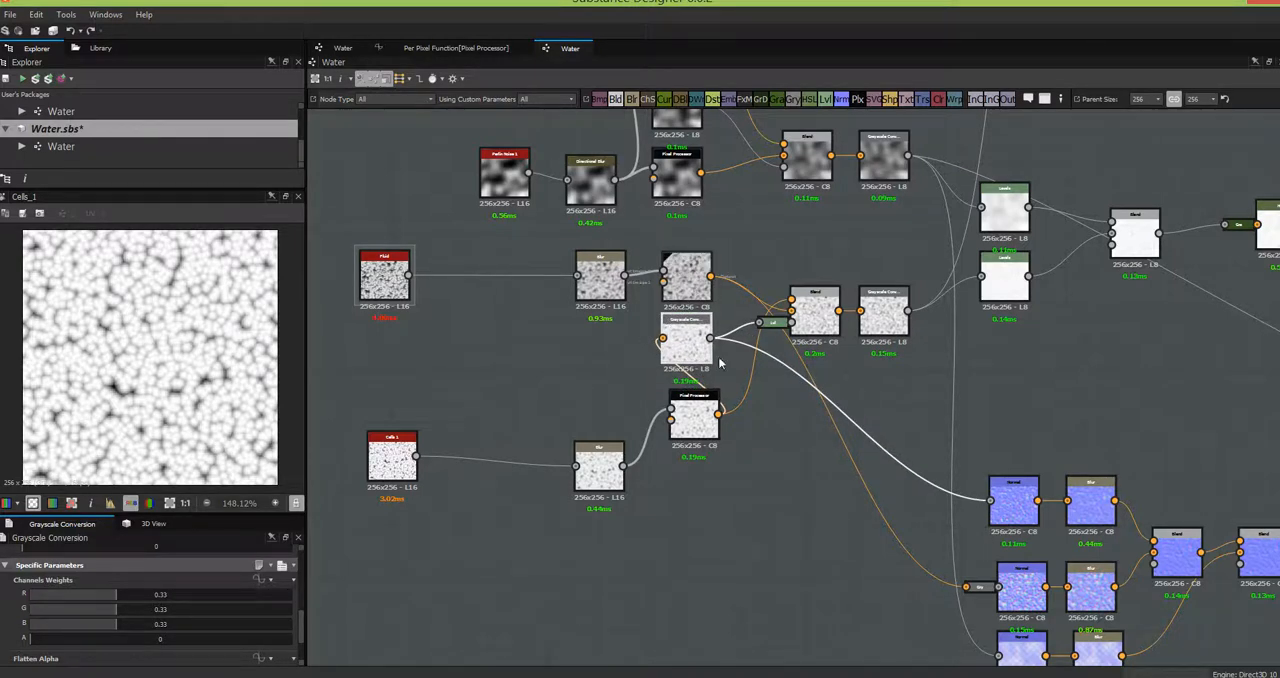
middle_click_drag(771, 506, 742, 441)
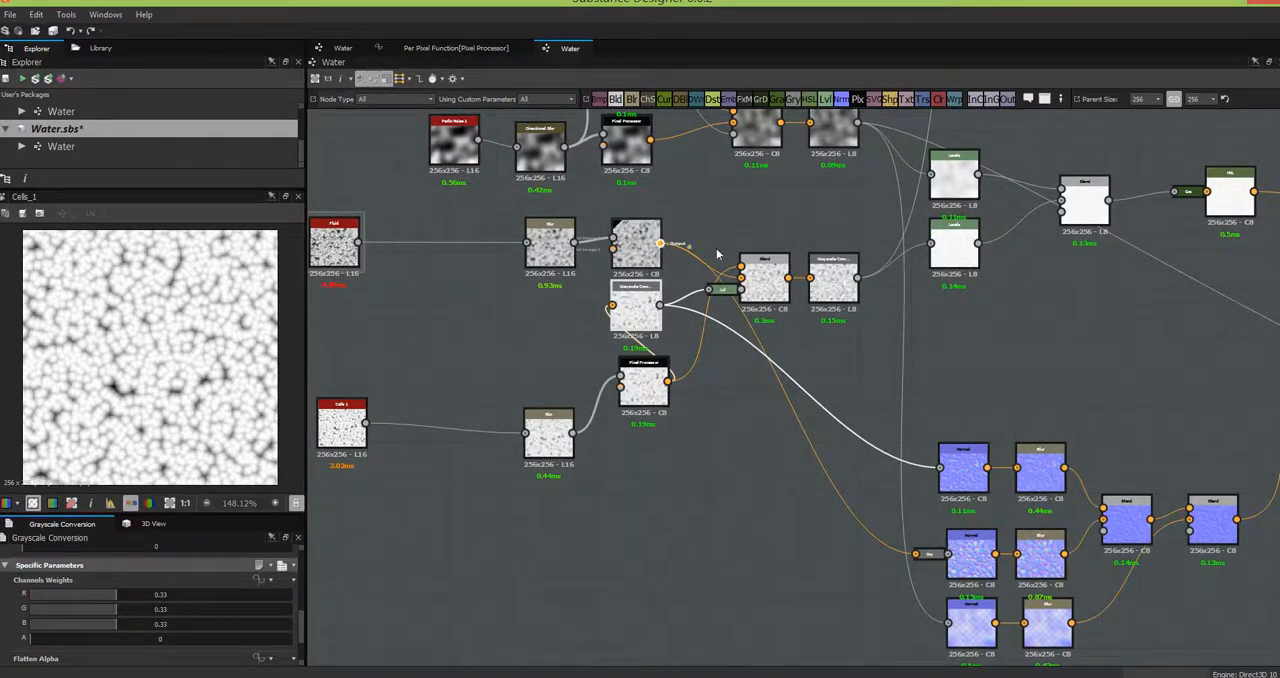
left_click_drag(716, 254, 740, 266)
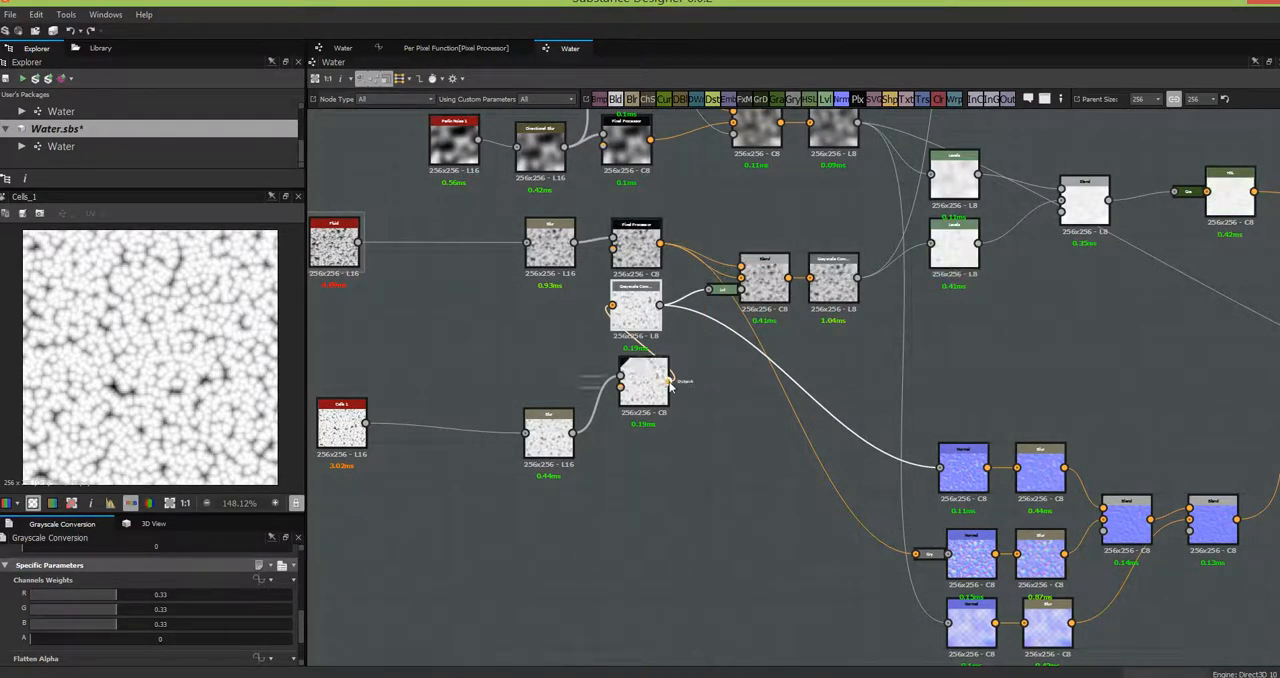
left_click_drag(704, 309, 741, 280)
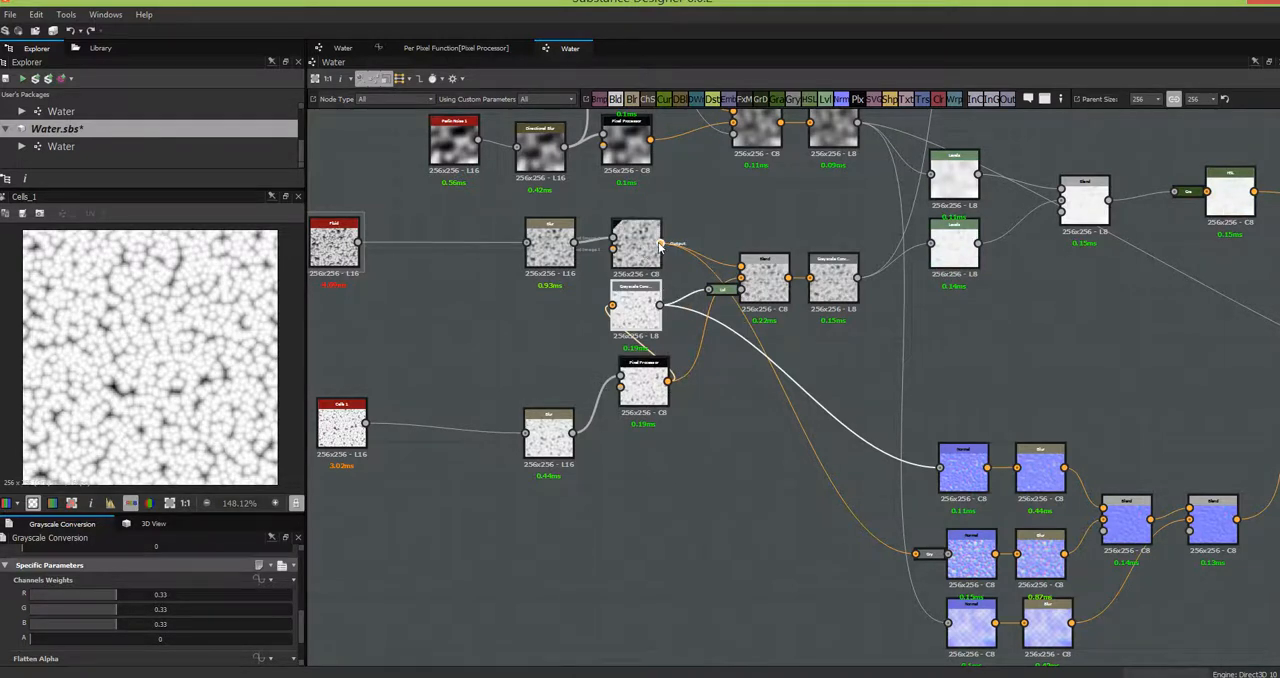
left_click_drag(603, 304, 612, 305)
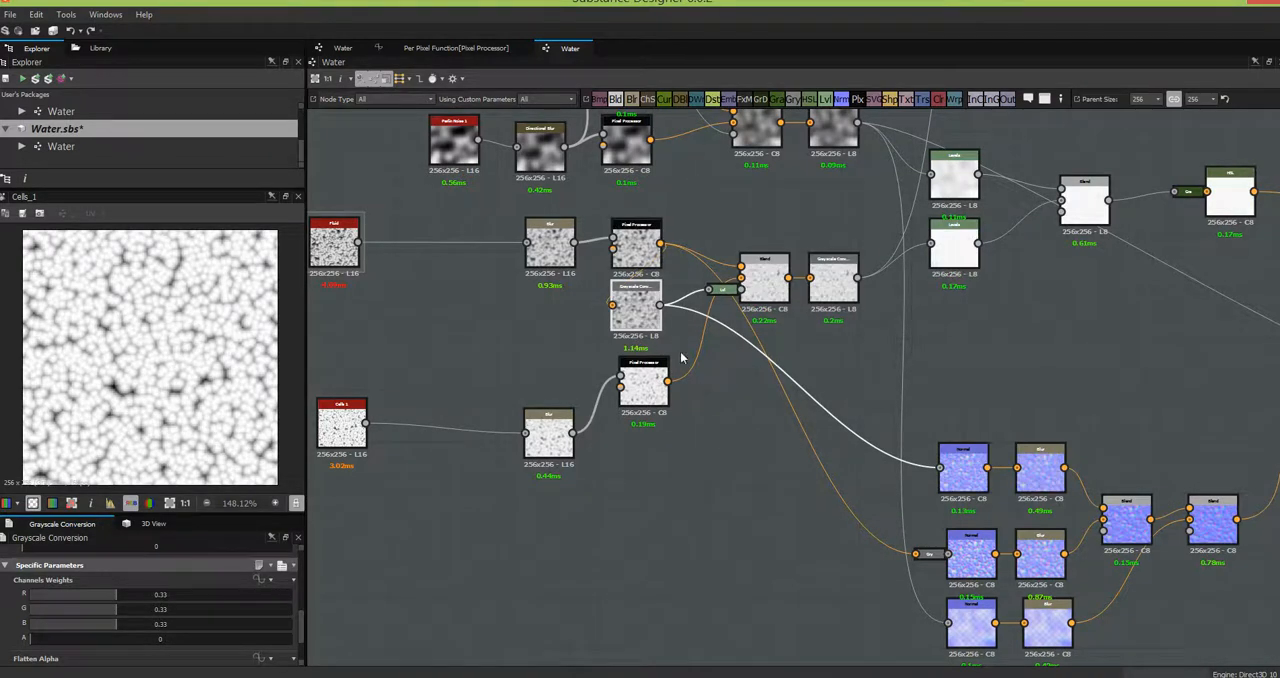
- Connect the Cells 1 row's Pixel Processor to the docked grayscale node that feeds the middle Normal node
middle_click_drag(728, 434, 564, 360)
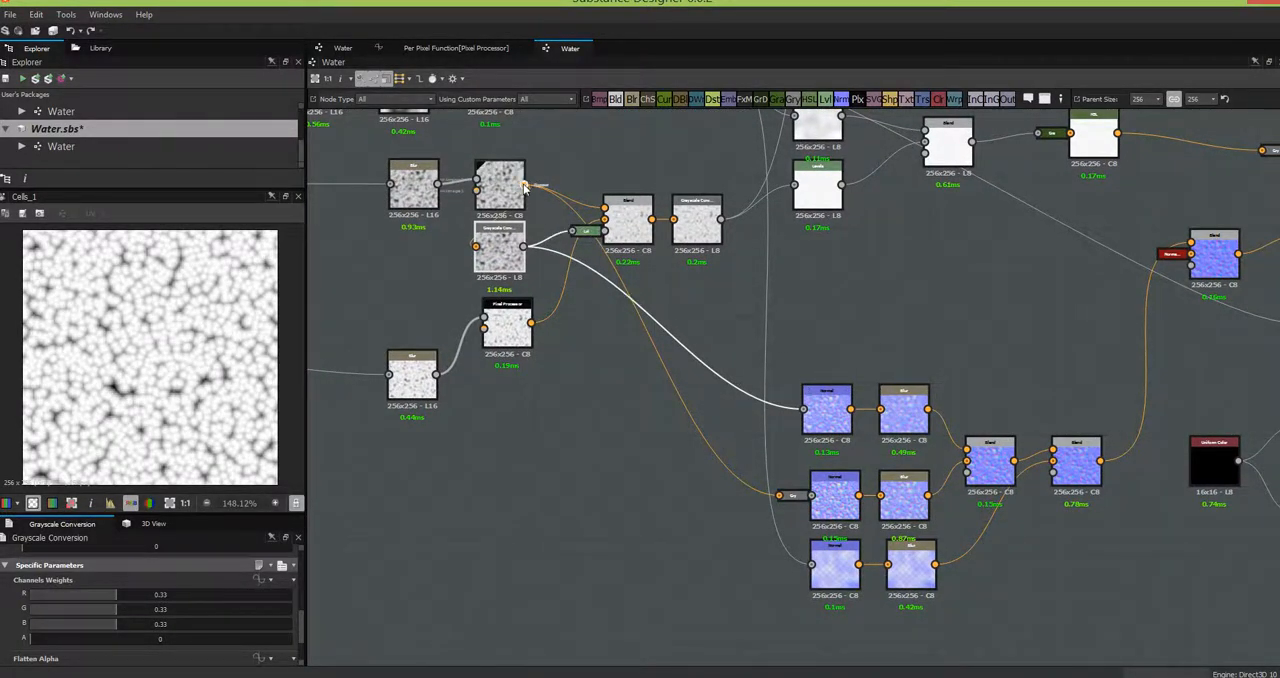
left_click_drag(524, 187, 790, 497)
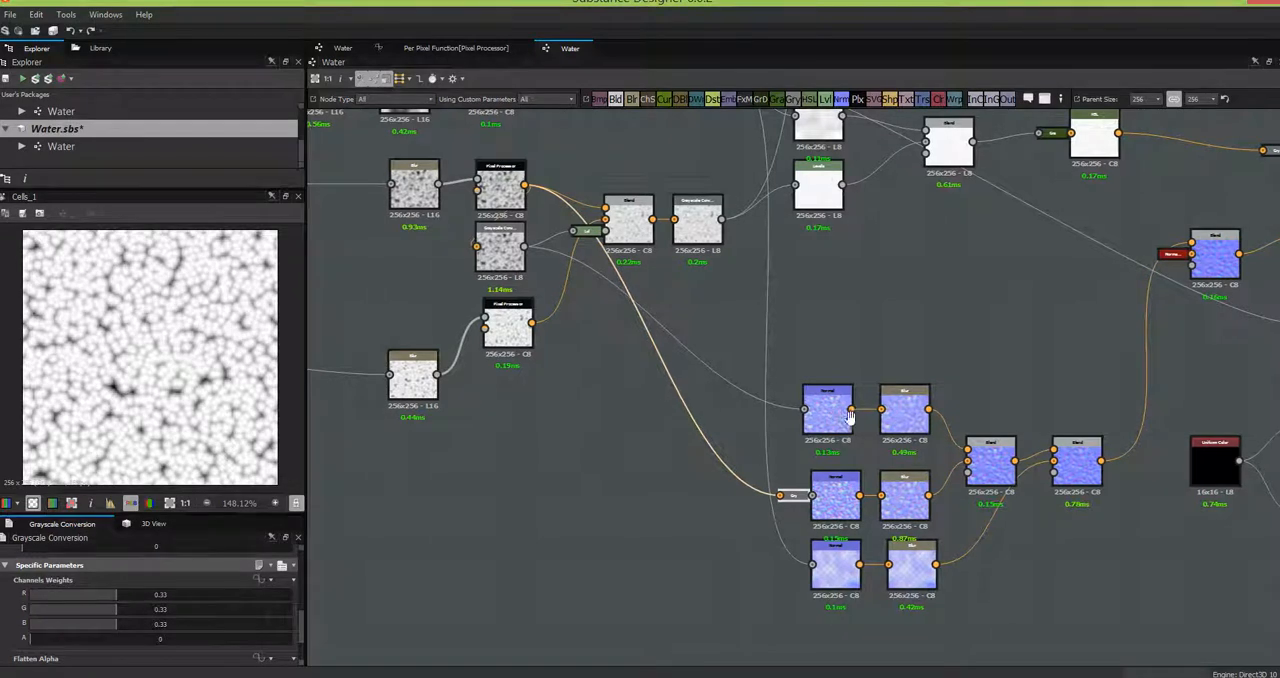
middle_click_drag(635, 417, 890, 419)
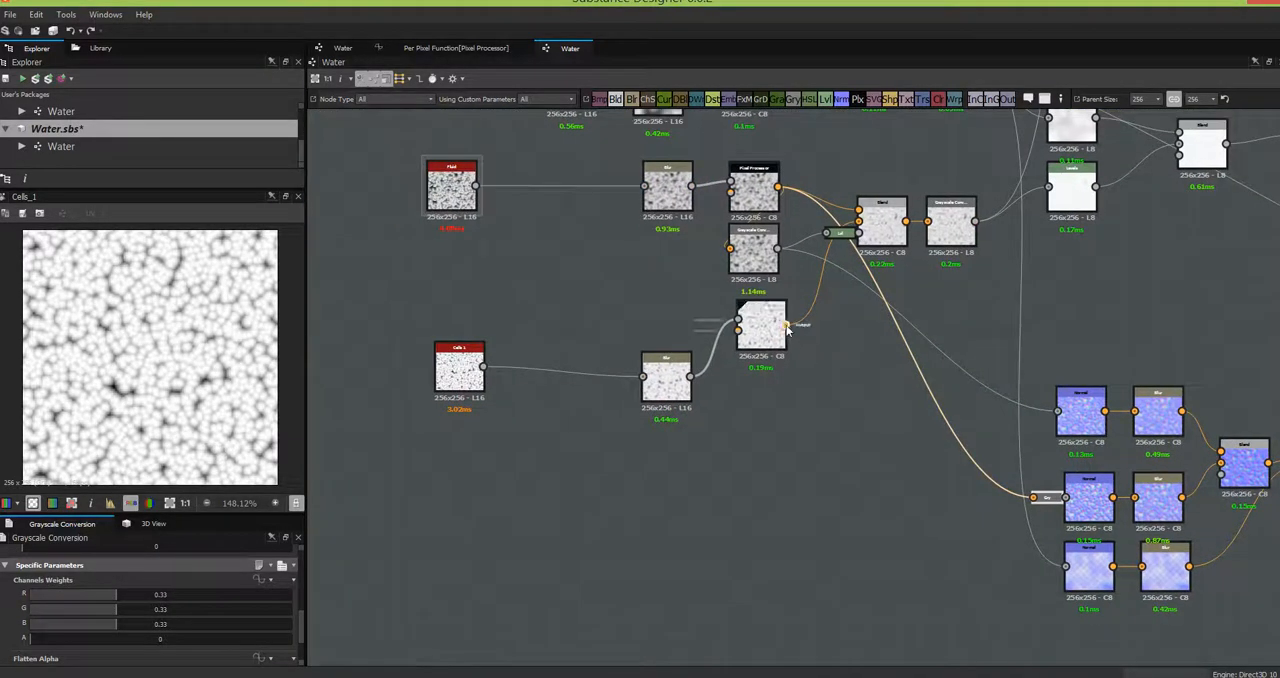
left_click_drag(1018, 507, 1036, 505)
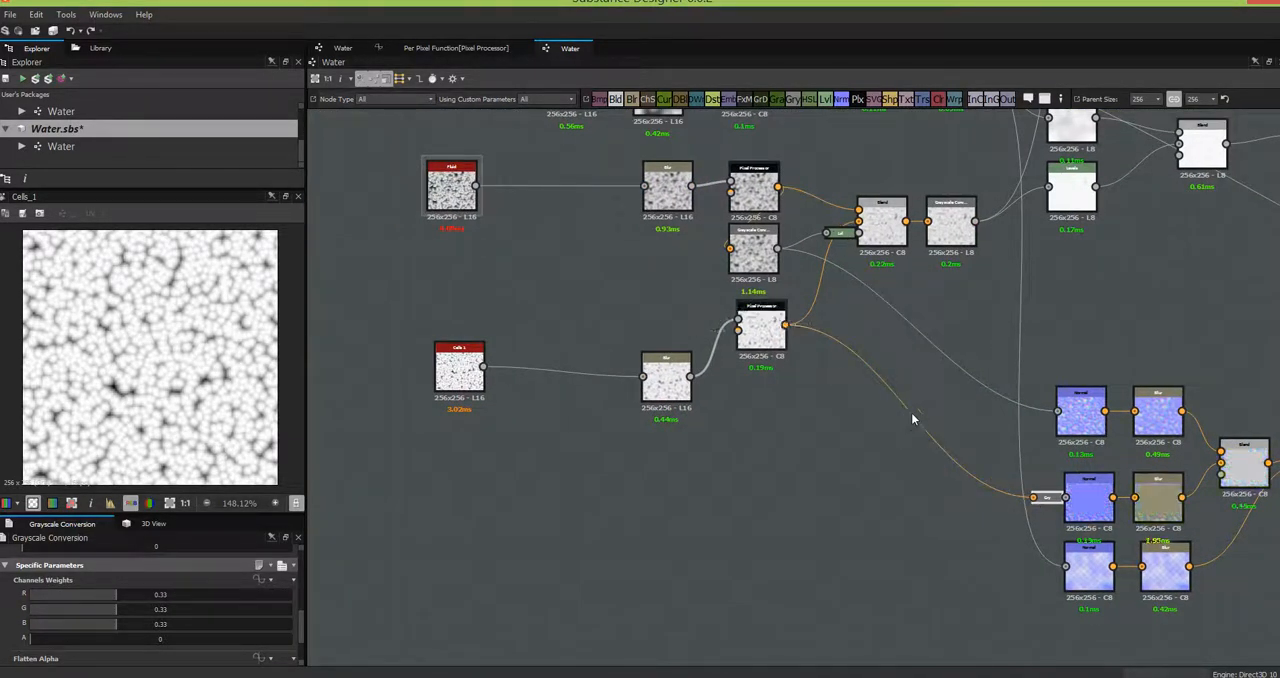
- Move the Blur and Cells 1 nodes up into line with their Pixel Processor
middle_click_drag(788, 364, 634, 314)
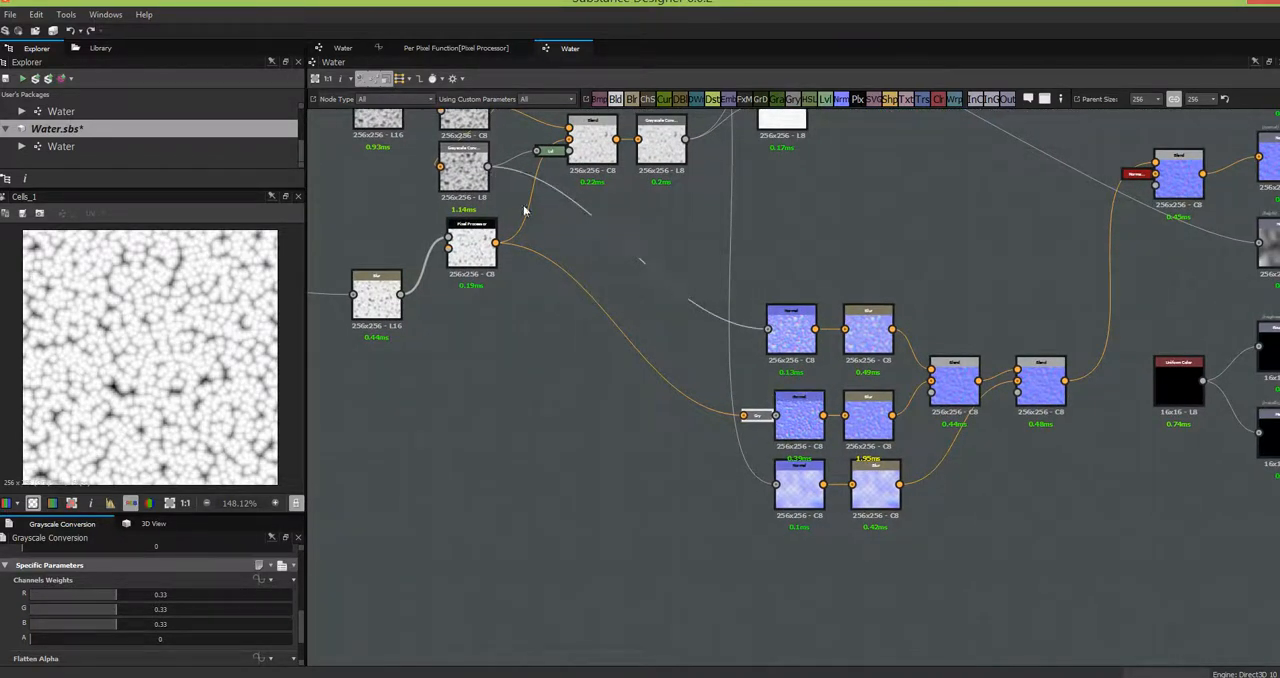
middle_click_drag(658, 355, 809, 472)
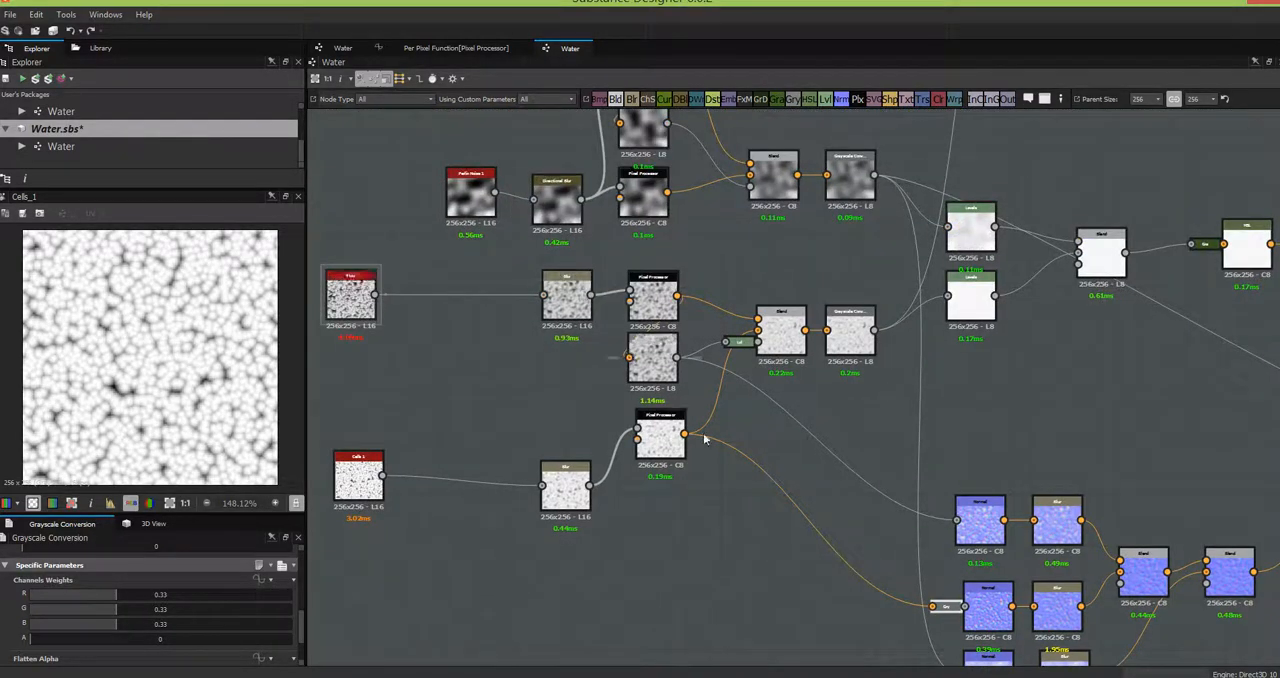
left_click_drag(565, 505, 557, 458)
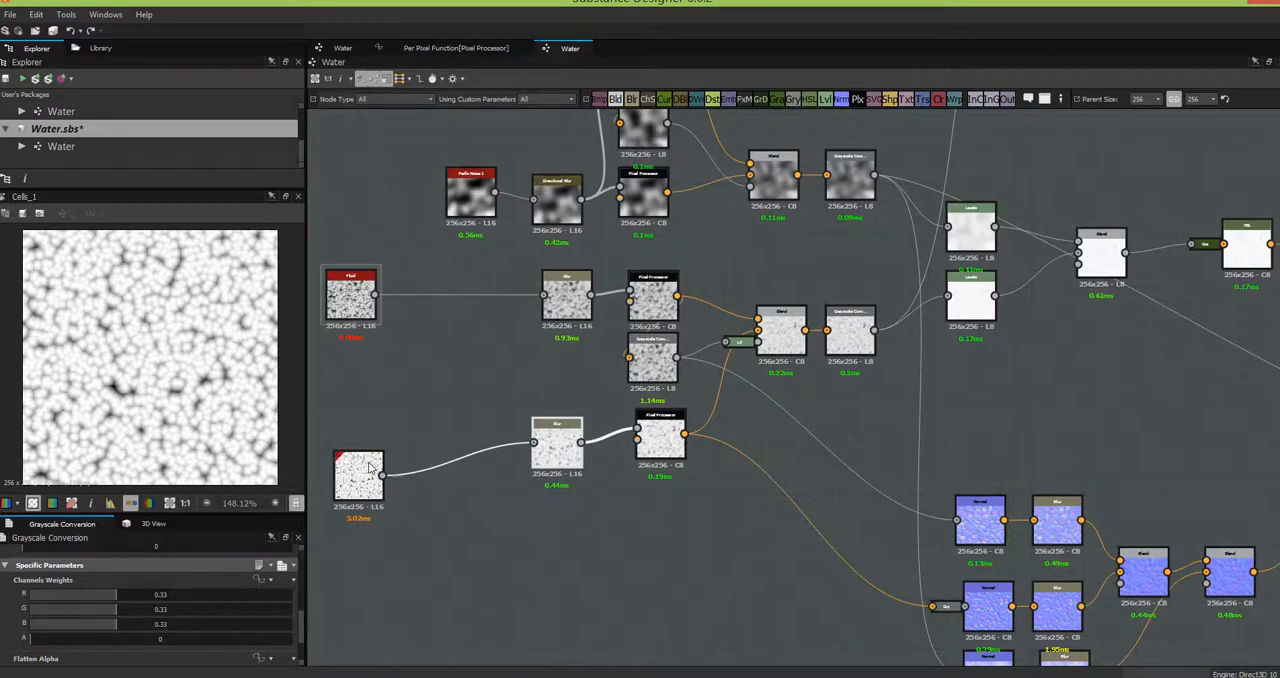
left_click_drag(358, 468, 350, 435)
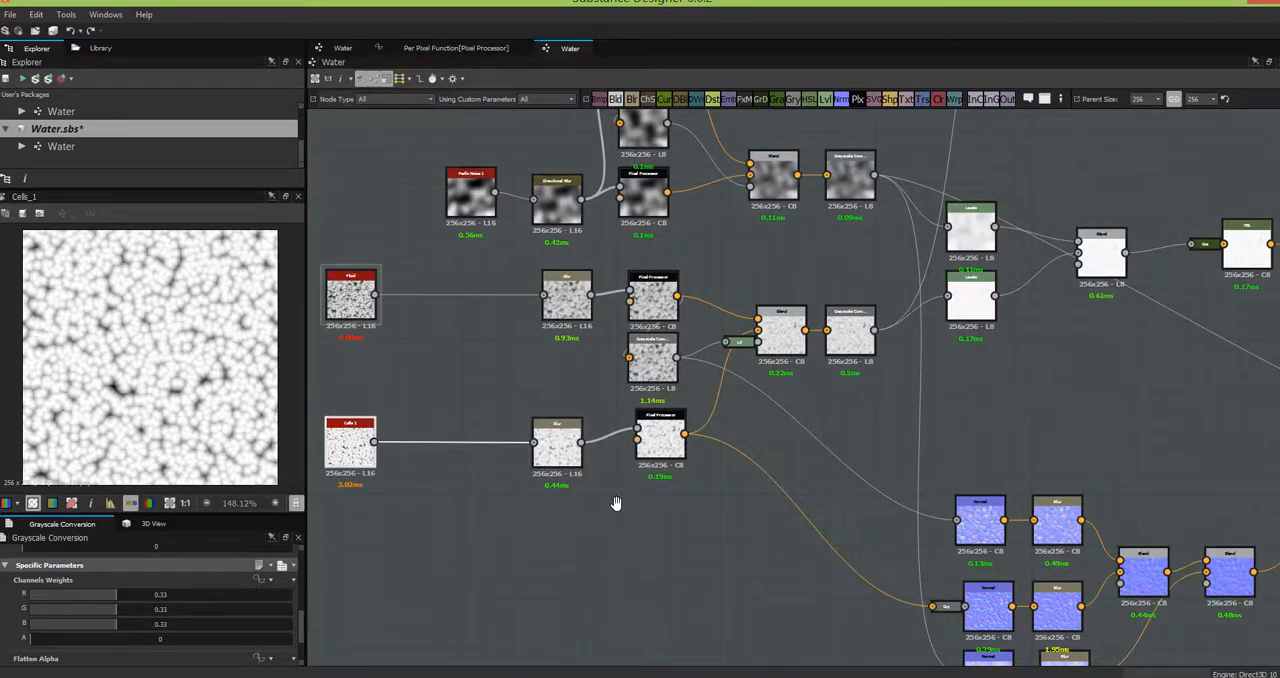
- Preview the uppermost Normal node, fed by the Fluid row, and set its Intensity to 20
middle_click_drag(614, 503, 375, 405)
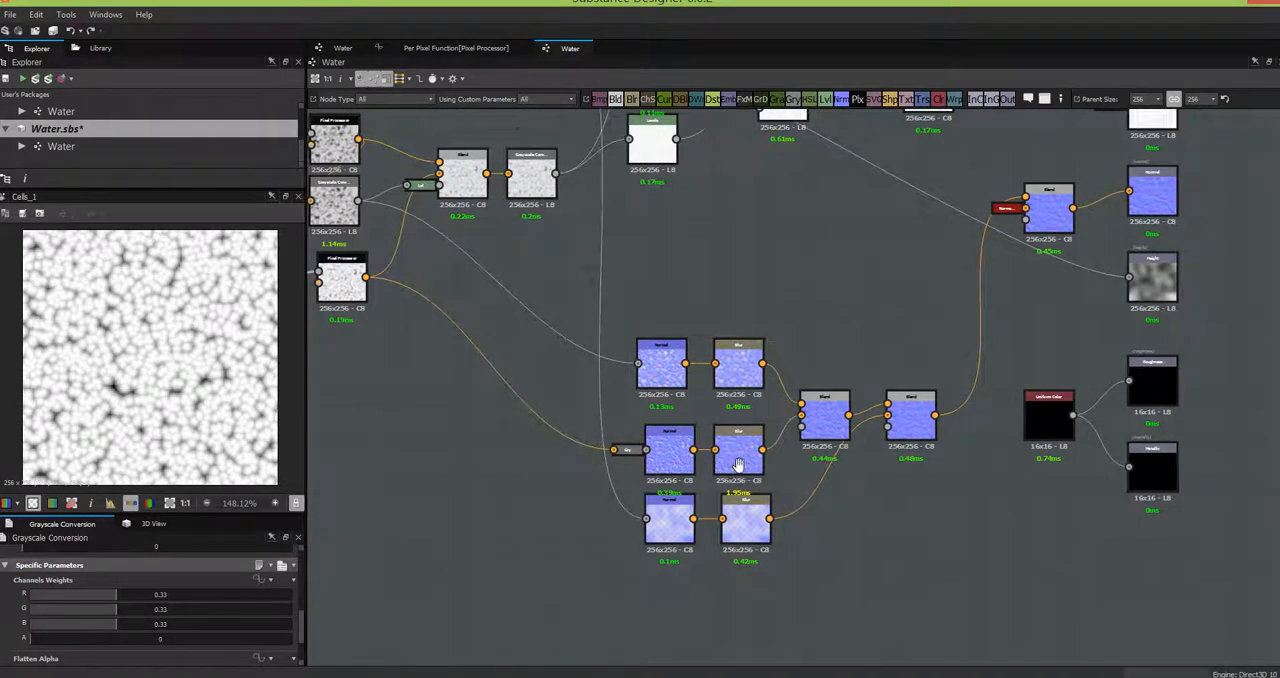
middle_click_drag(511, 457, 792, 455)
double_click(926, 369)
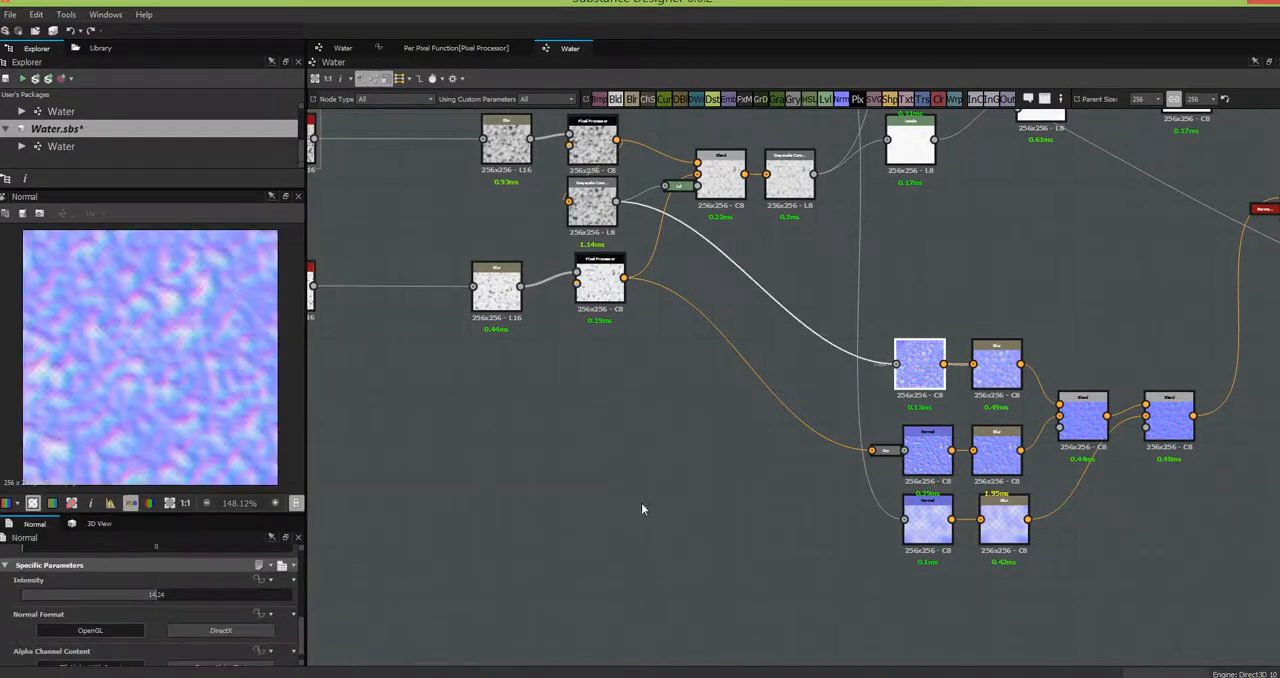
double_click(156, 595)
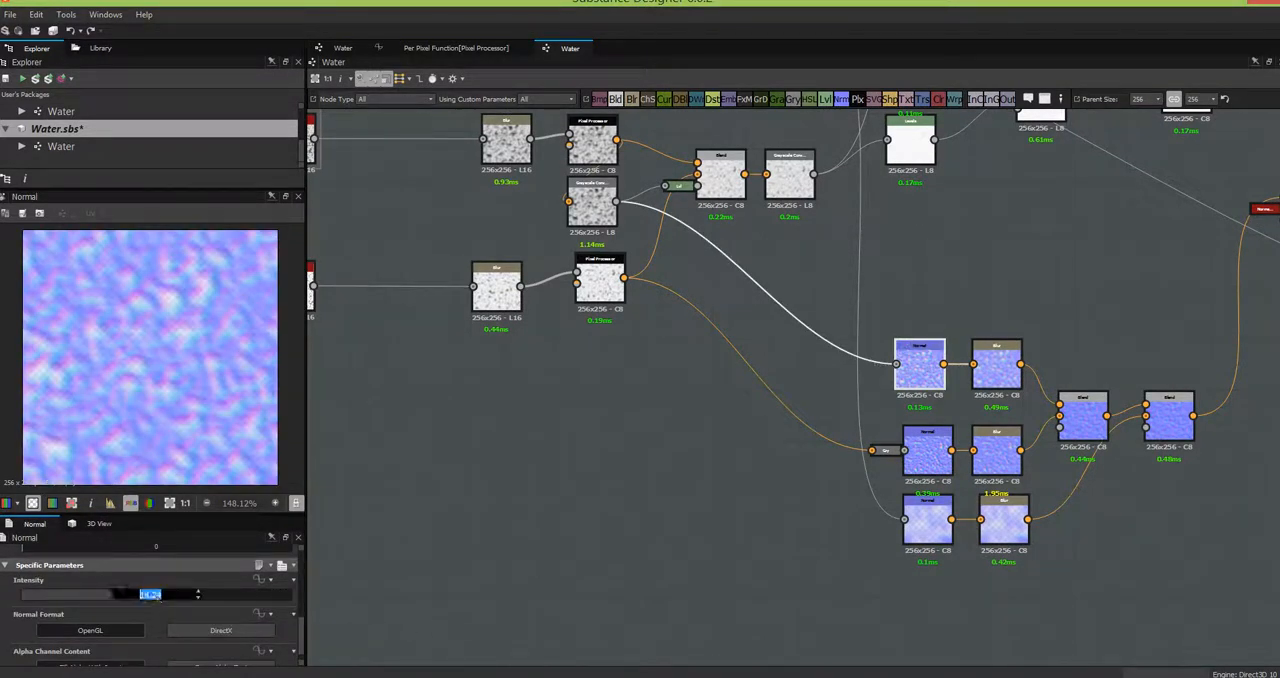
type("20")
left_click(930, 452)
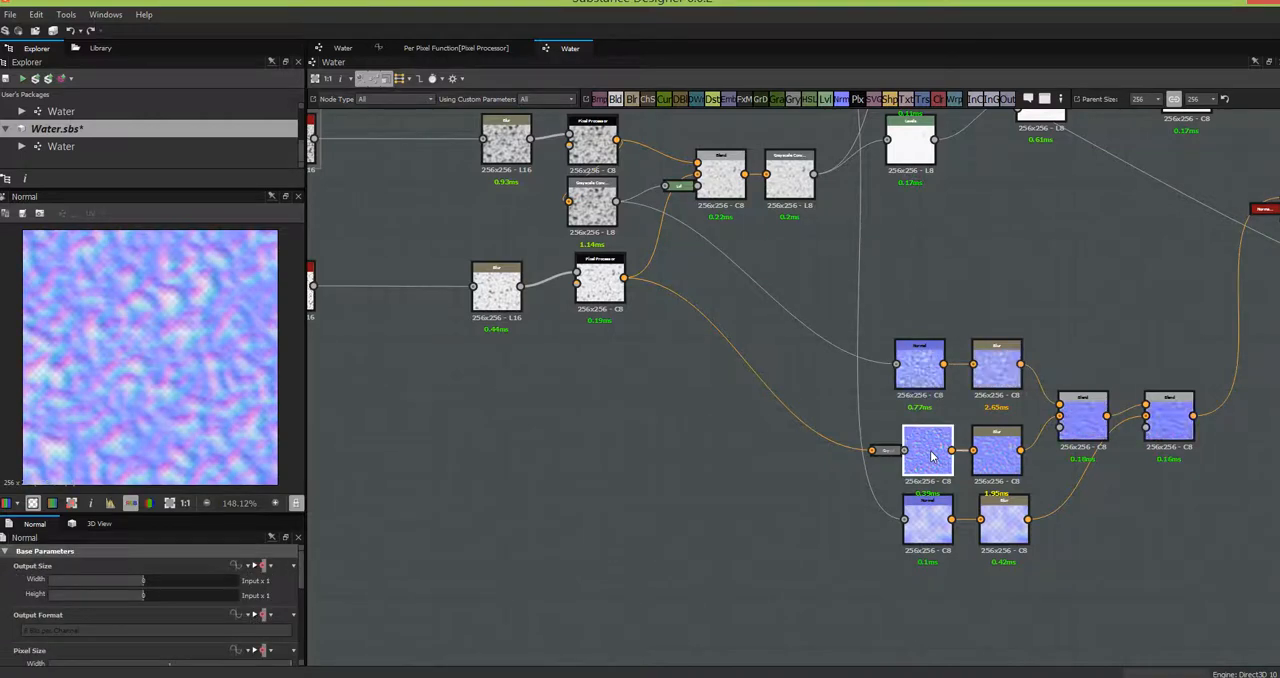
- Enlarge the parameter area and review the uppermost Normal node's parameters, including its Intensity
left_click(915, 398)
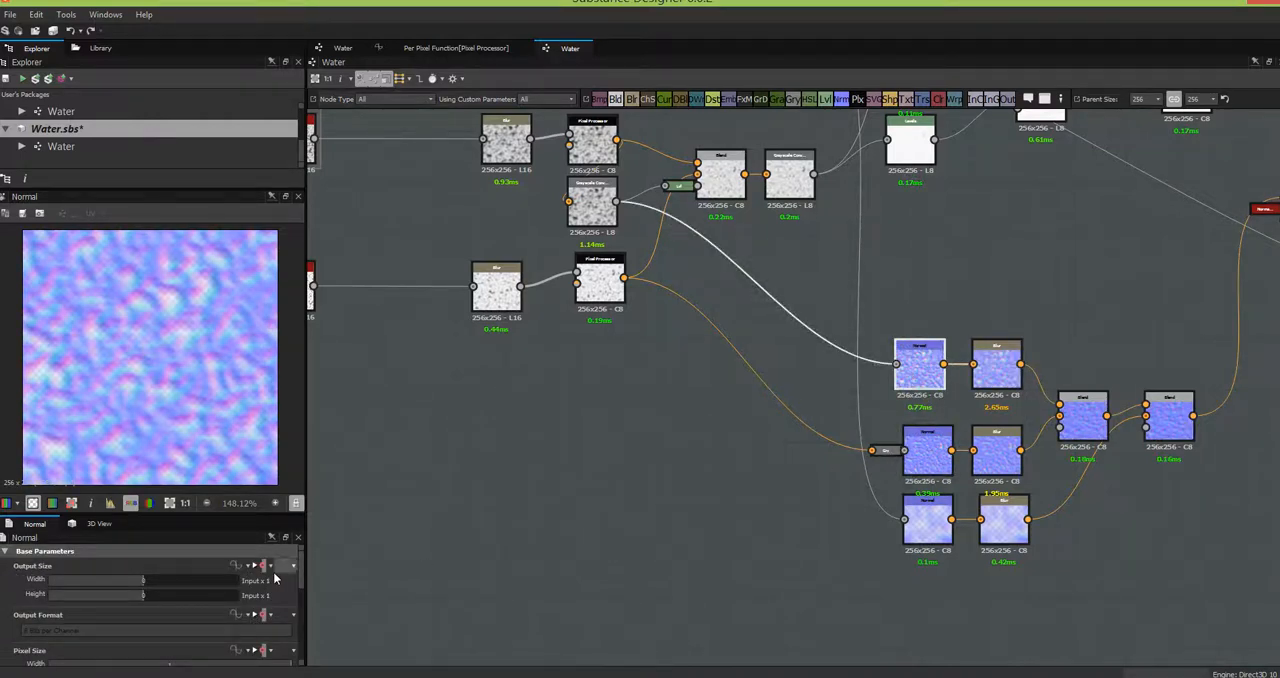
scroll(303, 610, "down", 3)
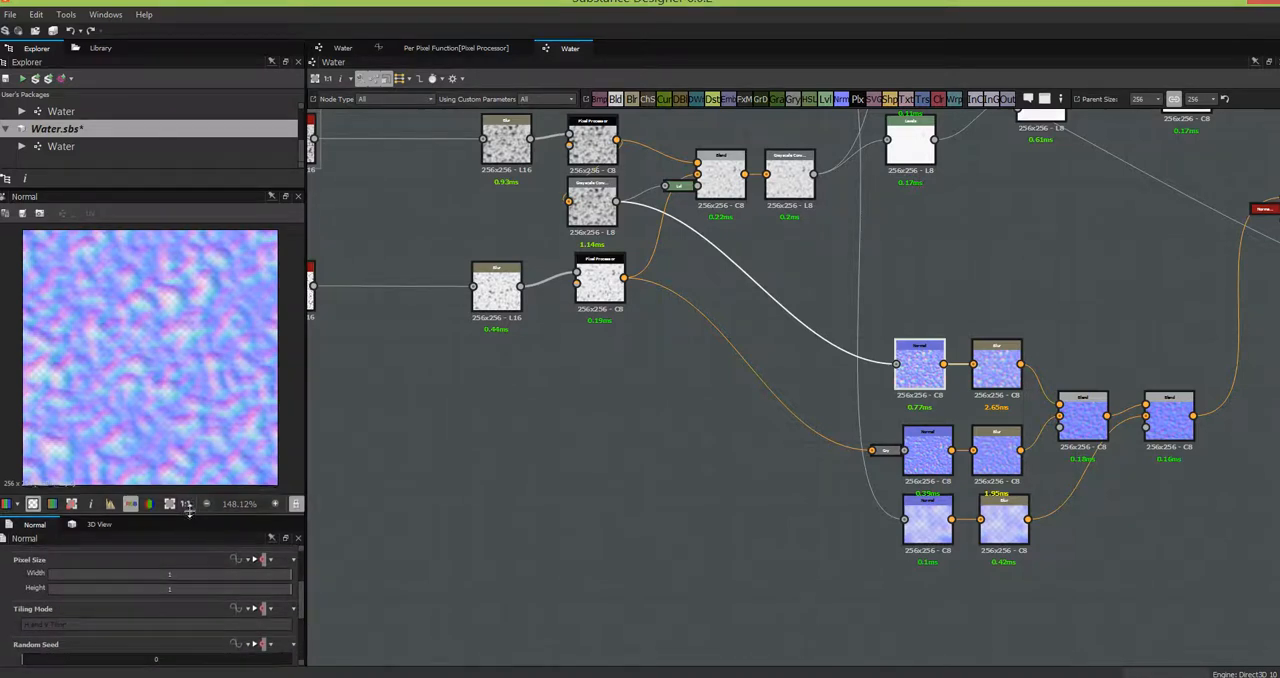
left_click_drag(191, 504, 221, 400)
scroll(195, 309, "down", 1)
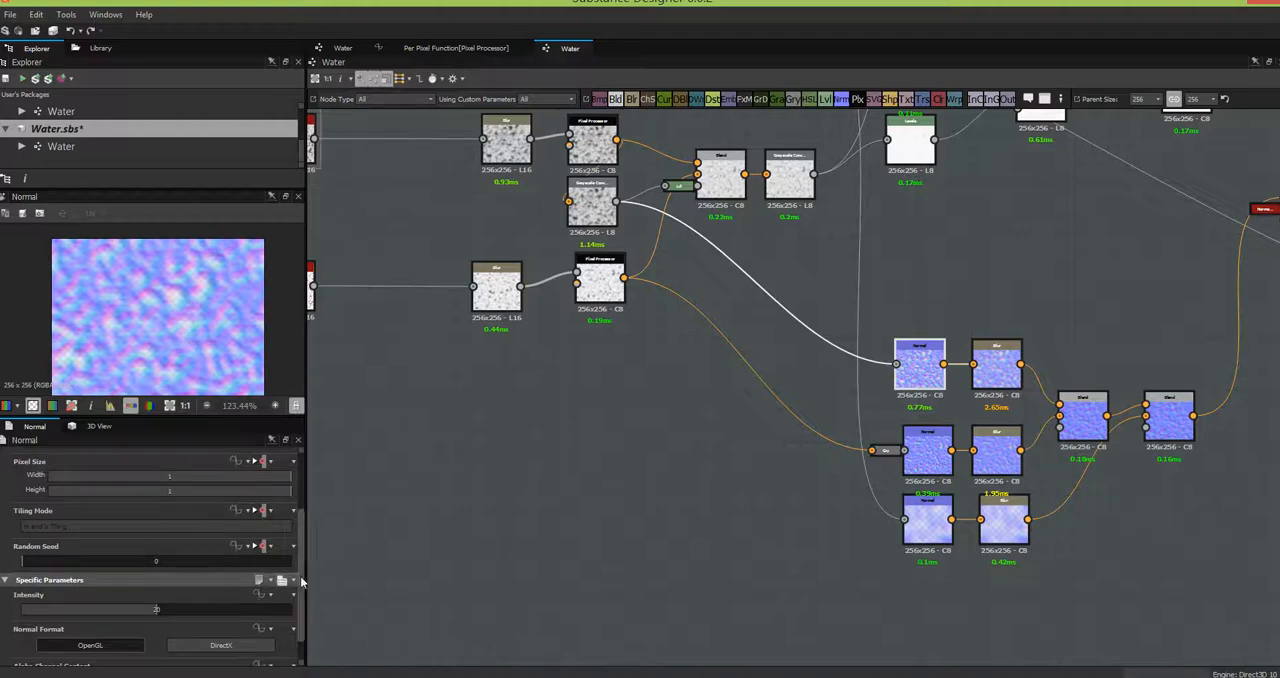
scroll(302, 502, "up", 3)
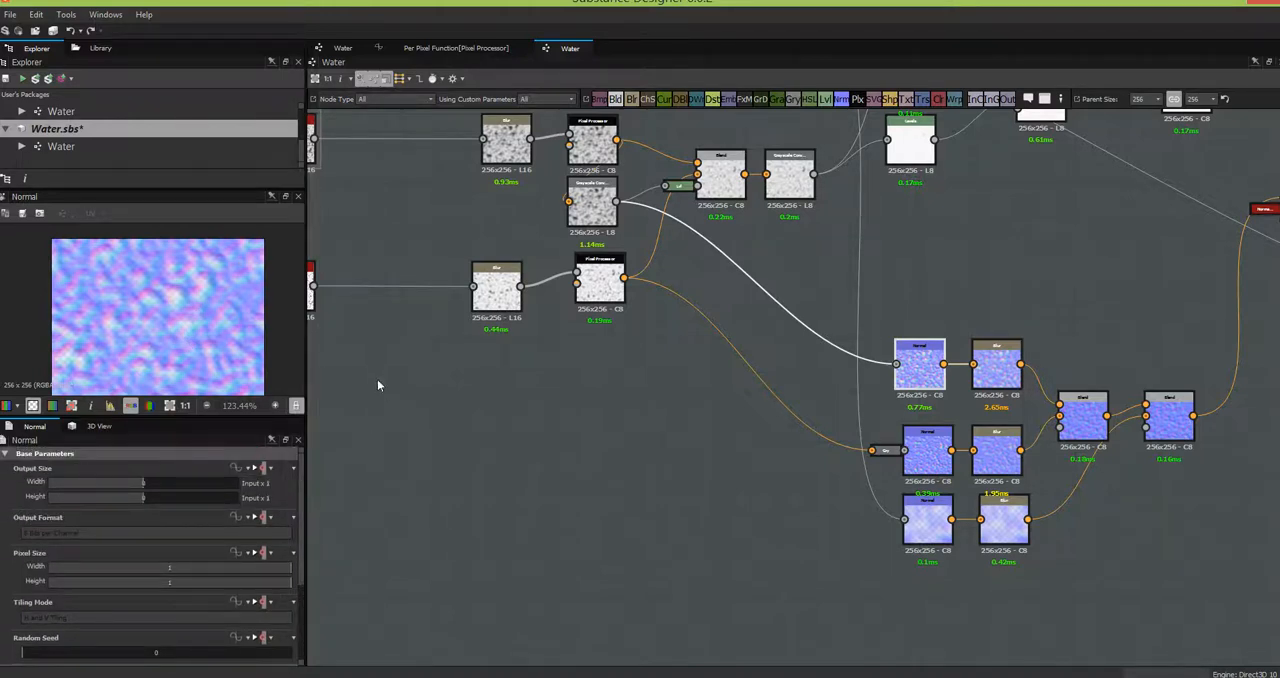
- Align the middle Normal node under the uppermost one and preview the Blur node following the uppermost Normal
mouse_move(922, 453)
left_mouse_down()
mouse_move(915, 442)
mouse_move(915, 457)
left_mouse_up()
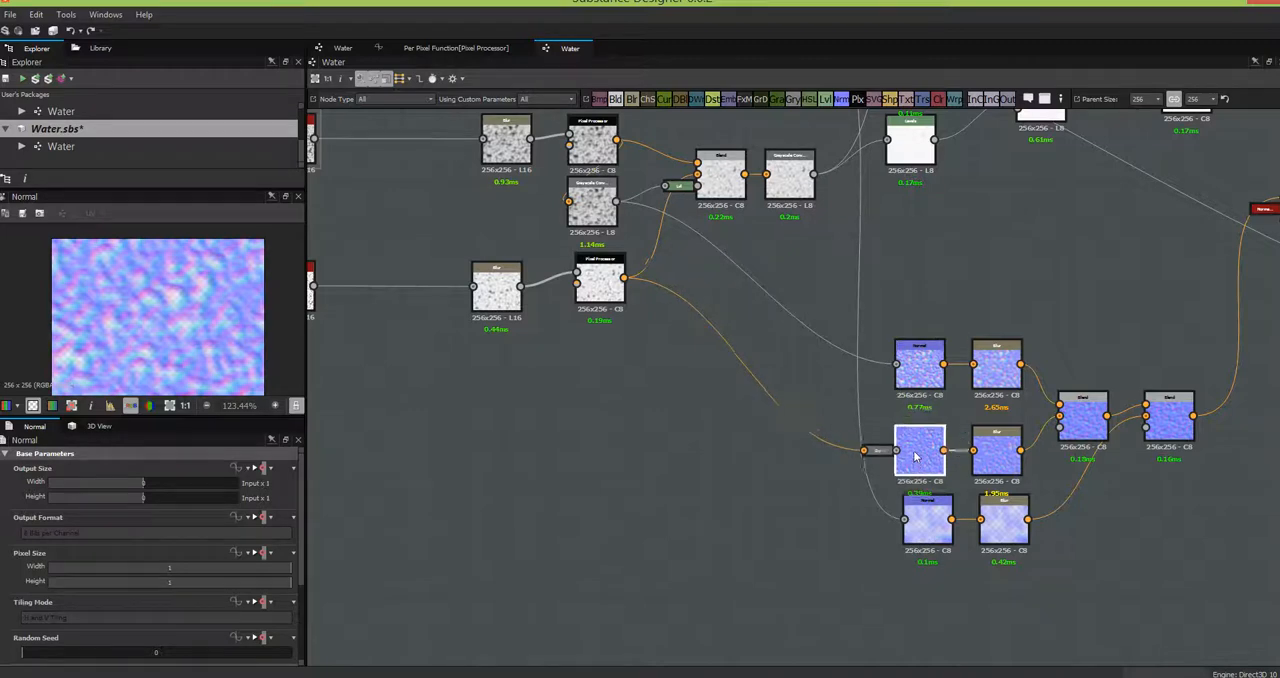
left_click(996, 365)
scroll(1119, 543, "down", 1)
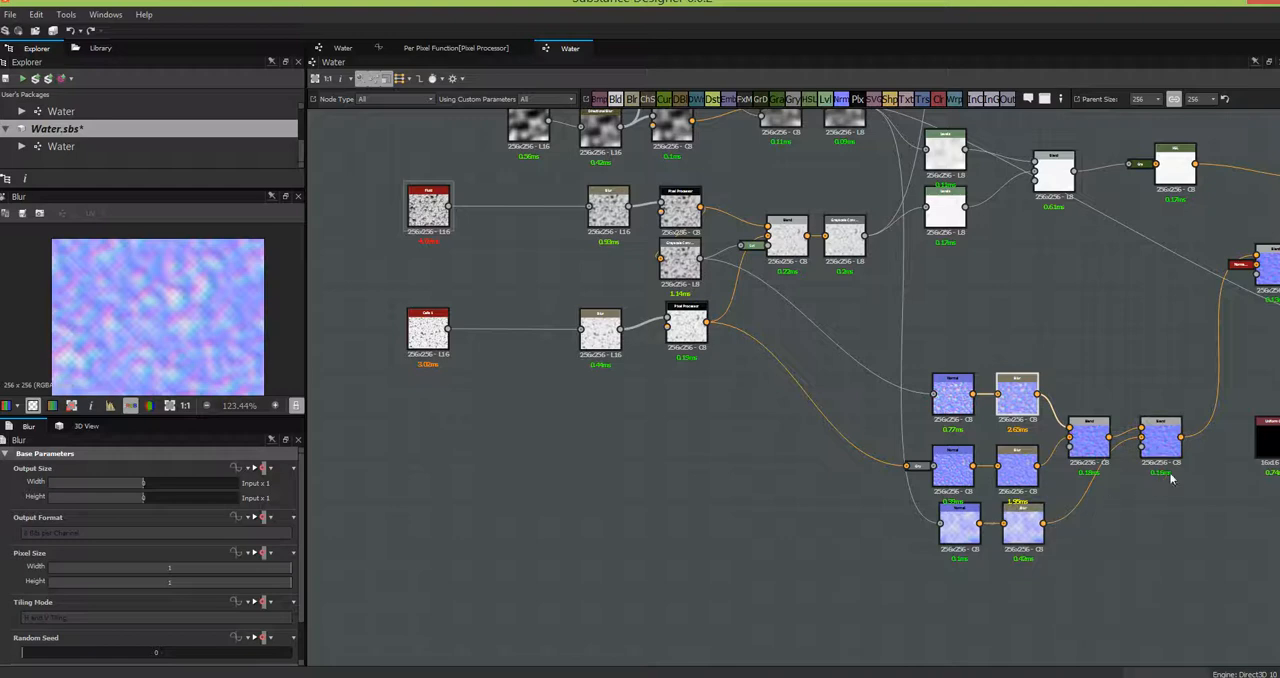
- Add a Normal Blend node from the library to the empty graph area above the second Blend node
middle_click_drag(1149, 558, 1014, 574)
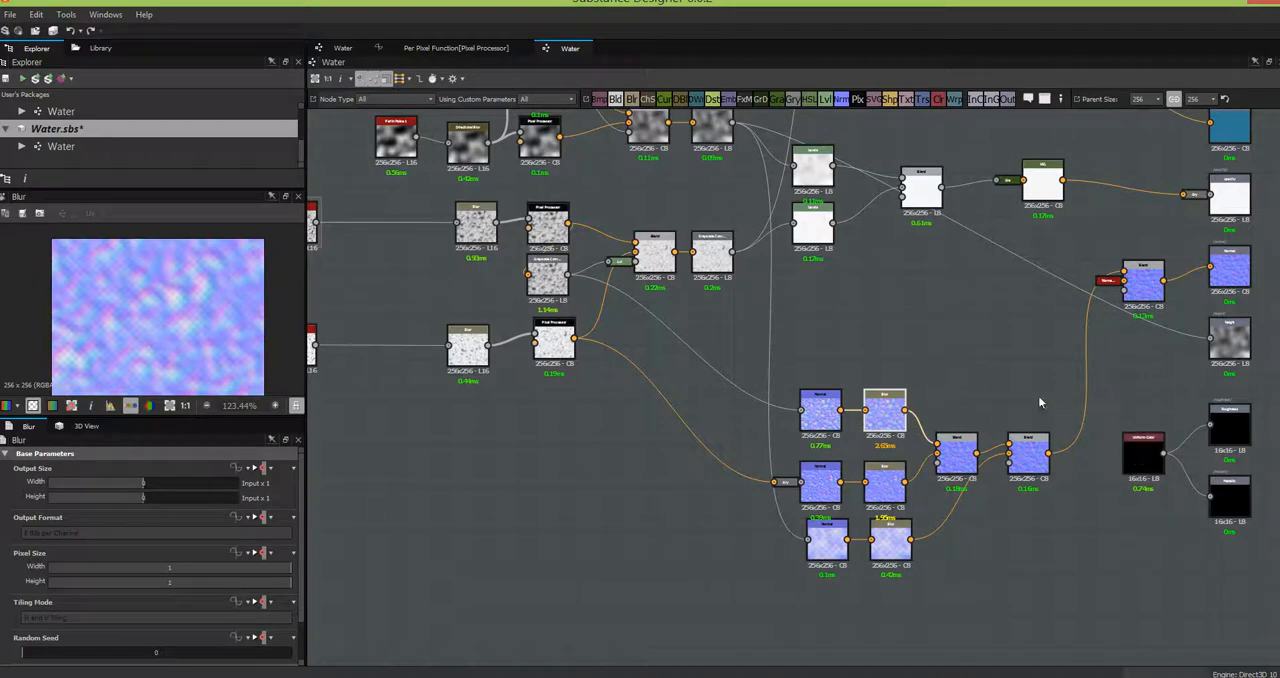
left_click_drag(1057, 406, 1022, 486)
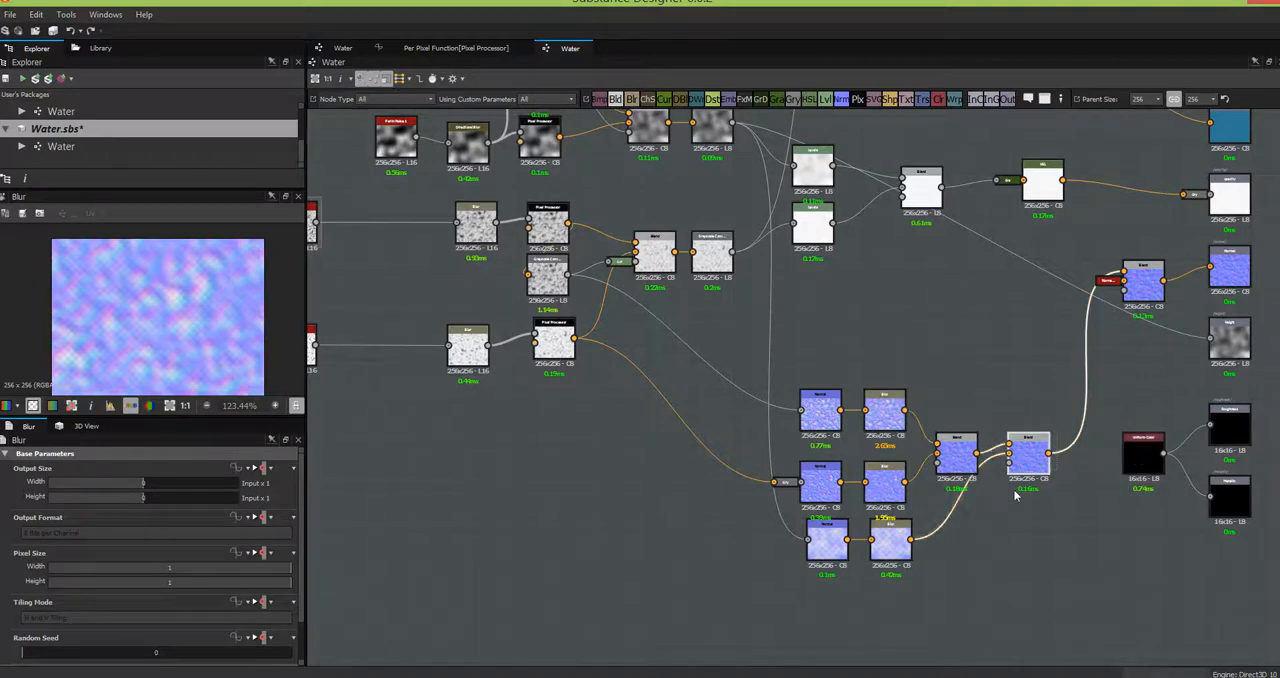
left_click(100, 48)
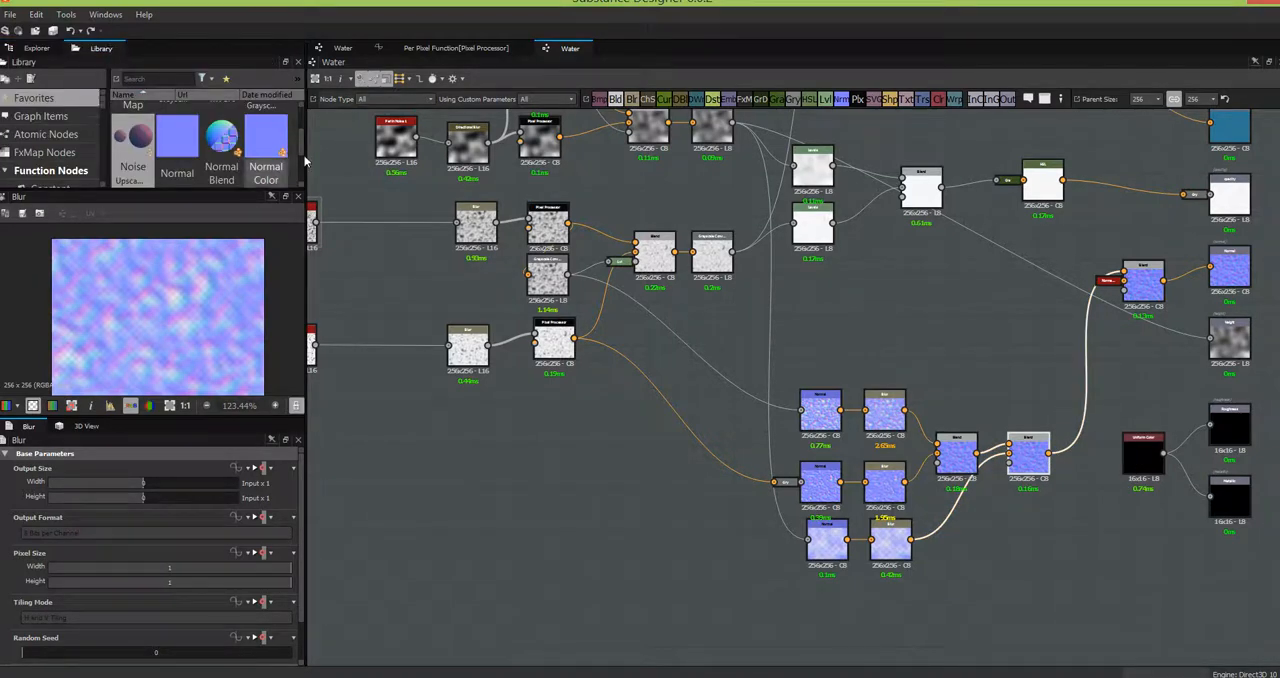
left_click_drag(223, 141, 1014, 340)
scroll(1014, 342, "up", 5)
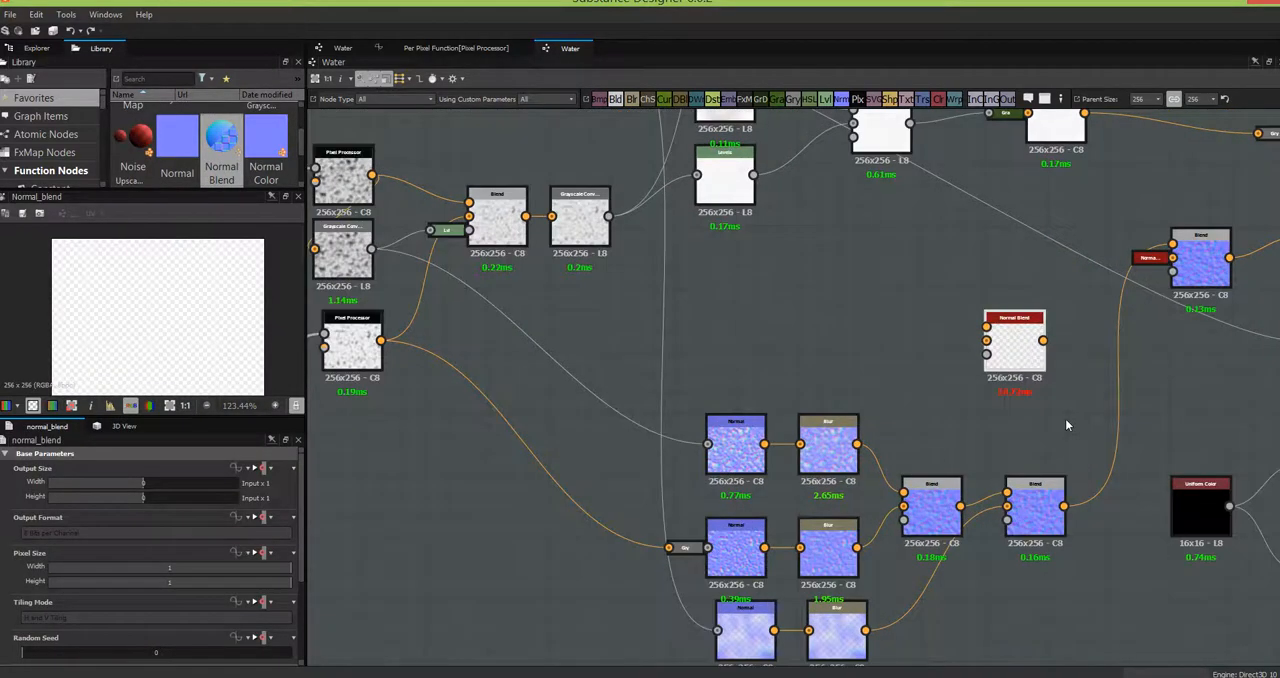
left_click_drag(1006, 361, 963, 358)
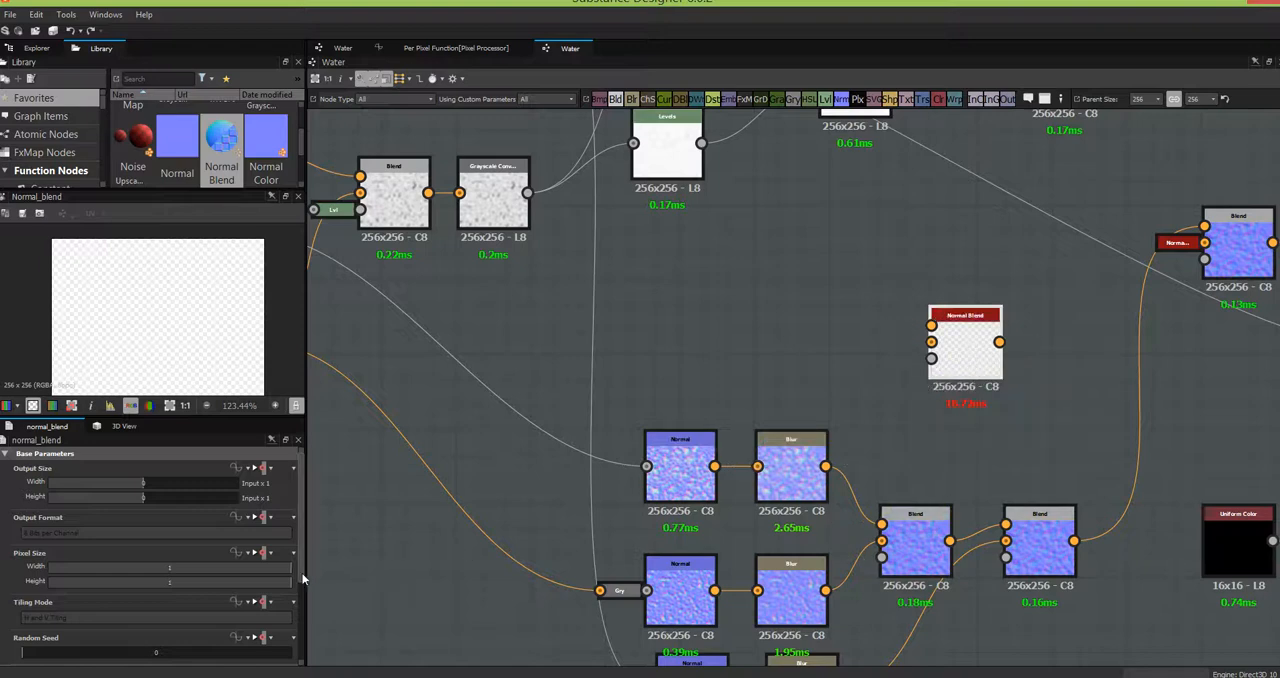
- Review the Normal Blend node's Opacity and Use Mask parameters and park the node above the second Blend
left_click_drag(303, 578, 305, 593)
scroll(160, 600, "down", 4)
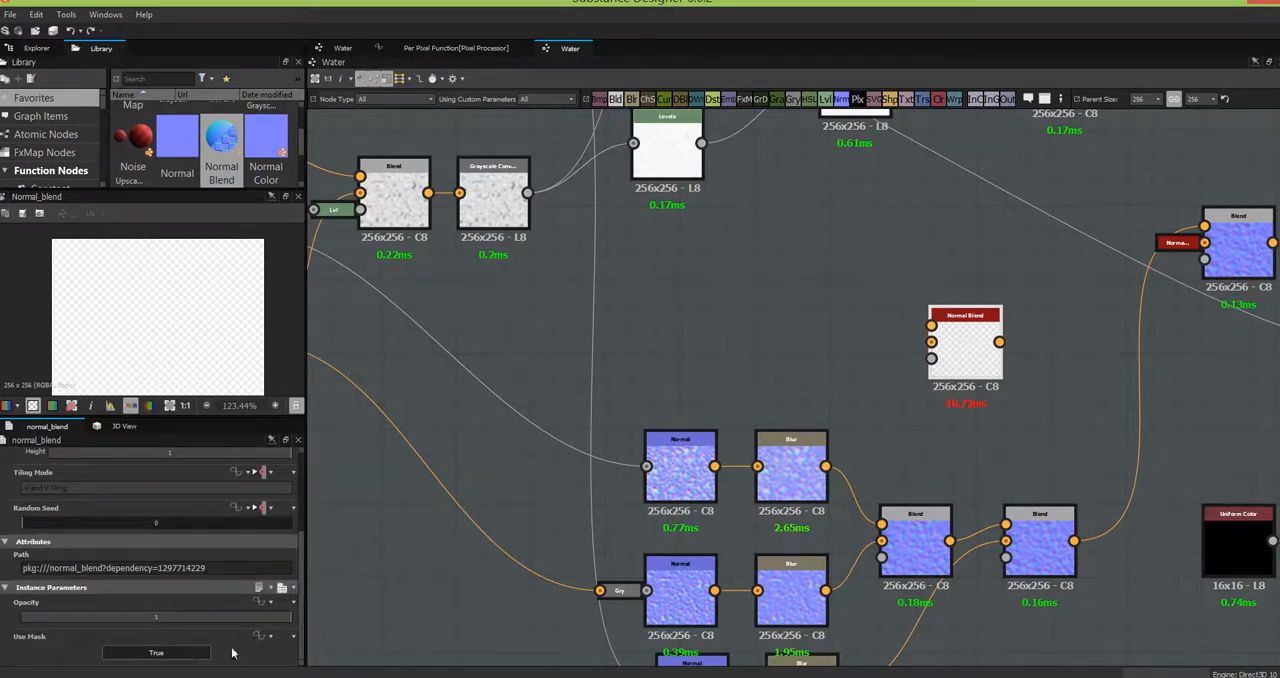
left_click_drag(969, 359, 1008, 358)
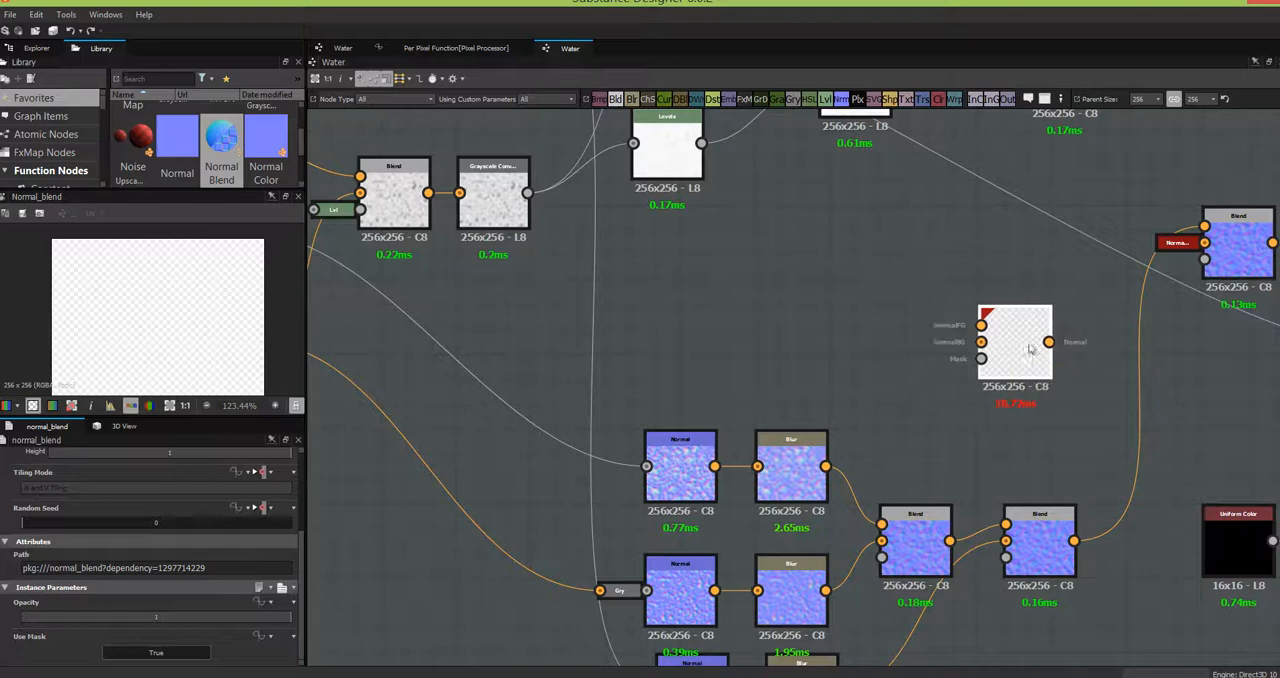
left_click_drag(1008, 360, 1038, 338)
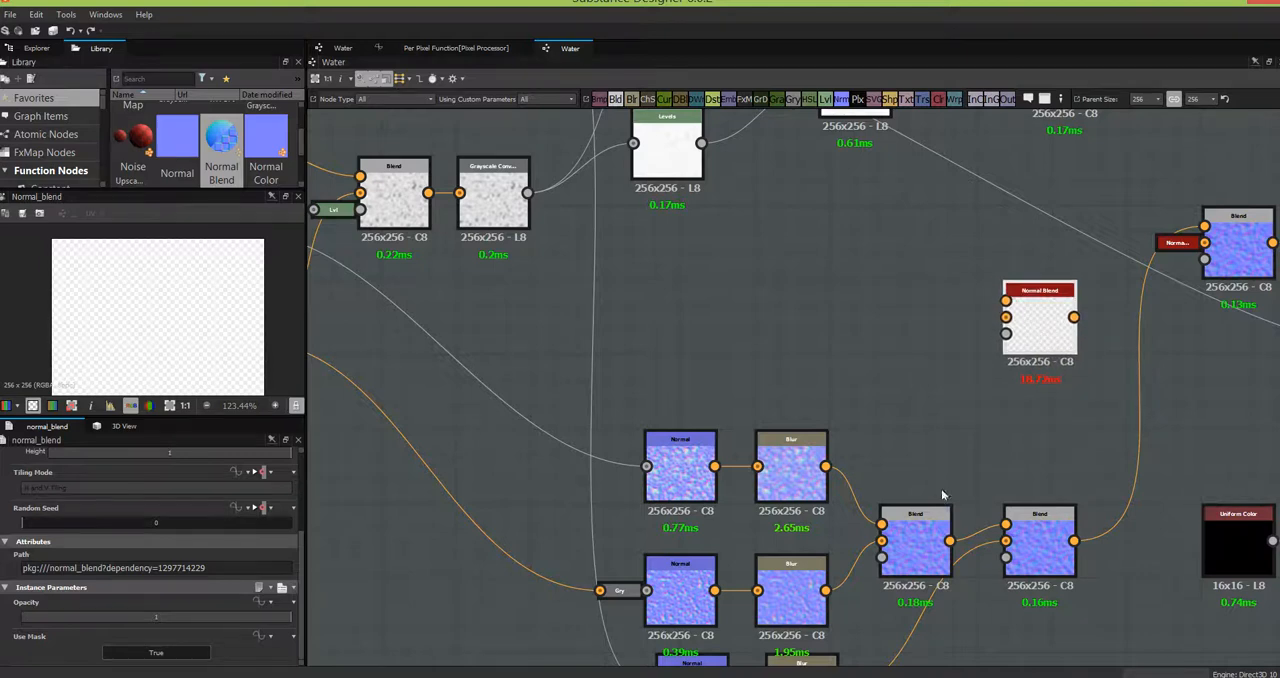
- Place the first Blend node between the upper two Blur rows and set its Blending Mode to Overlay
left_click_drag(916, 545, 932, 466)
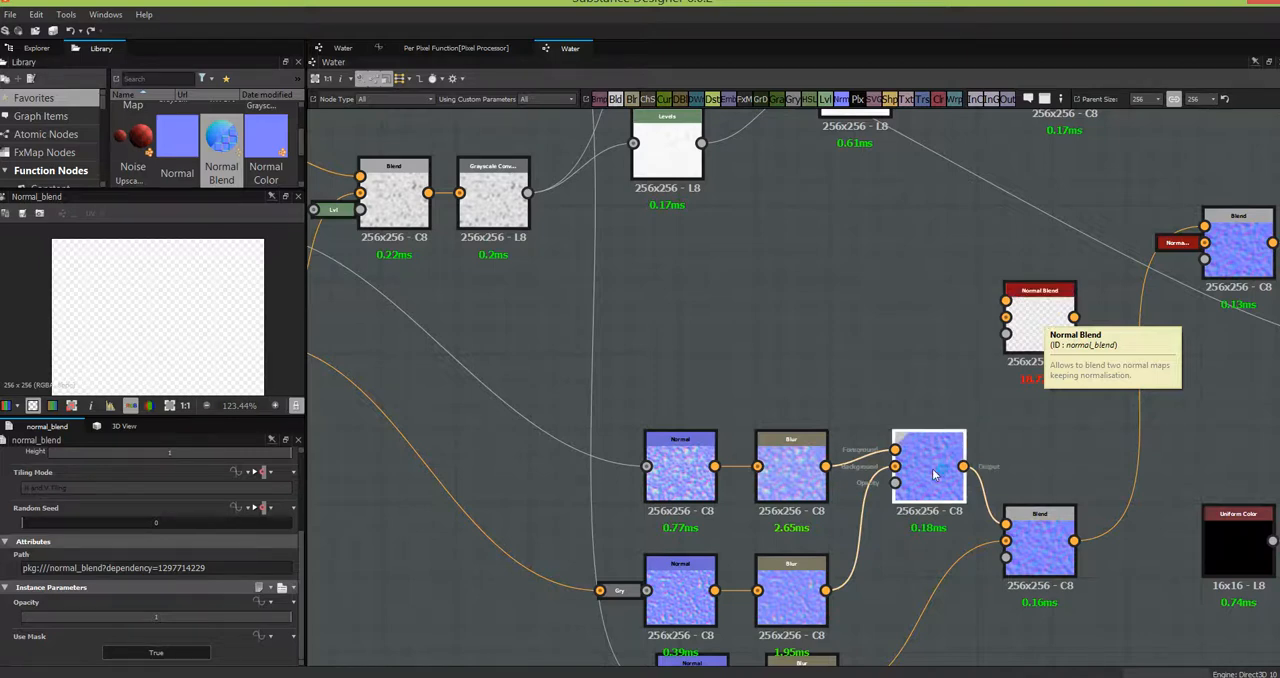
middle_click_drag(1024, 457, 1019, 309)
left_click_drag(930, 321, 912, 373)
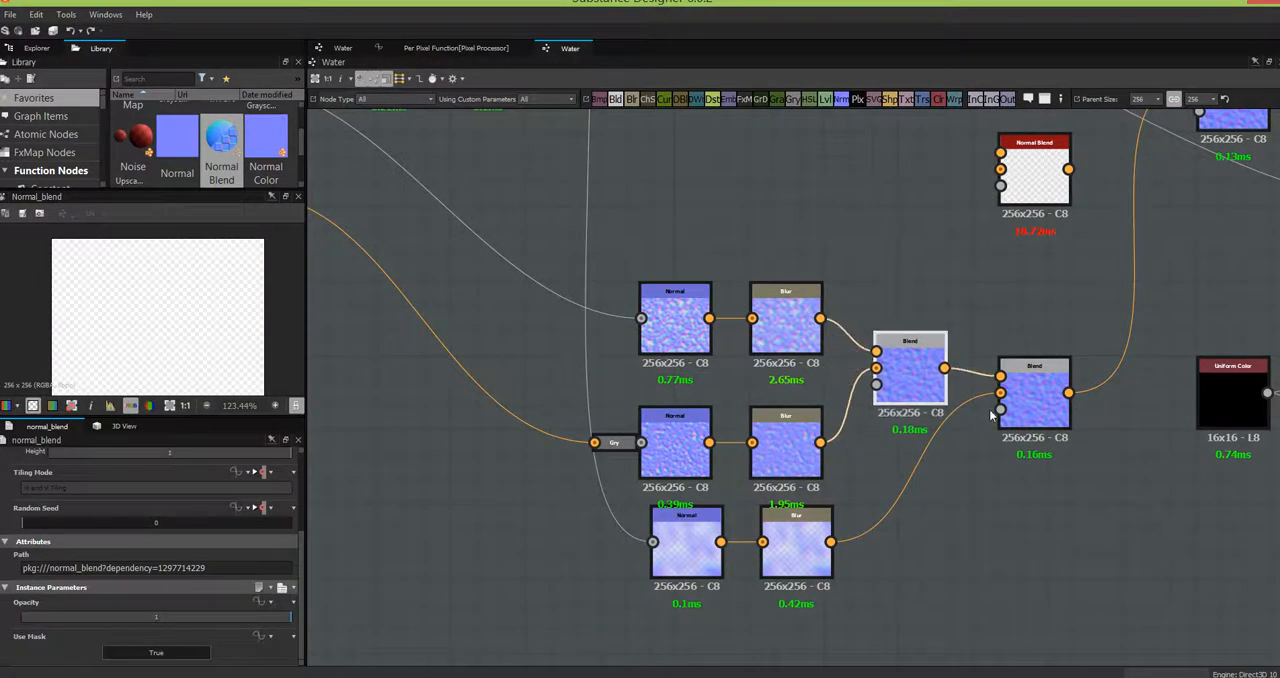
double_click(910, 372)
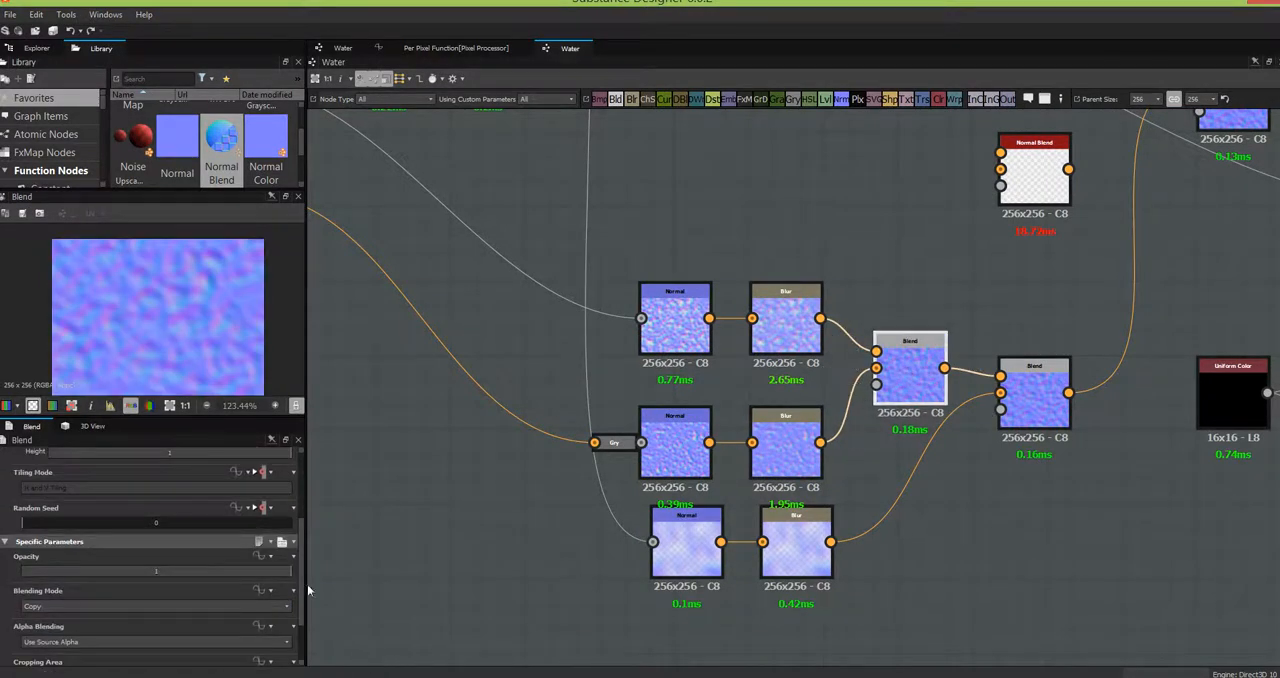
left_click(287, 607)
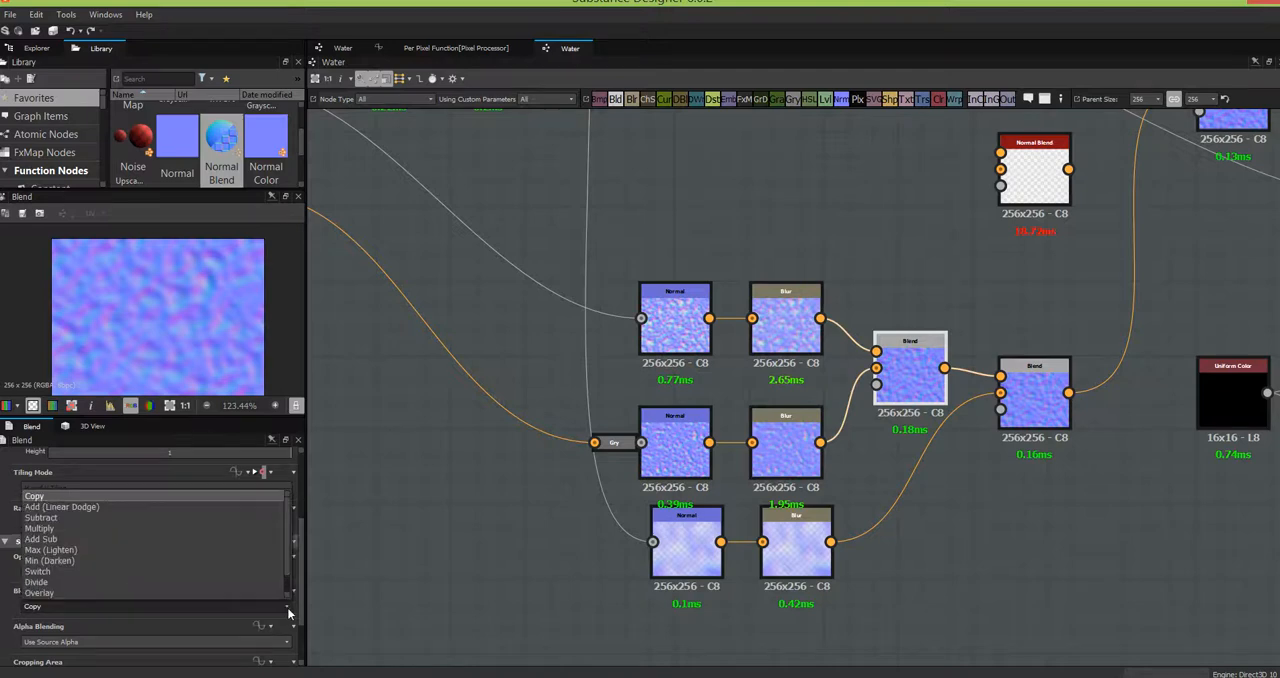
scroll(137, 588, "down", 1)
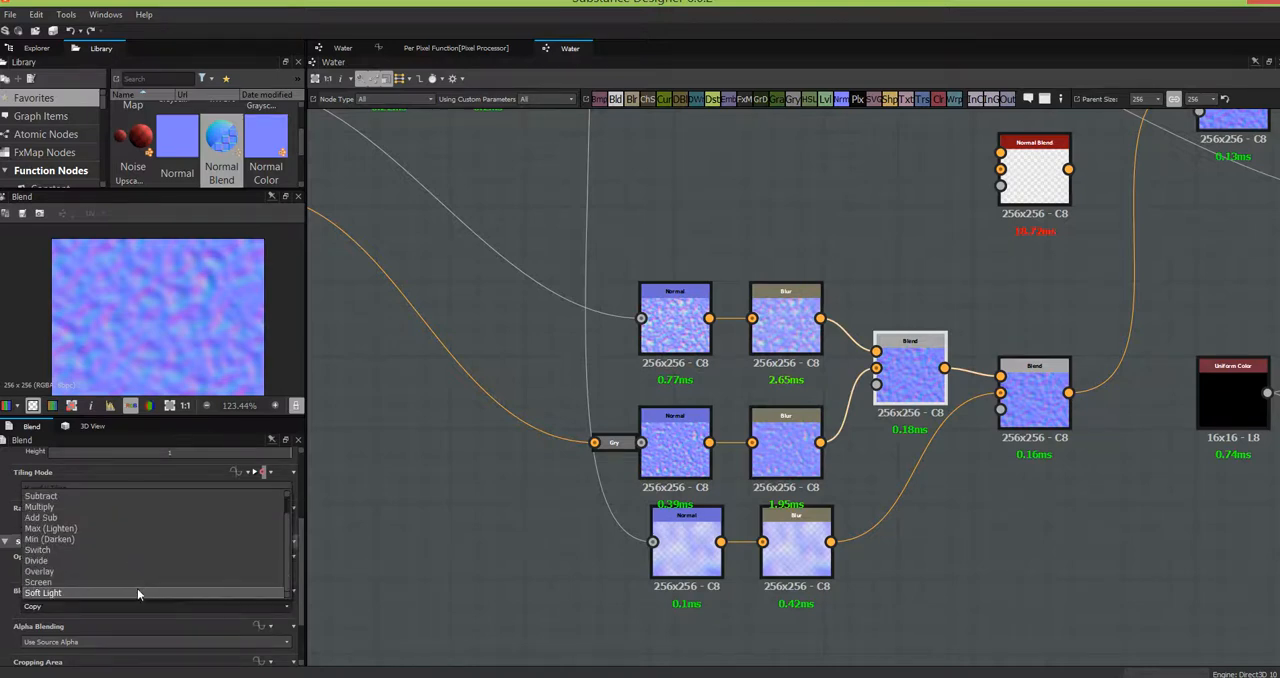
left_click(229, 572)
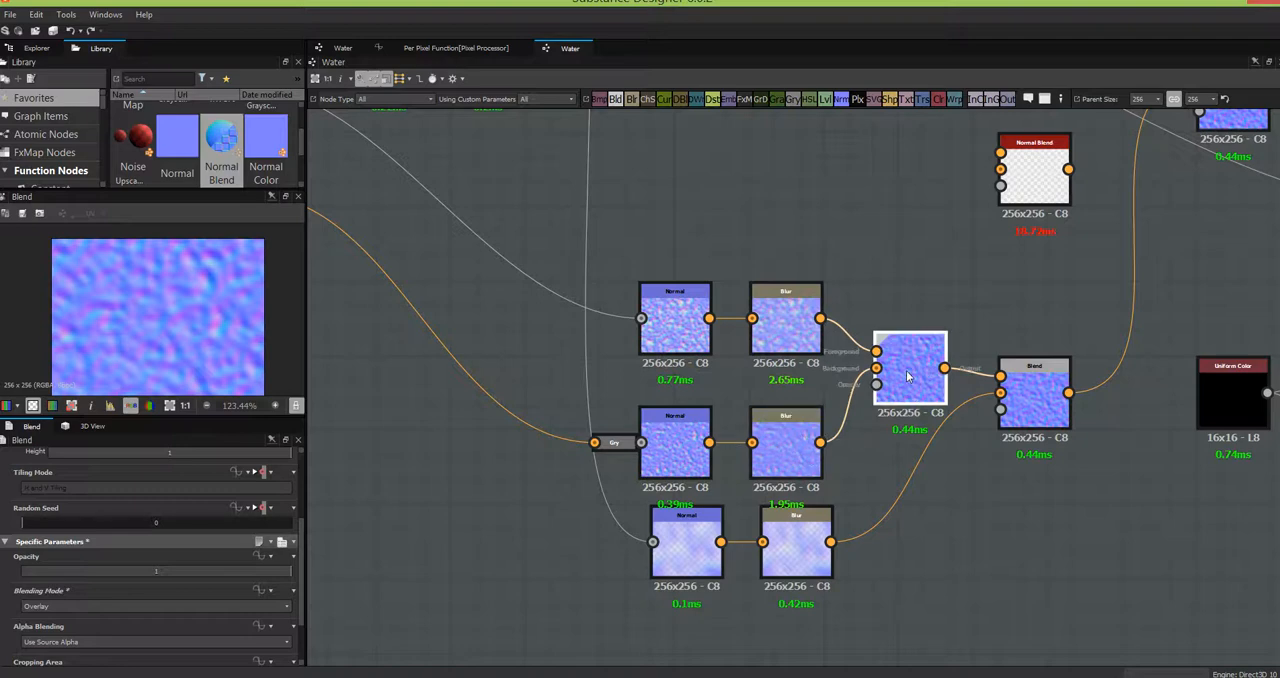
- Add a Levels node fed by the Grayscale Conversion, keeping the Grayscale Conversion wired directly to the uppermost Normal
middle_click_drag(743, 376, 979, 461)
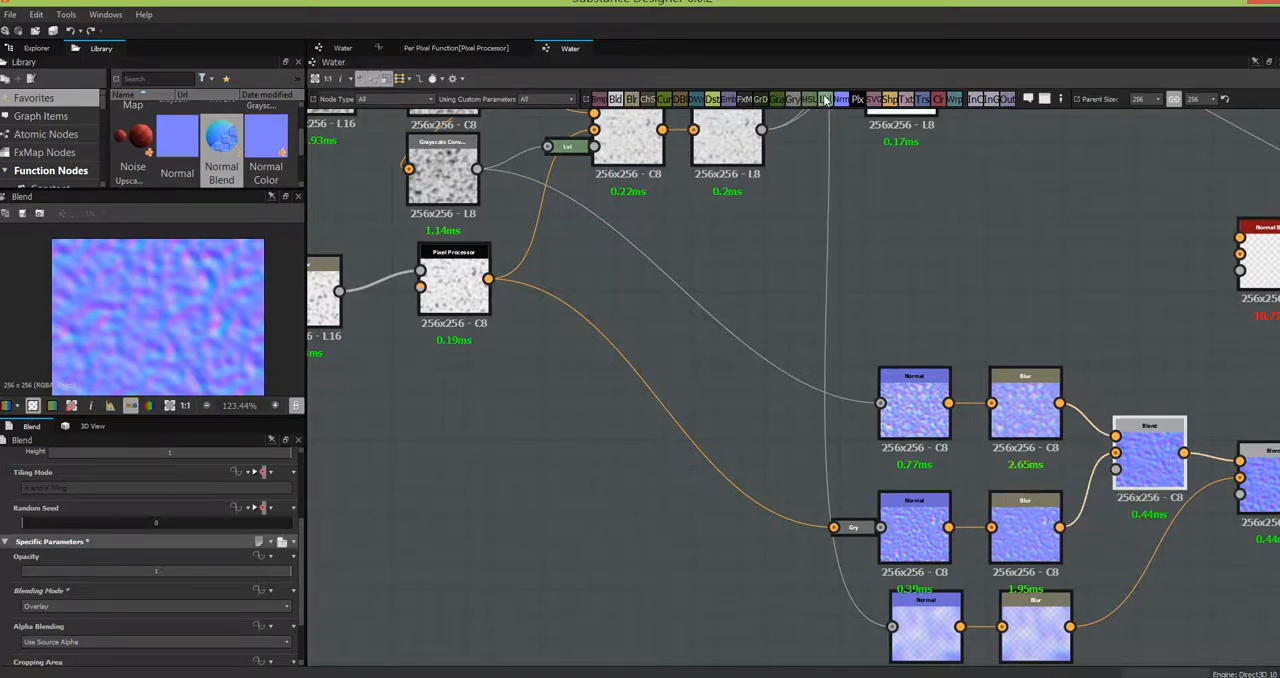
left_click_drag(825, 101, 610, 570)
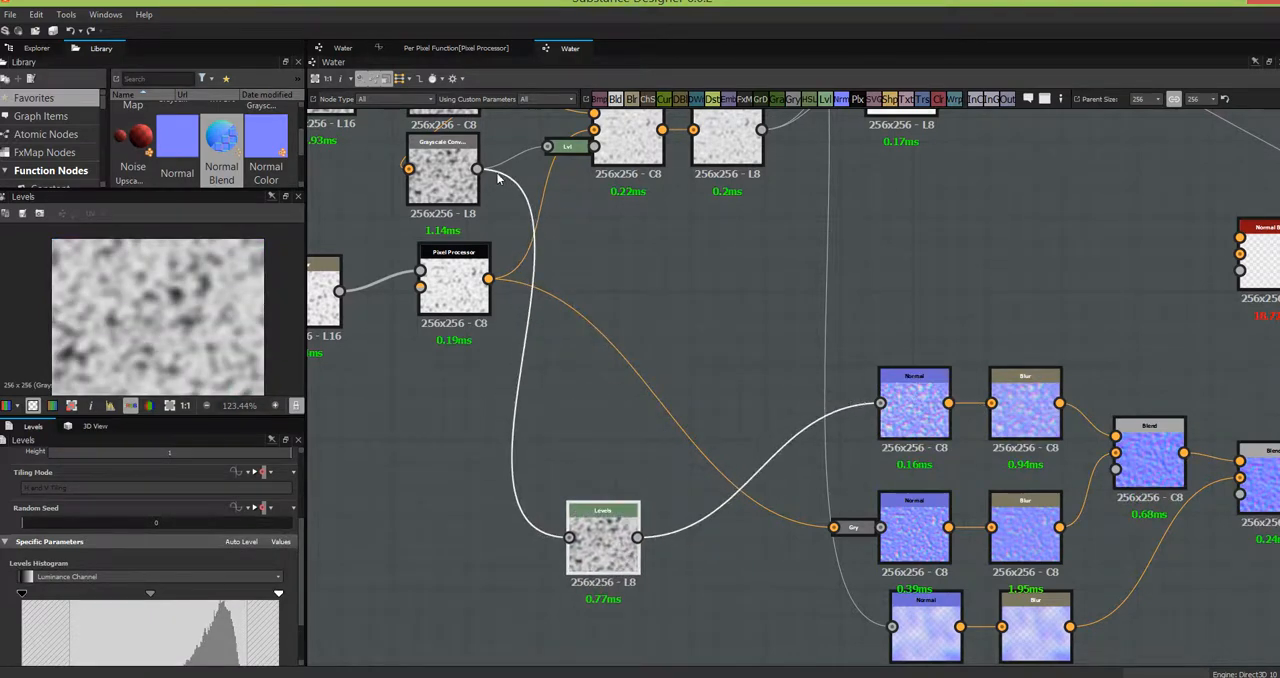
left_click_drag(477, 168, 880, 403)
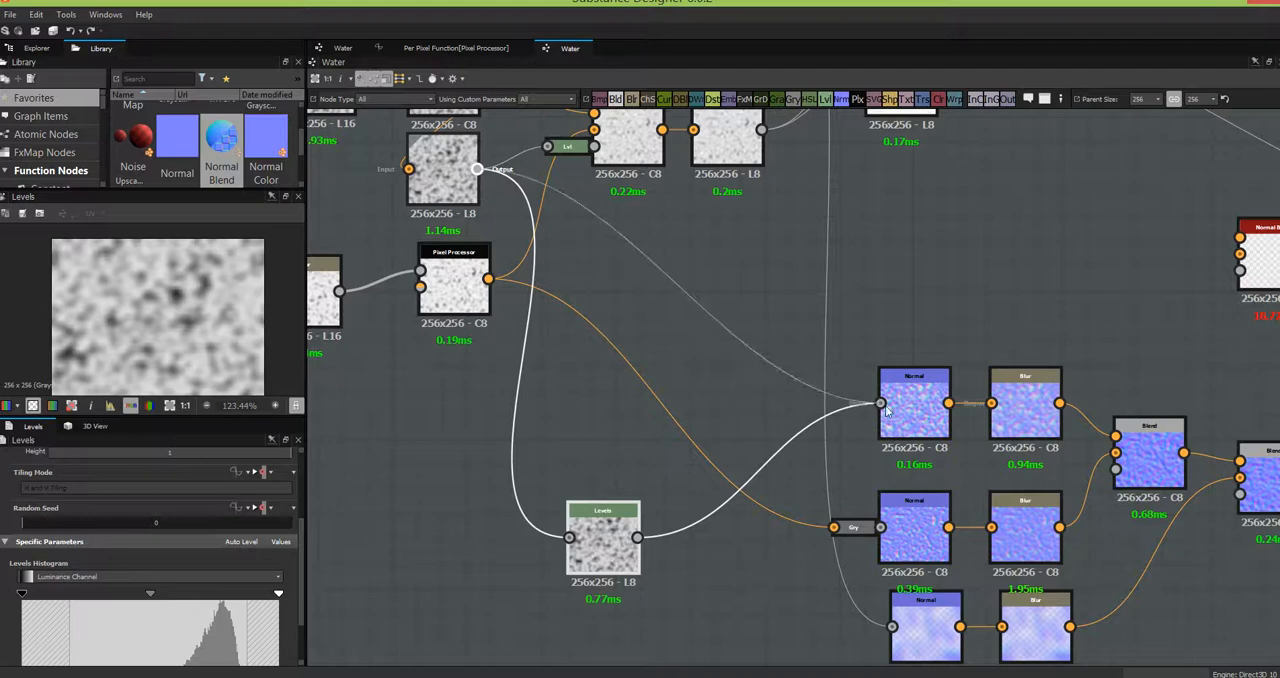
left_click_drag(600, 543, 648, 558)
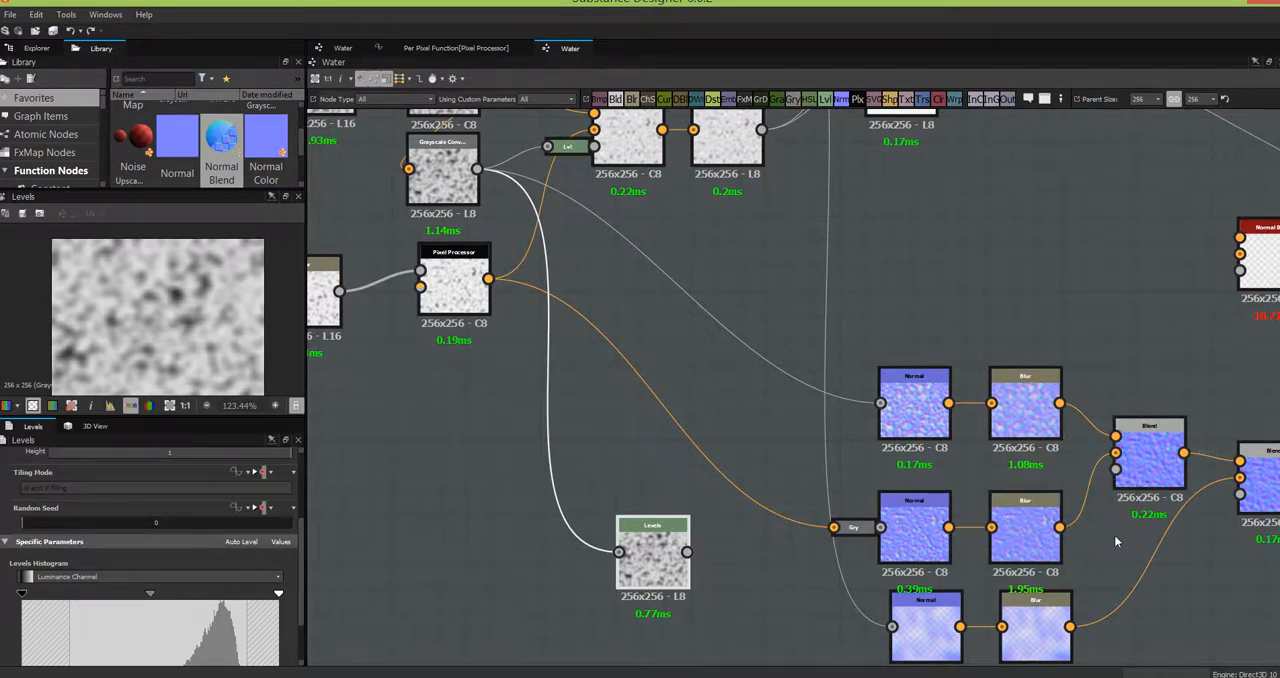
- Raise the Levels node's contrast by pulling the white input to the histogram's bright end and shifting the midtone towards the highlights
middle_click_drag(1114, 535, 855, 474)
left_click(893, 385)
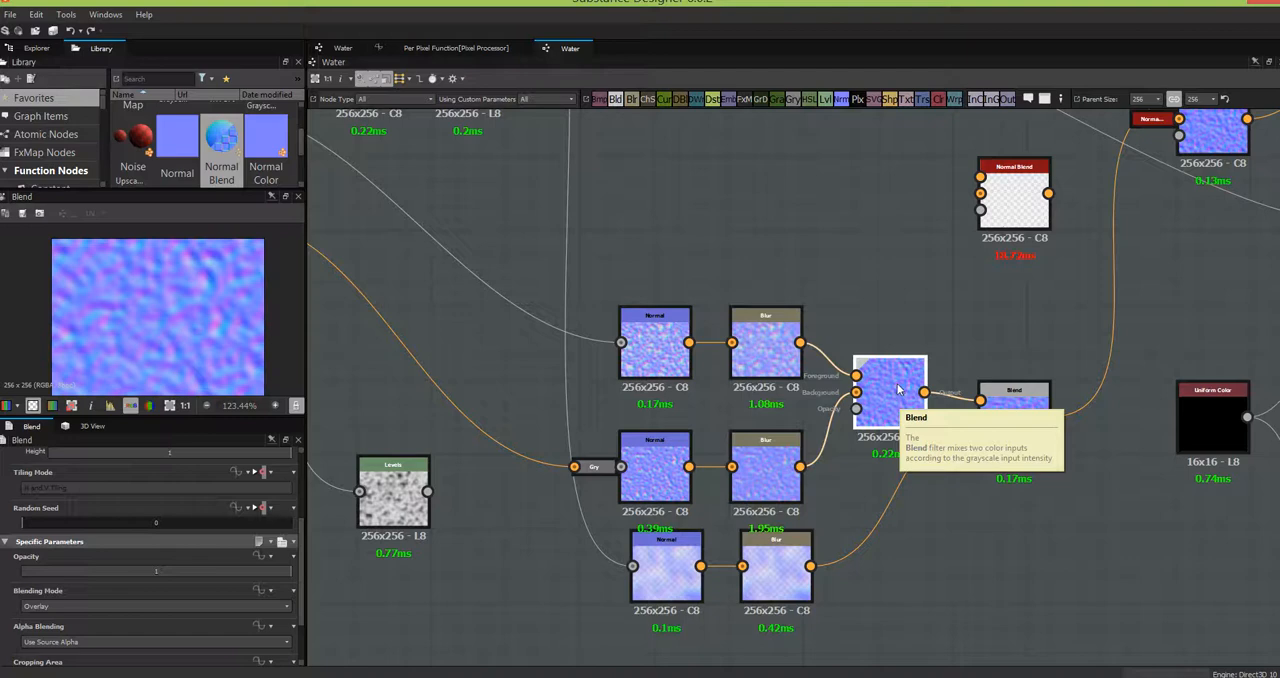
middle_click_drag(630, 508, 703, 492)
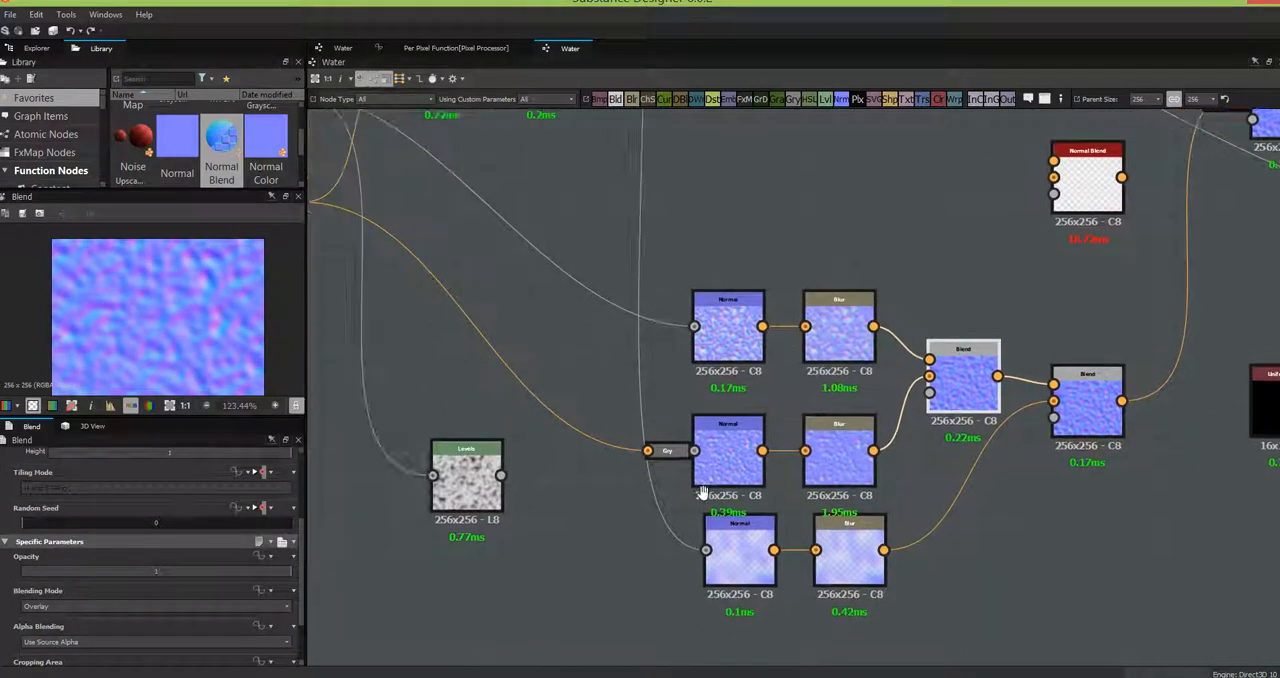
left_click(615, 517)
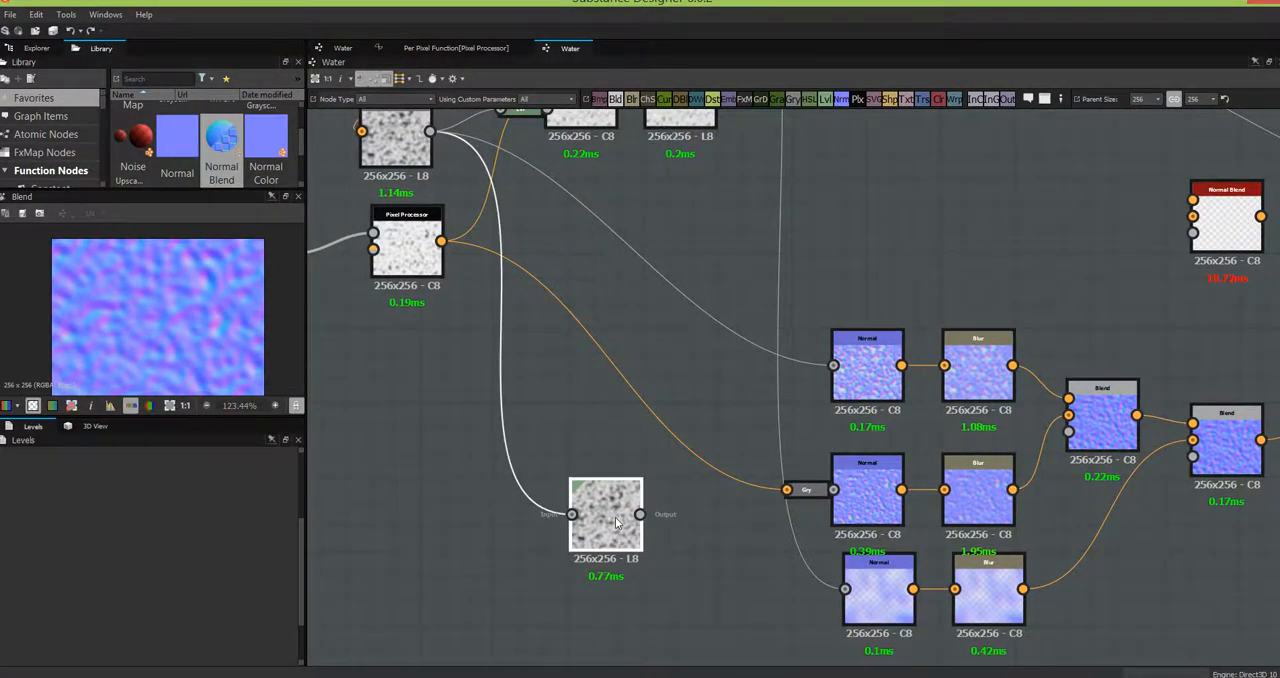
double_click(615, 517)
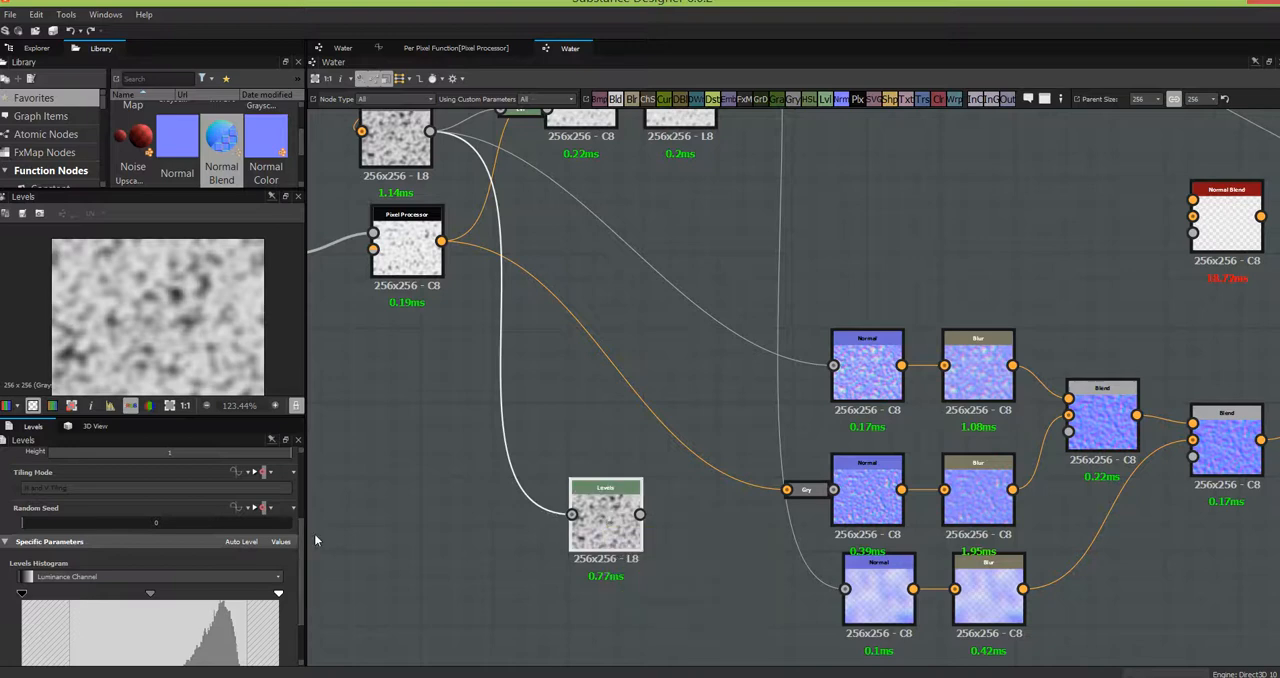
scroll(303, 580, "down", 2)
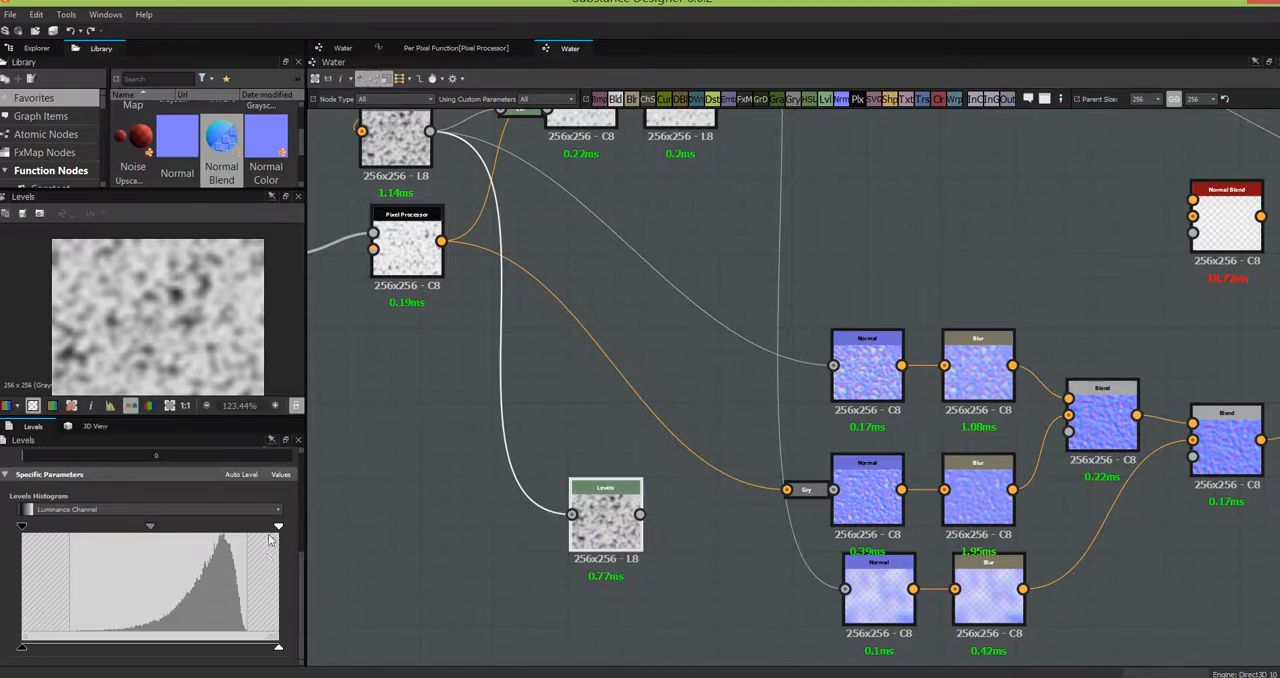
left_click_drag(279, 527, 247, 532)
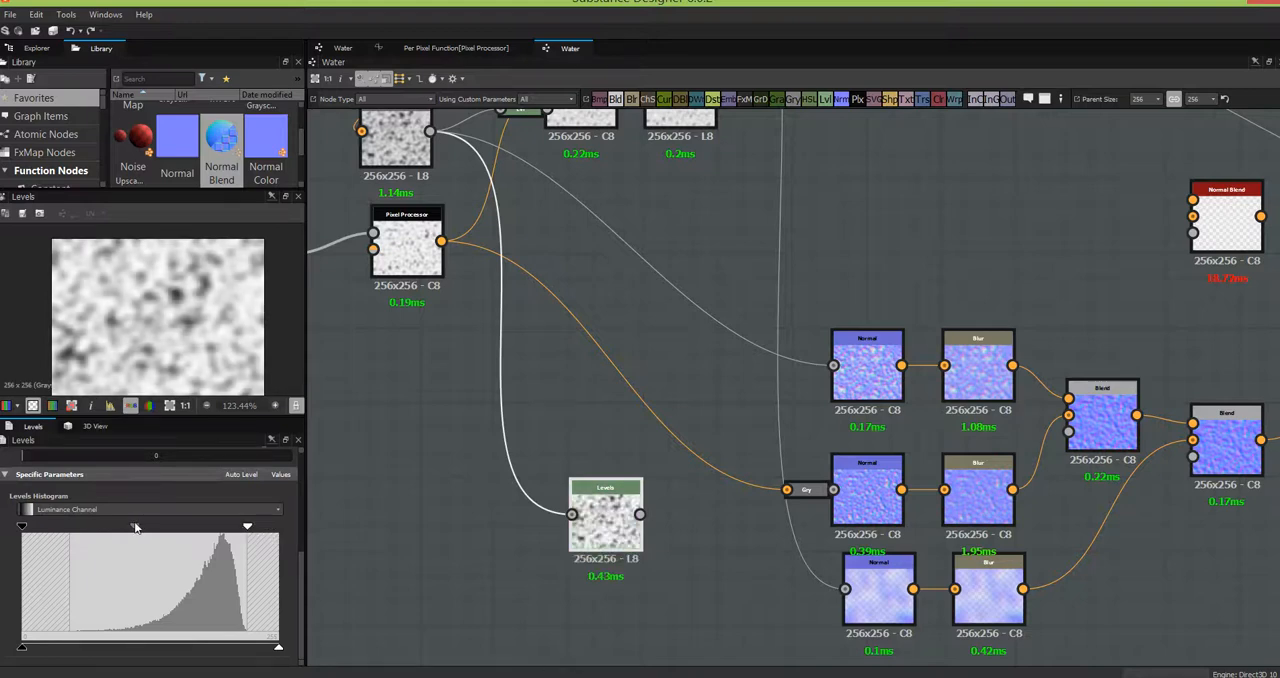
left_click_drag(135, 527, 179, 527)
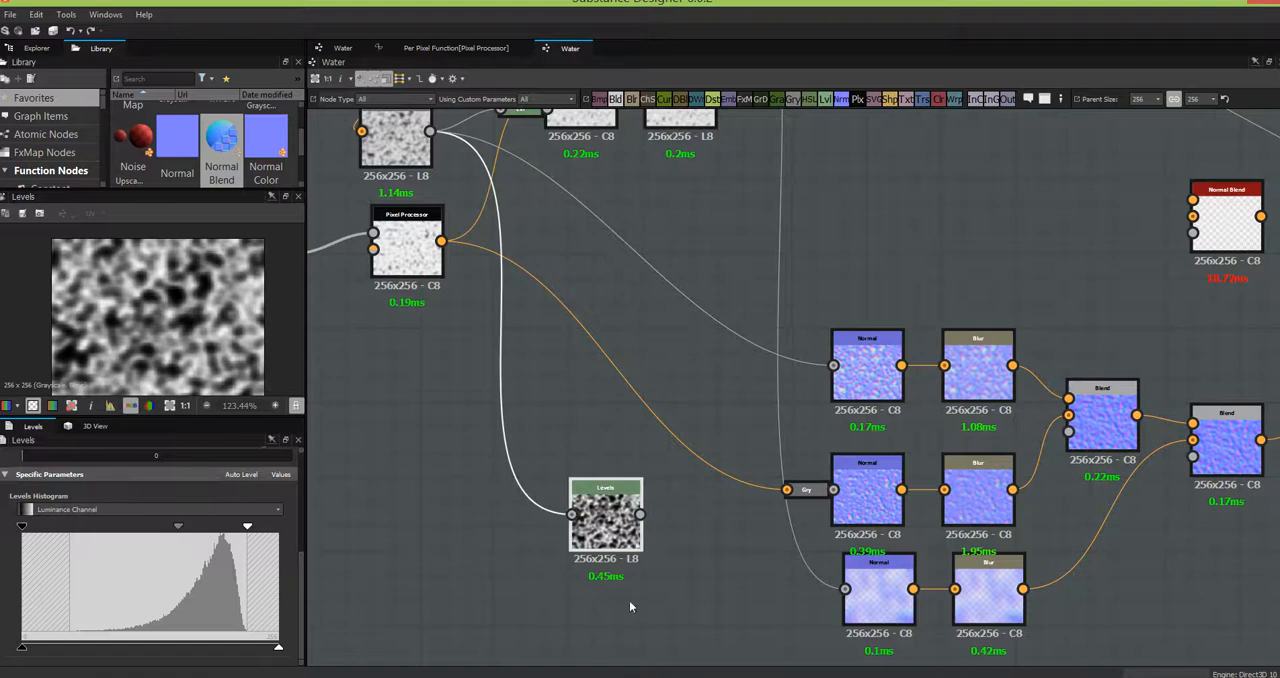
- Connect the Levels output to the Opacity input of the first Blend and move that Blend slightly up
middle_click_drag(592, 598, 500, 593)
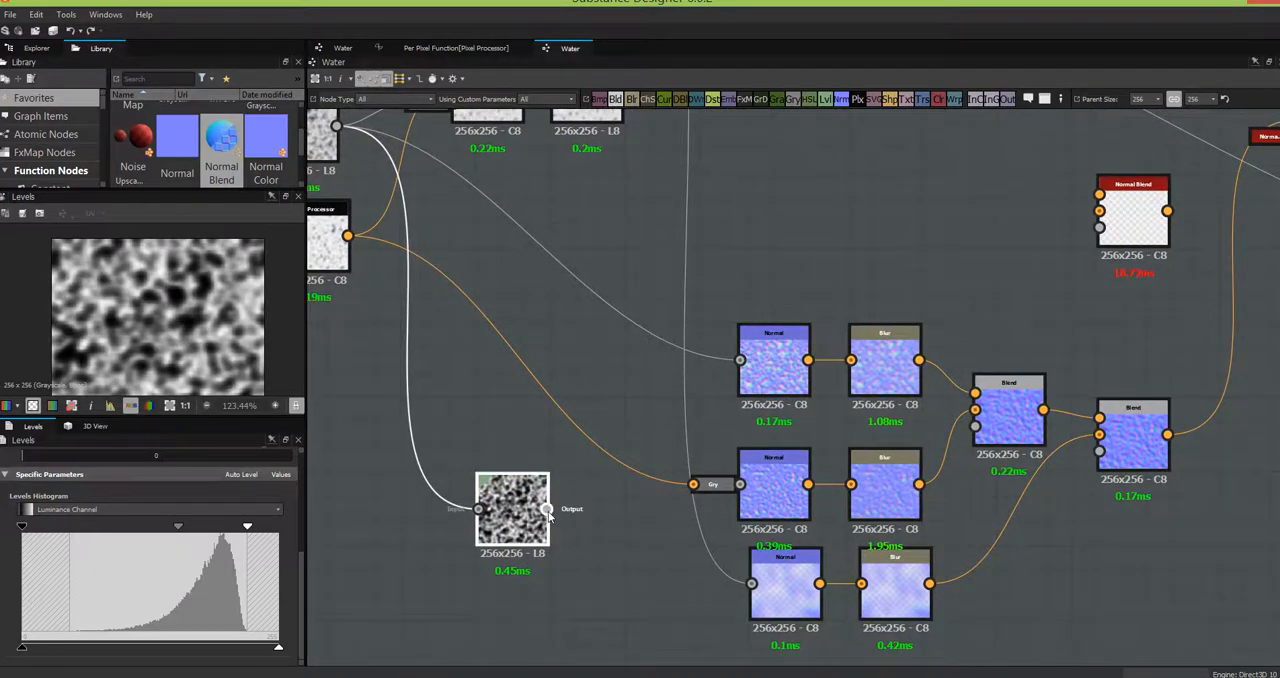
left_click(1015, 407)
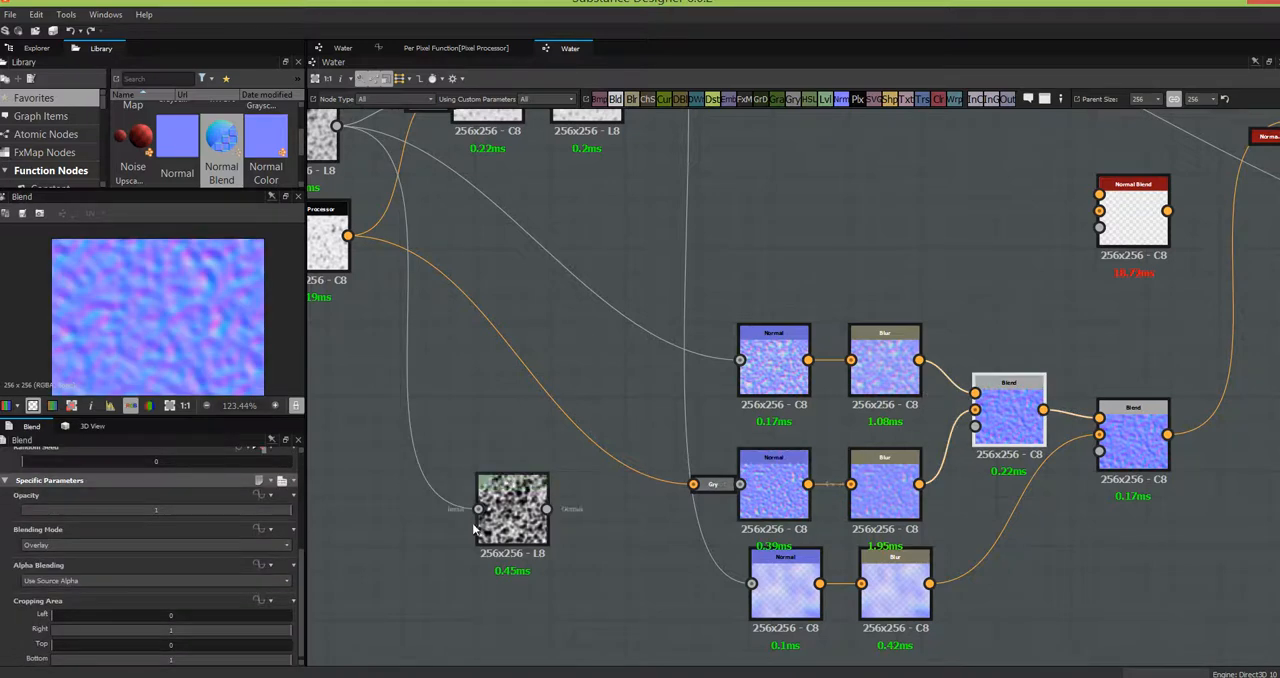
left_click_drag(547, 510, 978, 432)
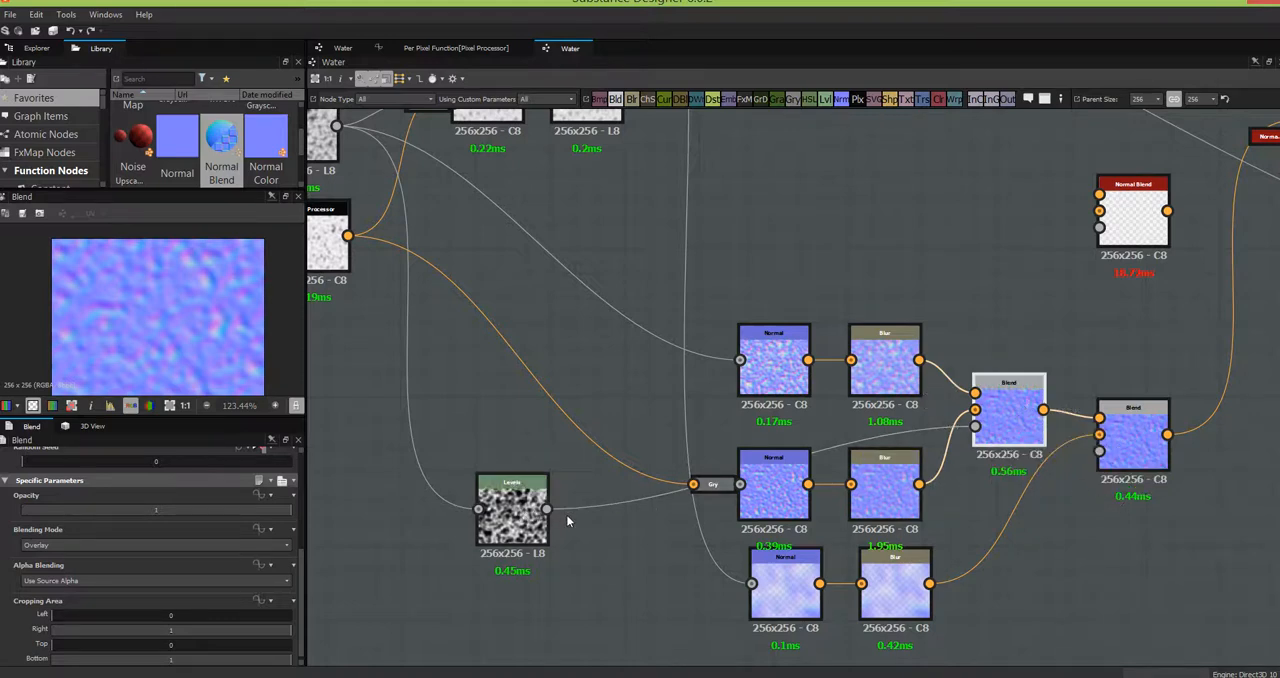
middle_click_drag(1004, 531, 862, 509)
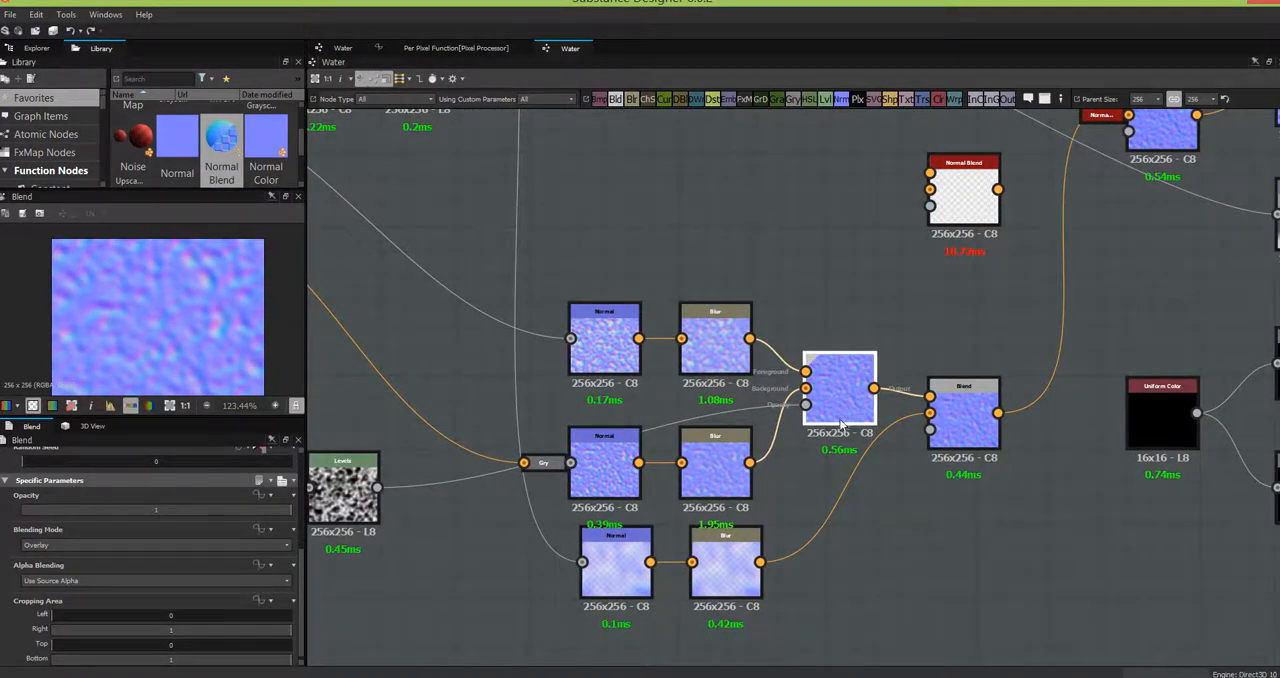
left_click_drag(845, 412, 845, 387)
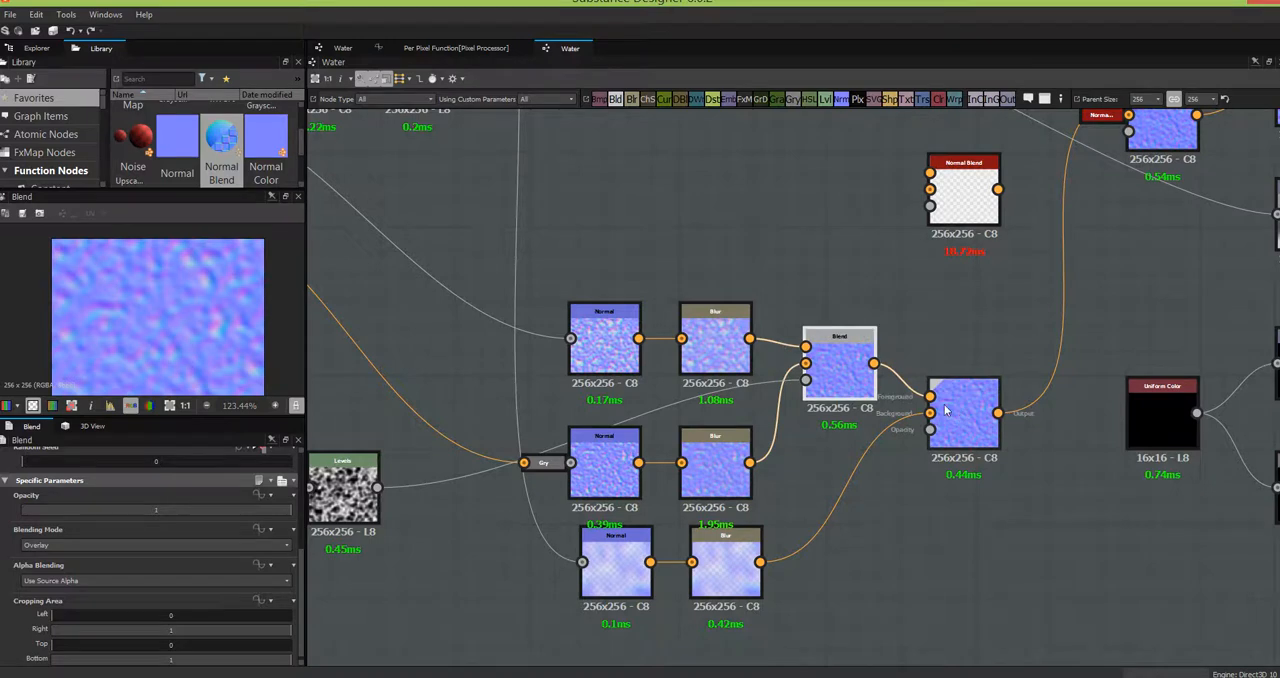
- Rearrange the Levels and second Blend nodes around the normal rows, and set the second Blend's Opacity to 1
left_click(979, 415)
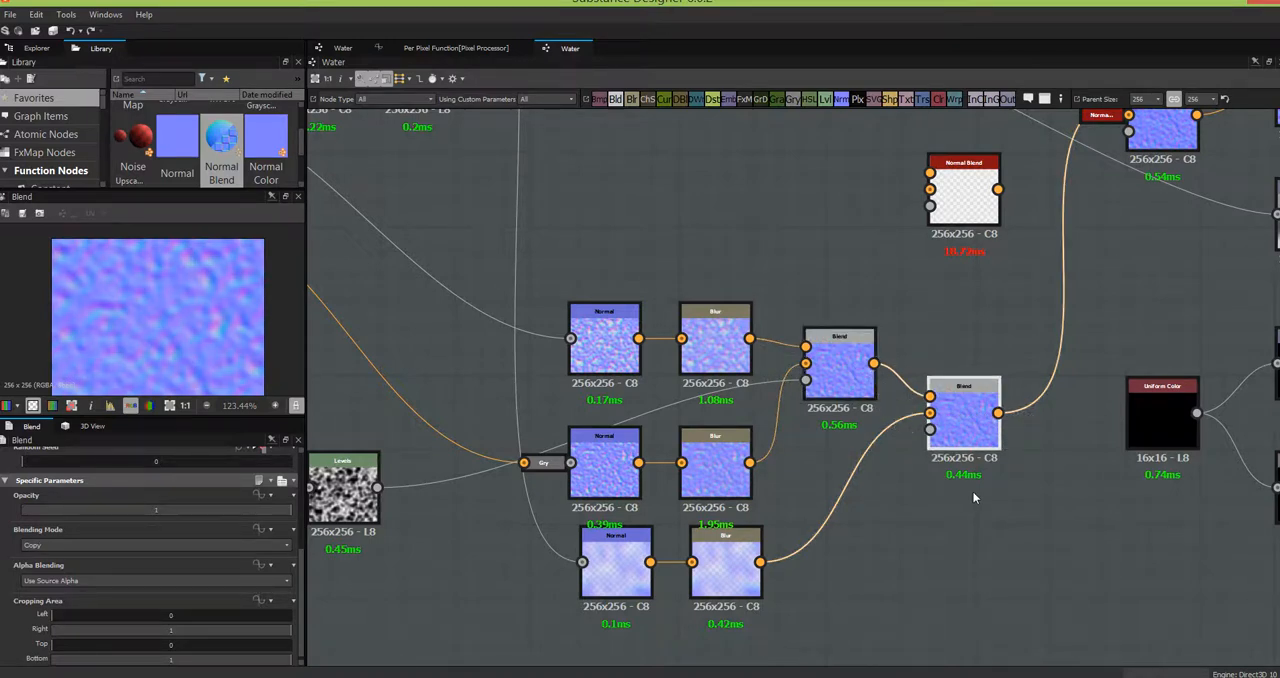
left_click_drag(343, 487, 355, 462)
middle_click_drag(1061, 556, 1143, 504)
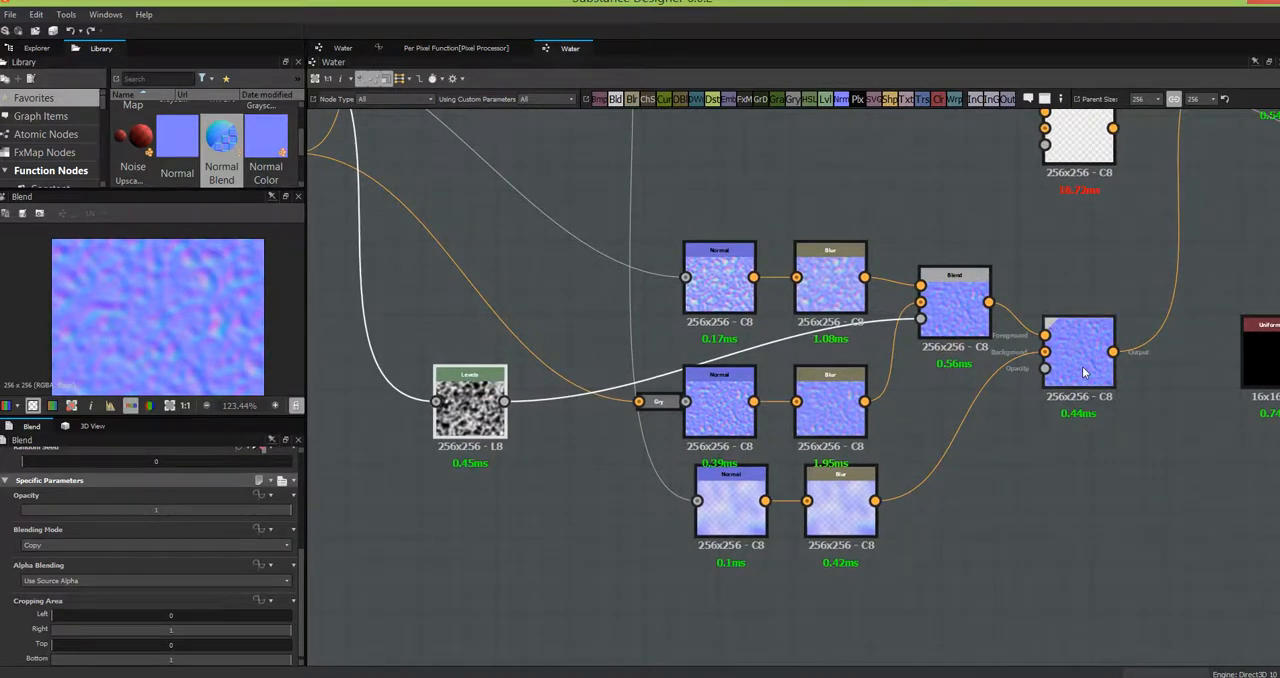
left_click_drag(1082, 366, 1108, 386)
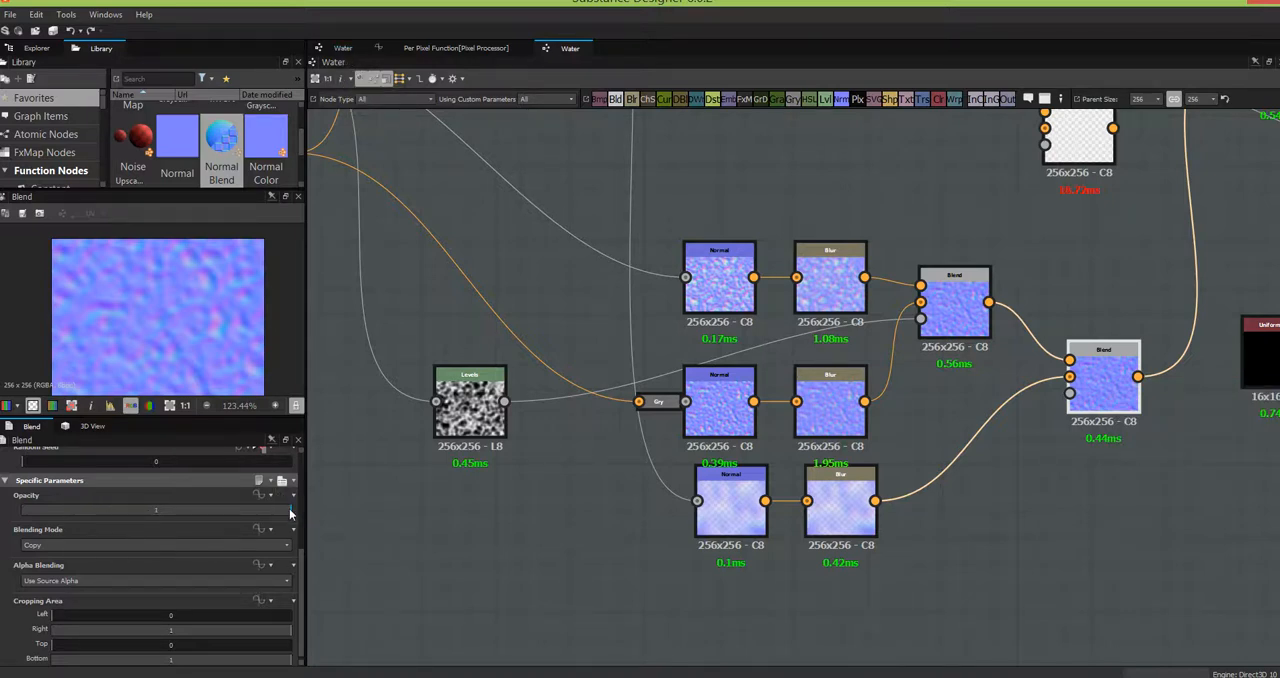
left_click_drag(289, 508, 336, 540)
left_click(341, 49)
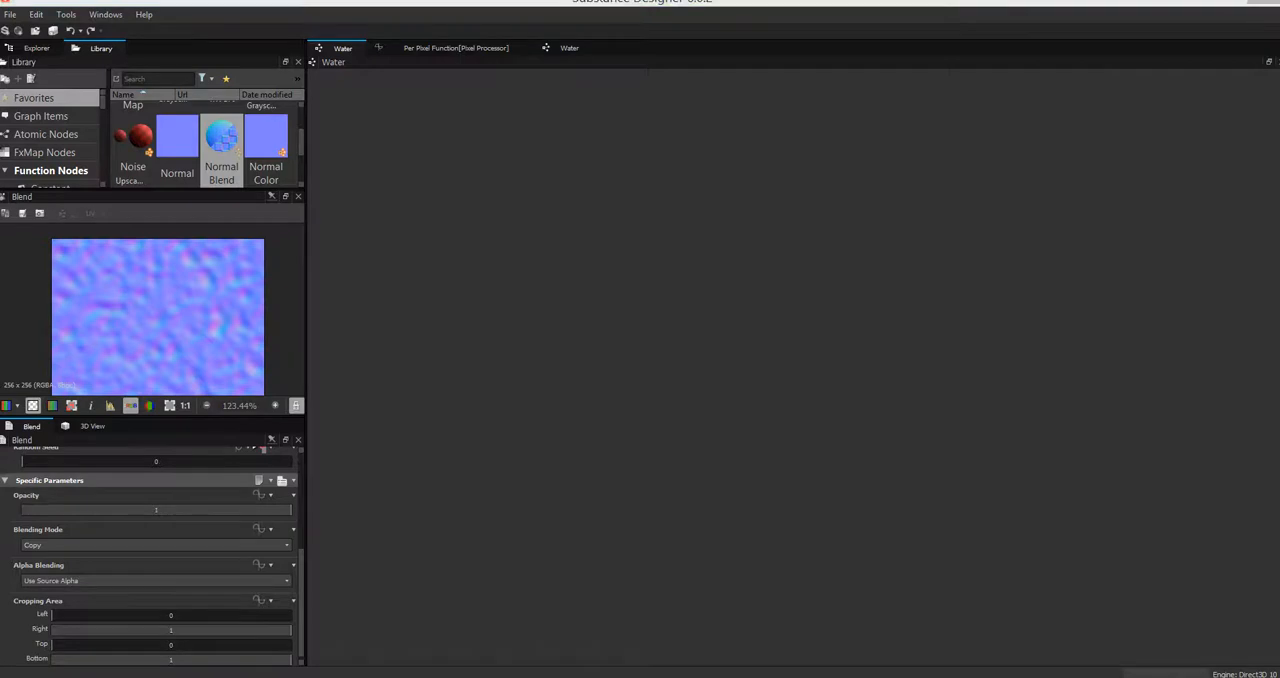
left_click(569, 48)
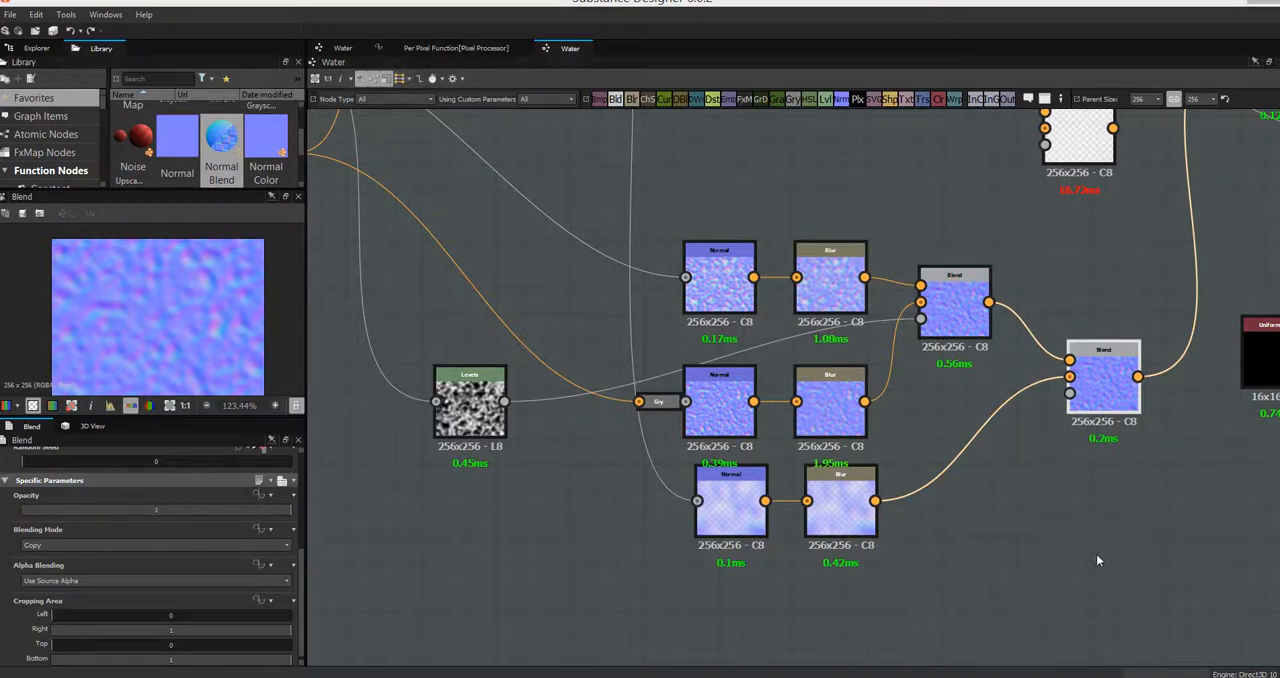
- Close the duplicate Water graph view and return to the remaining Water graph
left_click(350, 49)
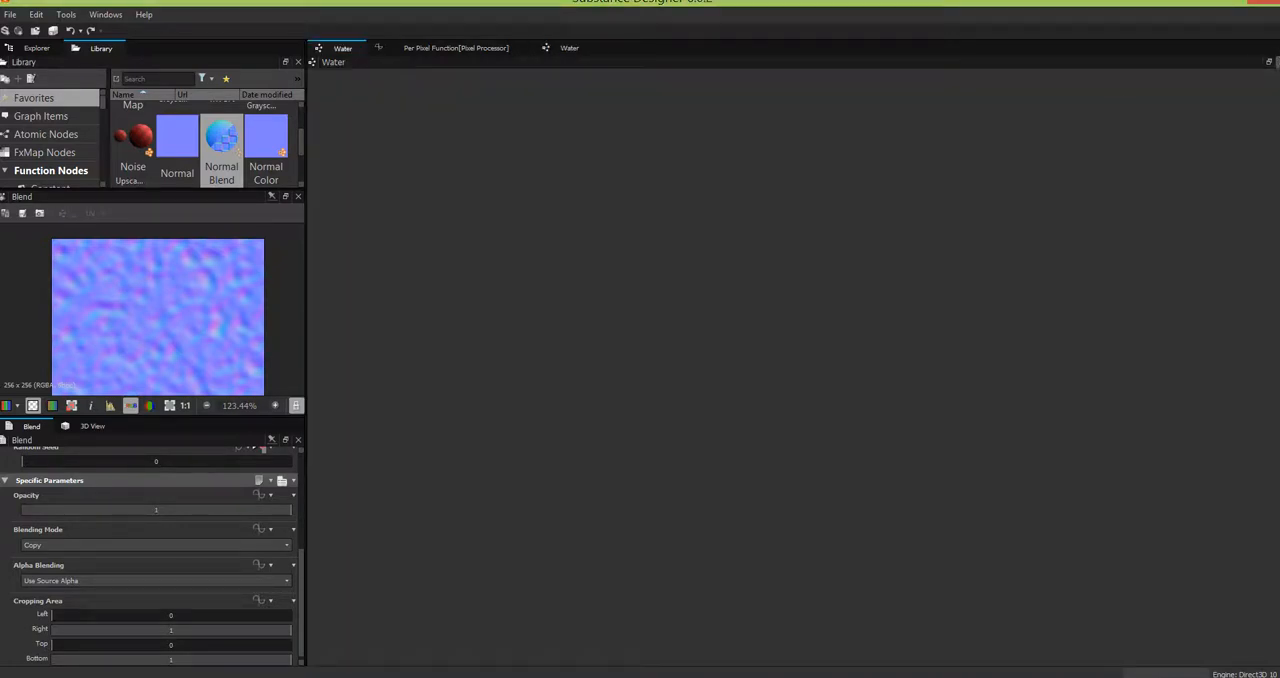
left_click(1277, 62)
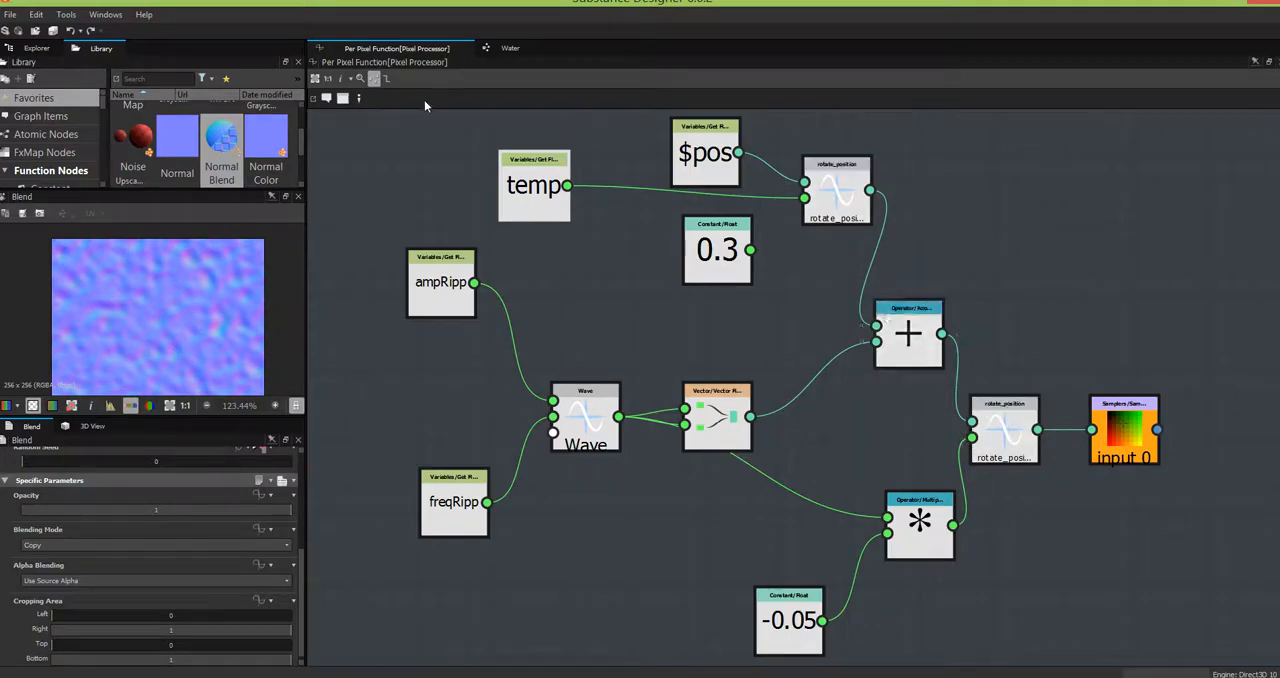
left_click(510, 48)
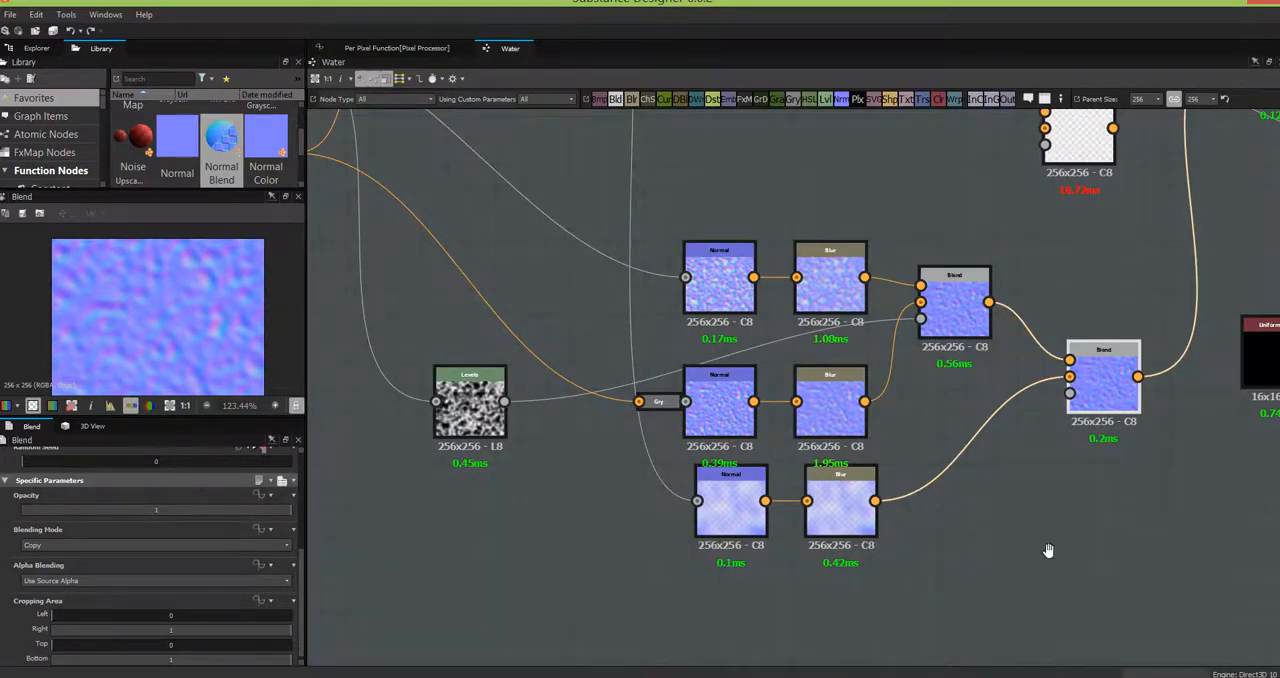
- Add a Float1 slider input parameter to the Water graph with identifier rippStr, label strength and group ripples
middle_click_drag(1085, 557, 1014, 543)
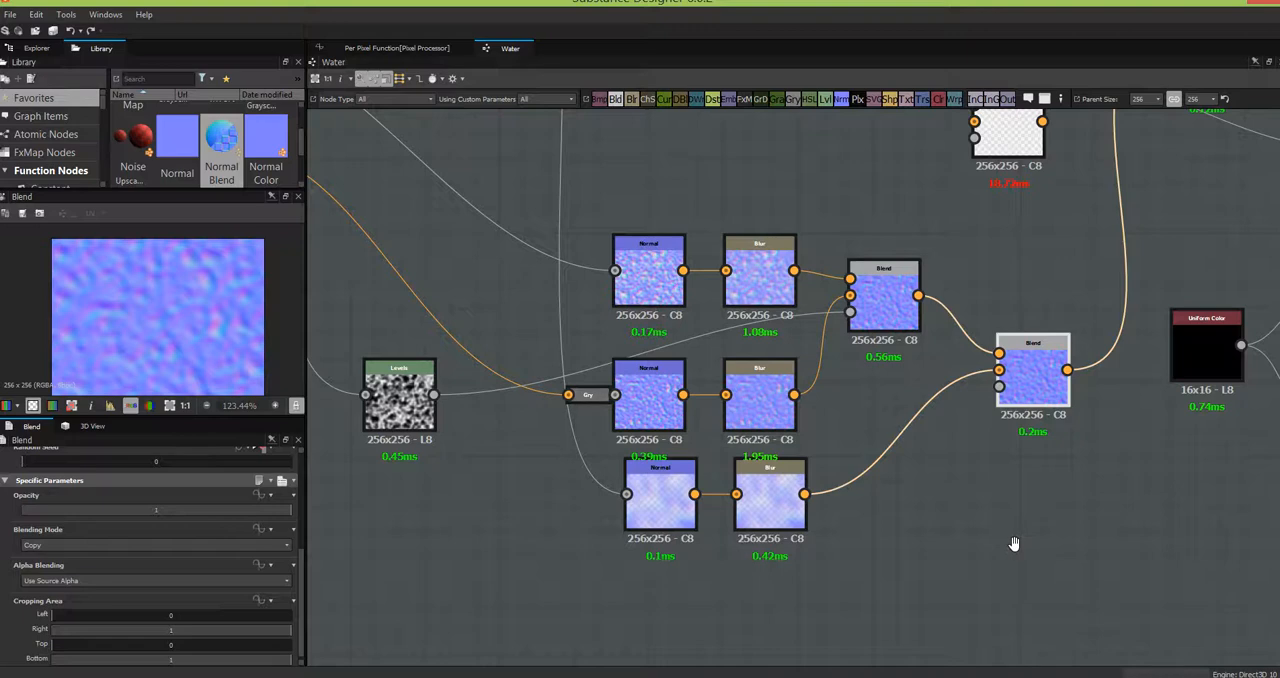
middle_click_drag(1014, 543, 1087, 581)
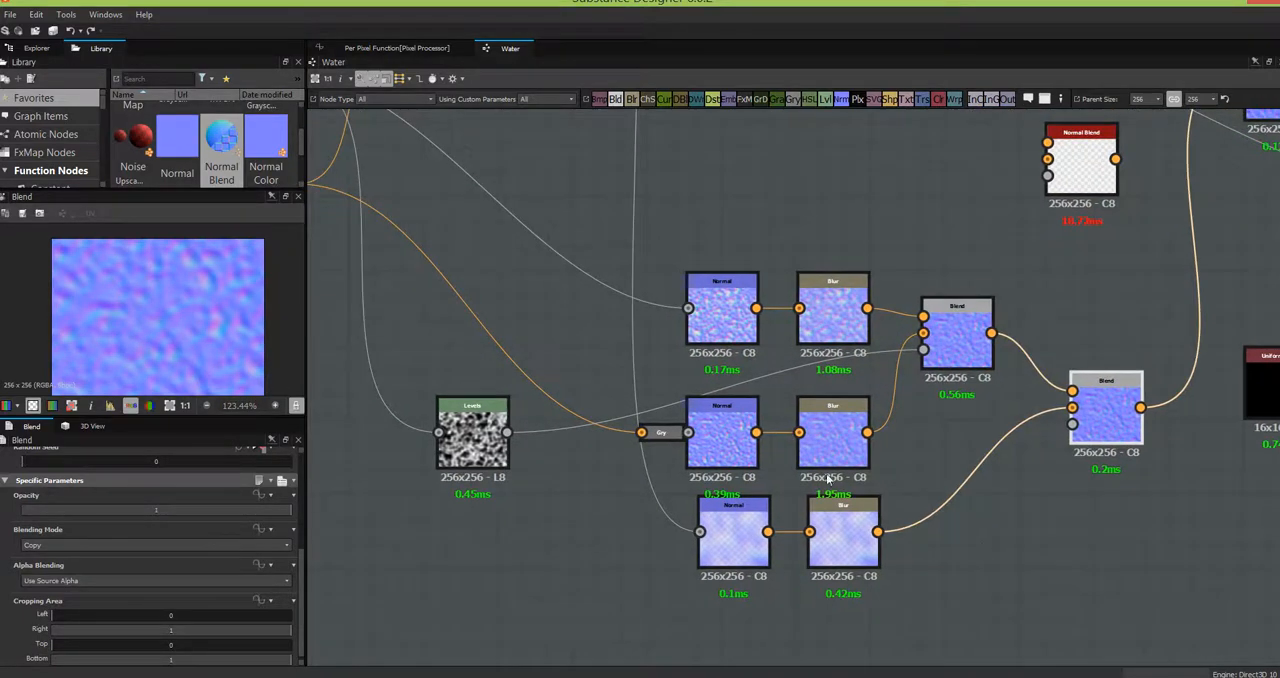
left_click(312, 586)
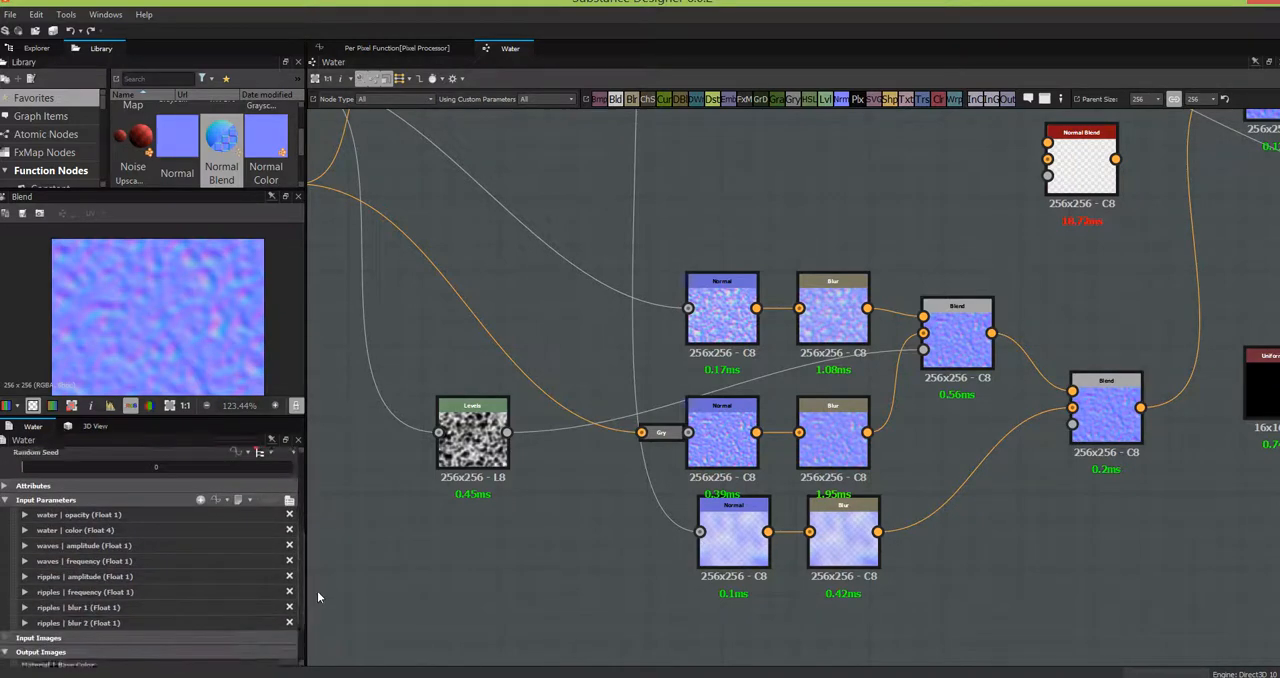
left_click(200, 499)
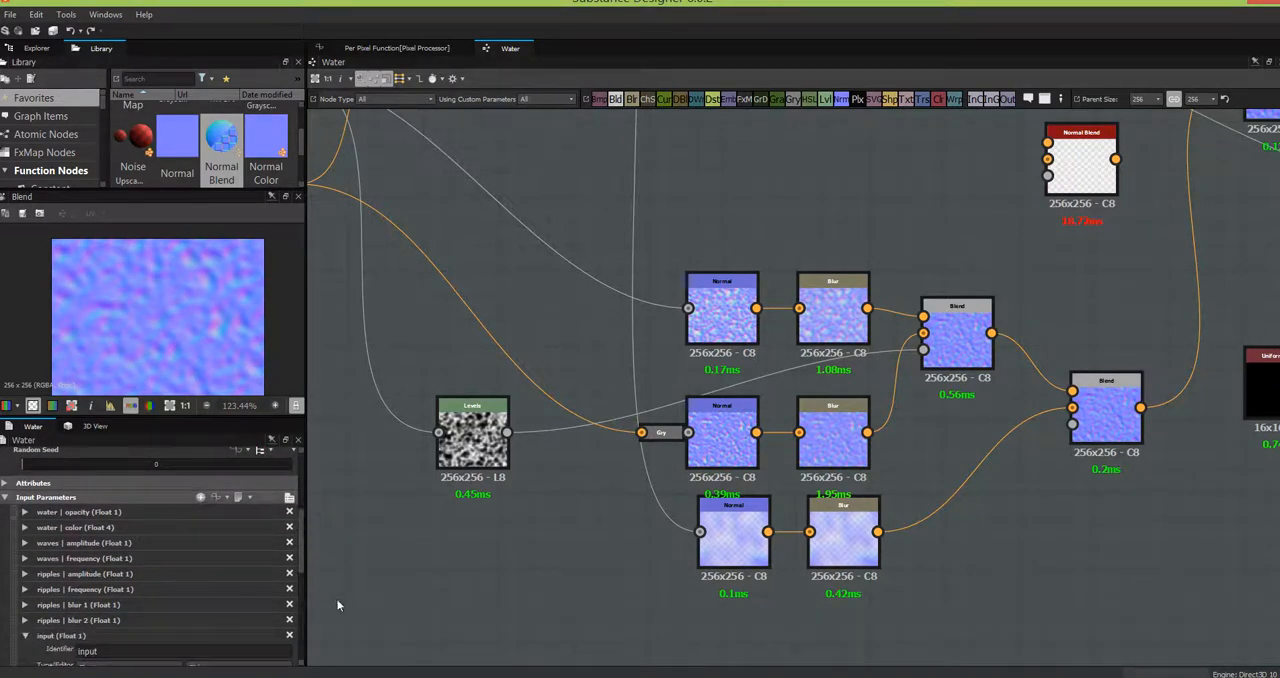
left_click_drag(301, 565, 305, 593)
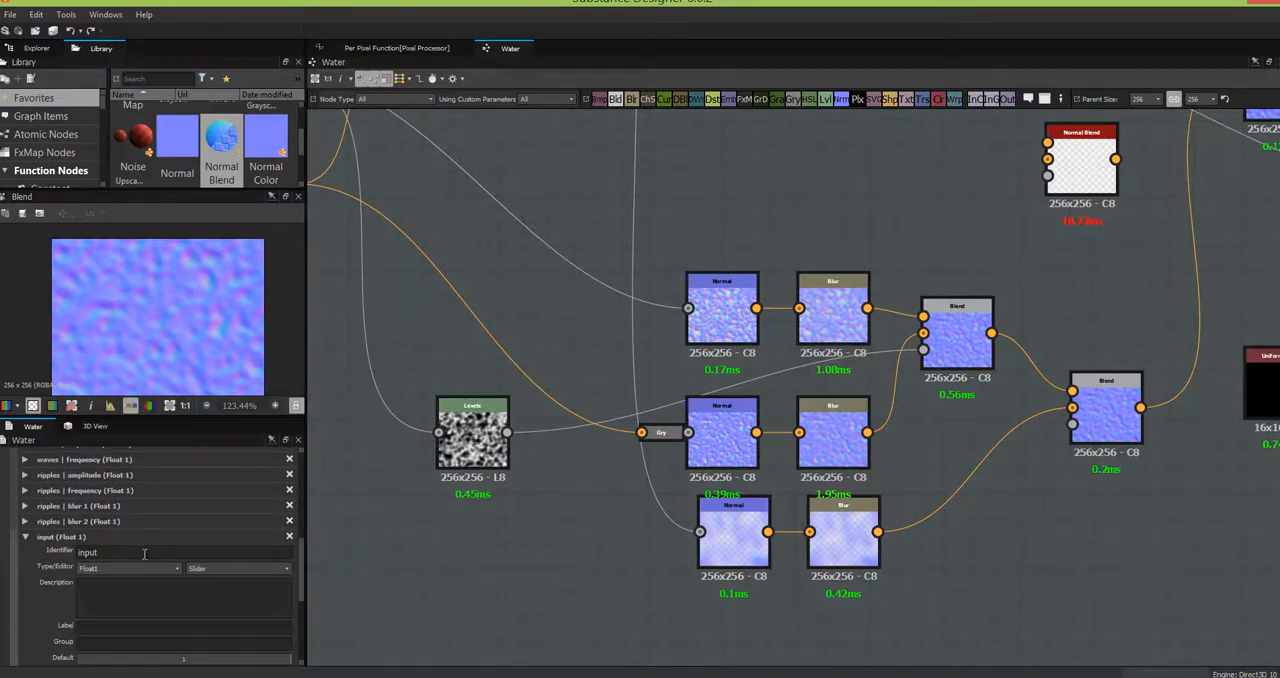
double_click(144, 553)
type("rippStr")
left_click(111, 627)
type("strength")
key("Tab")
type("ripples")
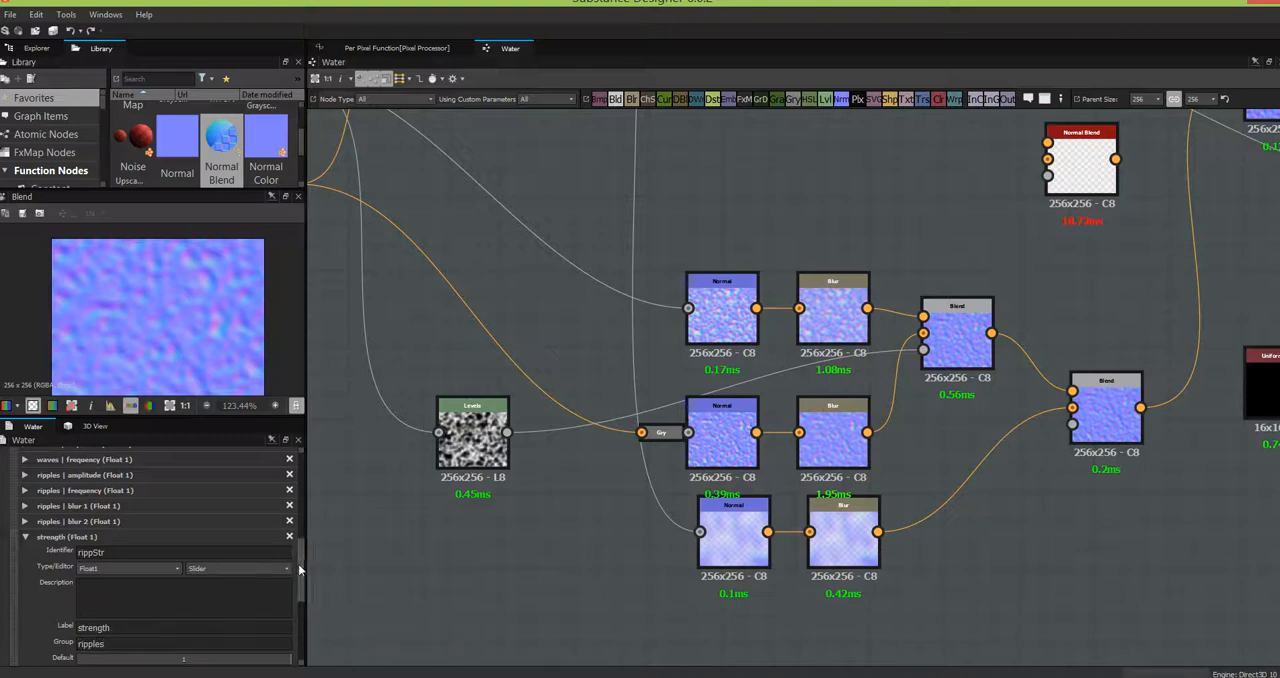
- Set the strength parameter's minimum to 0.1 and its Clamp option to True
left_click_drag(303, 577, 301, 597)
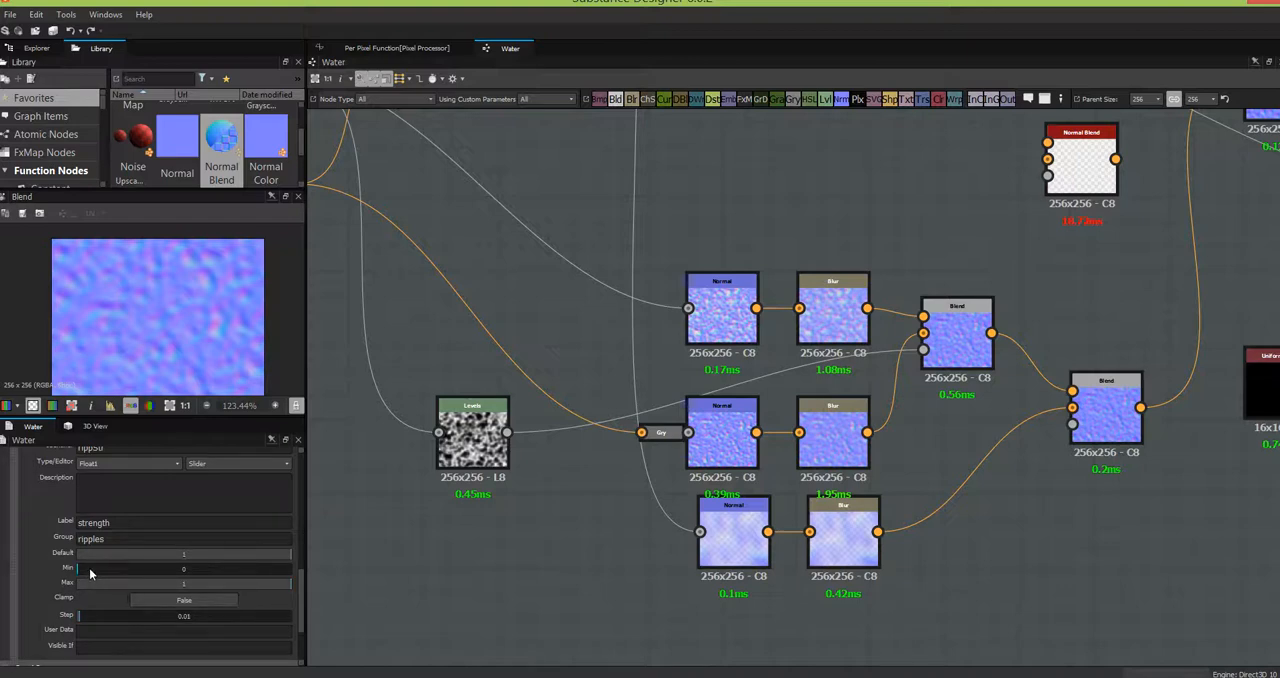
left_click_drag(89, 568, 91, 569)
double_click(184, 569)
type(".1")
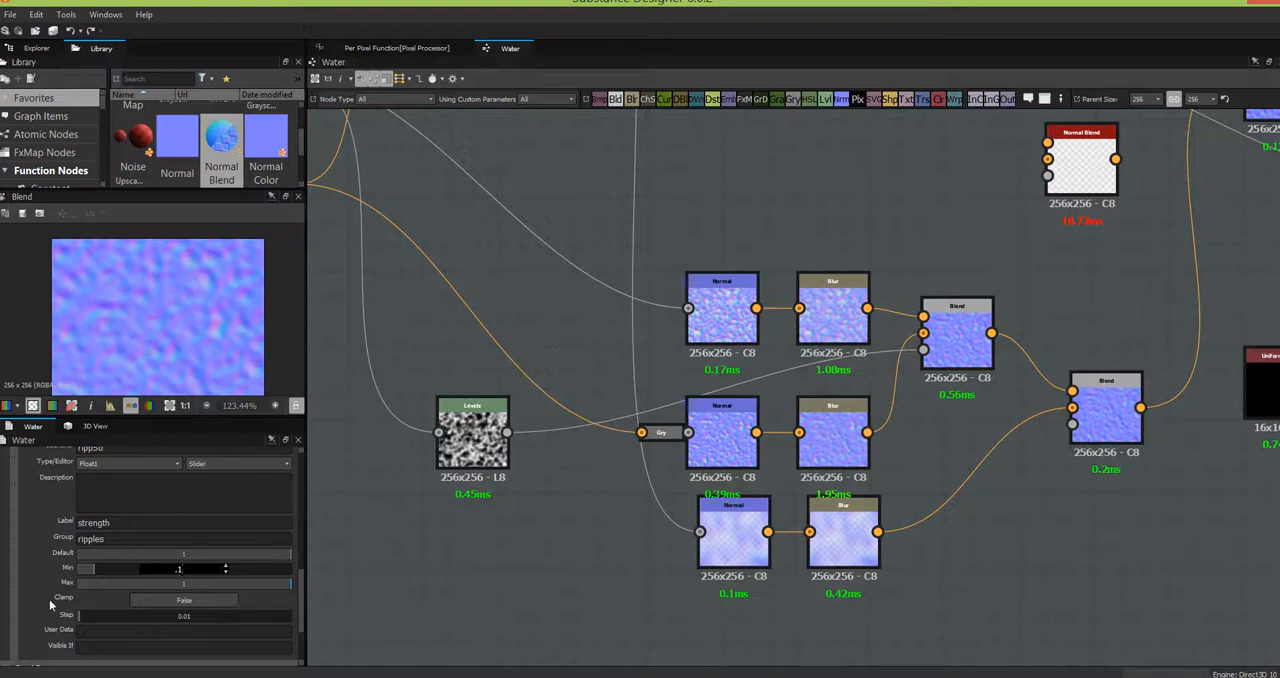
left_click(170, 603)
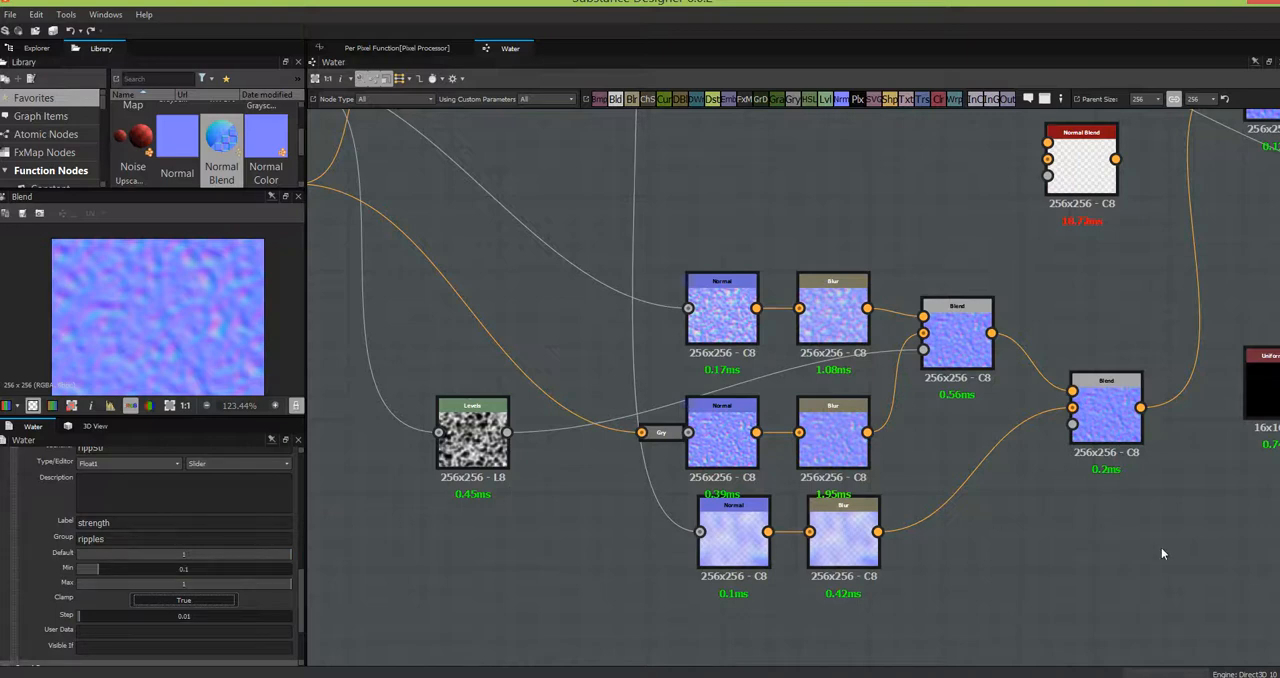
- Delete the unused, unconnected Normal Blend node above the normal rows
middle_click_drag(1140, 553, 918, 650)
left_click(883, 281)
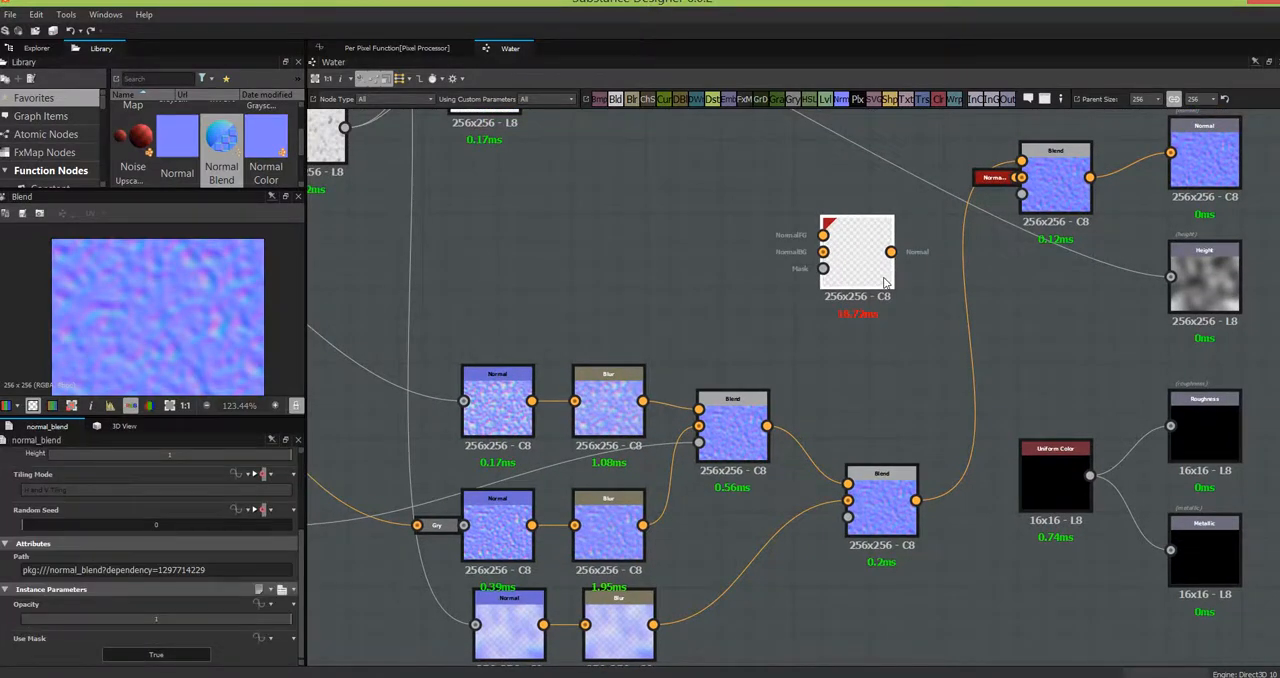
key("Delete")
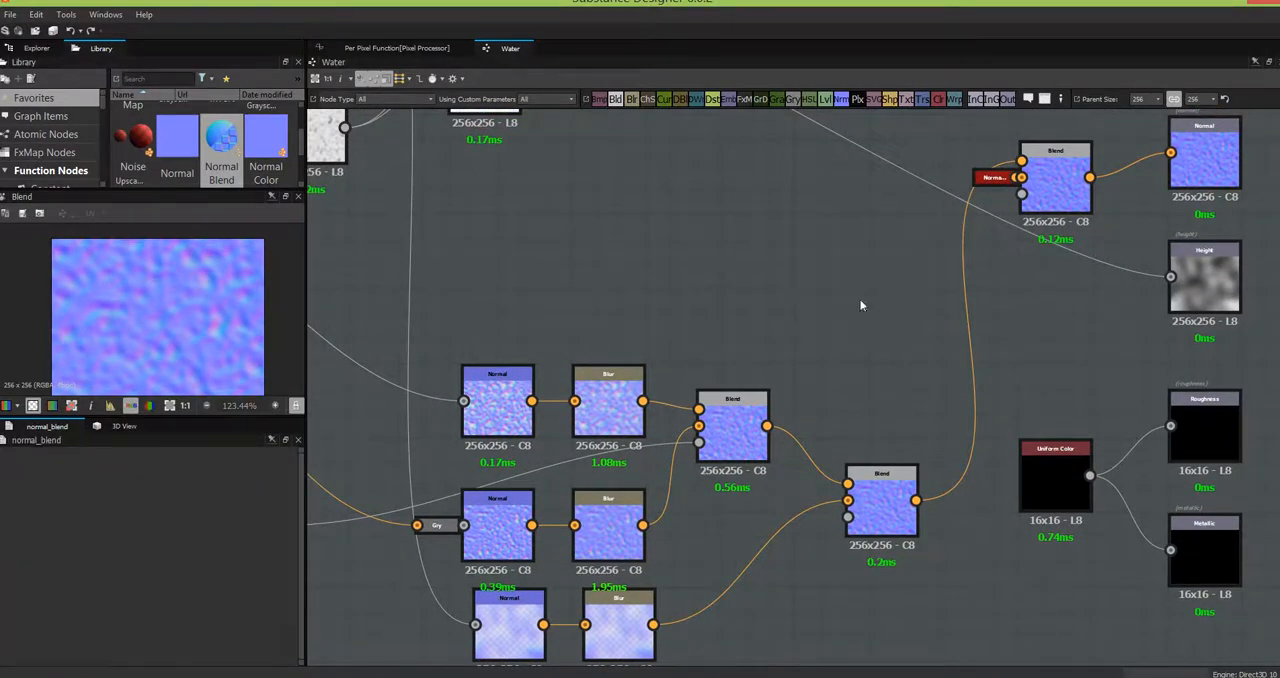
- Move the Cells 1 node slightly up to line up with the lower Pixel Processor
middle_click_drag(731, 251, 900, 210)
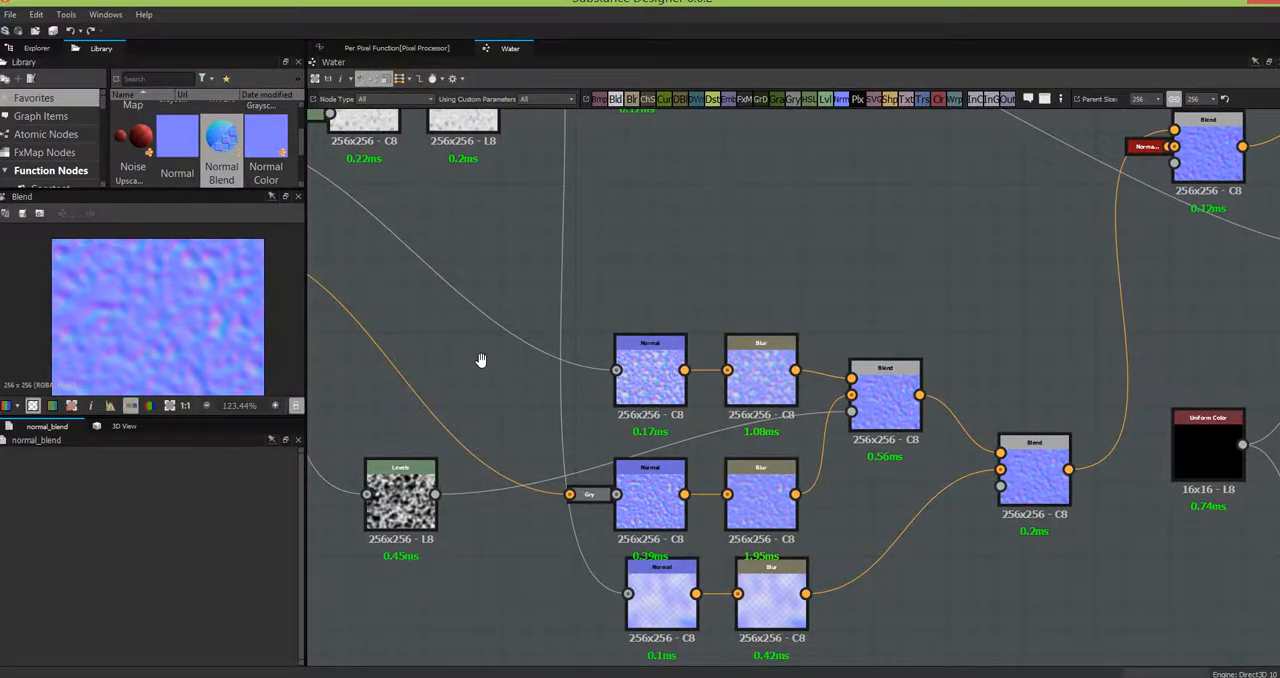
middle_click_drag(572, 372, 1088, 596)
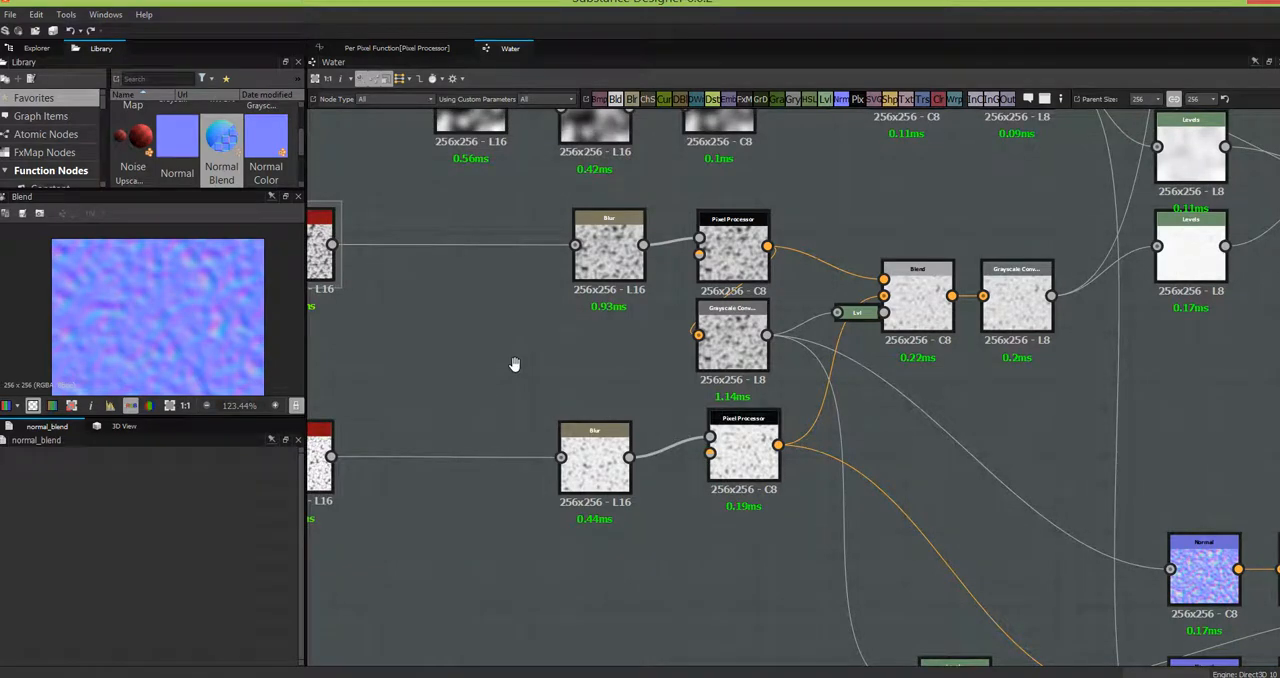
middle_click_drag(515, 369, 678, 362)
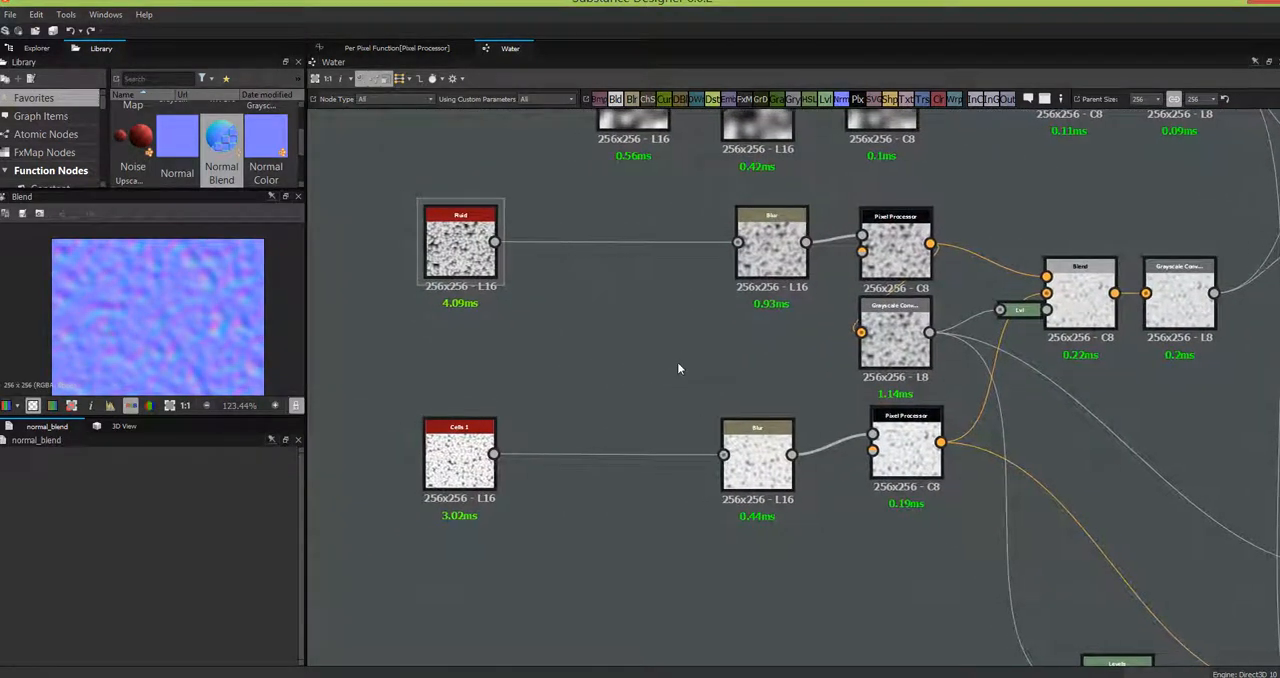
left_click_drag(463, 462, 466, 450)
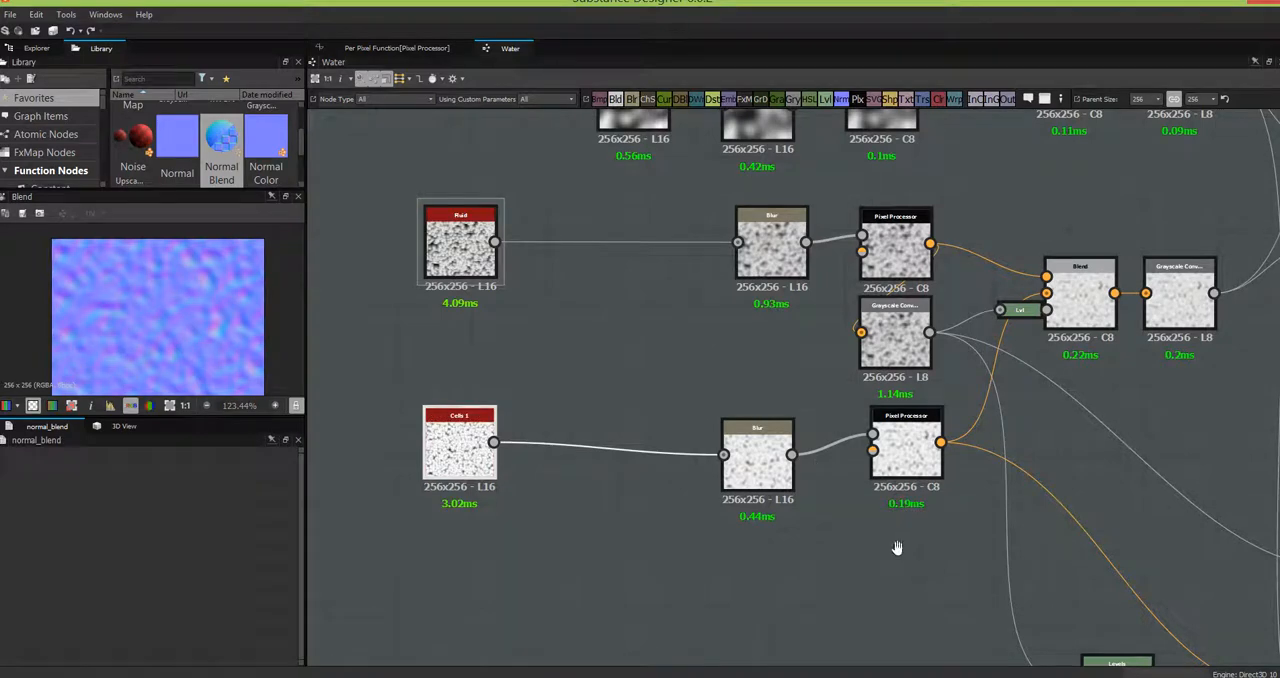
middle_click_drag(897, 547, 330, 300)
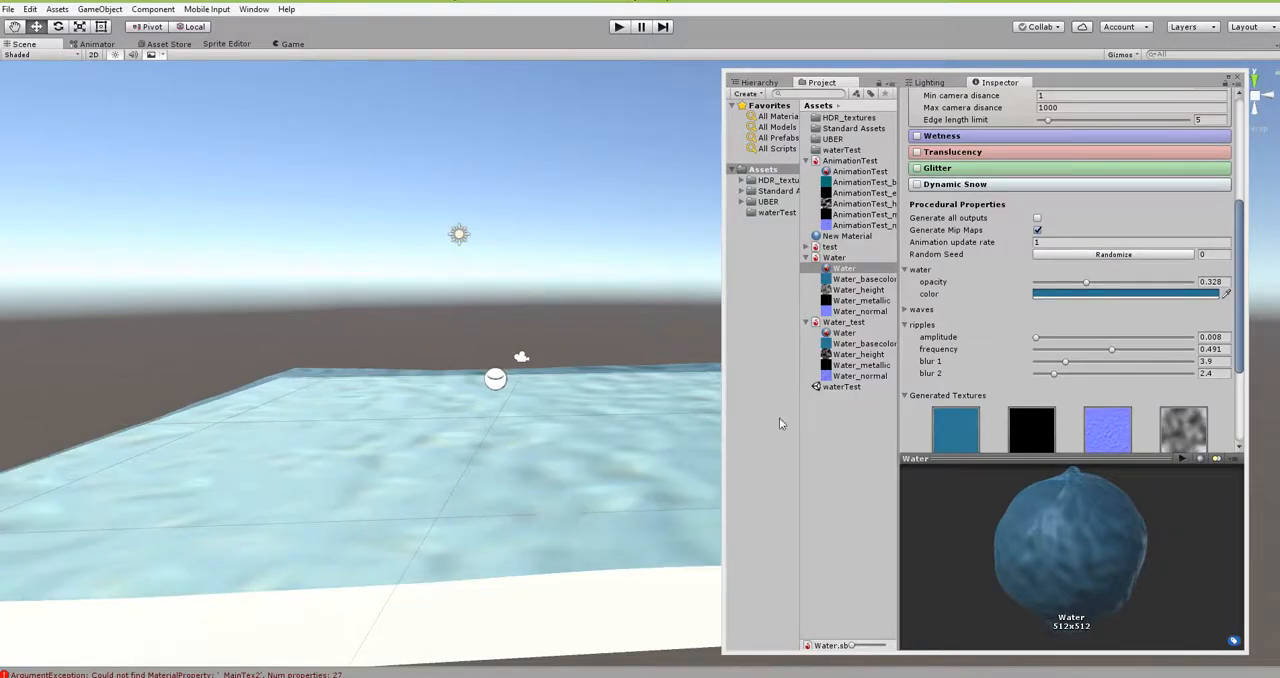
- Examine the water surface in Unity's scene from above and at a low angle, and switch back to Substance Designer
left_click_drag(469, 534, 431, 575, "alt")
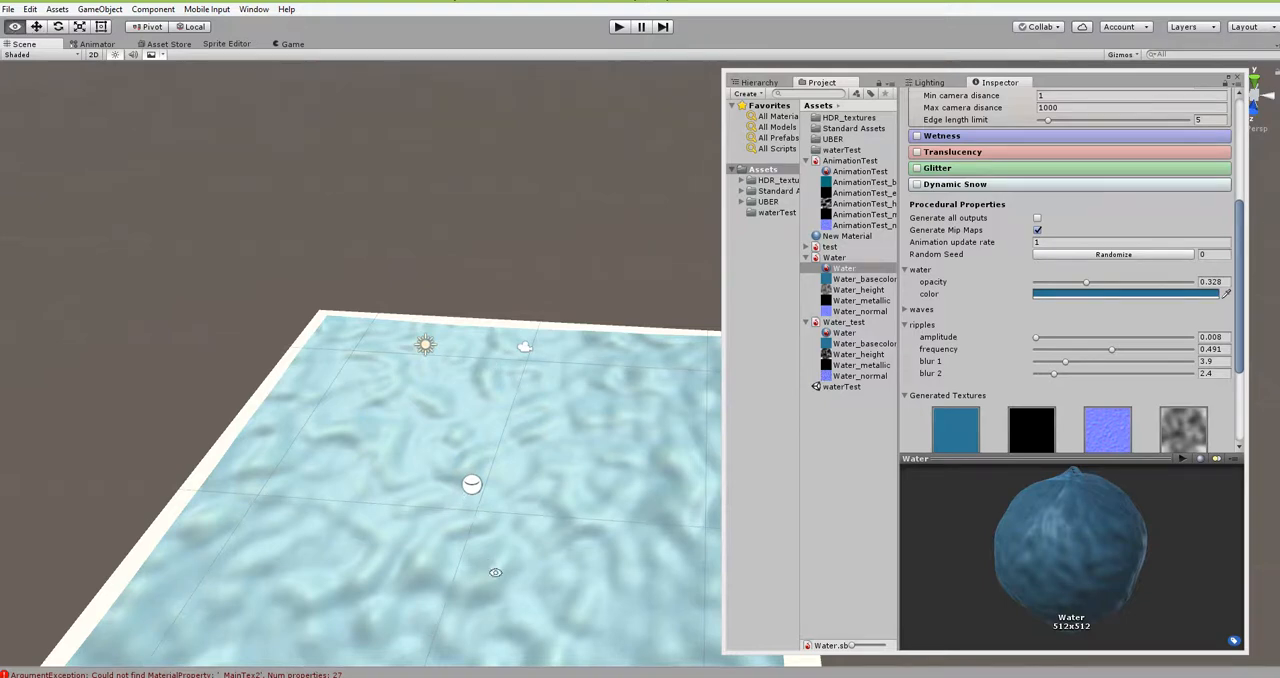
left_click_drag(468, 510, 534, 396, "alt")
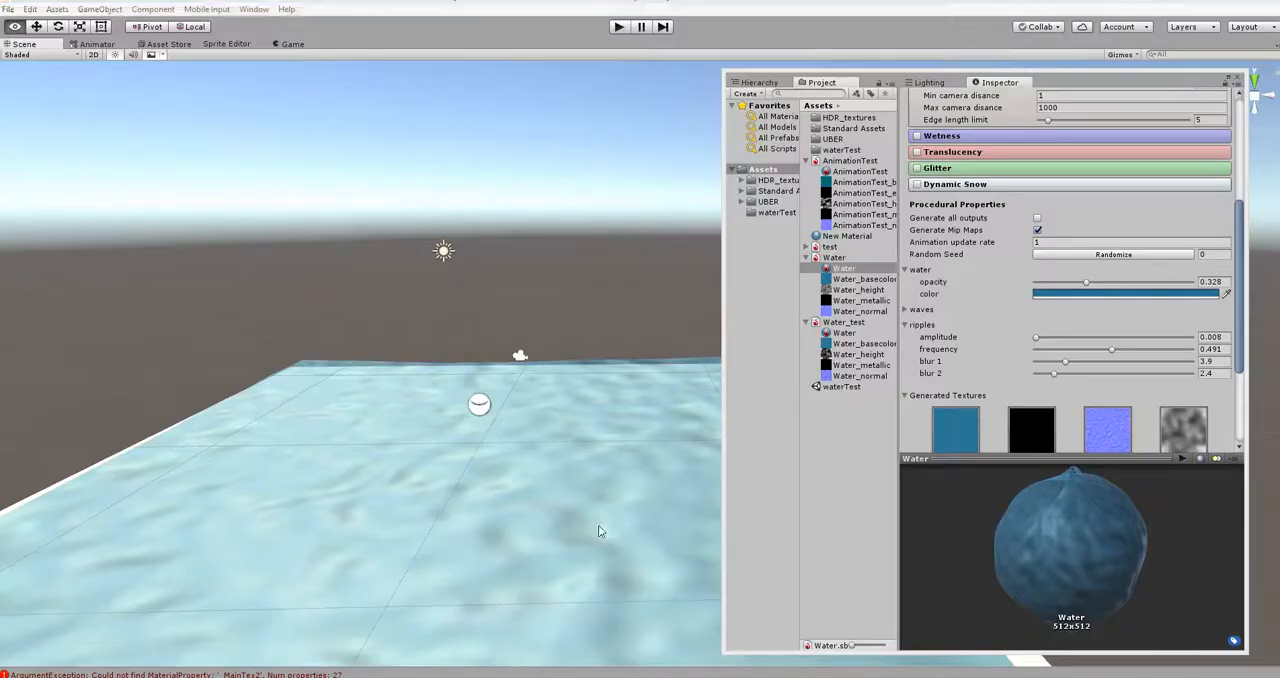
key("alt+Tab")
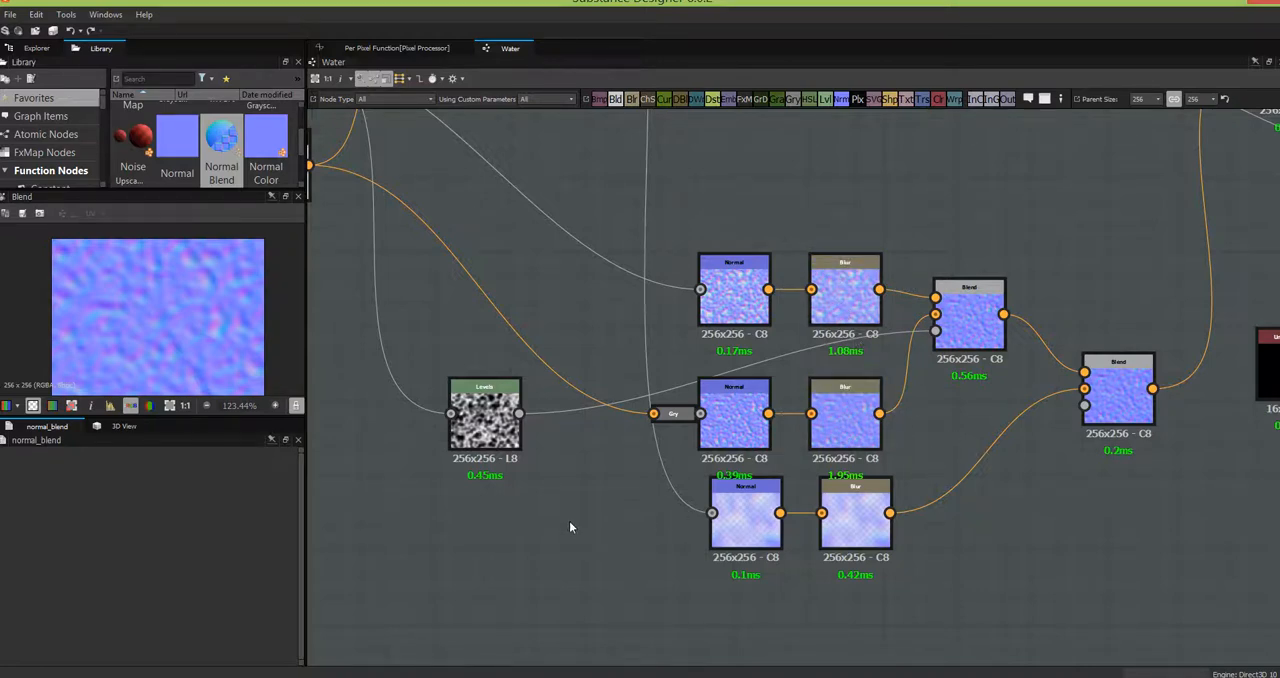
- Add a Noise Upscale 1 node and insert it between the Fluid node and its Blur
middle_click_drag(594, 523, 1062, 674)
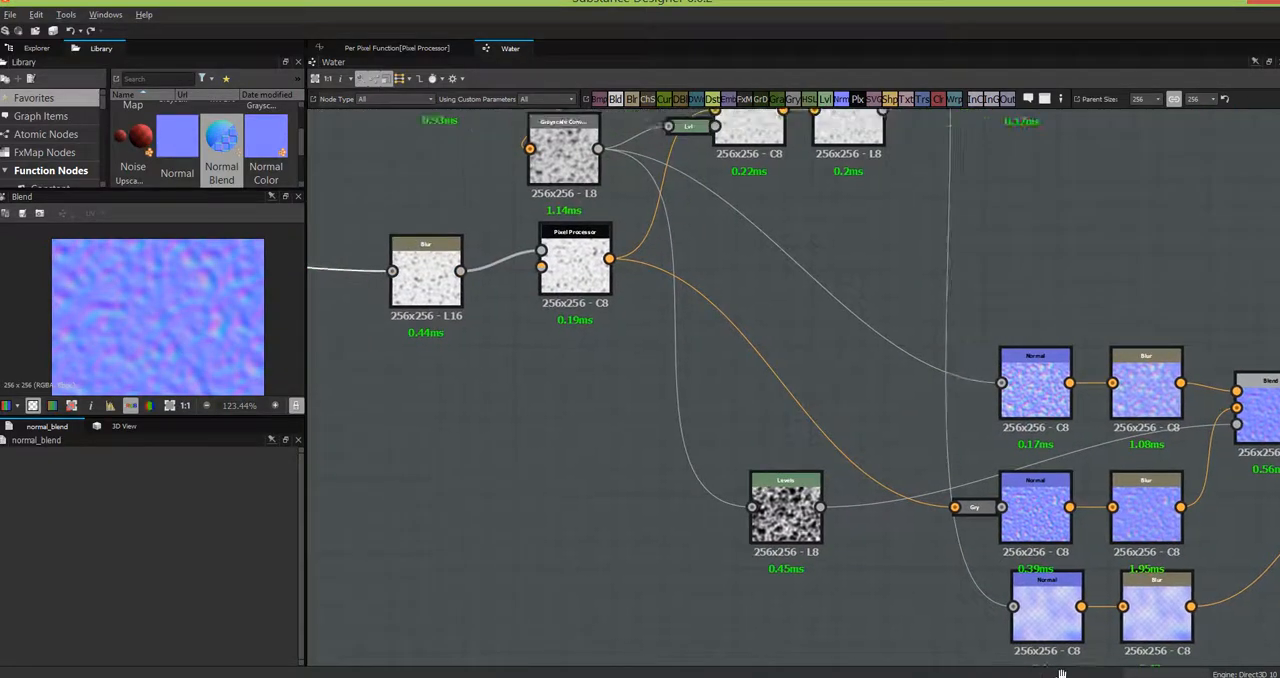
middle_click_drag(600, 400, 1054, 659)
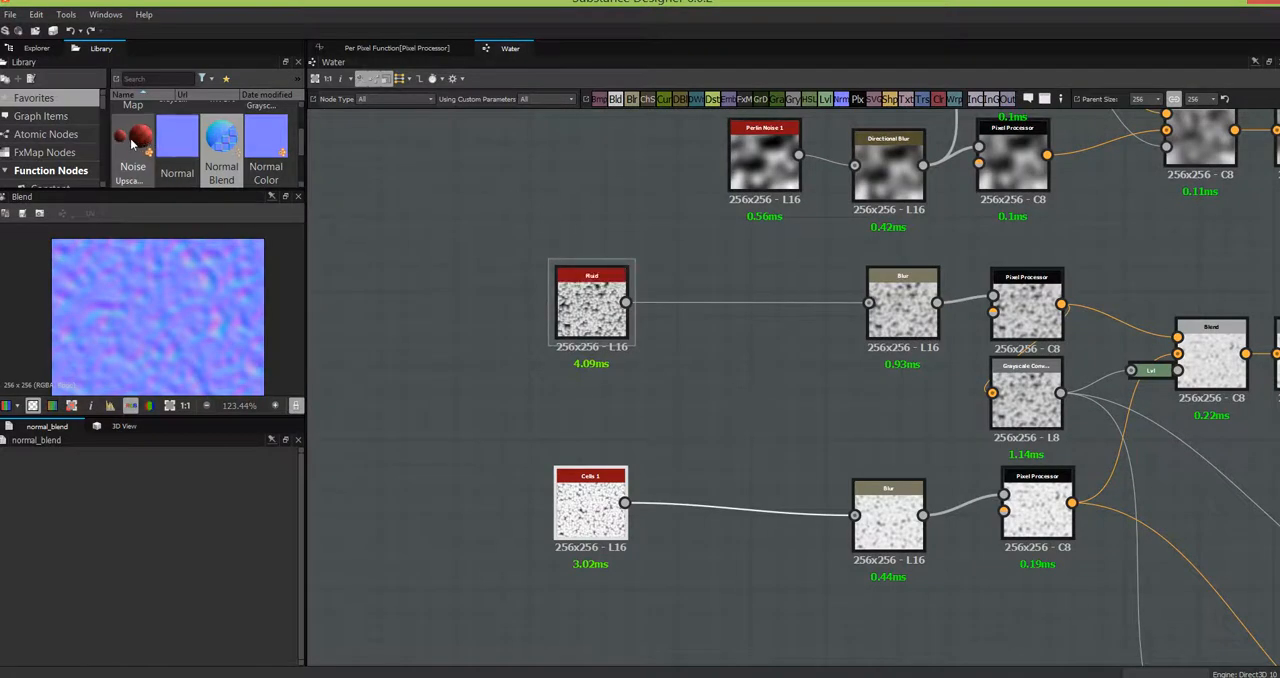
left_click_drag(133, 145, 756, 370)
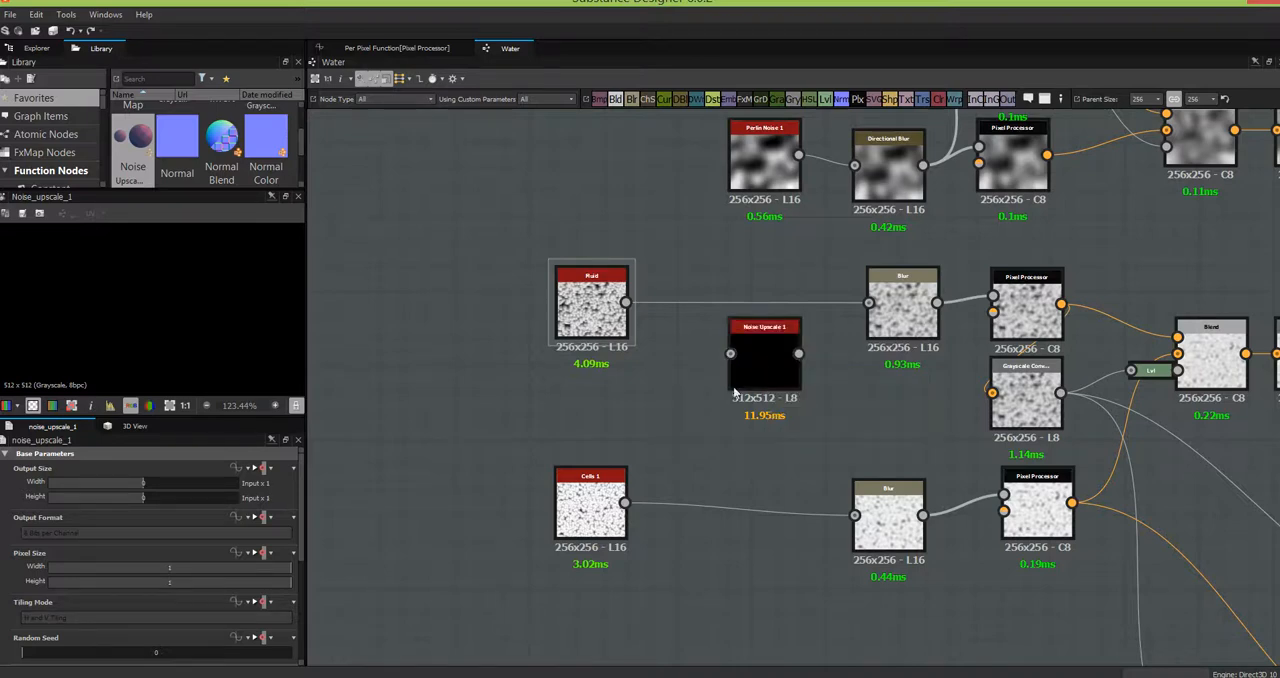
left_click_drag(625, 303, 869, 302)
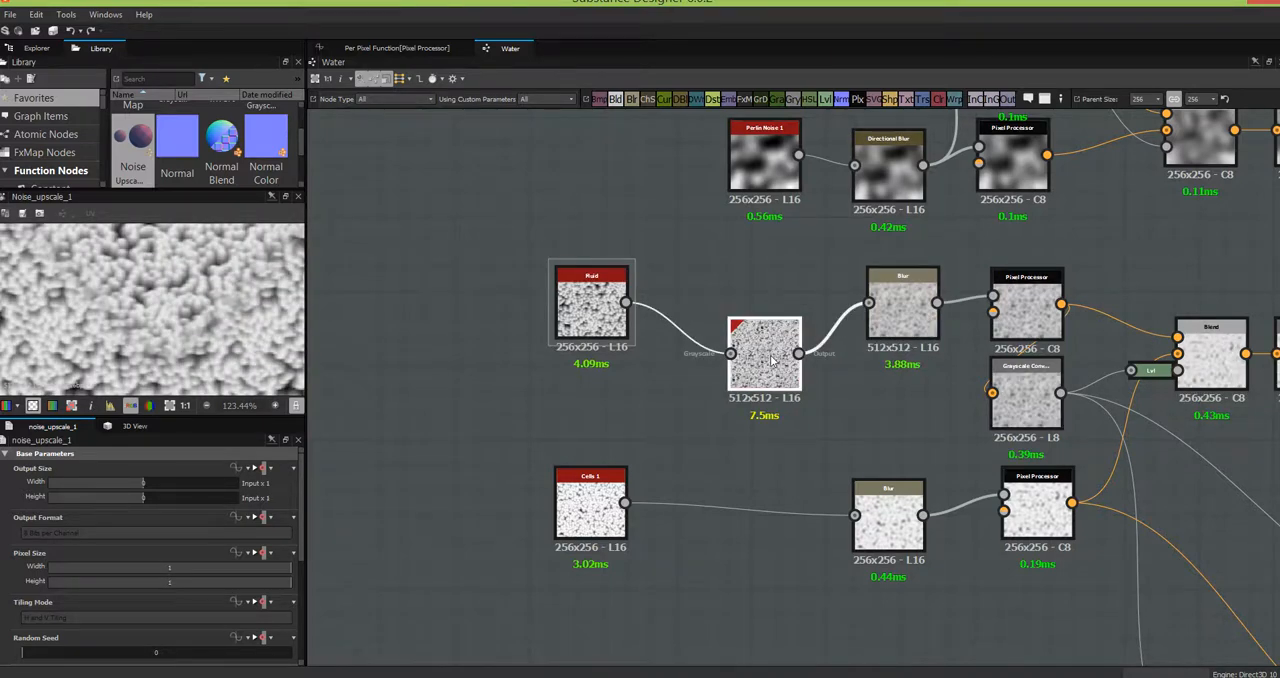
- Duplicate the Noise Upscale 1 node and insert the copy between Cells 1 and its Blur
key("ctrl+d")
left_click_drag(798, 375, 738, 567)
left_click_drag(625, 503, 855, 515)
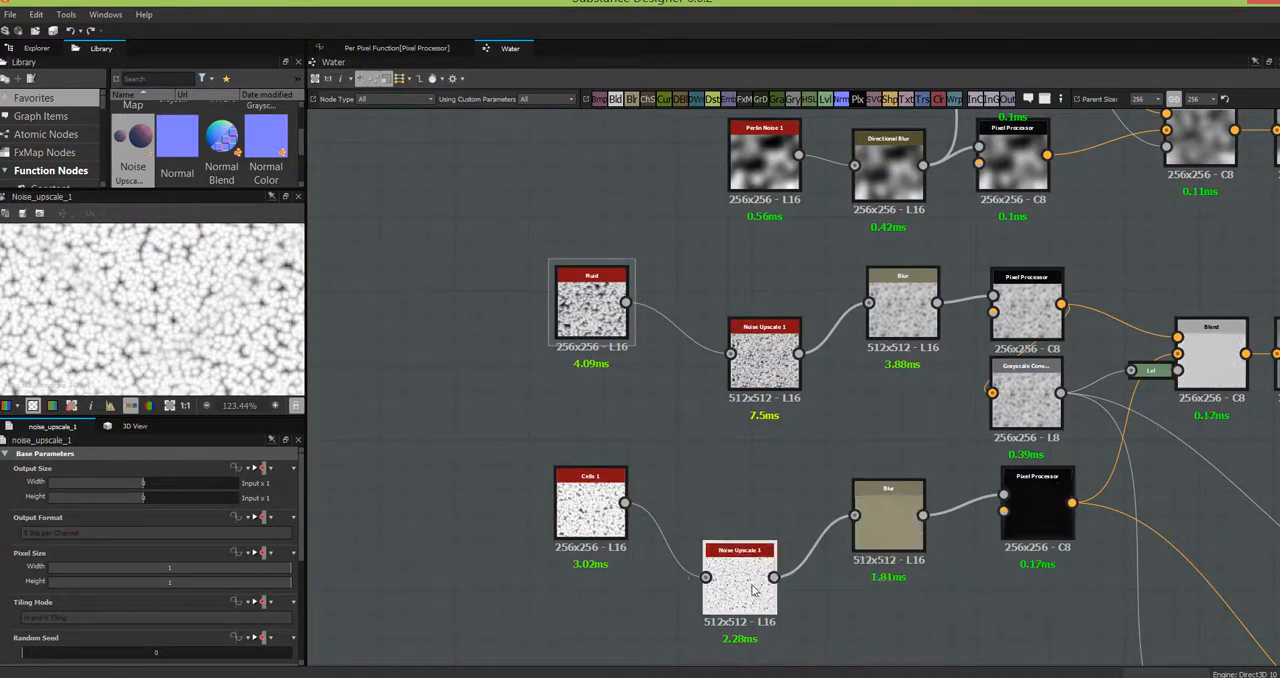
- Align each of the two Noise Upscale 1 nodes with its source noise, Fluid and Cells 1
left_click_drag(765, 588, 765, 528)
left_click_drag(773, 362, 748, 312)
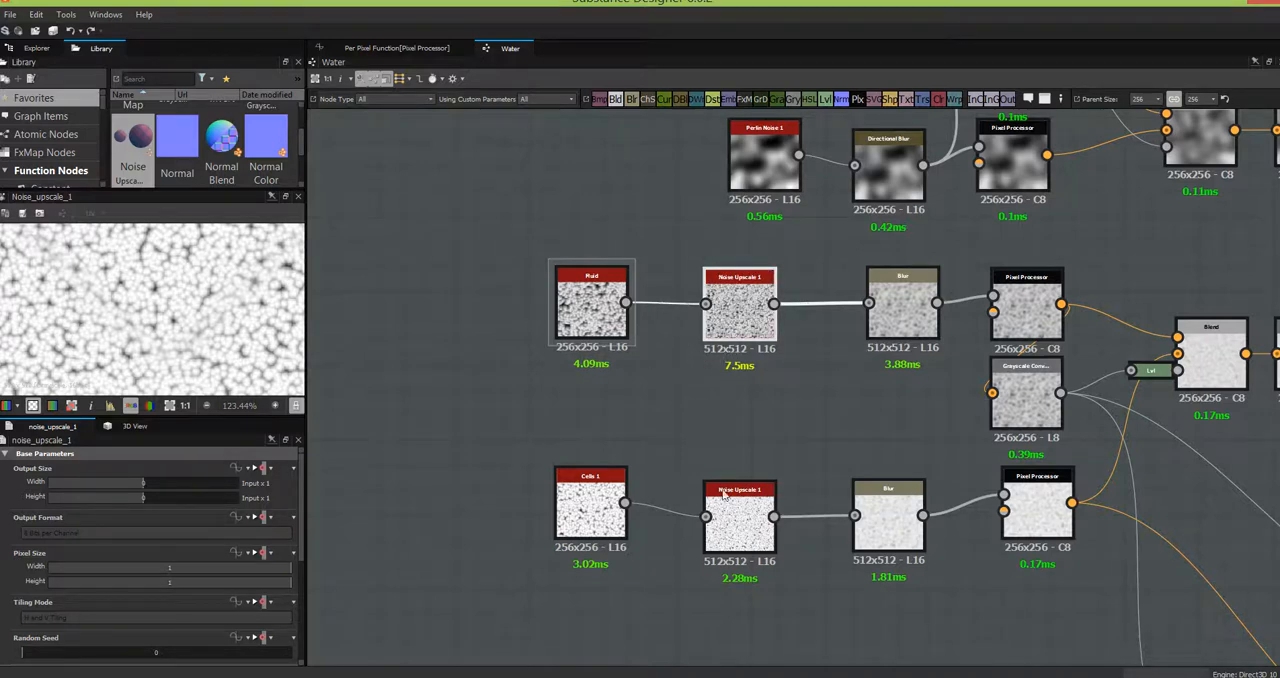
mouse_move(741, 533)
left_mouse_down()
mouse_move(763, 519)
mouse_move(743, 521)
left_mouse_up()
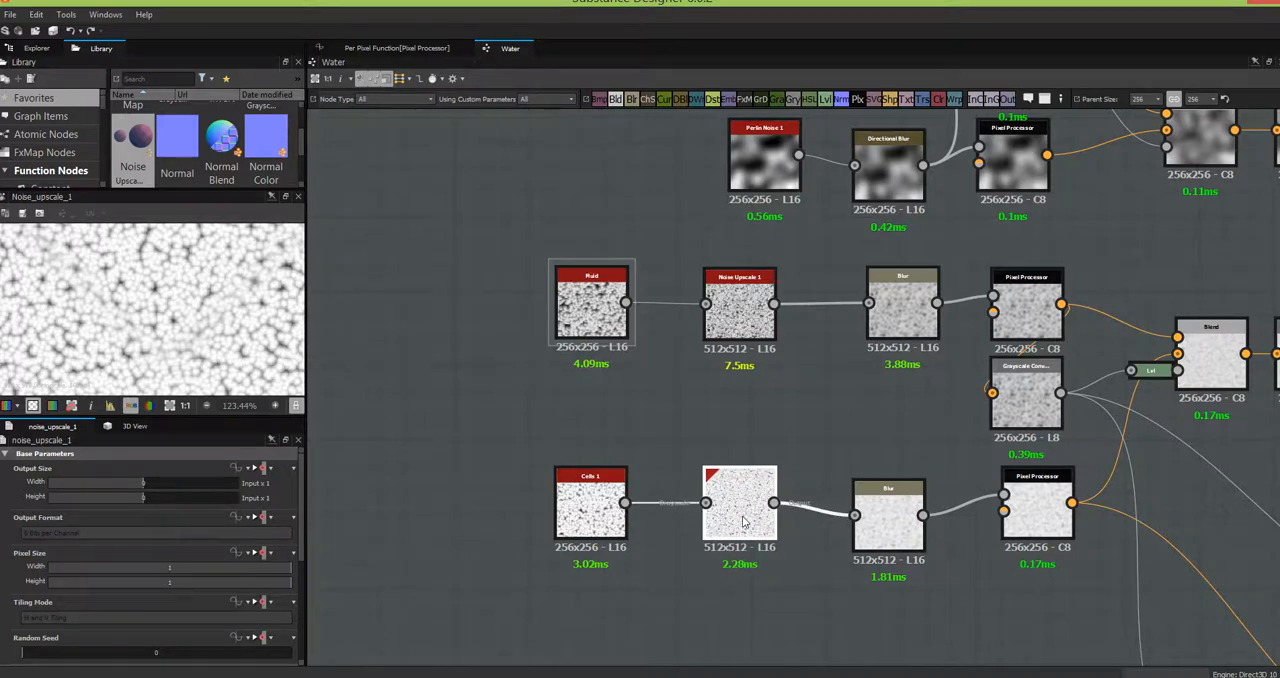
- Try halving the output width and height of the upper Noise Upscale 1 node, and reset both to Input x 1
double_click(733, 335)
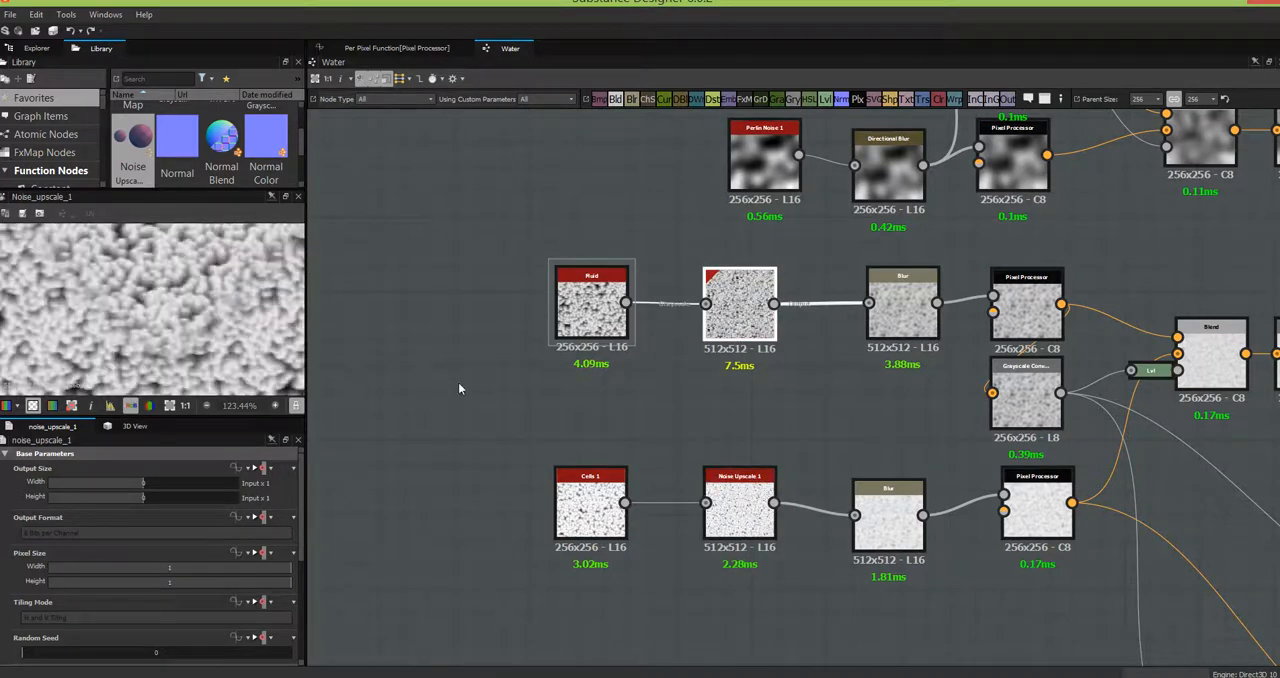
left_click(133, 483)
left_click(137, 497)
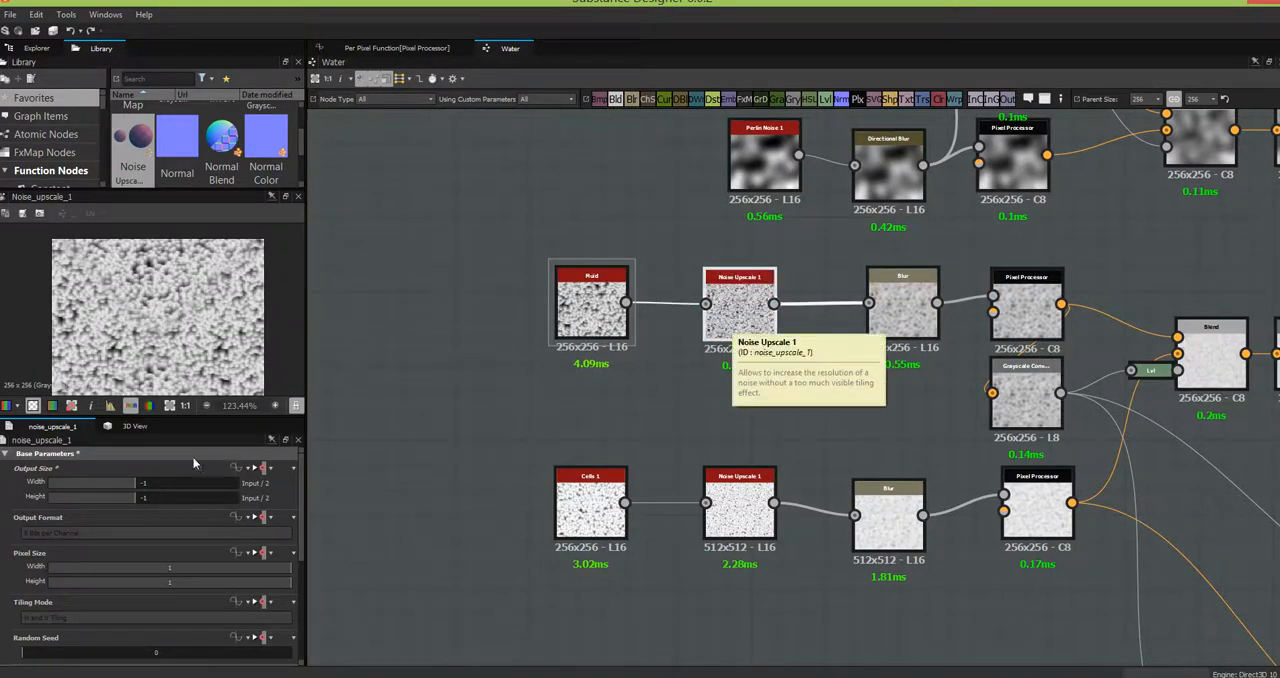
left_click(146, 485)
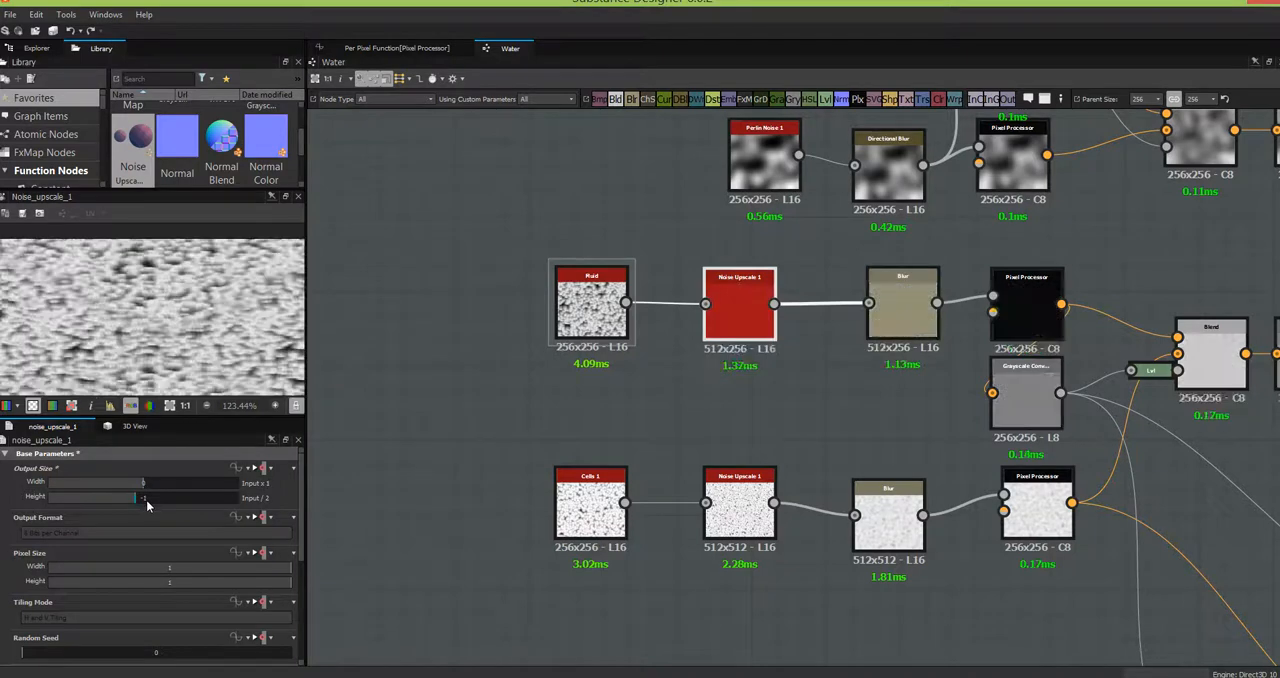
left_click(145, 499)
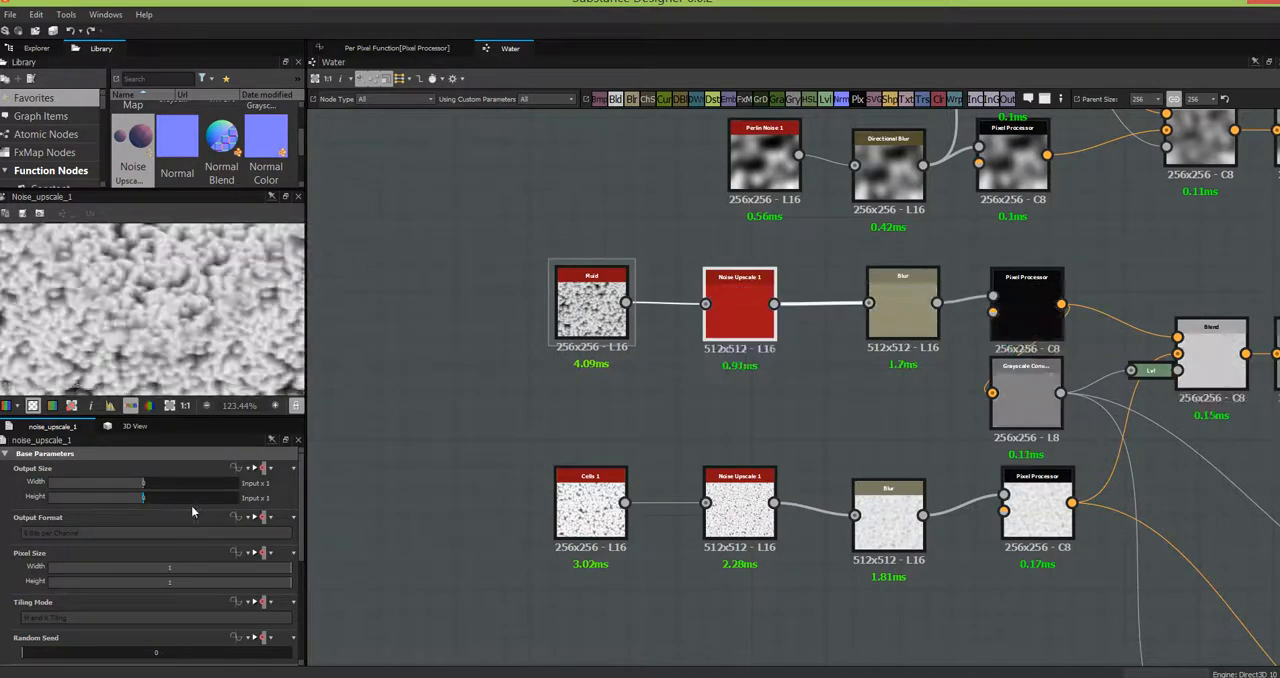
- Halve the output width and height of both the Fluid and Cells 1 noise nodes to Parent / 2
left_click(597, 310)
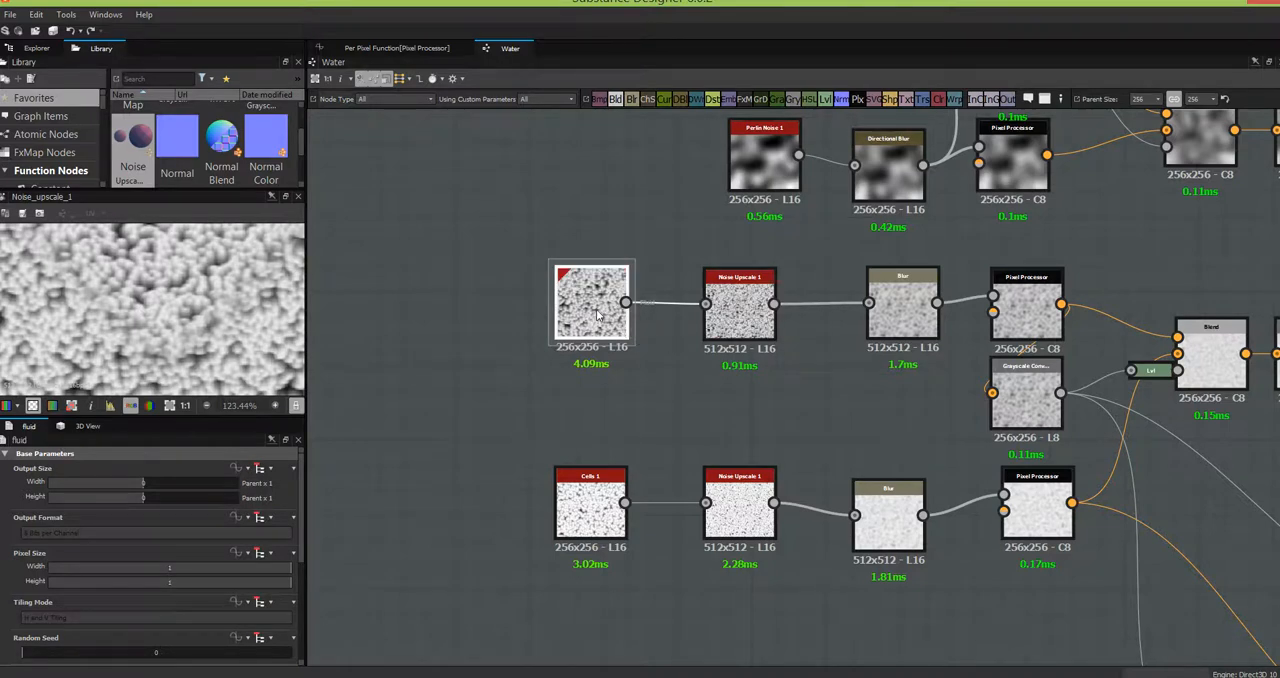
left_click(135, 483)
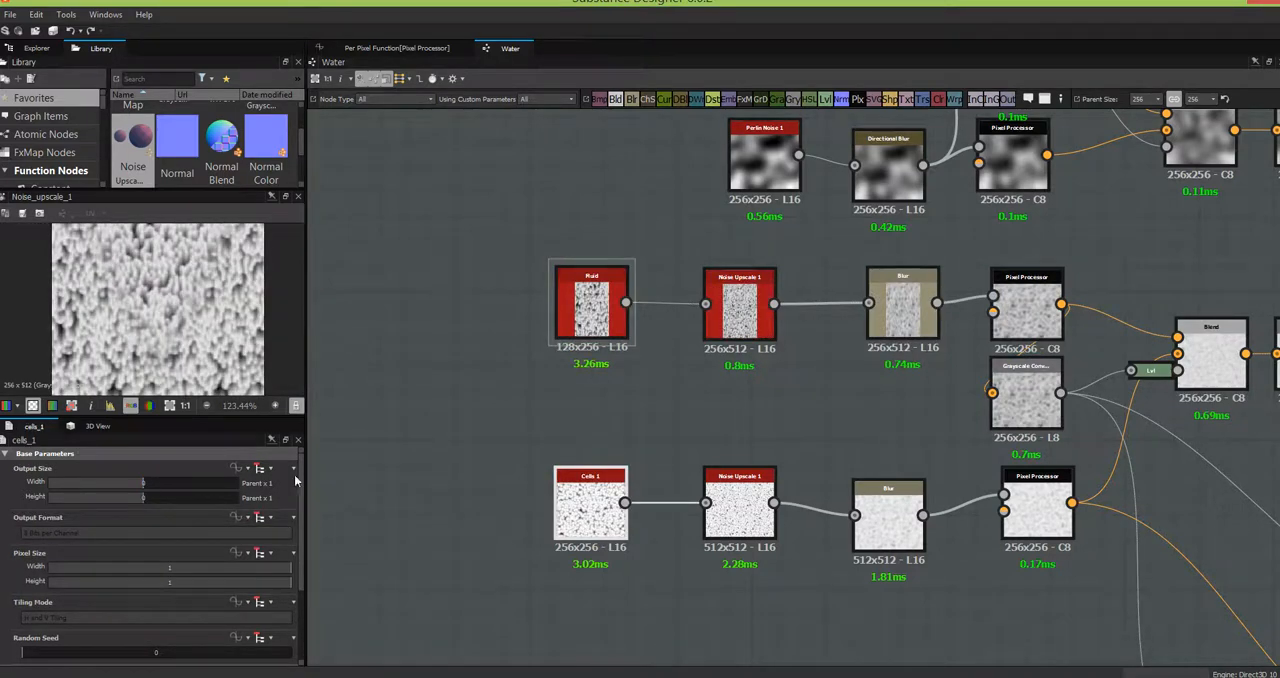
left_click(137, 499)
left_click(592, 513)
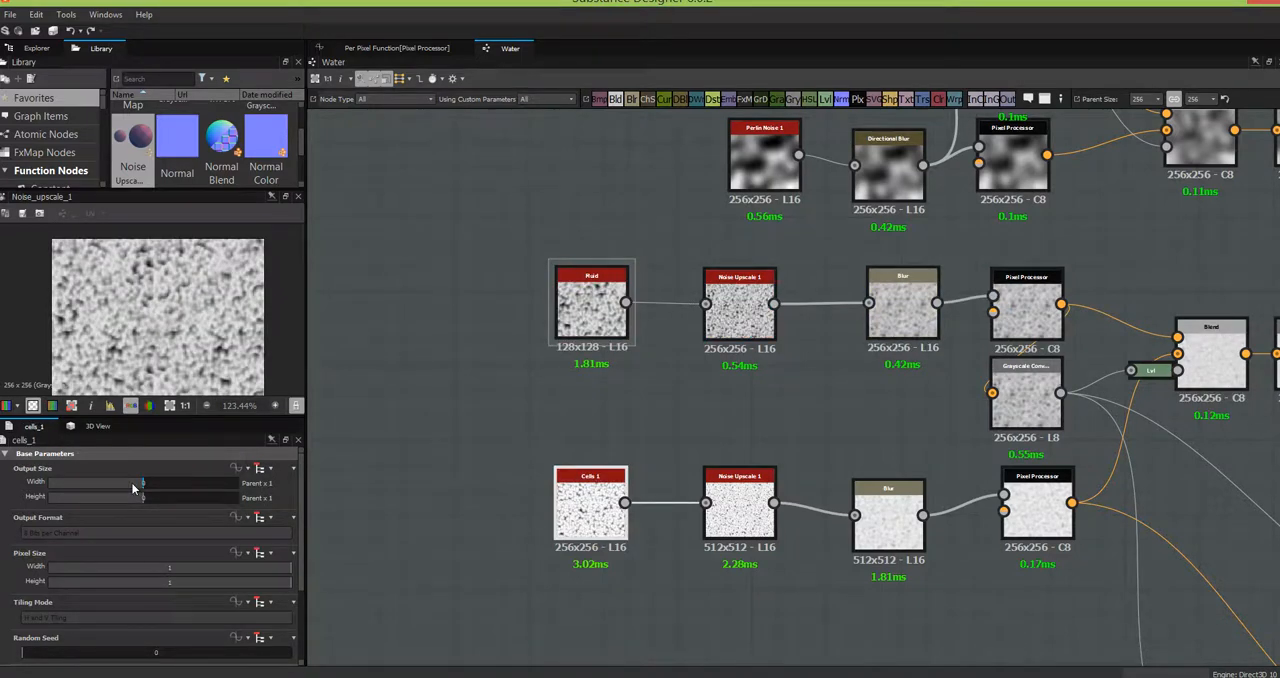
left_click(135, 487)
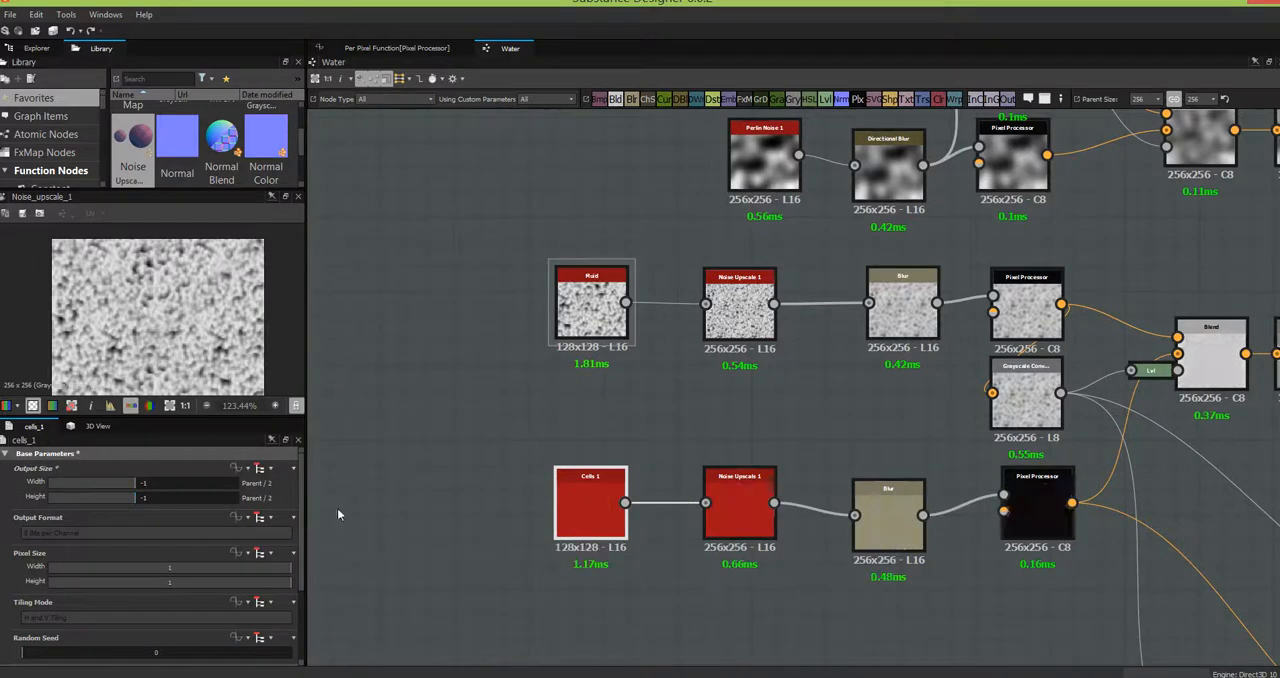
- Examine the blended ripple normals in the Blend node's preview and the surrounding noise, normal and levels branches
middle_click_drag(785, 585, 264, 353)
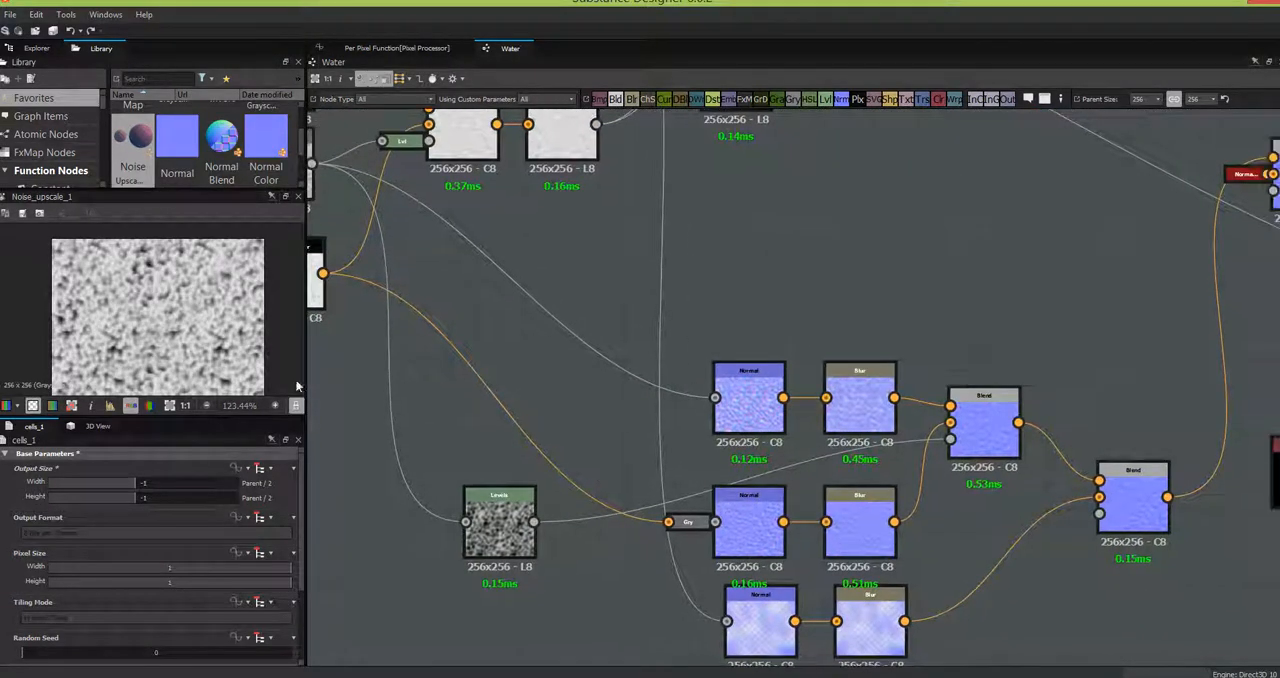
left_click(975, 420)
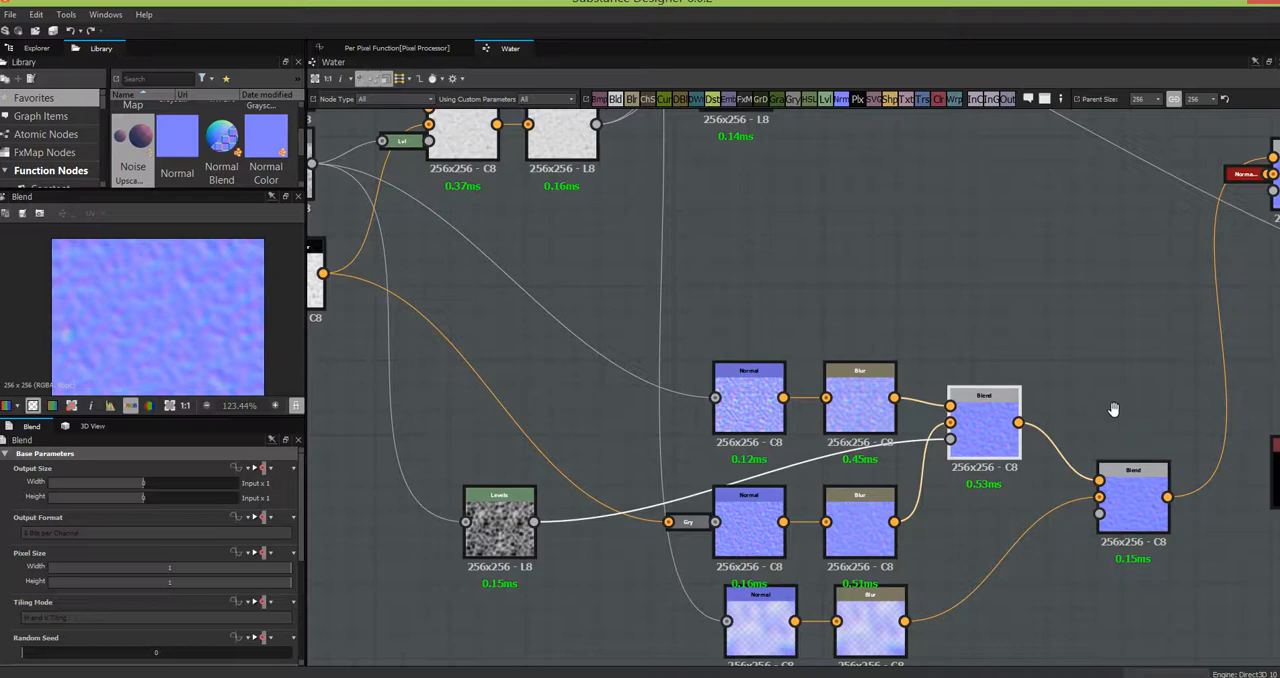
middle_click_drag(1109, 400, 1050, 314)
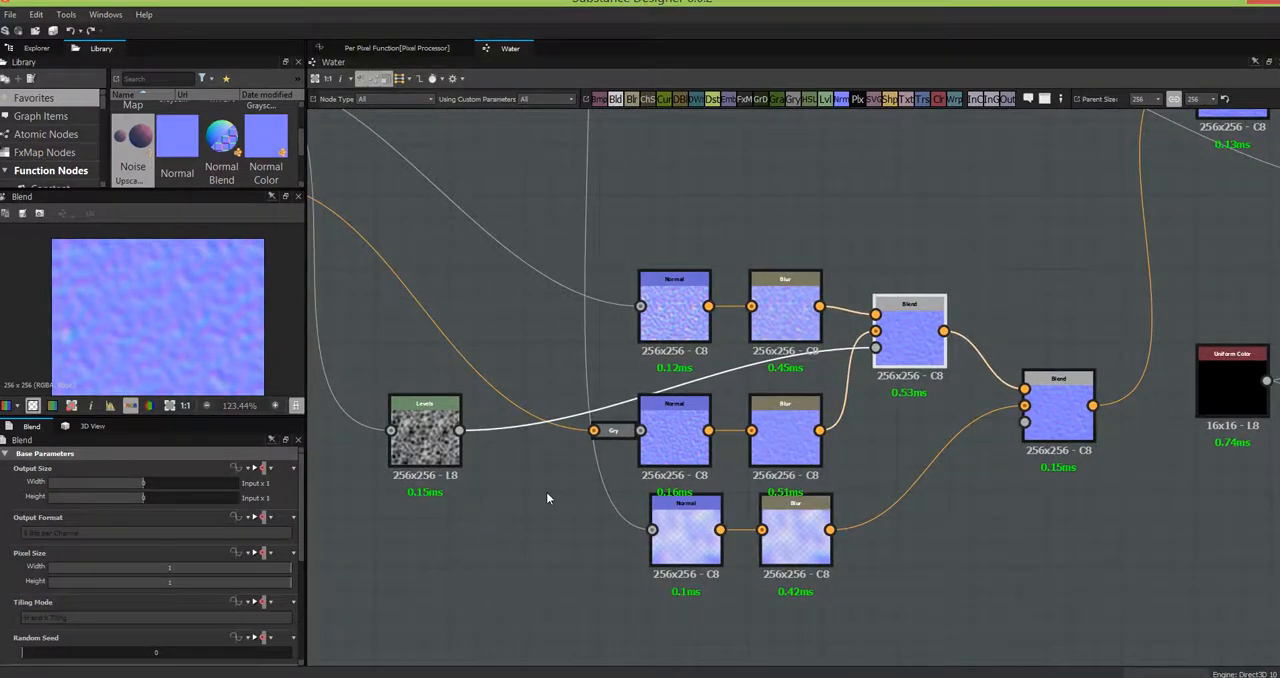
middle_click_drag(603, 568, 661, 609)
middle_click_drag(776, 154, 886, 623)
middle_click_drag(1019, 176, 963, 605)
middle_click_drag(983, 486, 1100, 206)
middle_click_drag(1005, 621, 1036, 531)
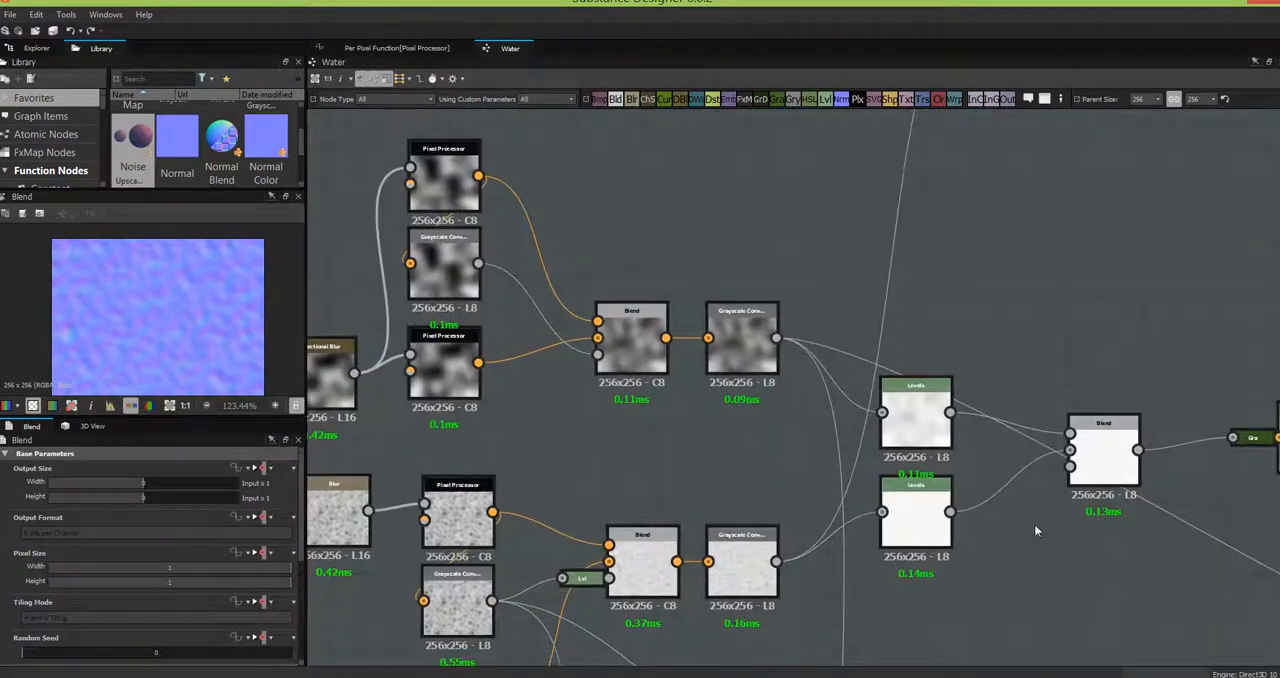
- Add a Levels node and feed it from the waves' Grayscale Conversion output
middle_click_drag(1023, 597, 777, 467)
left_click(538, 180)
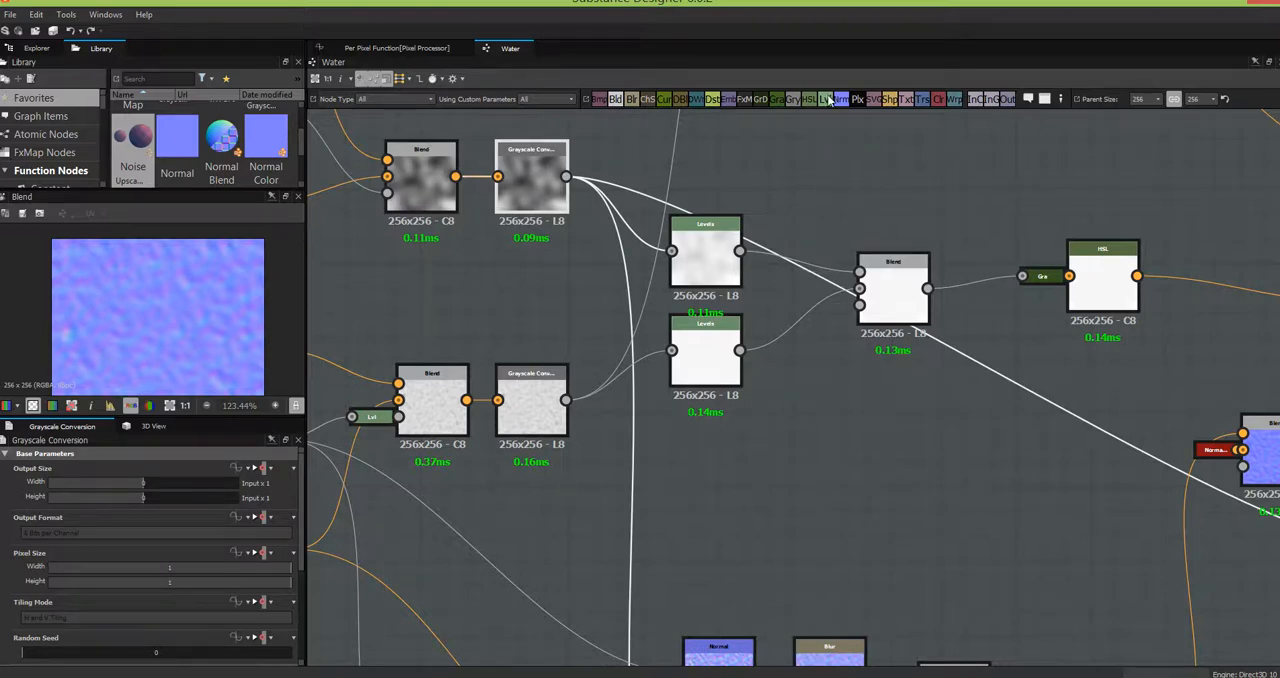
left_click_drag(829, 100, 830, 476)
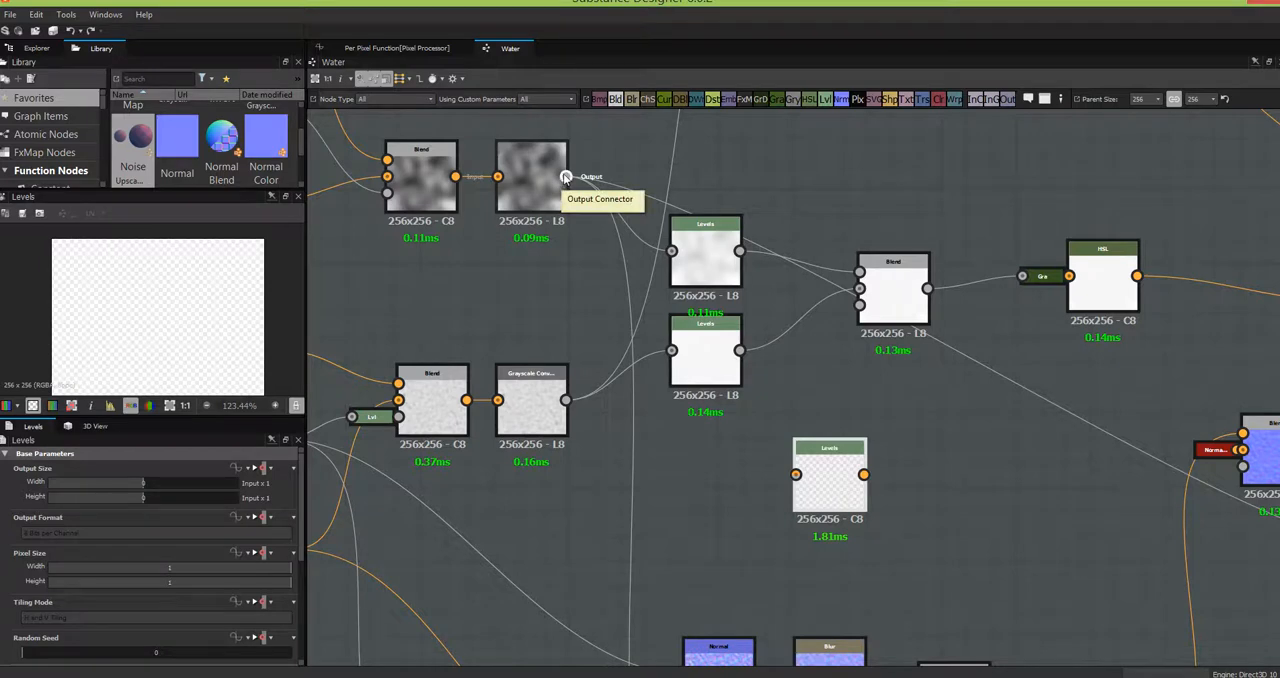
left_click_drag(565, 177, 796, 476)
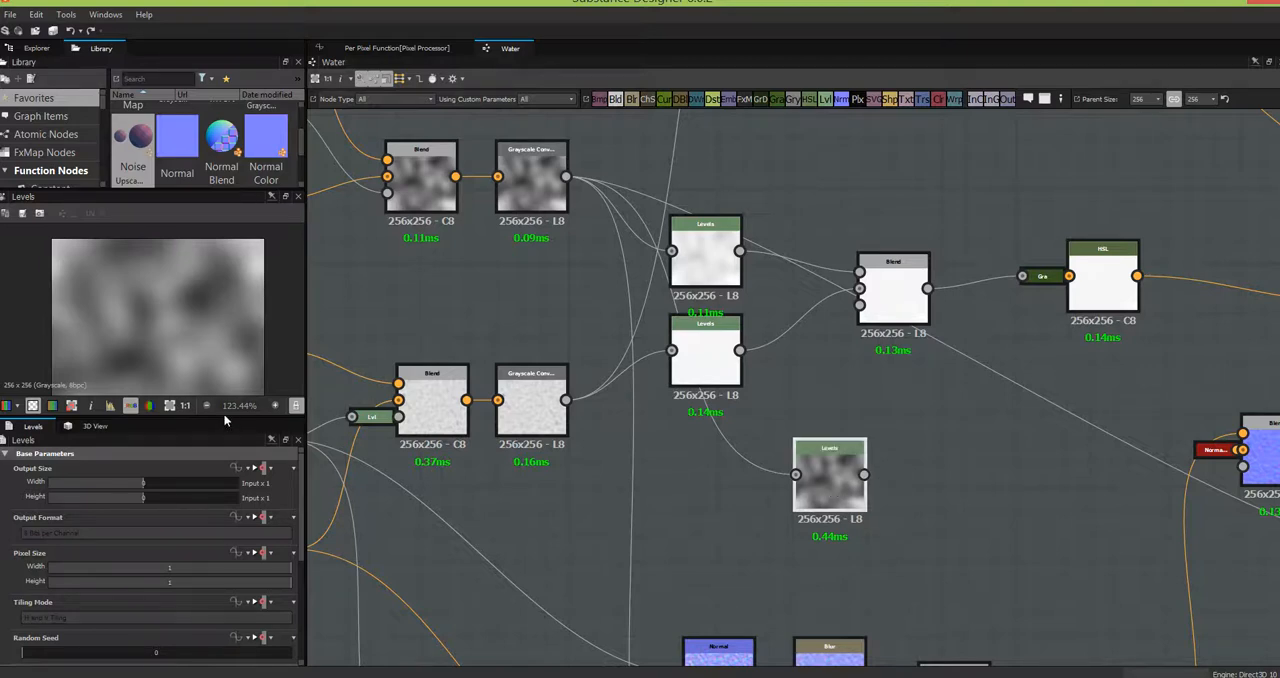
- Increase the new Levels node's contrast by lowering its input white point and shifting the midtones towards darker values
left_click_drag(223, 415, 223, 450)
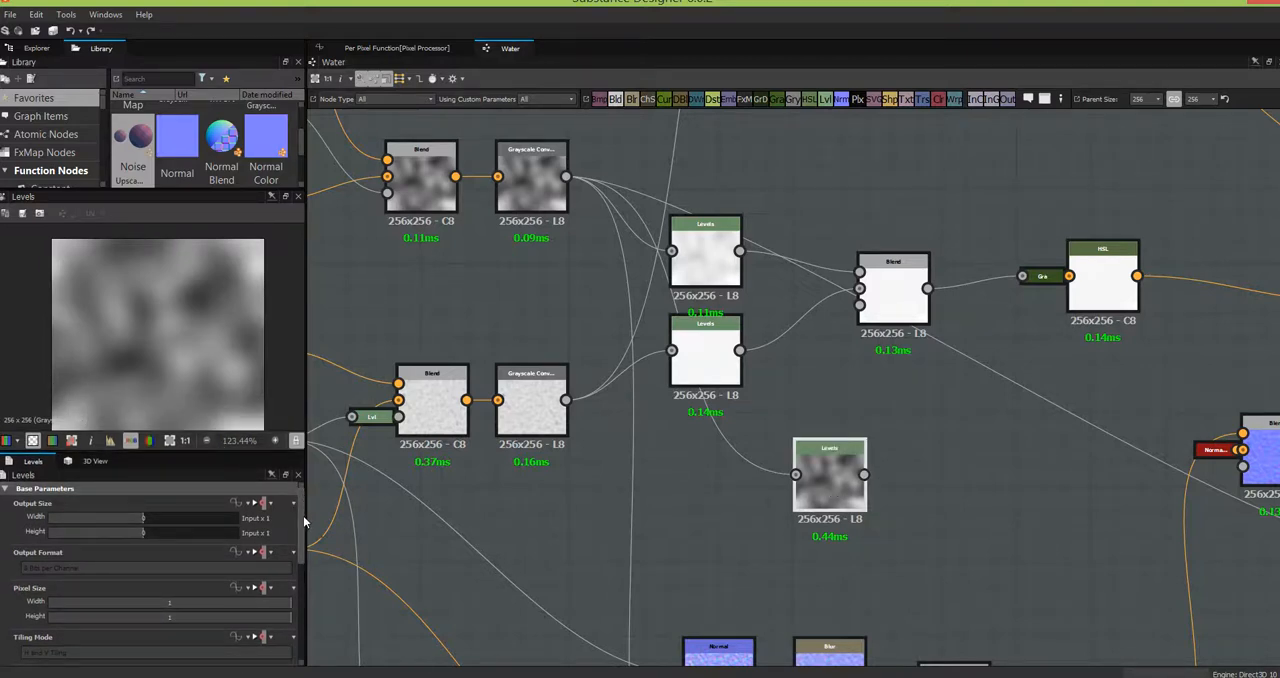
scroll(305, 520, "down", 6)
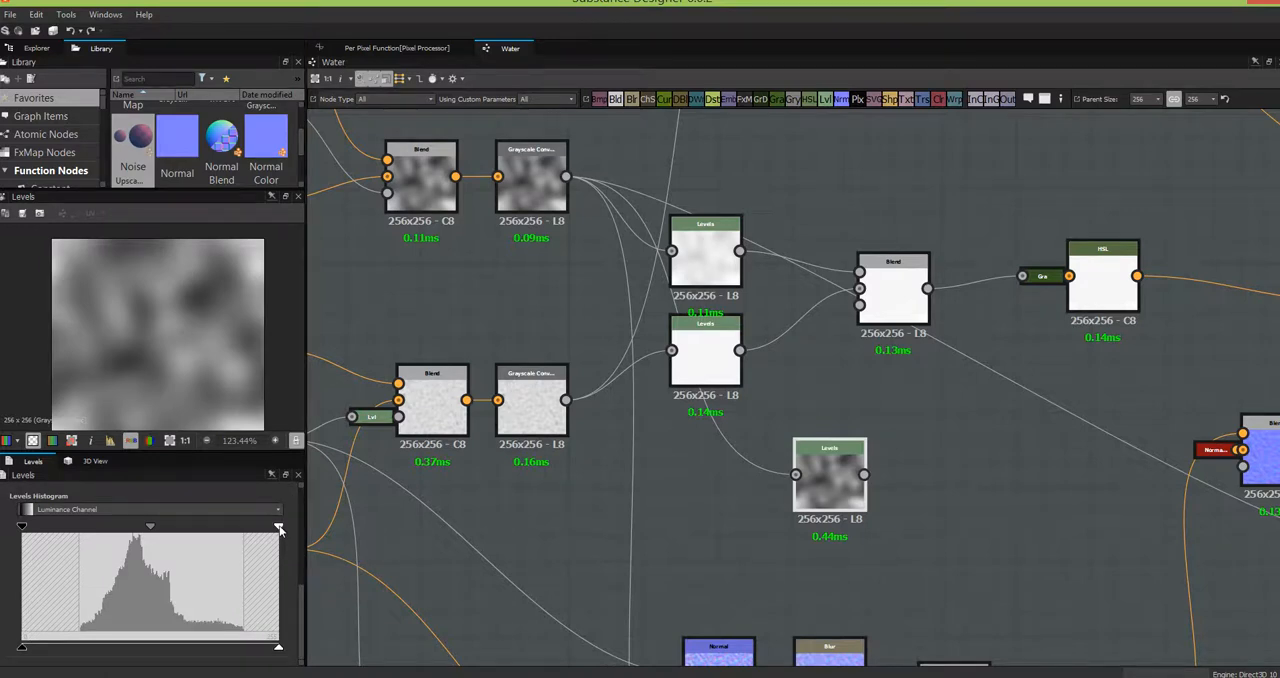
left_click_drag(279, 528, 245, 538)
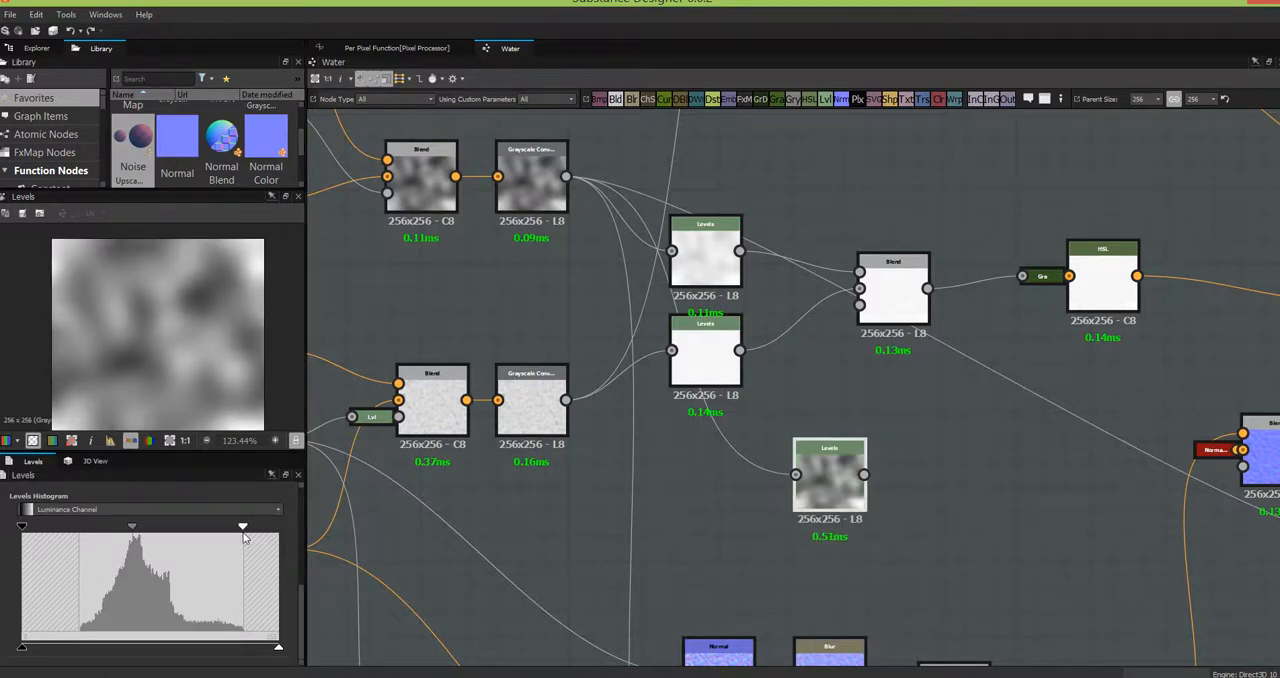
left_click_drag(133, 527, 158, 533)
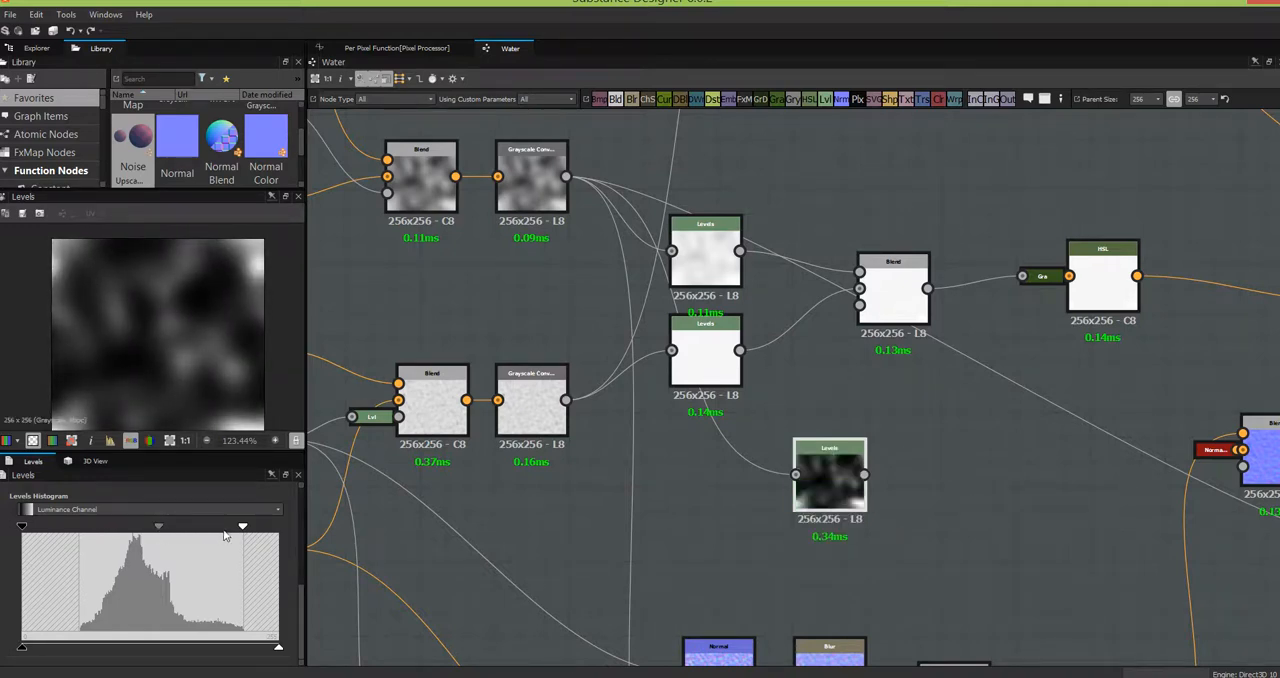
left_click_drag(242, 532, 141, 530)
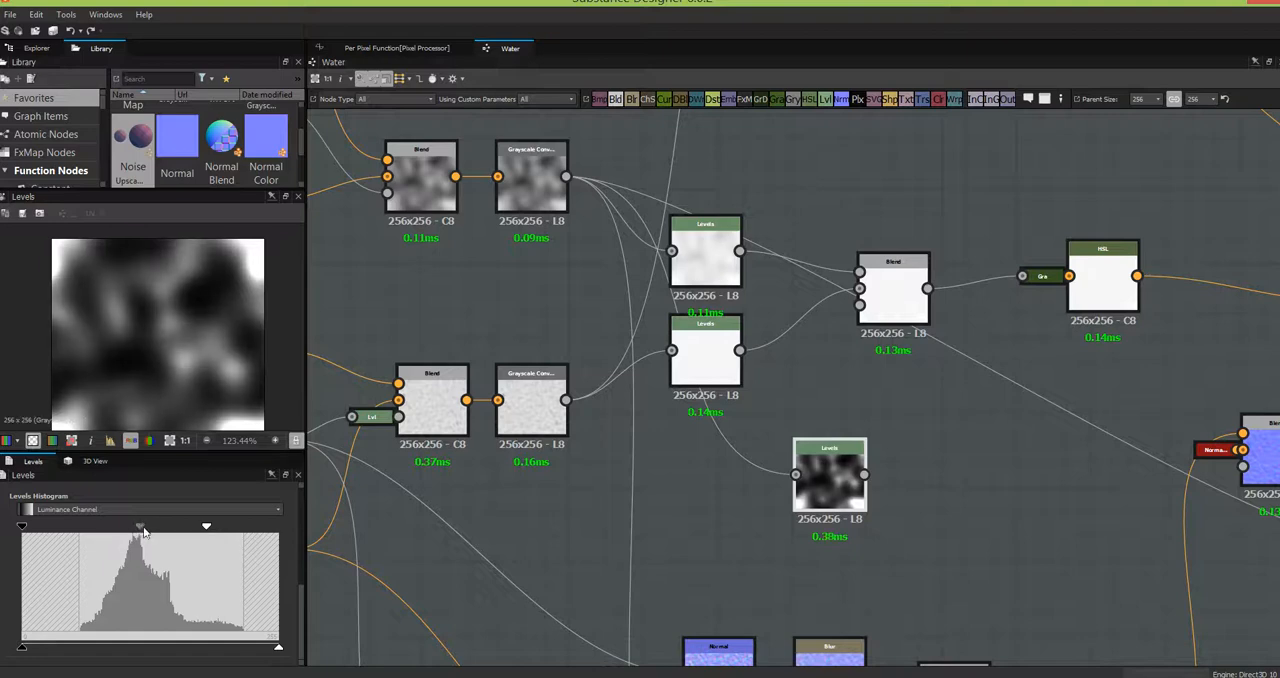
- Connect the new Levels node to the Height output in place of the Grayscale Conversion
left_click(533, 172)
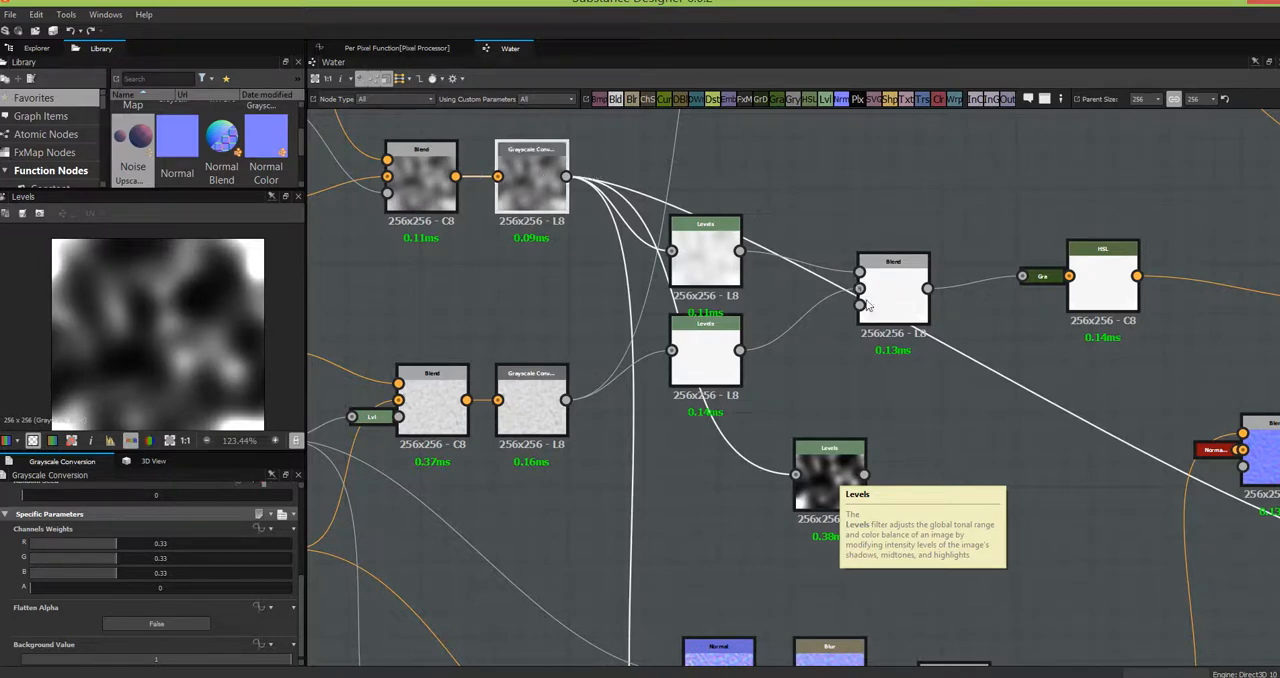
middle_click_drag(1036, 503, 818, 335)
scroll(818, 334, "down", 3)
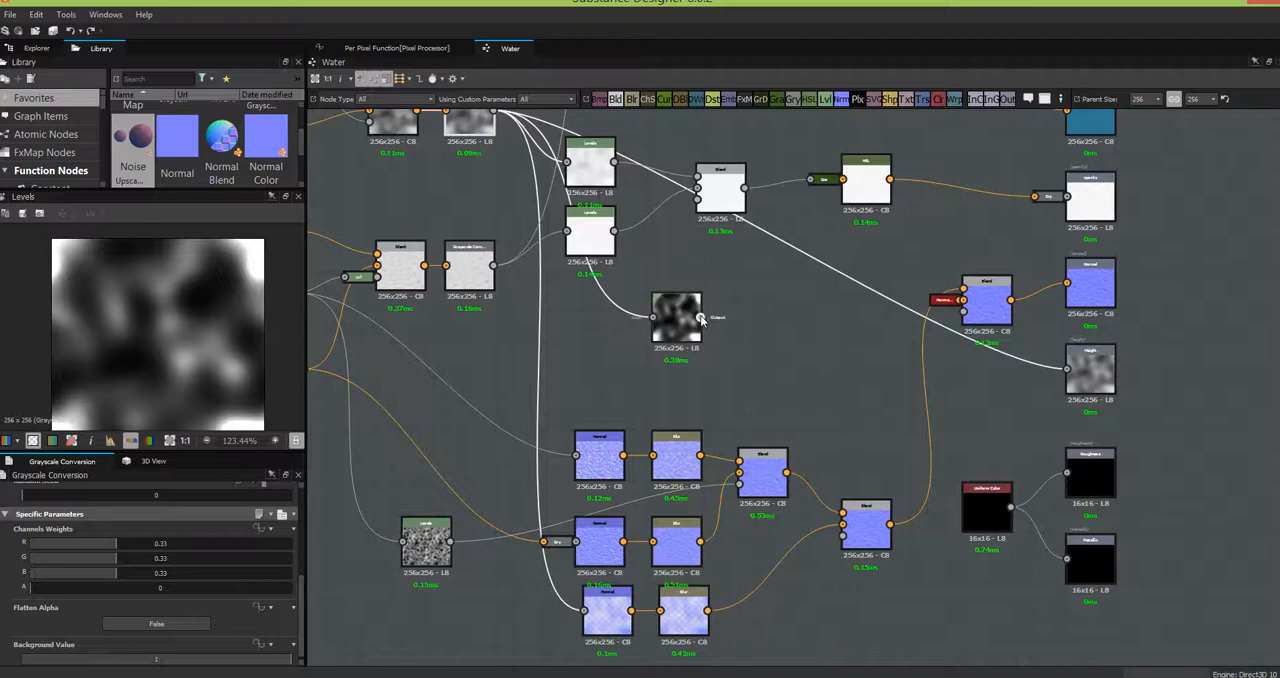
left_click_drag(1037, 371, 1066, 372)
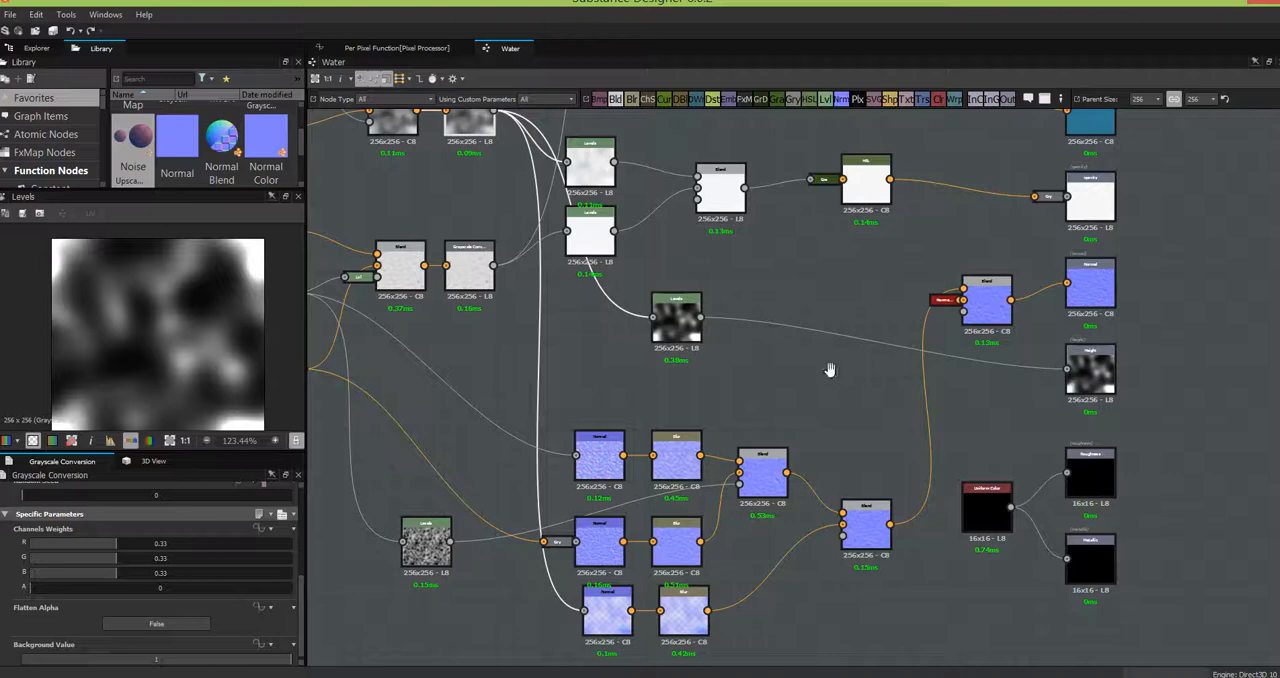
- Preview the HSL node and set the Water graph's water opacity to 0.35 in the input parameters preview
middle_click_drag(830, 375, 1079, 510)
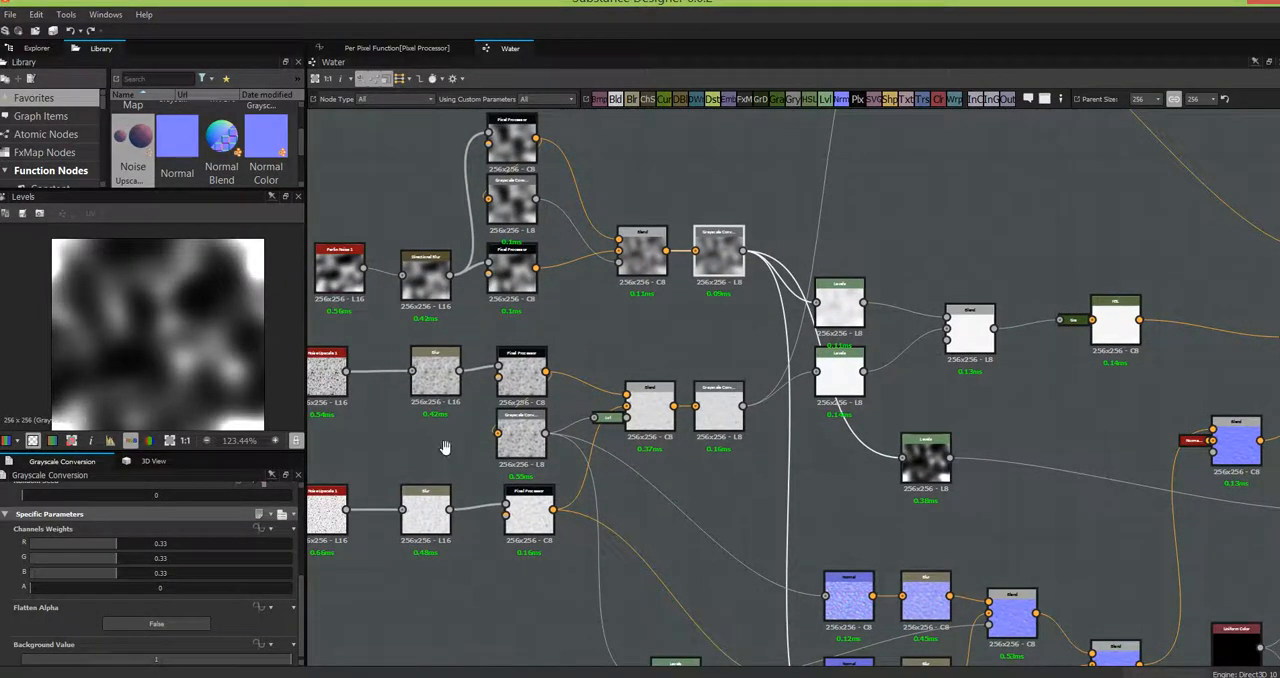
middle_click_drag(445, 447, 338, 445)
double_click(1049, 318)
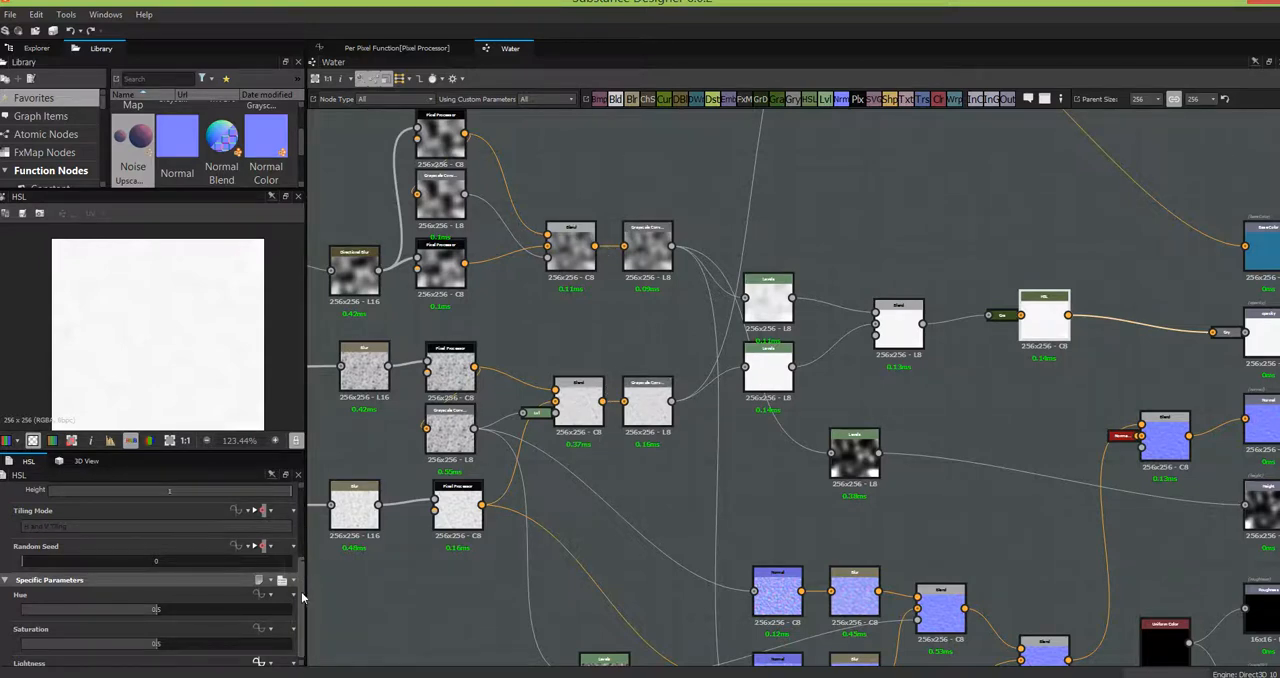
scroll(302, 597, "down", 1)
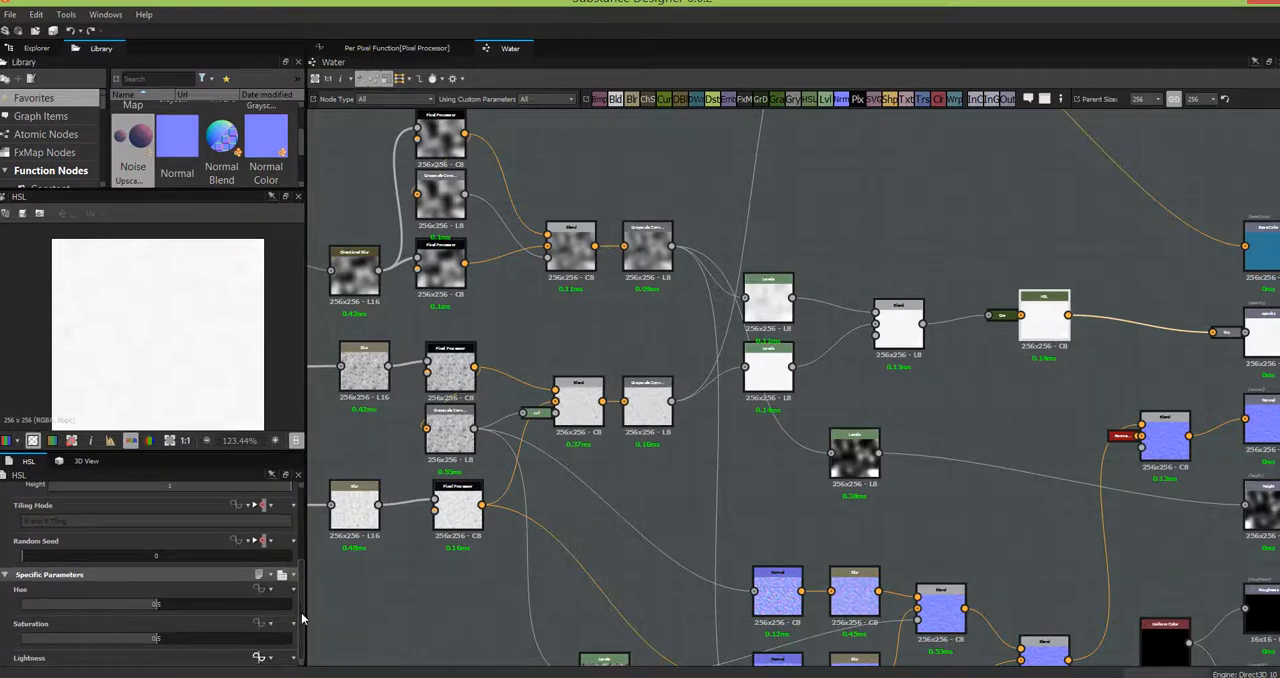
left_click(361, 141)
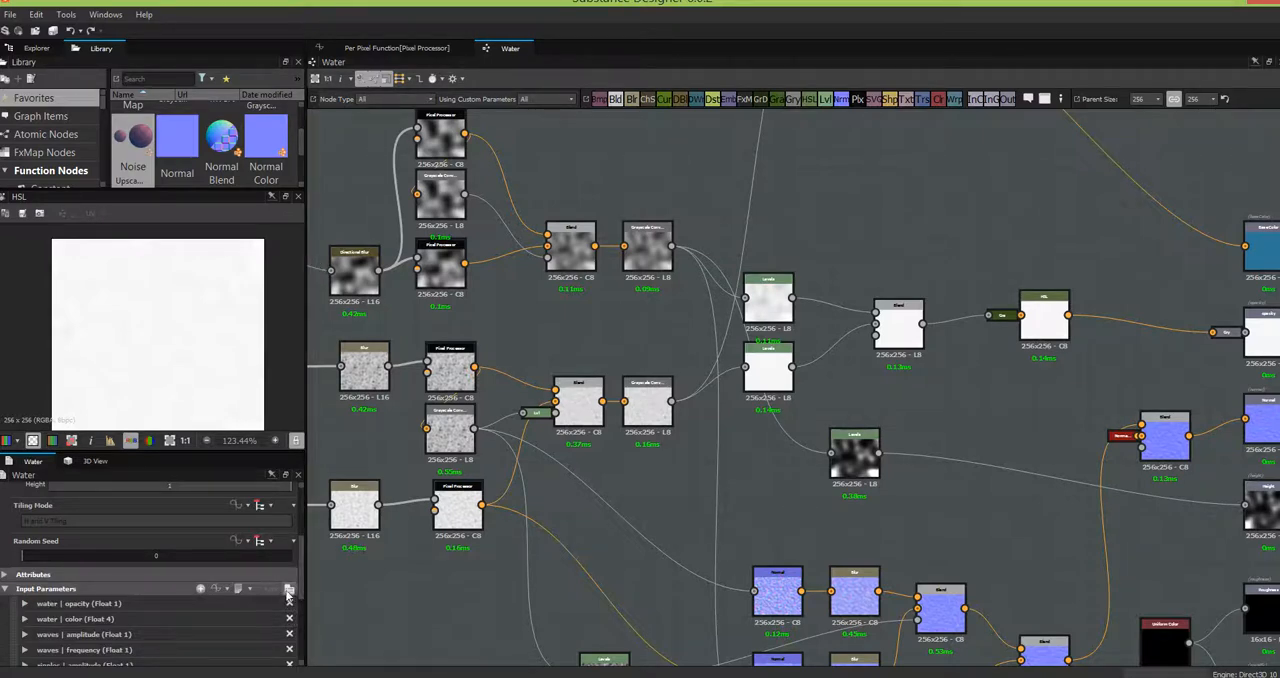
left_click(288, 590)
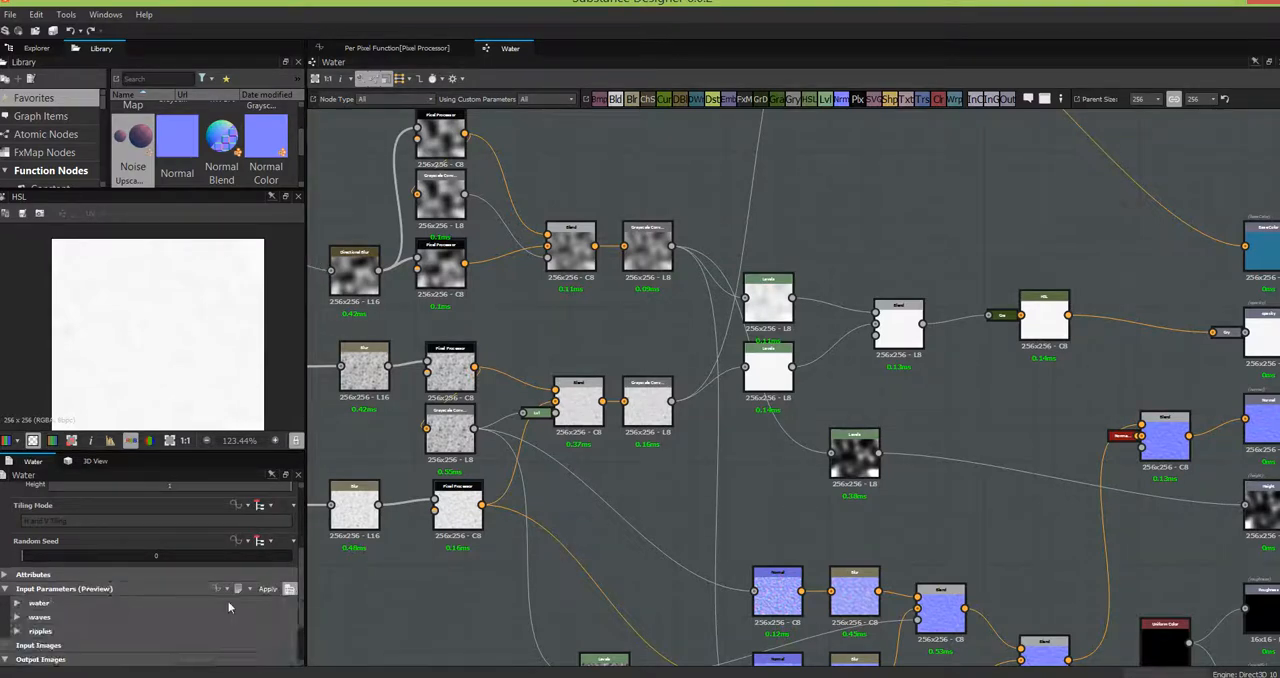
left_click(18, 604)
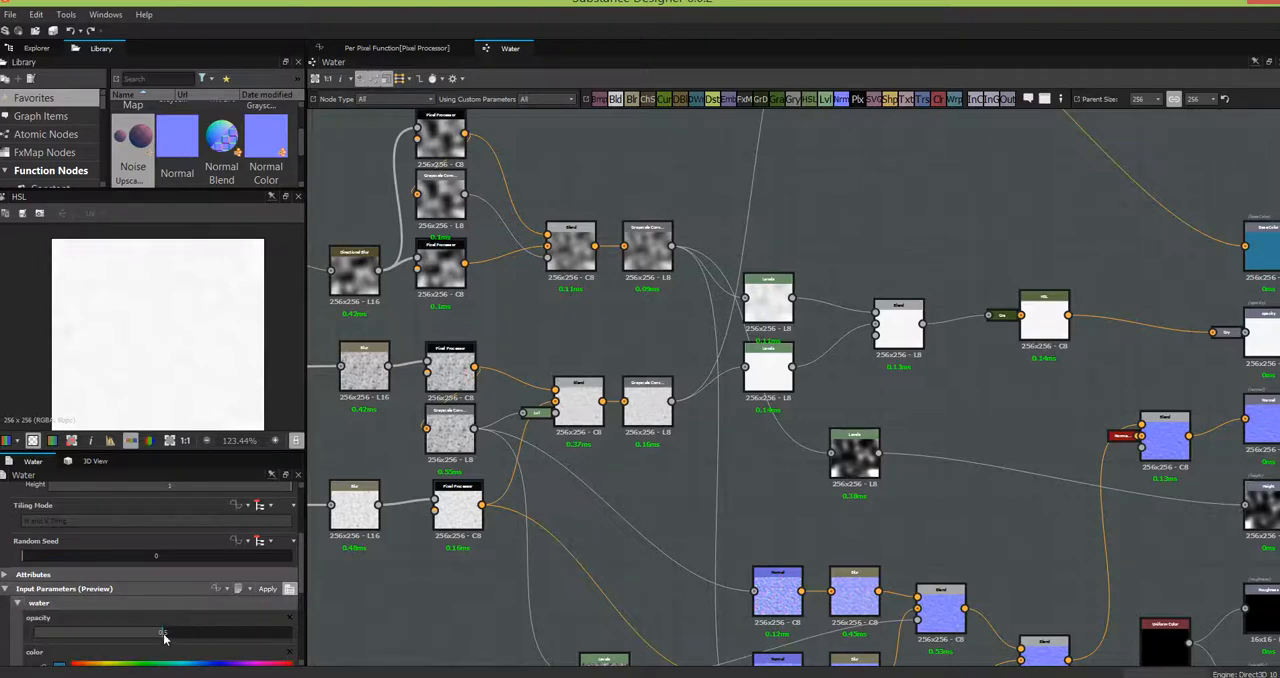
left_click_drag(161, 634, 134, 634)
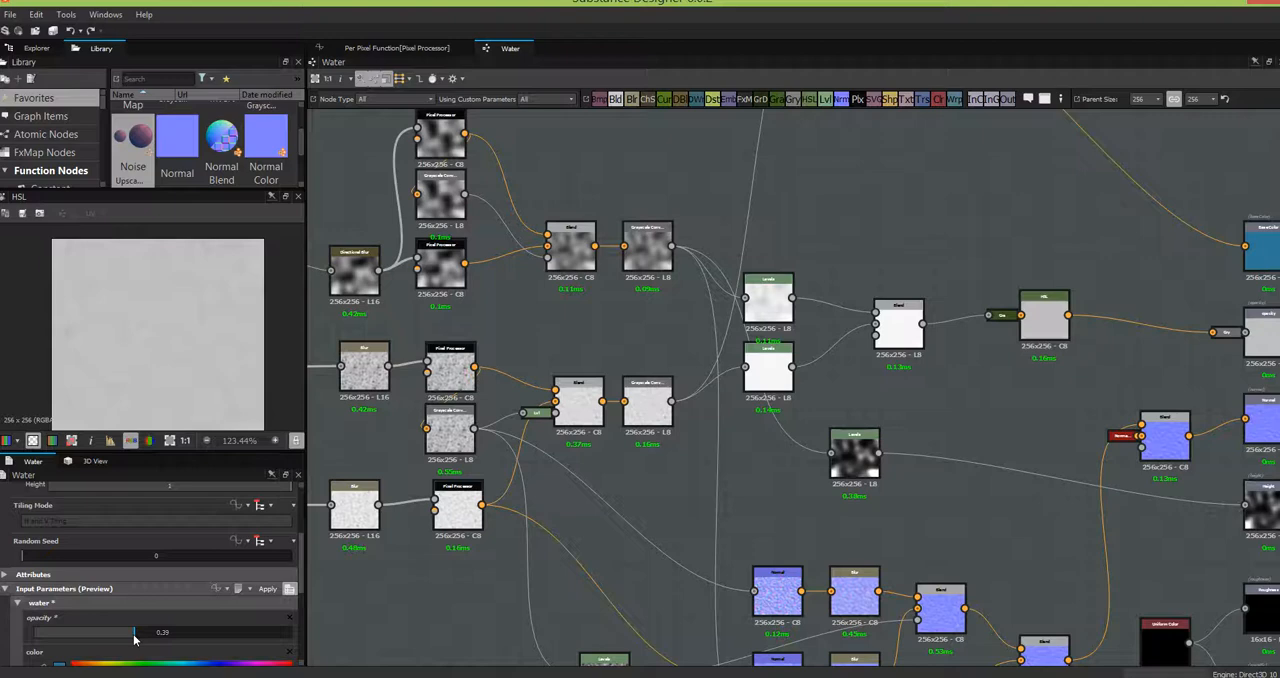
left_click_drag(129, 637, 125, 640)
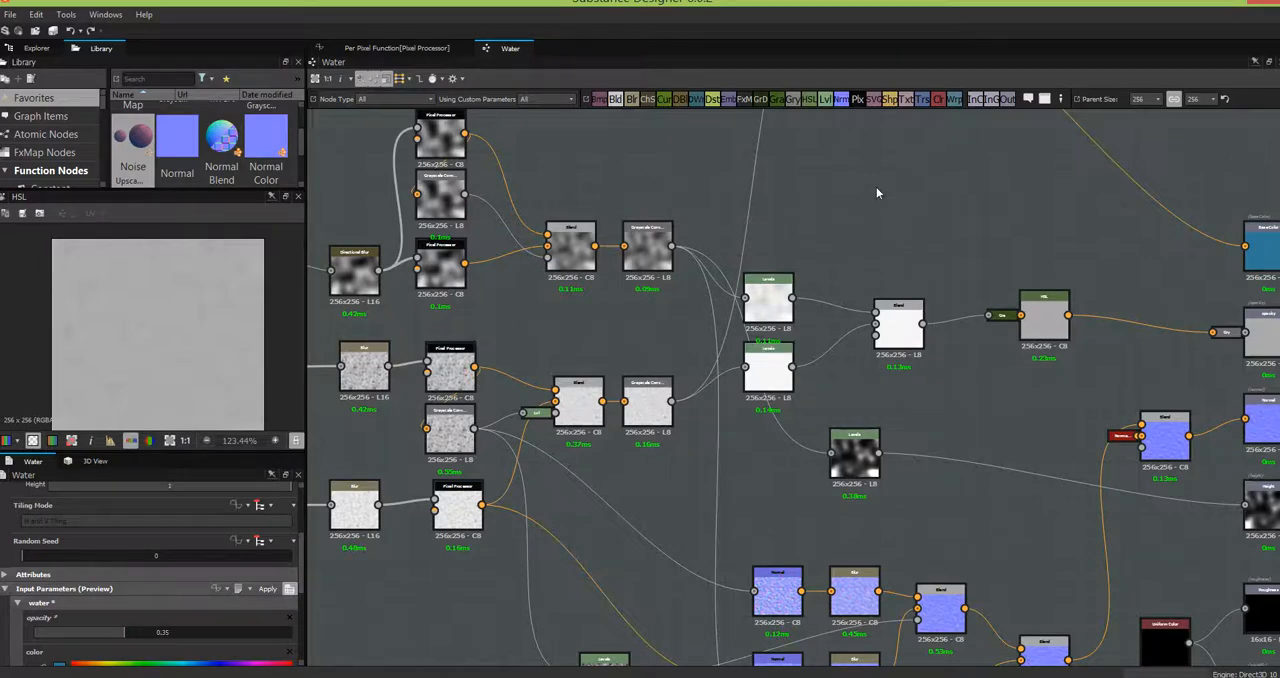
- Switch to Unity, start Play mode and show the animated water surface in the Scene view
left_click(37, 48)
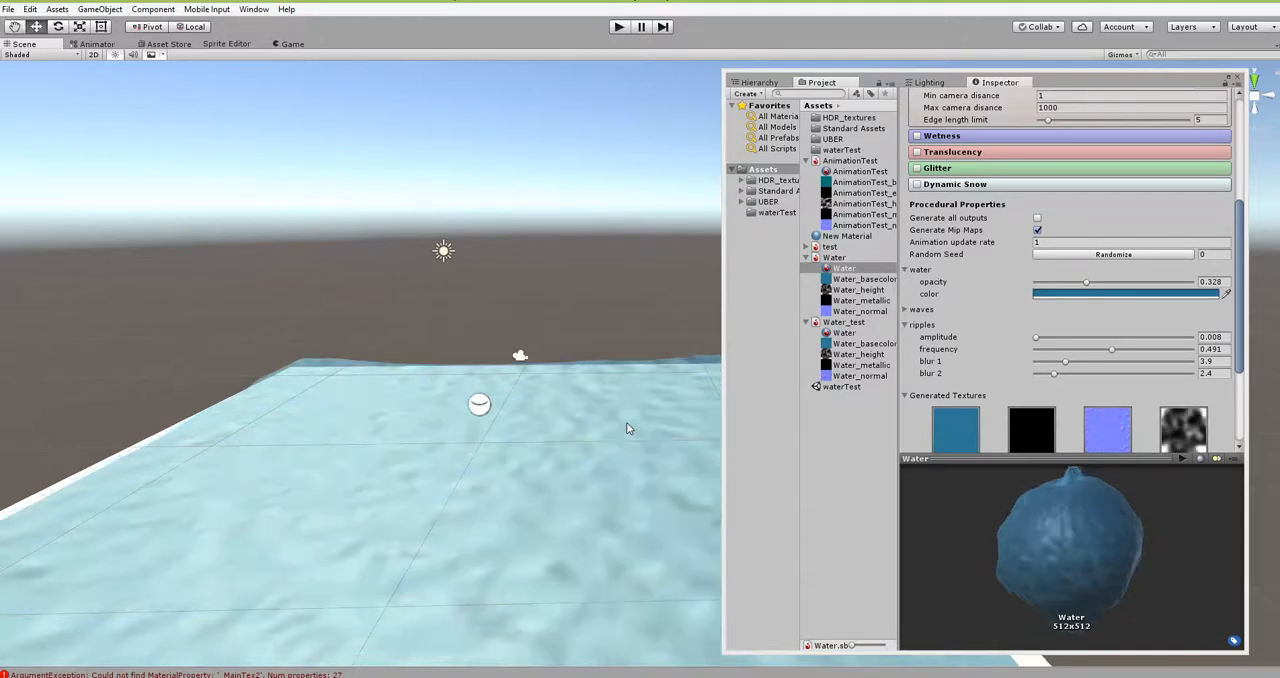
left_click_drag(533, 540, 614, 486, "alt")
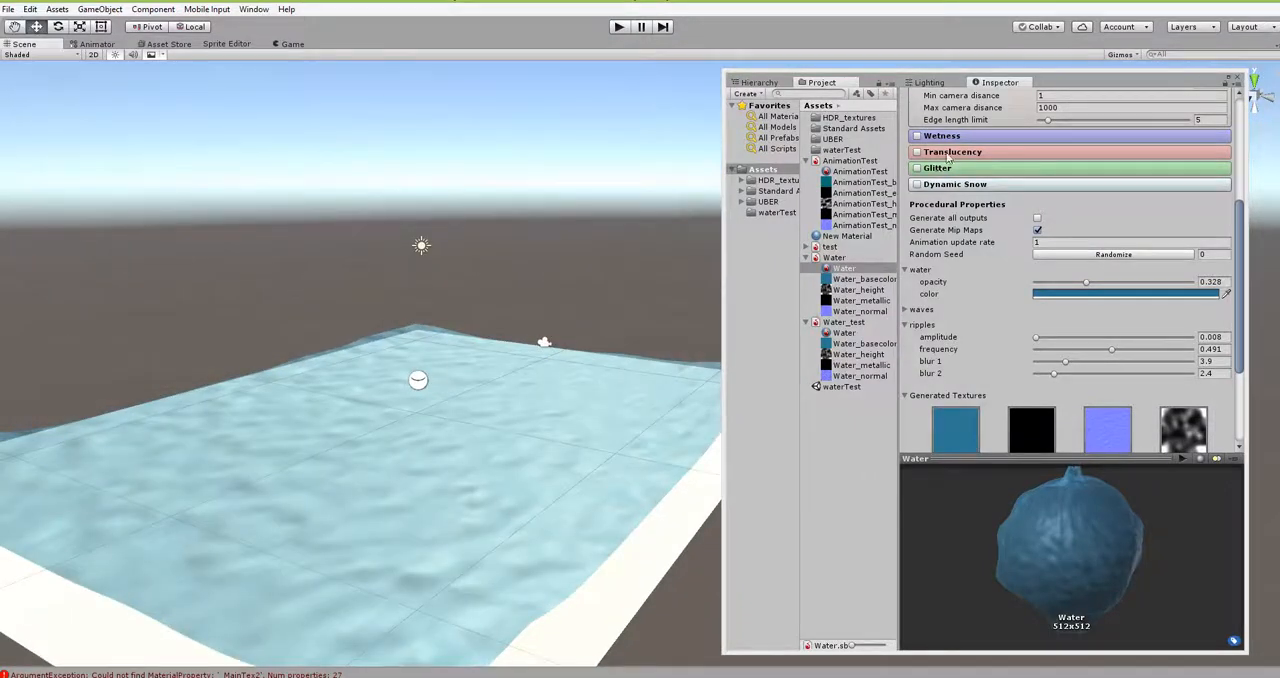
left_click(619, 27)
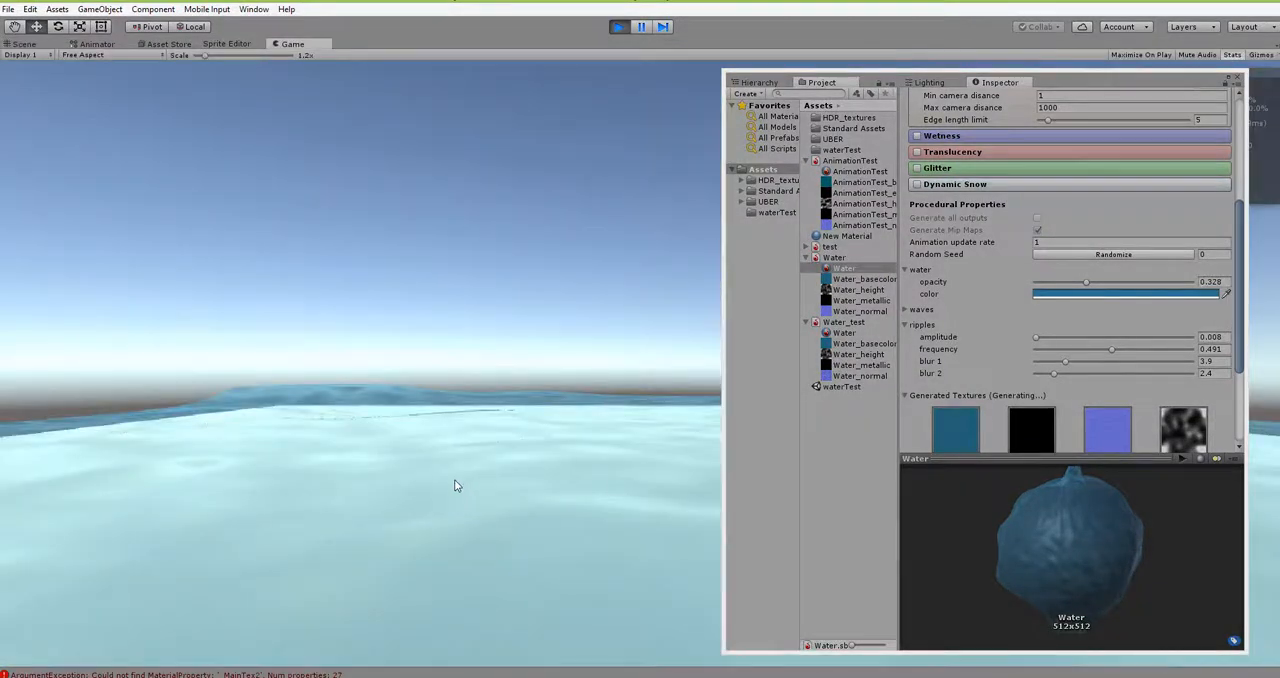
left_click(21, 45)
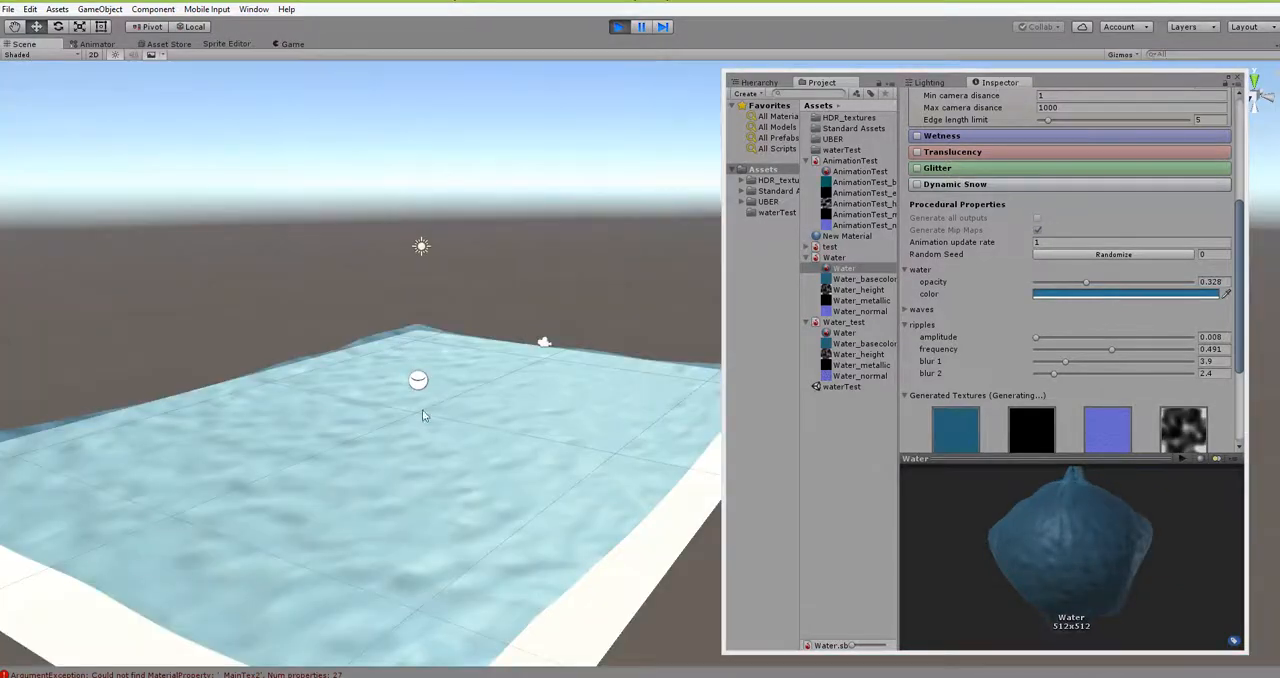
left_click_drag(432, 474, 572, 496, "alt")
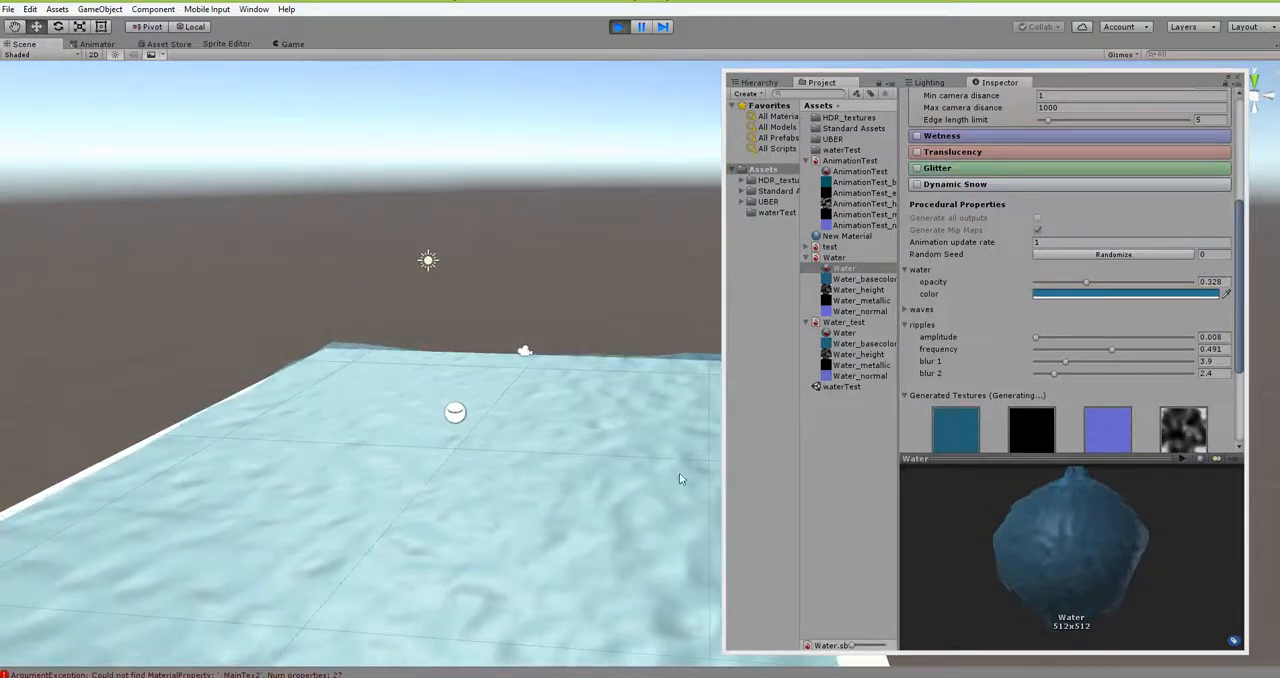
- Set the ripples amplitude of the Water material to 0.021
left_click(1036, 337)
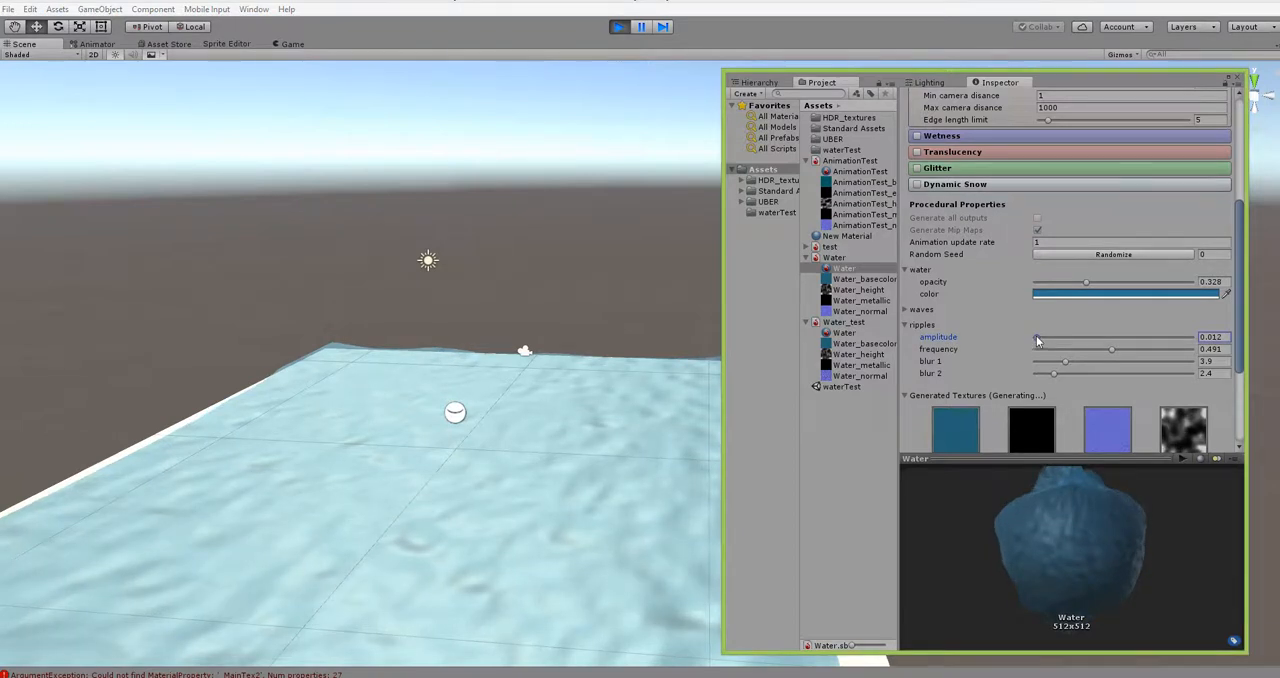
left_click_drag(1035, 334, 1037, 336)
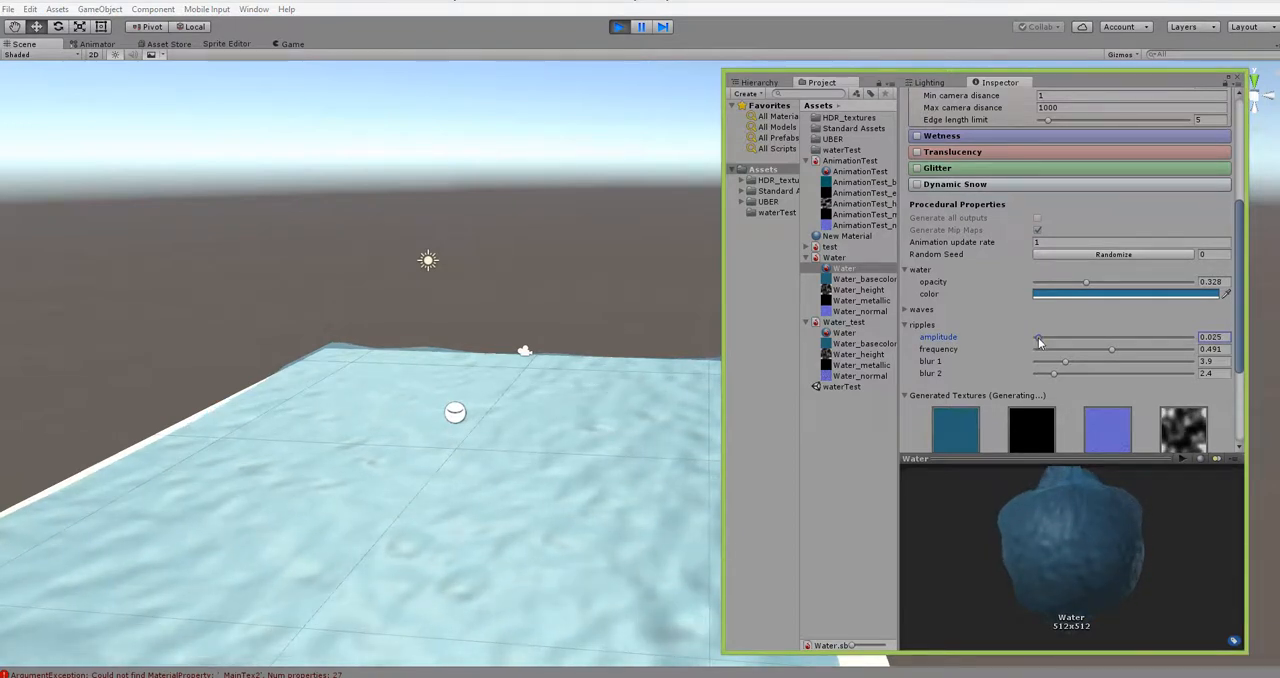
left_click_drag(1038, 337, 1037, 342)
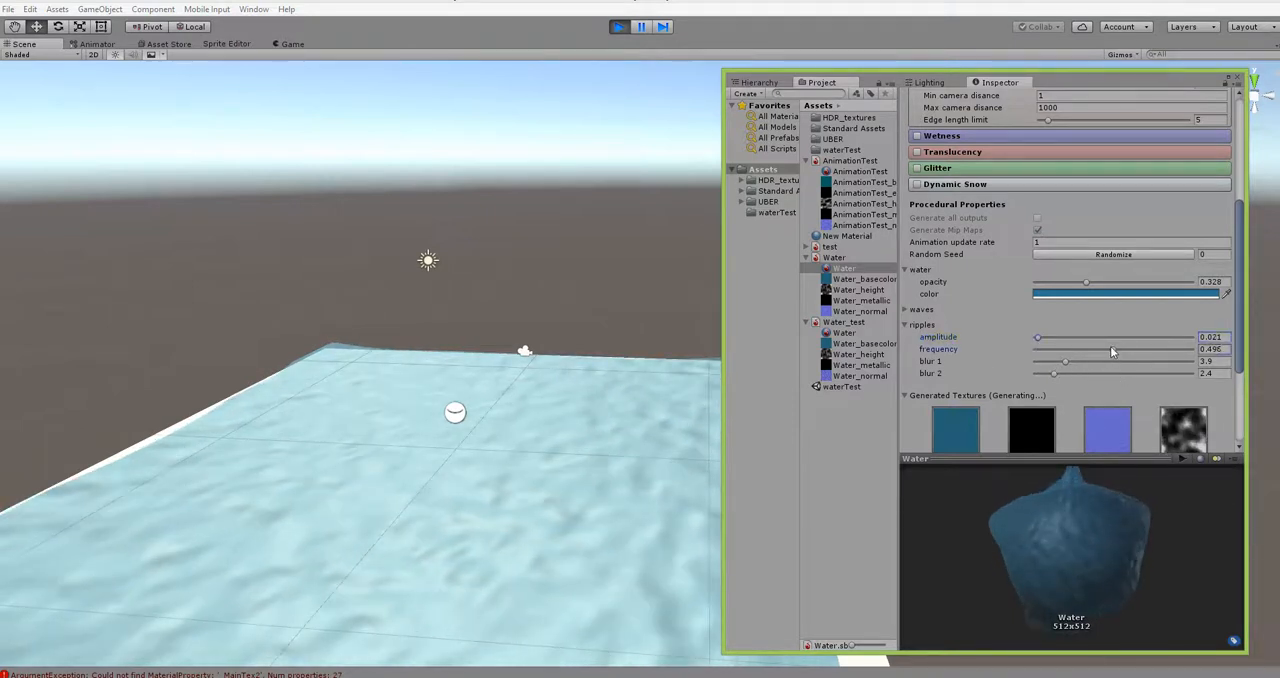
- Set the Water material's ripples frequency to 0.675 and blur 2 to 1.8, and inspect the water surface in the Scene view
left_click_drag(1110, 346, 1138, 351)
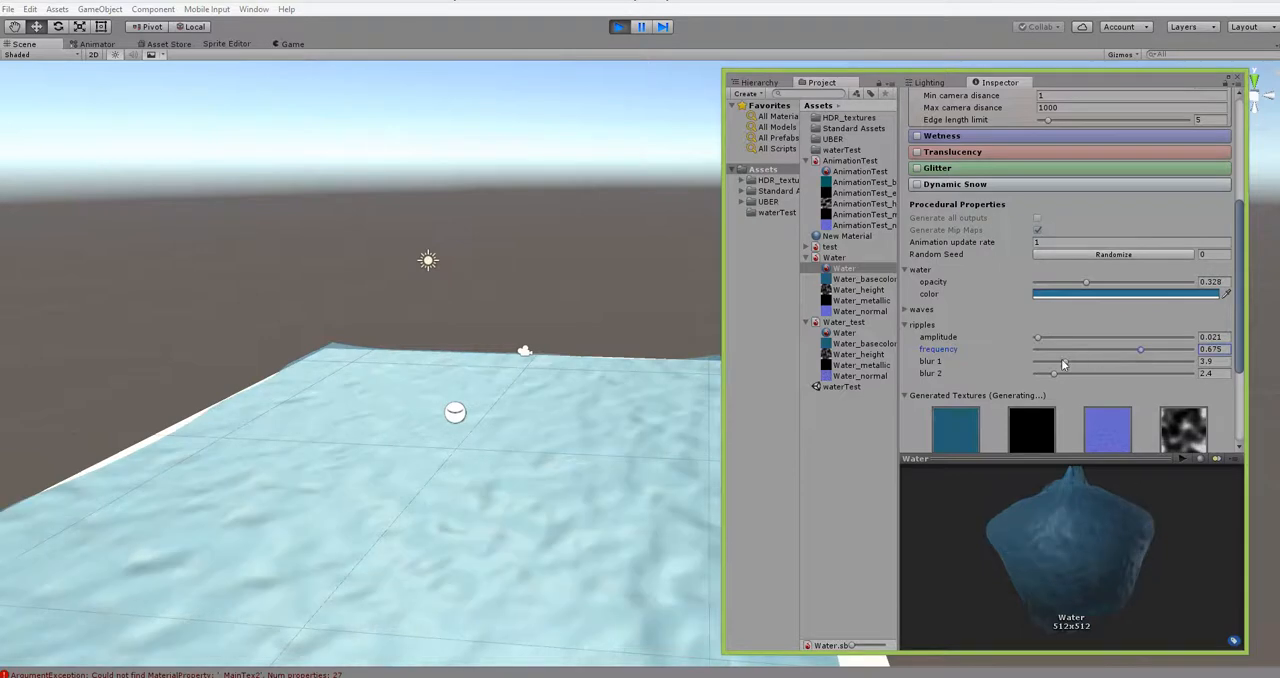
left_click_drag(1053, 373, 1048, 378)
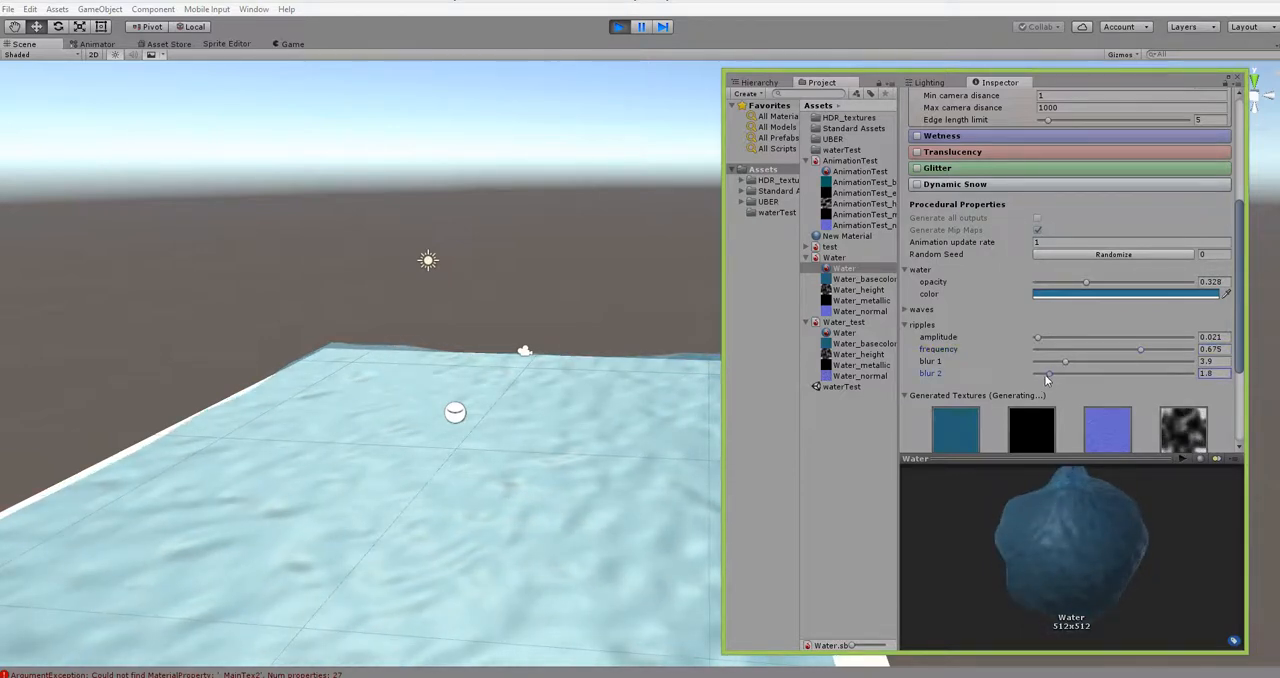
left_click_drag(528, 496, 403, 446, "alt")
right_click_drag(403, 446, 600, 492, "alt")
left_click_drag(439, 483, 515, 487, "alt")
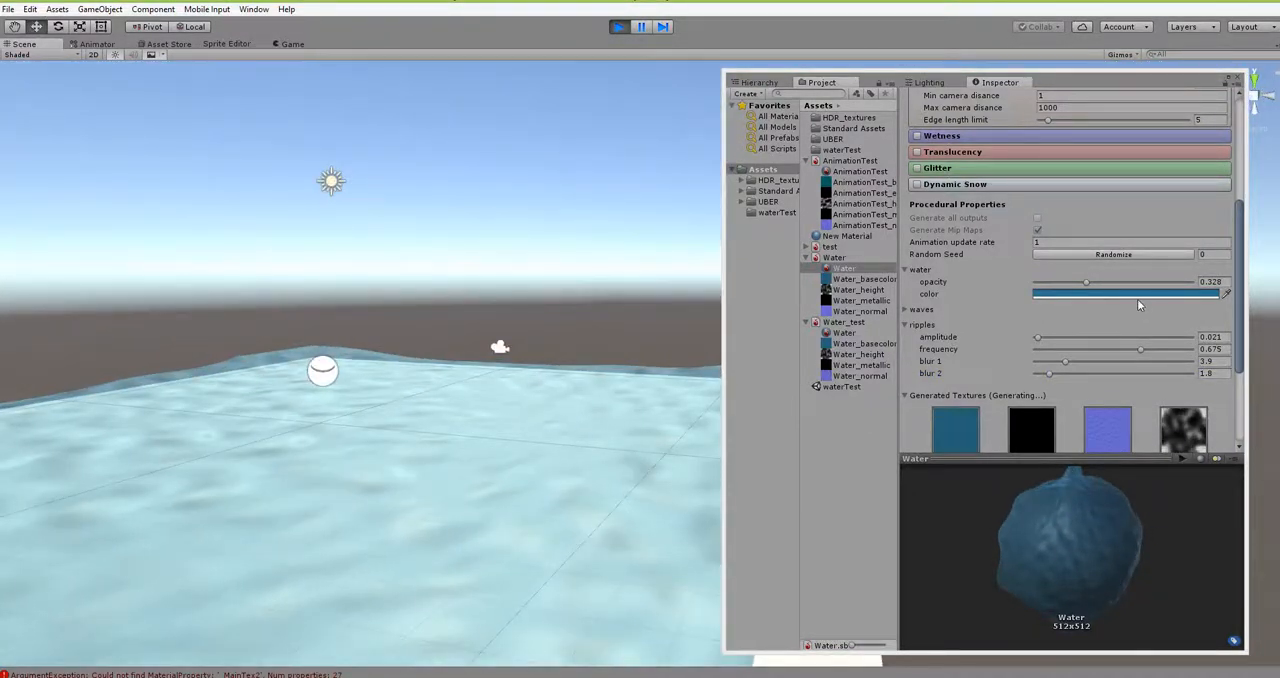
mouse_move(1240, 360)
left_mouse_down()
mouse_move(1232, 282)
mouse_move(1238, 363)
left_mouse_up()
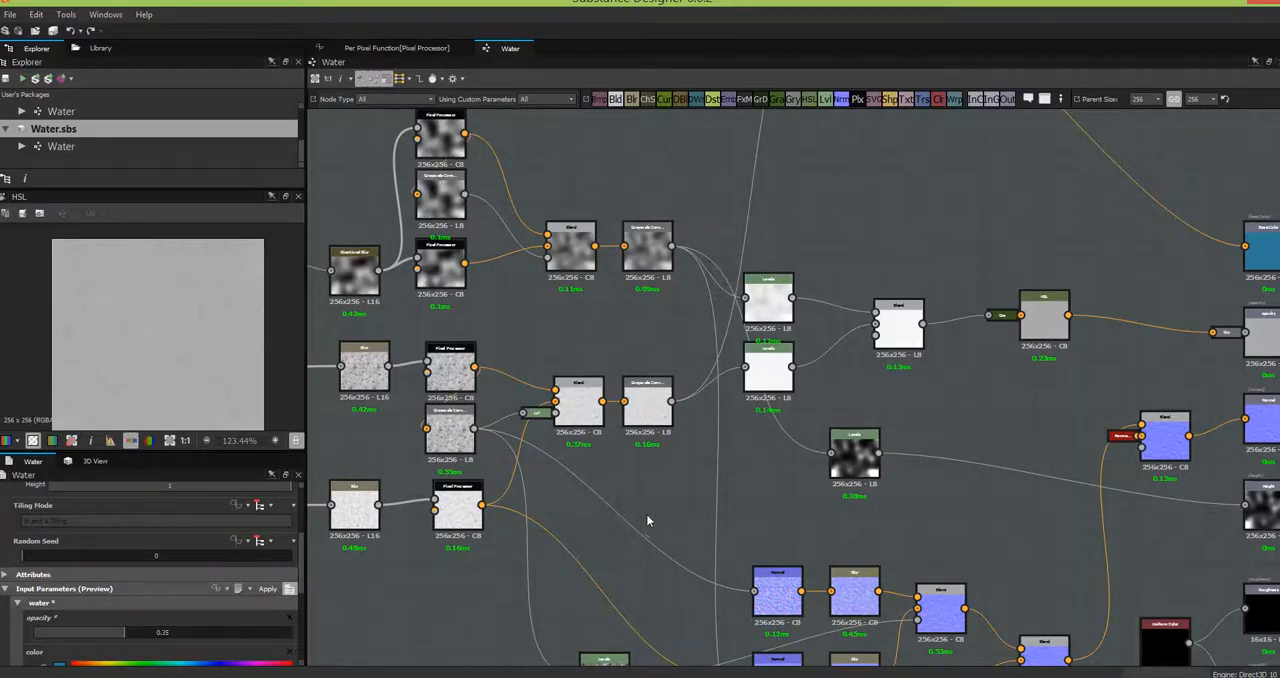
- Switch to Substance Designer and open the per-pixel function of the lowest Pixel Processor in the ripples branch
scroll(646, 513, "down", 2)
middle_click_drag(482, 578, 733, 480)
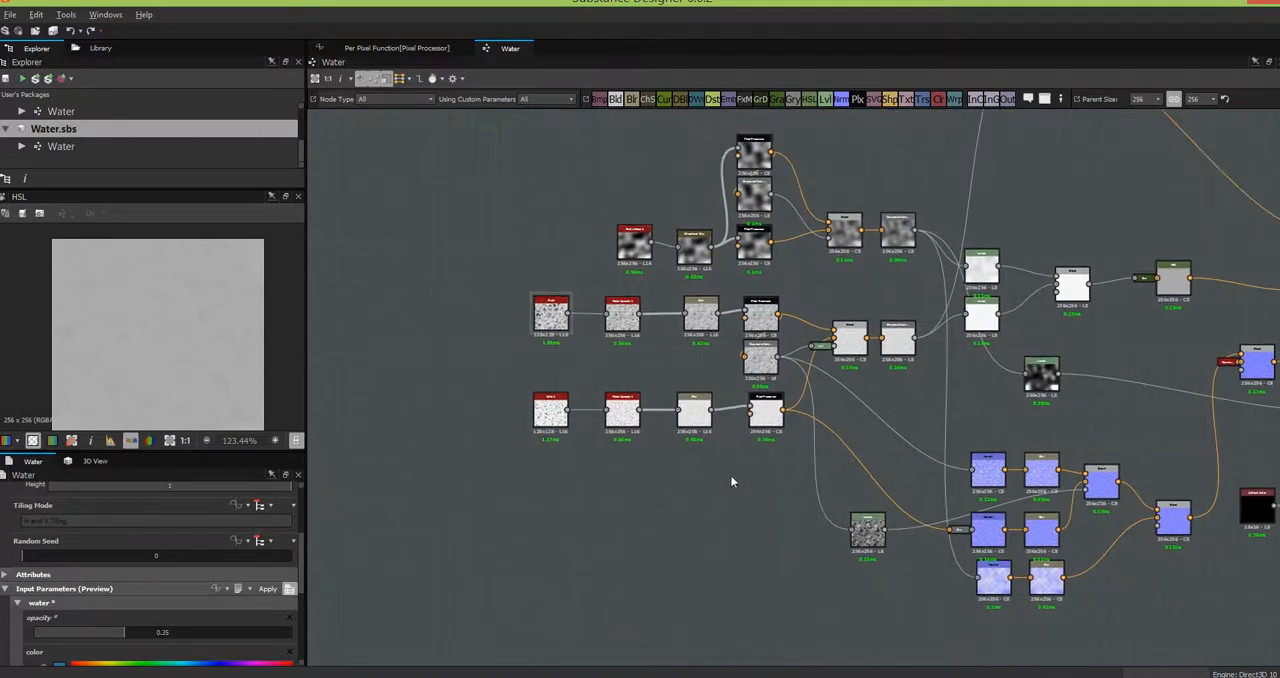
left_click(770, 415)
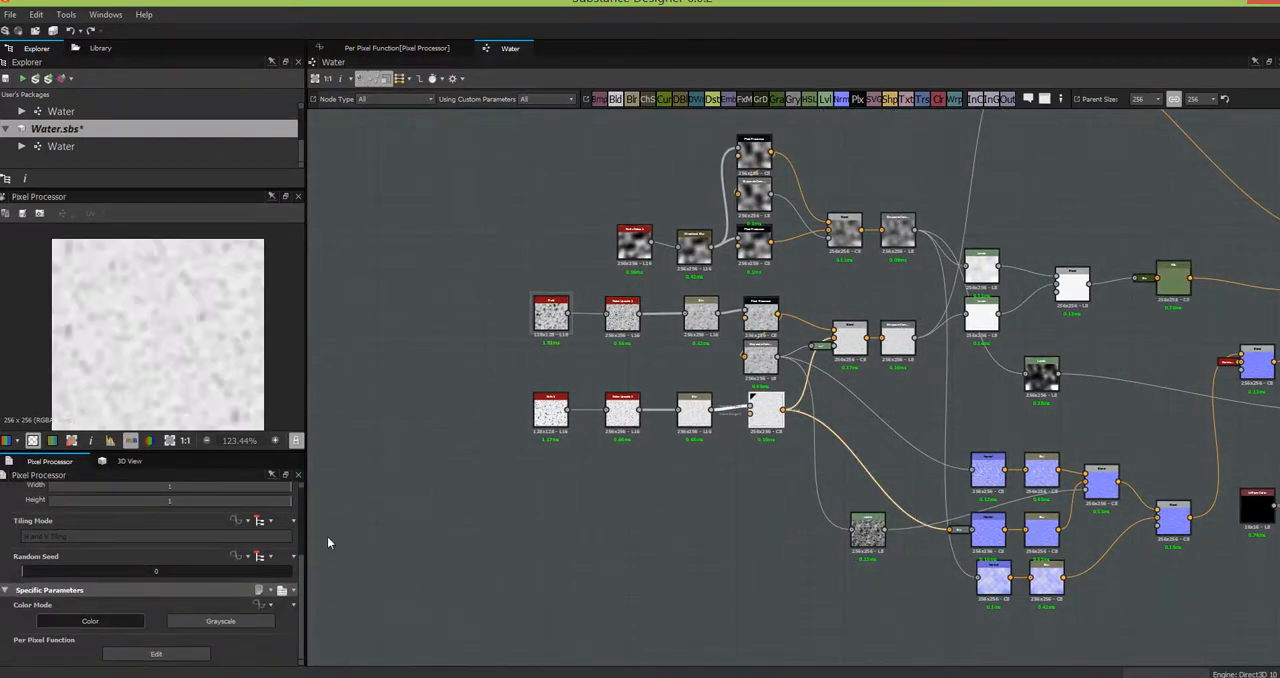
left_click(168, 658)
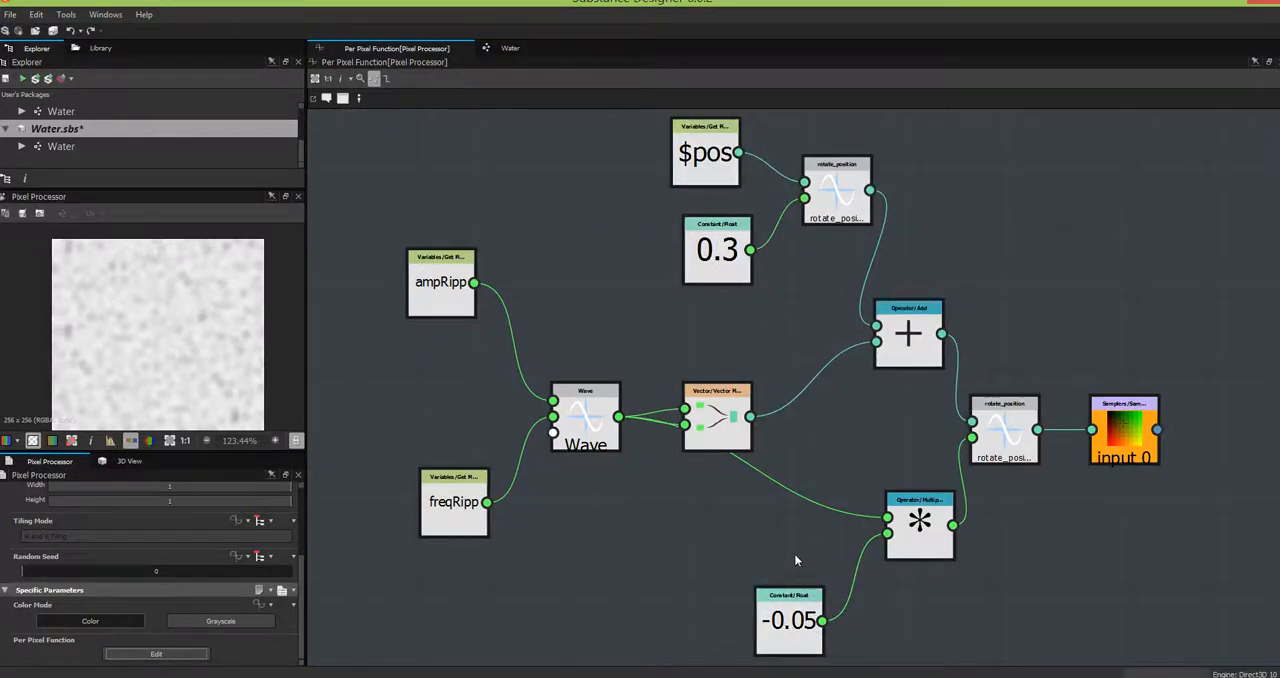
middle_click_drag(794, 553, 729, 403)
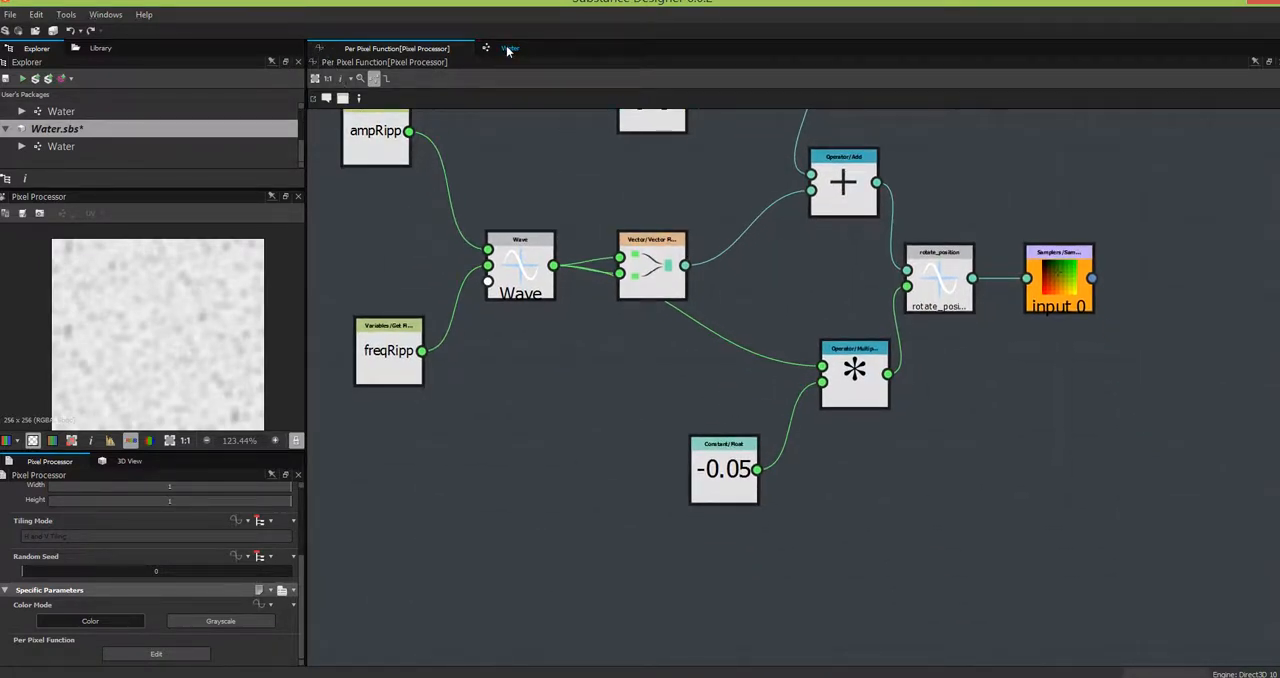
- Reorder the open graphs so Water comes first, and move the function's -0.05 constant closer to the Multiply node
left_click_drag(508, 50, 345, 50)
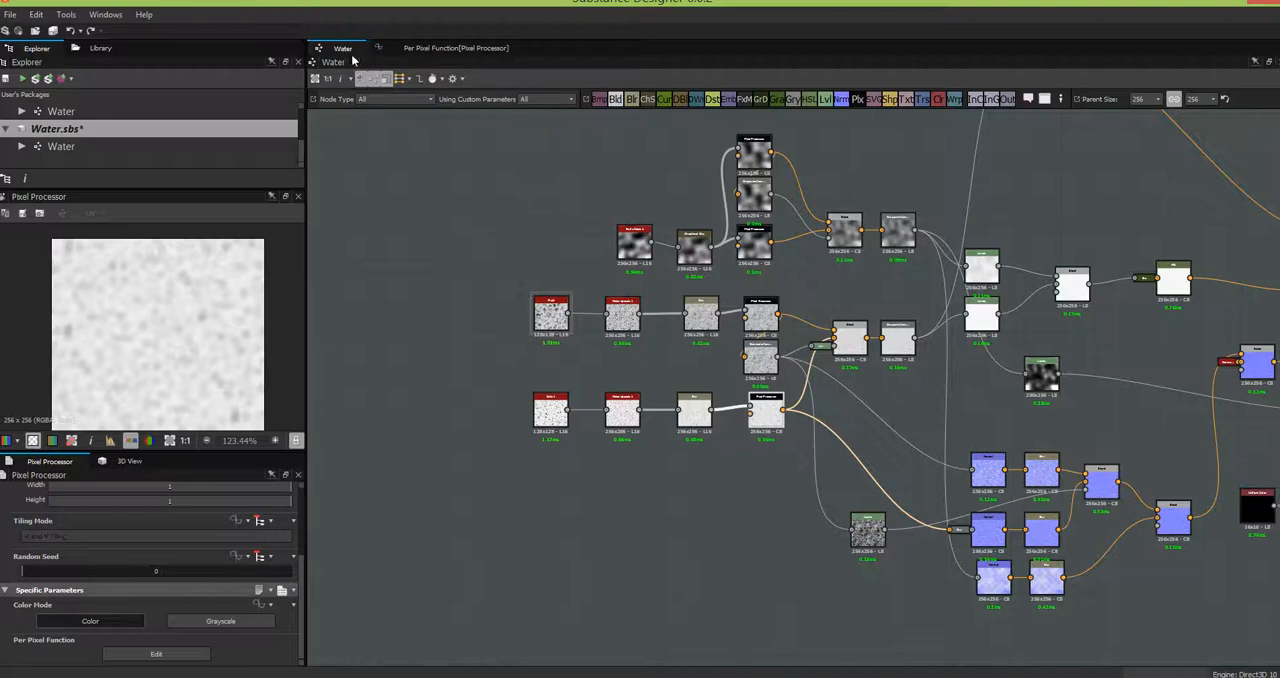
left_click(443, 49)
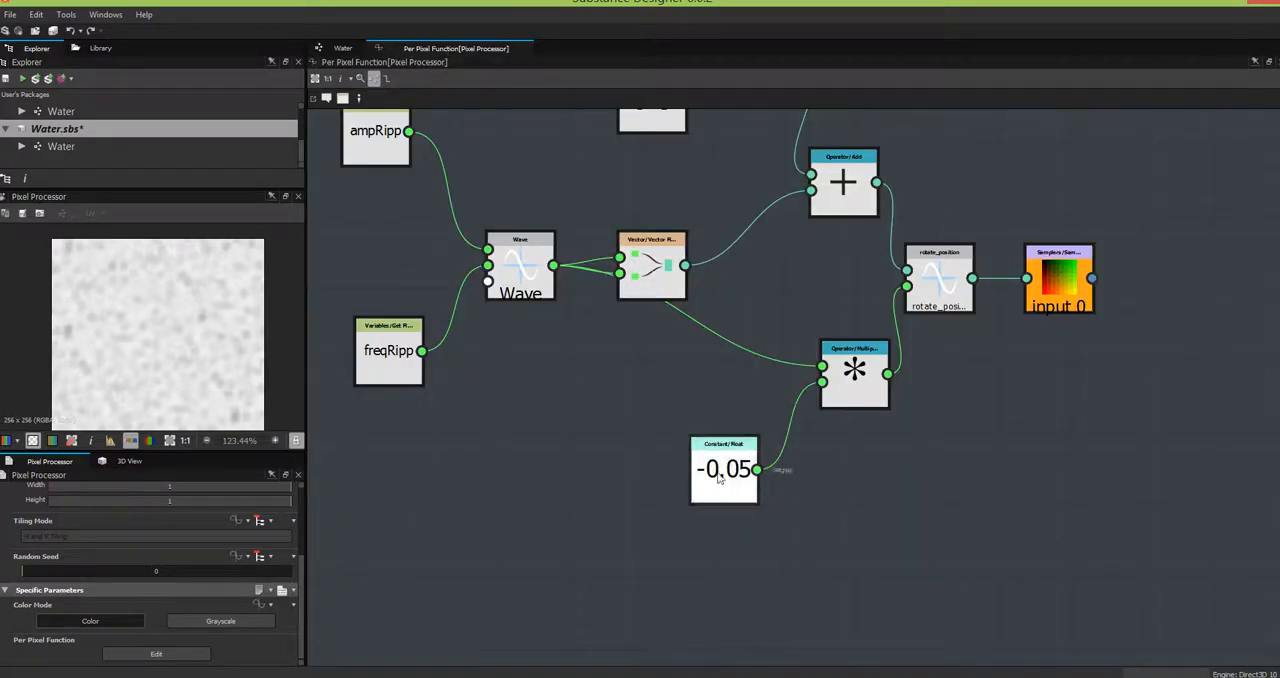
left_click_drag(684, 406, 680, 401)
left_click(773, 525)
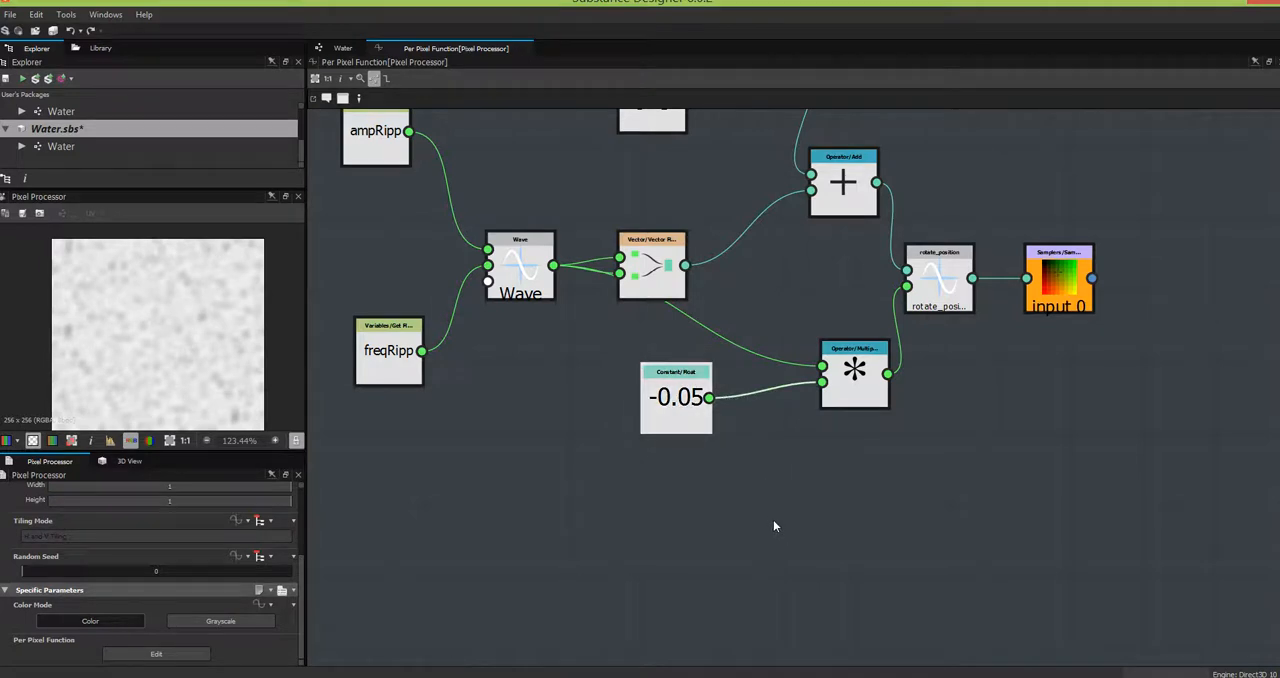
- Try a new Get Float variable node in place of the -0.05 constant on the Multiply input, and revert the replacement
right_click(769, 518)
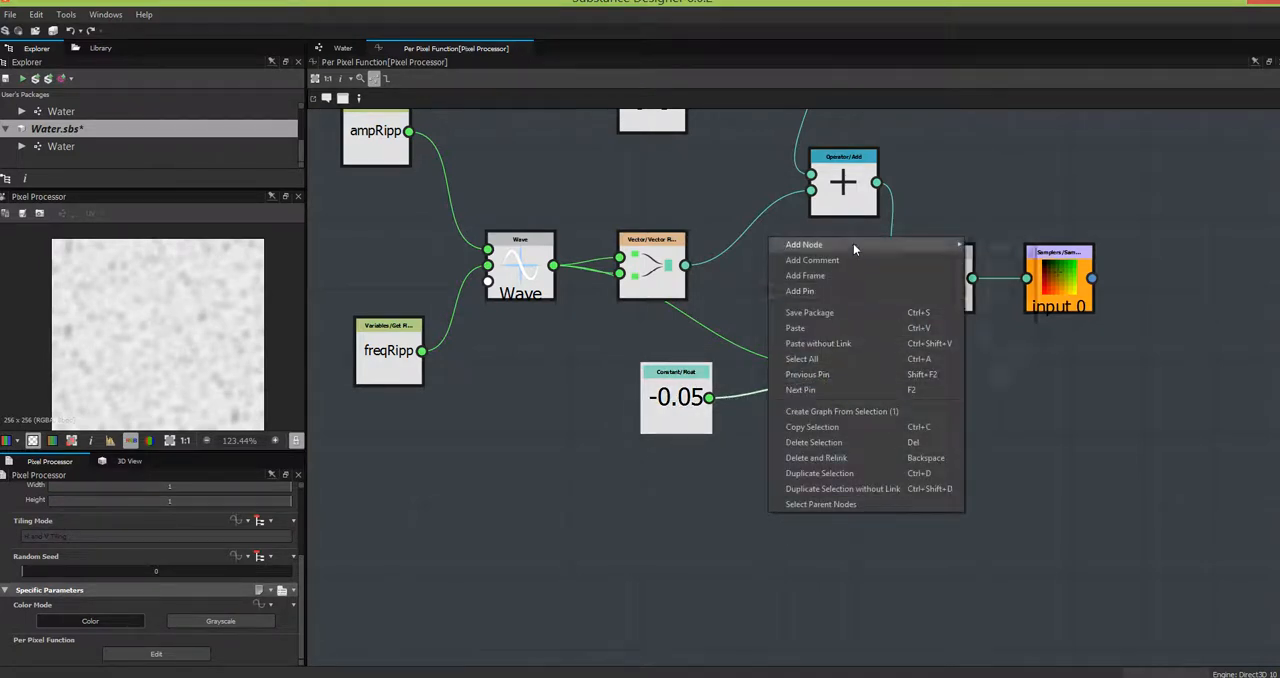
mouse_move(853, 244)
mouse_move(995, 276)
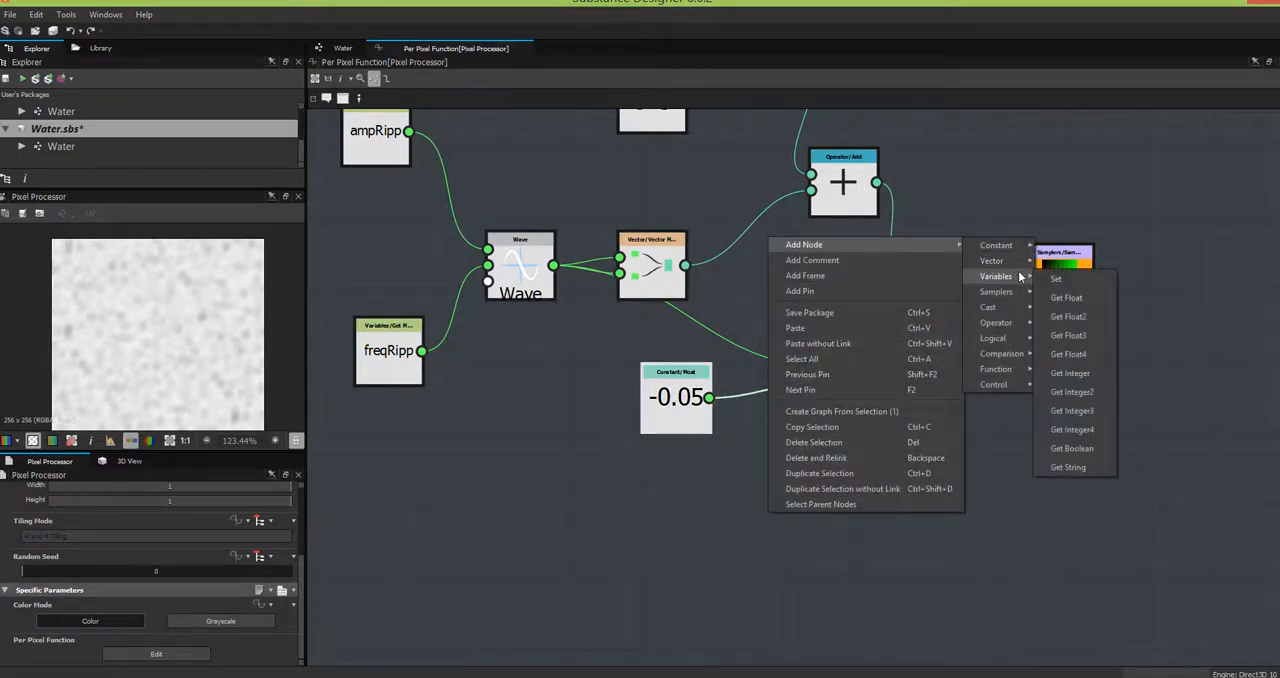
left_click(1075, 296)
left_click_drag(800, 512, 849, 394)
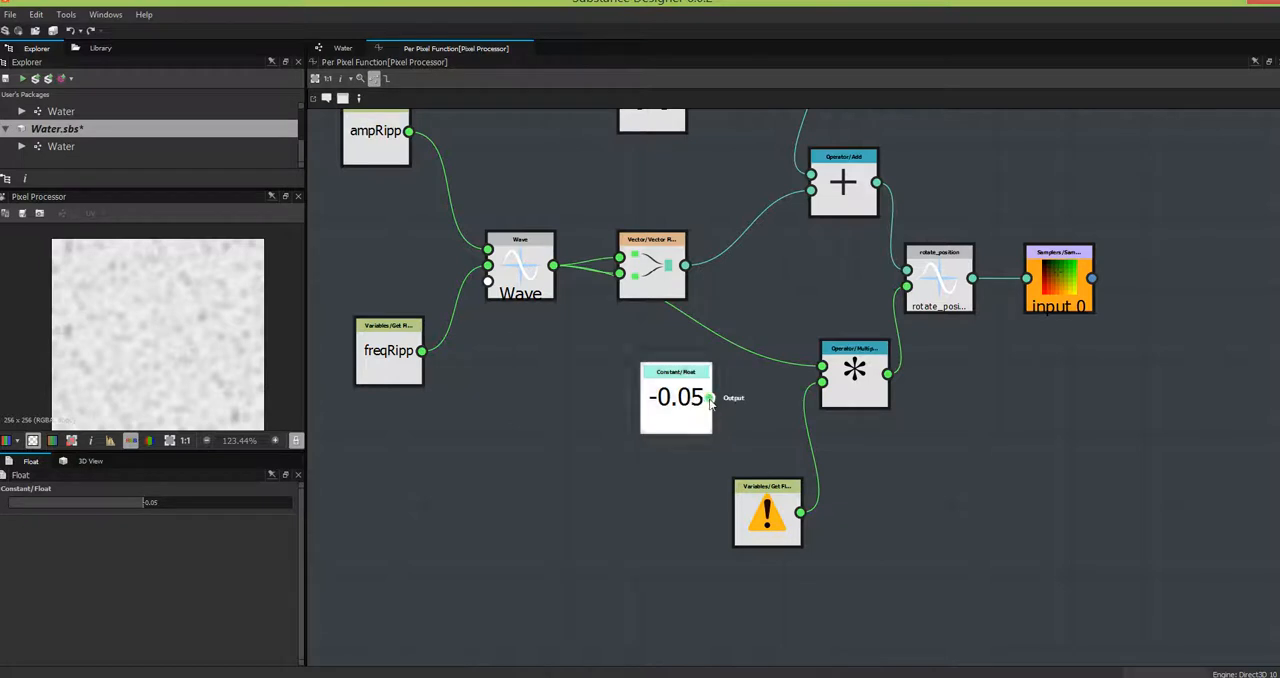
left_click_drag(708, 397, 822, 382)
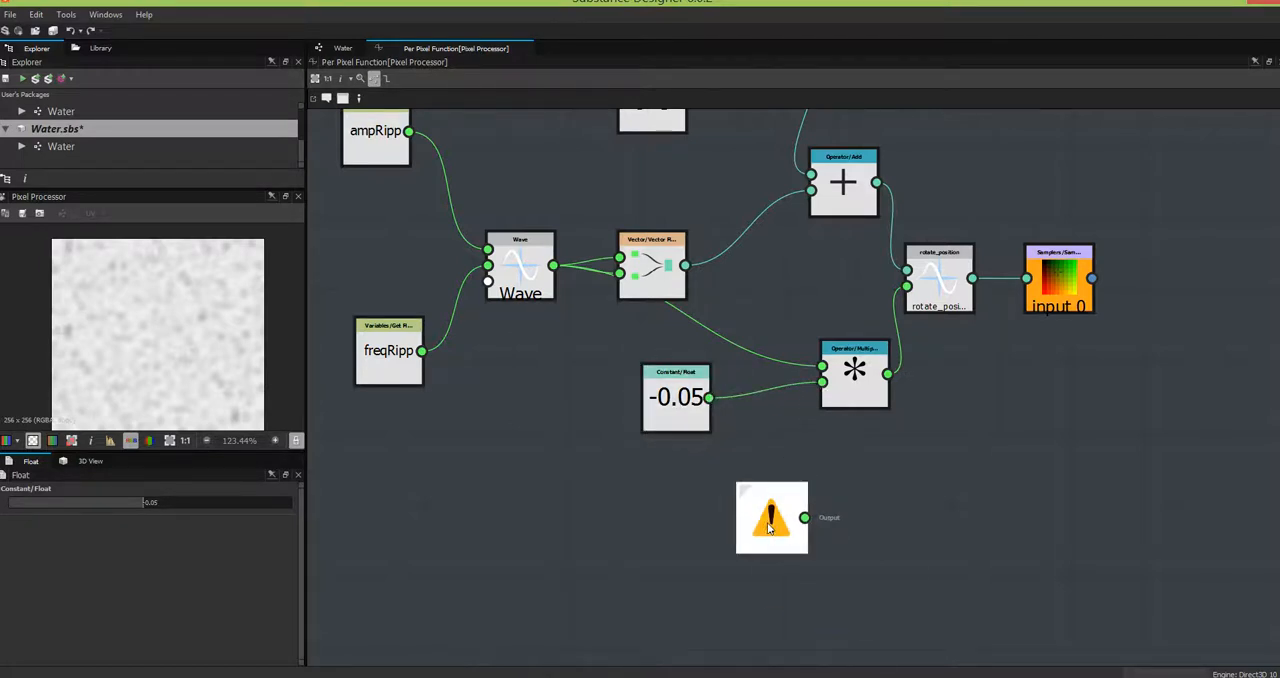
key("Delete")
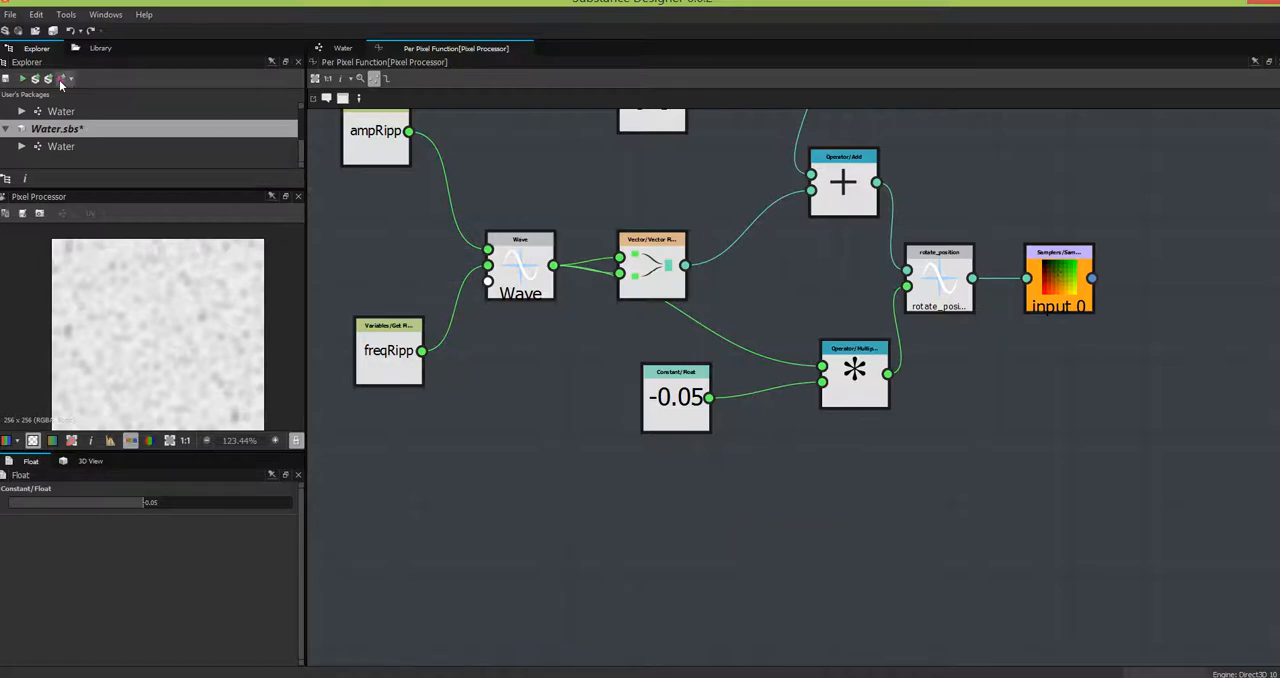
- Return to the Water graph and review its node network from the noises through to the outputs
left_click(341, 49)
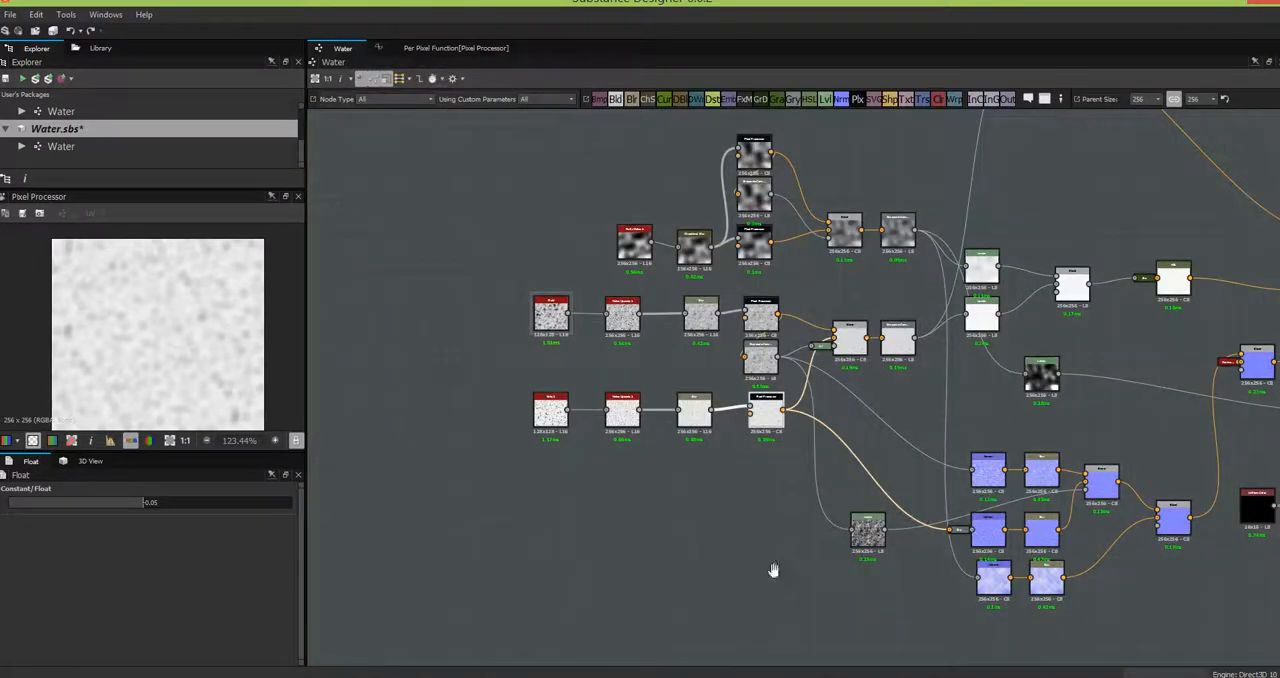
middle_click_drag(634, 586, 531, 577)
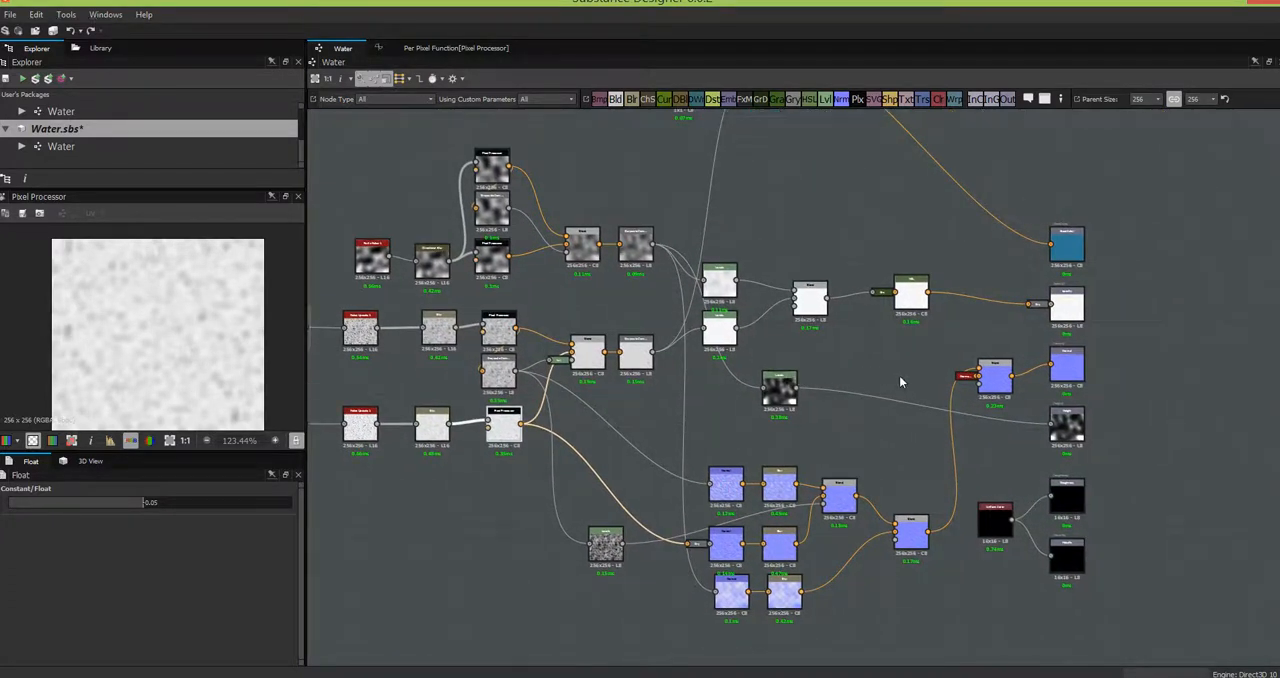
scroll(907, 373, "up", 3)
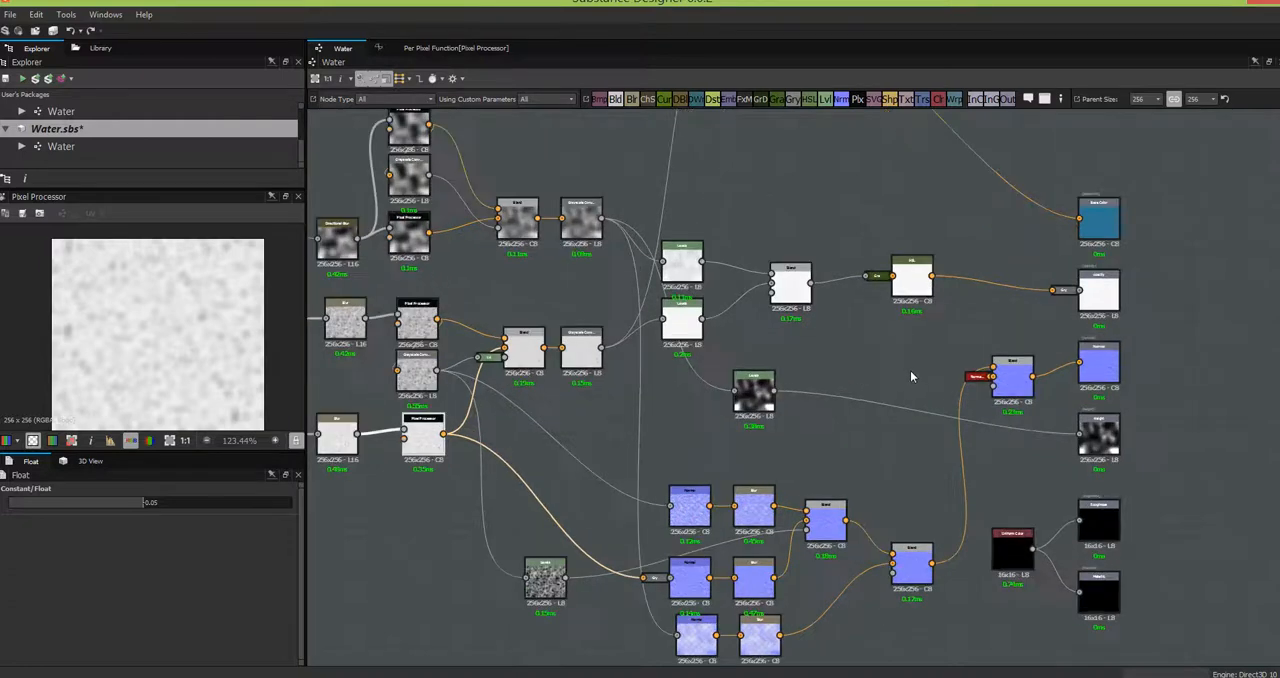
scroll(910, 376, "down", 2)
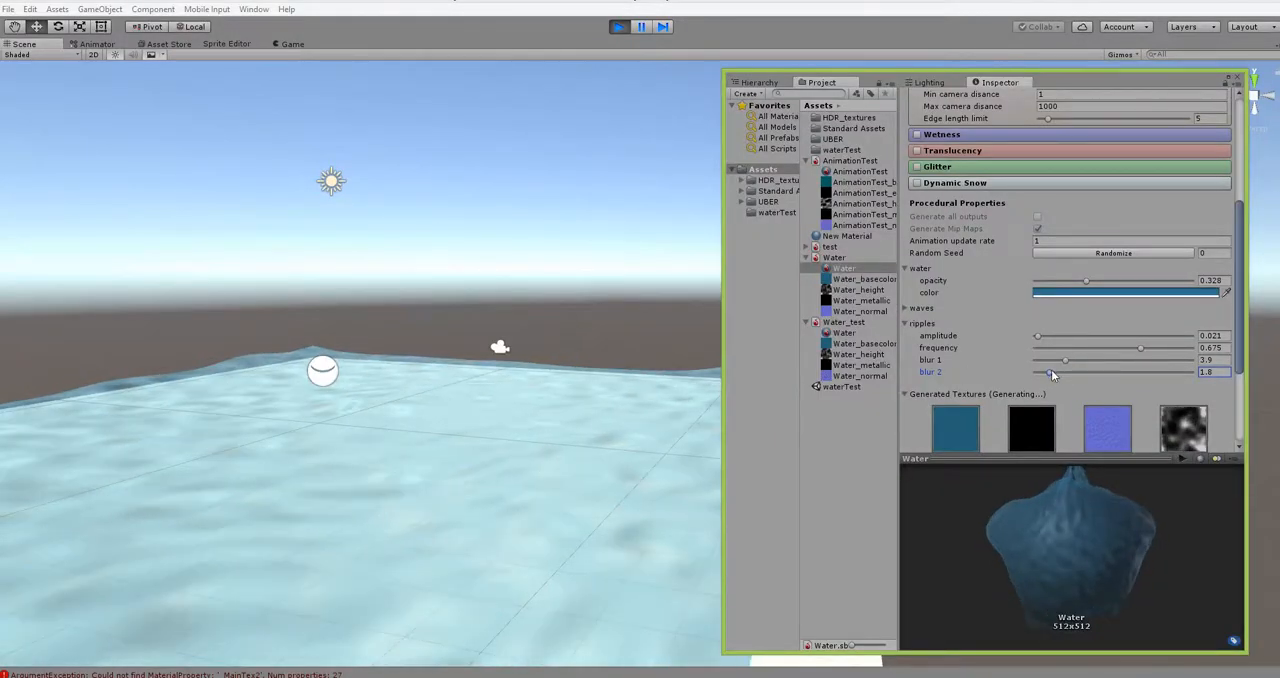
- Switch to Unity and set the Water material's ripples blur 1 to 2.7 and its tessellation displacement depth to 0.4
left_click_drag(1065, 360, 1056, 361)
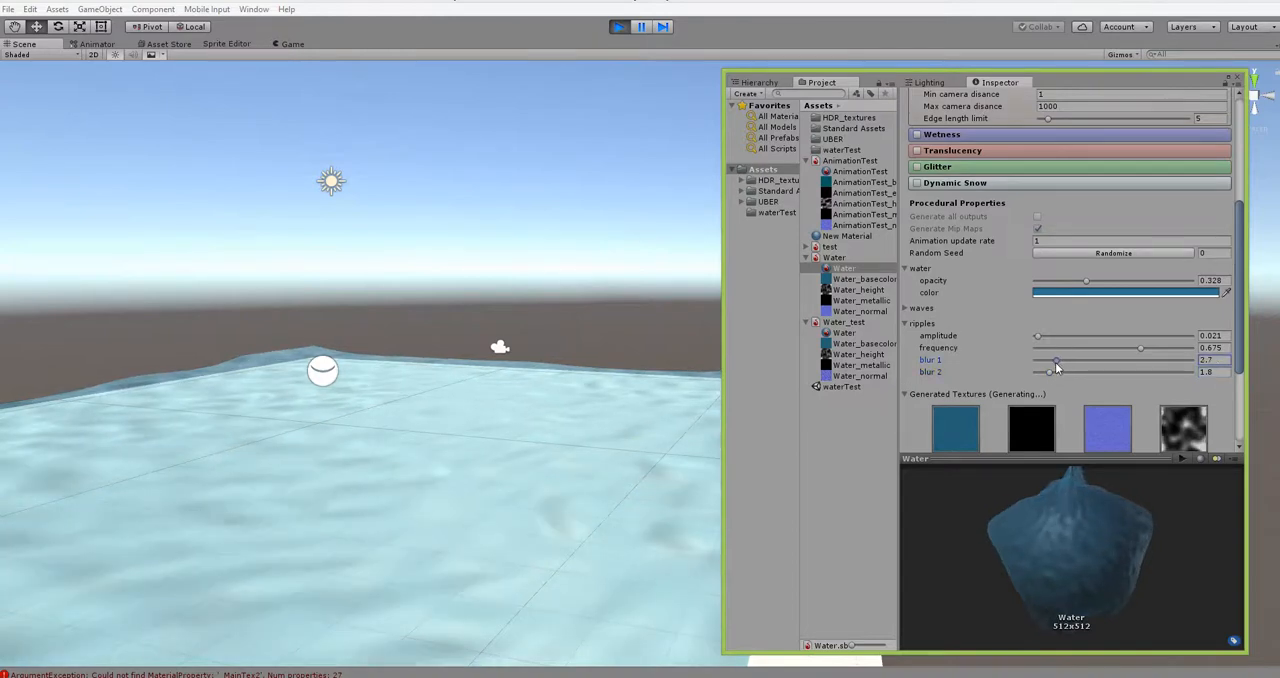
left_click_drag(606, 494, 400, 560, "alt")
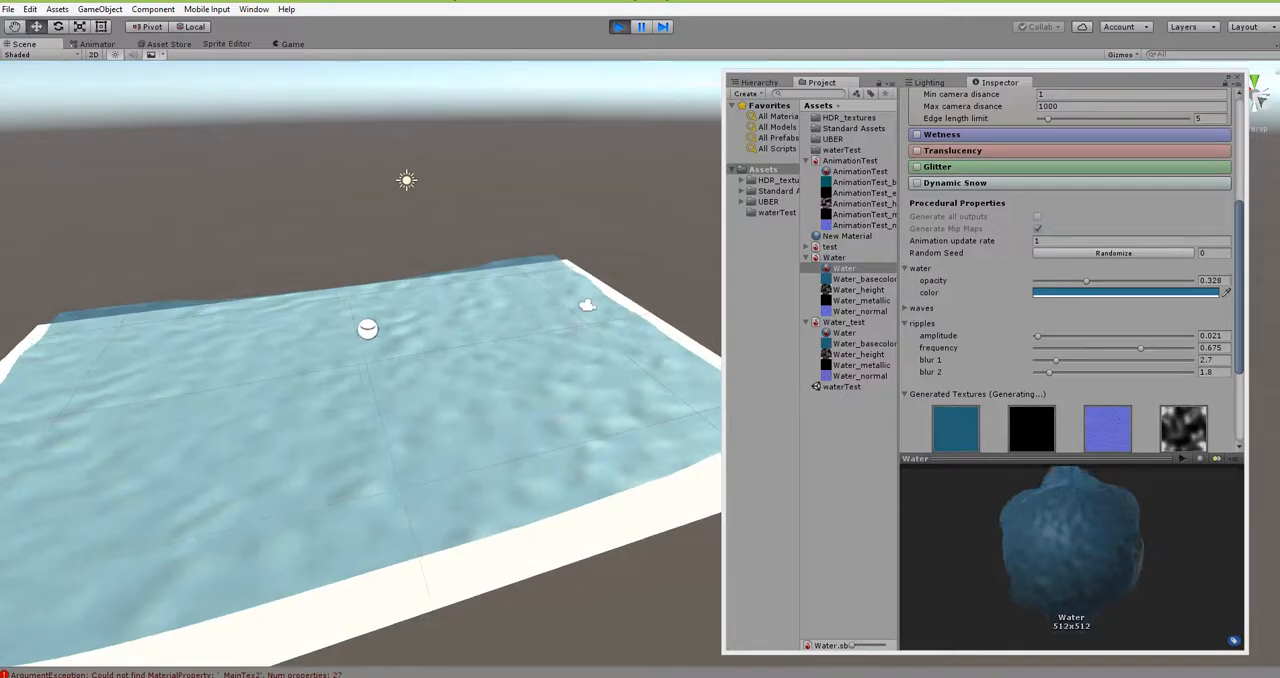
left_click_drag(1242, 308, 1240, 243)
left_click(1061, 206)
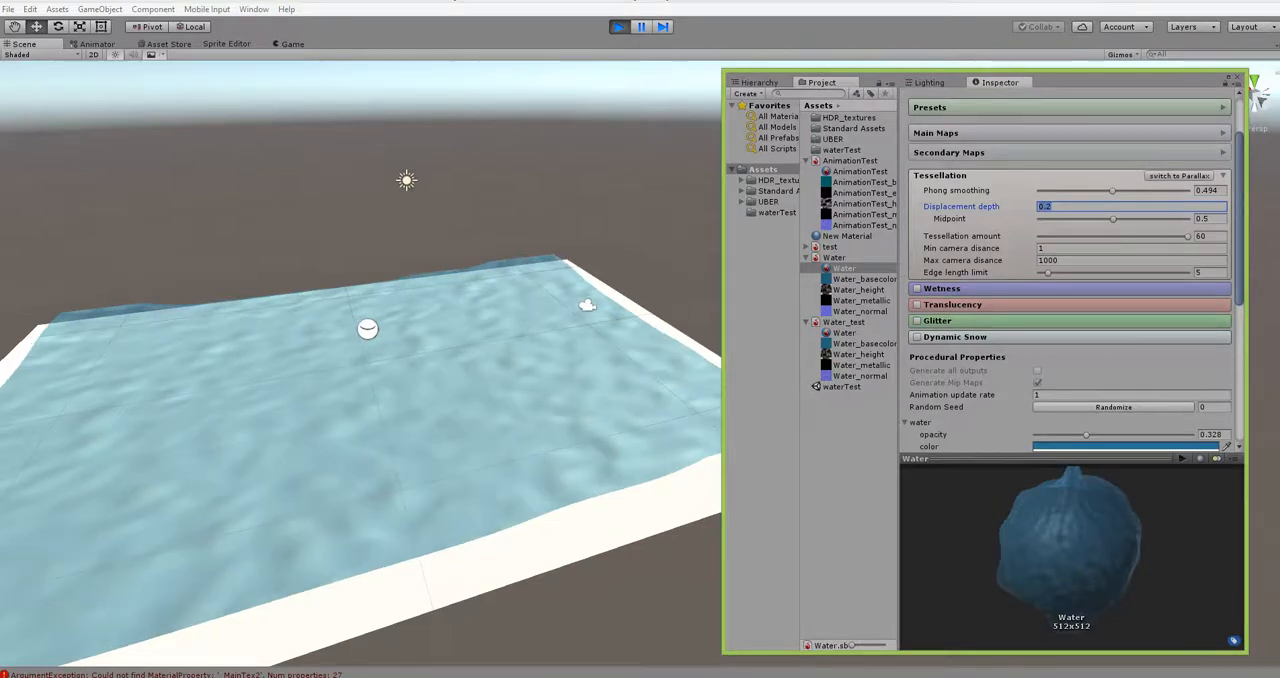
key("BackSpace")
type(".4")
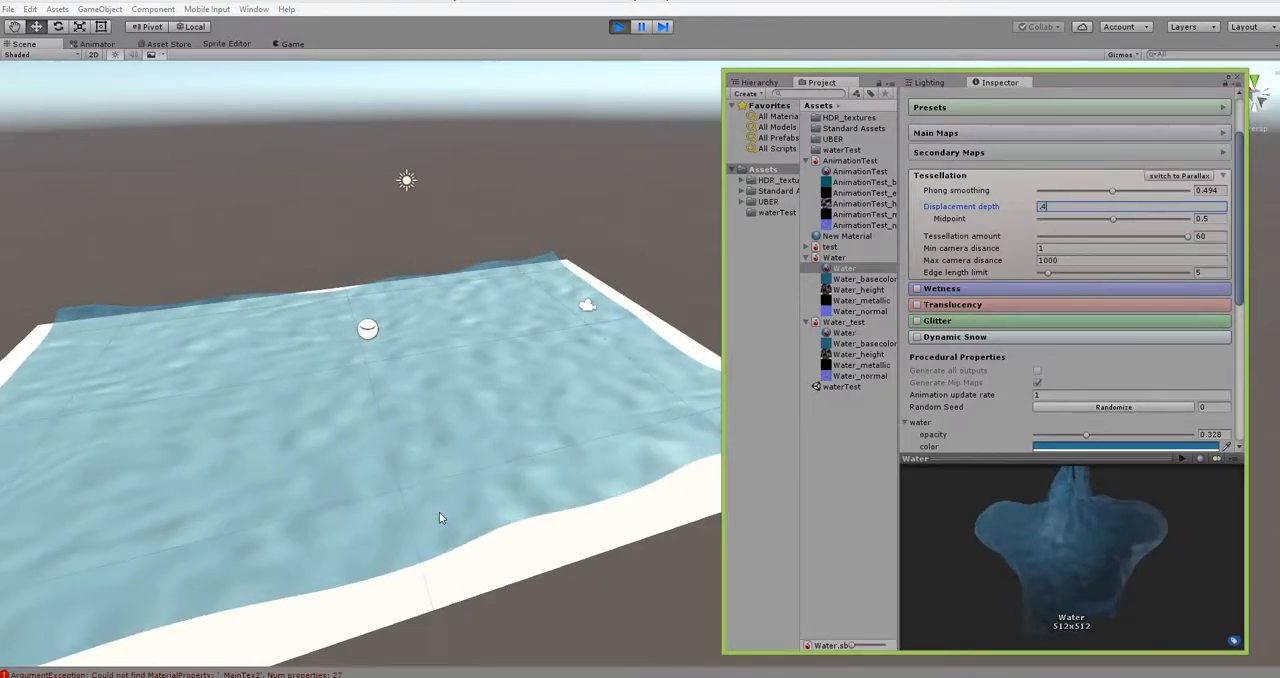
left_click_drag(439, 511, 630, 436, "alt")
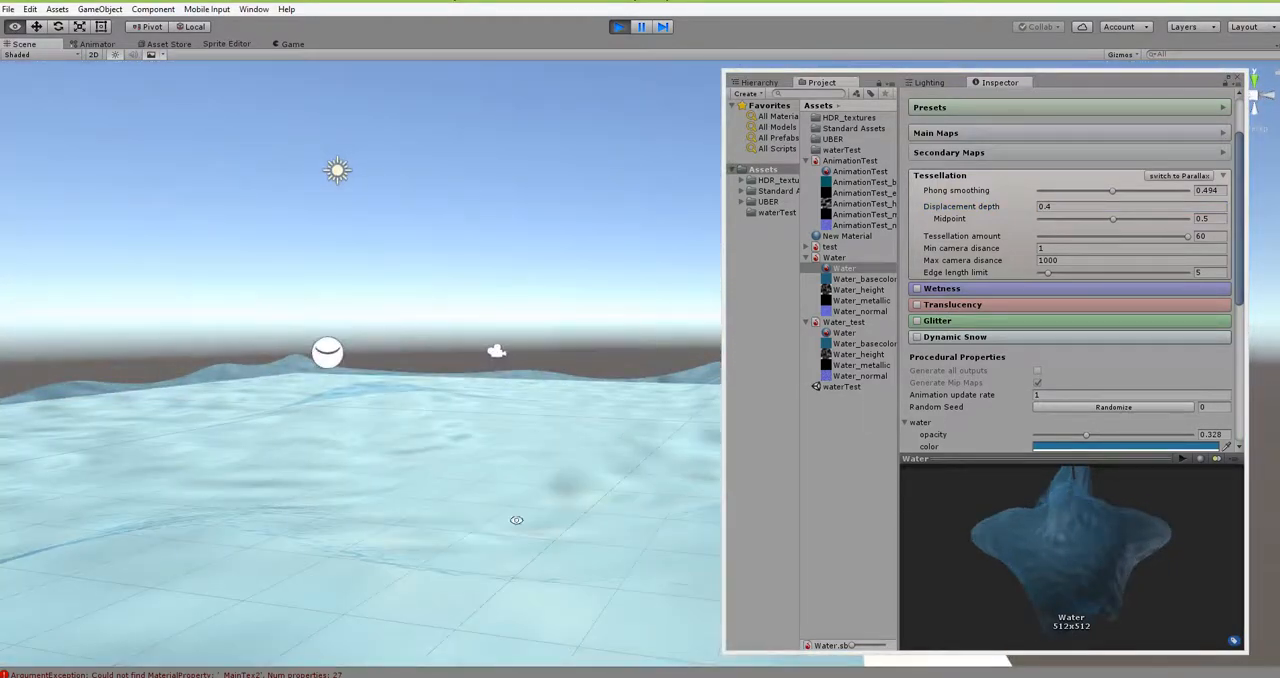
right_click_drag(480, 544, 488, 517, "alt")
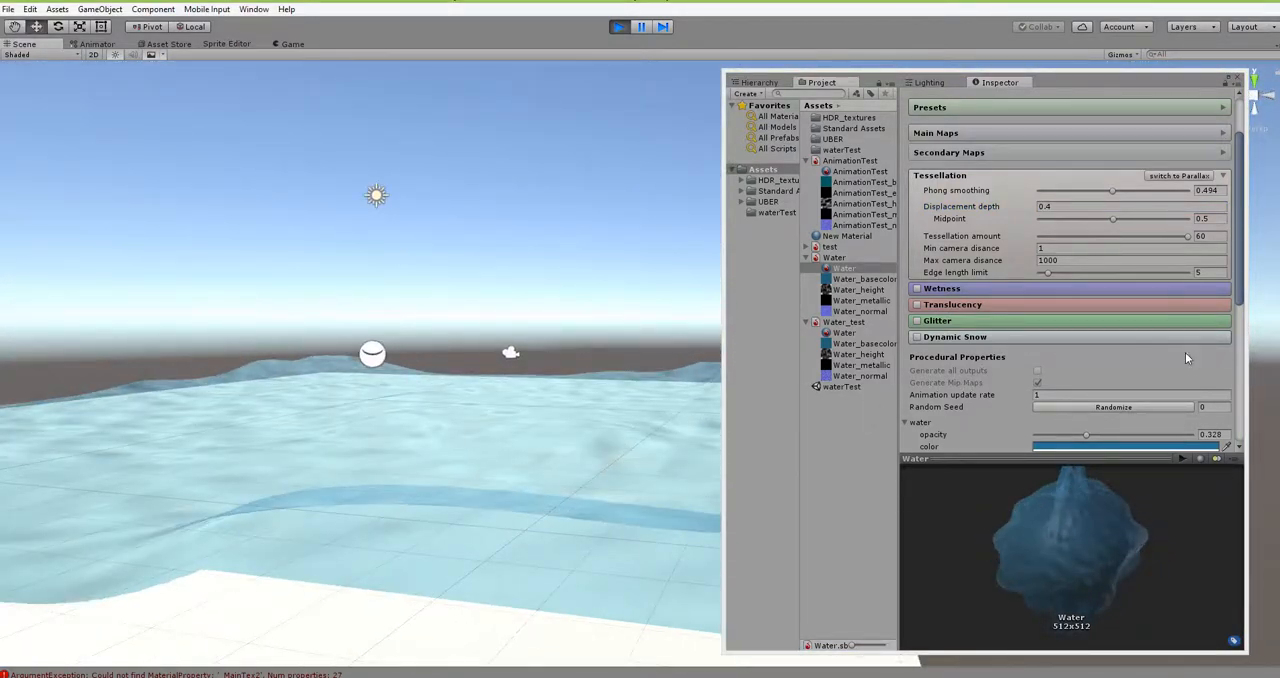
- Set the Water material's water opacity to 0.457 and inspect the surface from several angles
scroll(1140, 340, "down", 3)
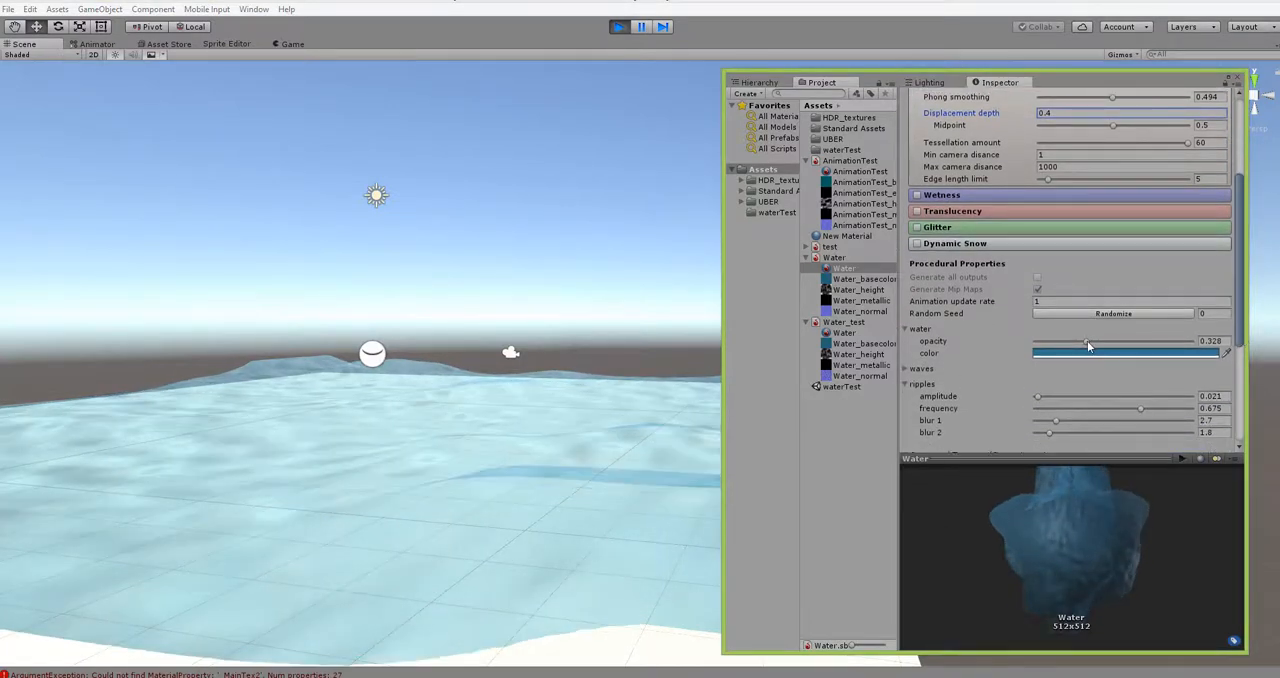
left_click_drag(1088, 341, 1117, 339)
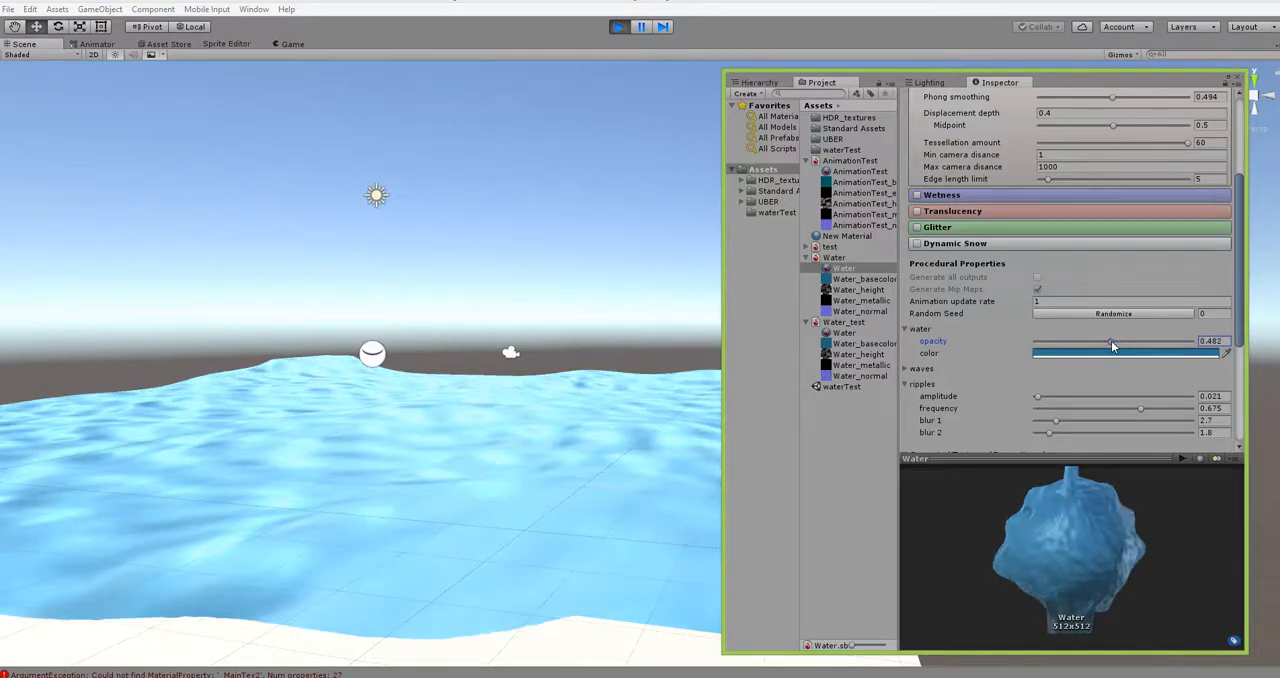
left_click_drag(1112, 345, 1108, 347)
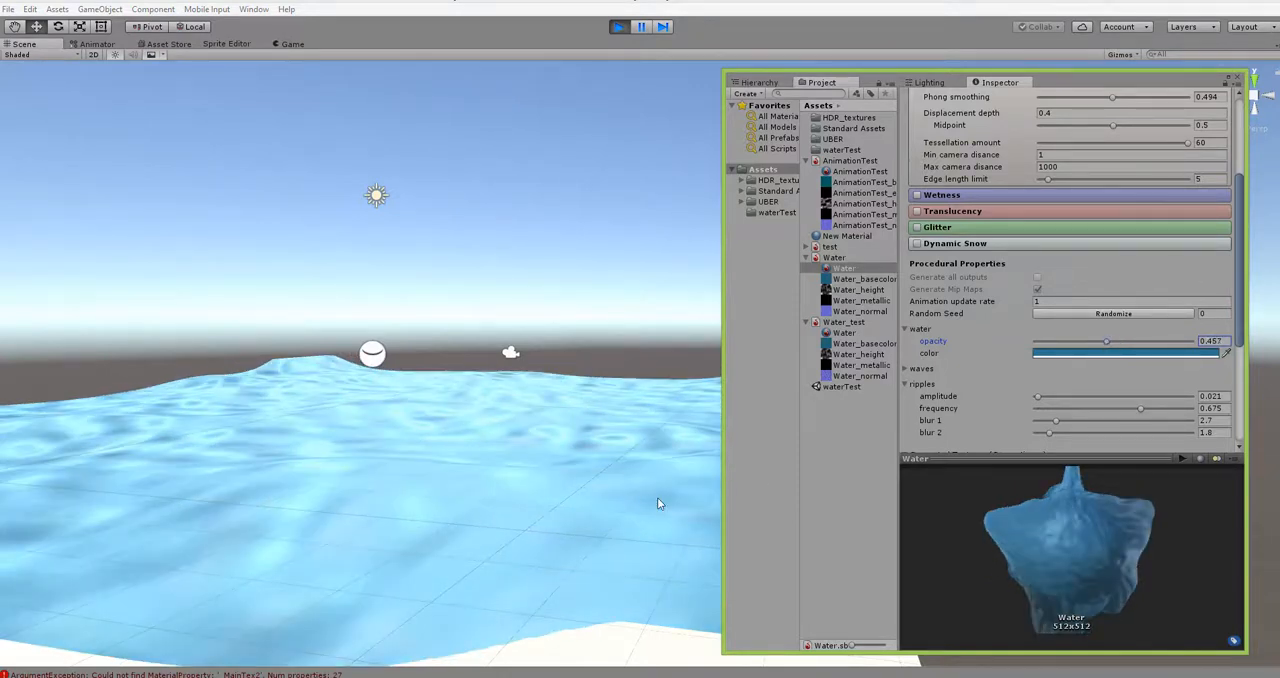
left_click_drag(572, 536, 626, 566, "alt")
right_click_drag(626, 566, 477, 491, "alt")
left_click_drag(557, 503, 480, 583, "alt")
right_click_drag(480, 583, 503, 552, "alt")
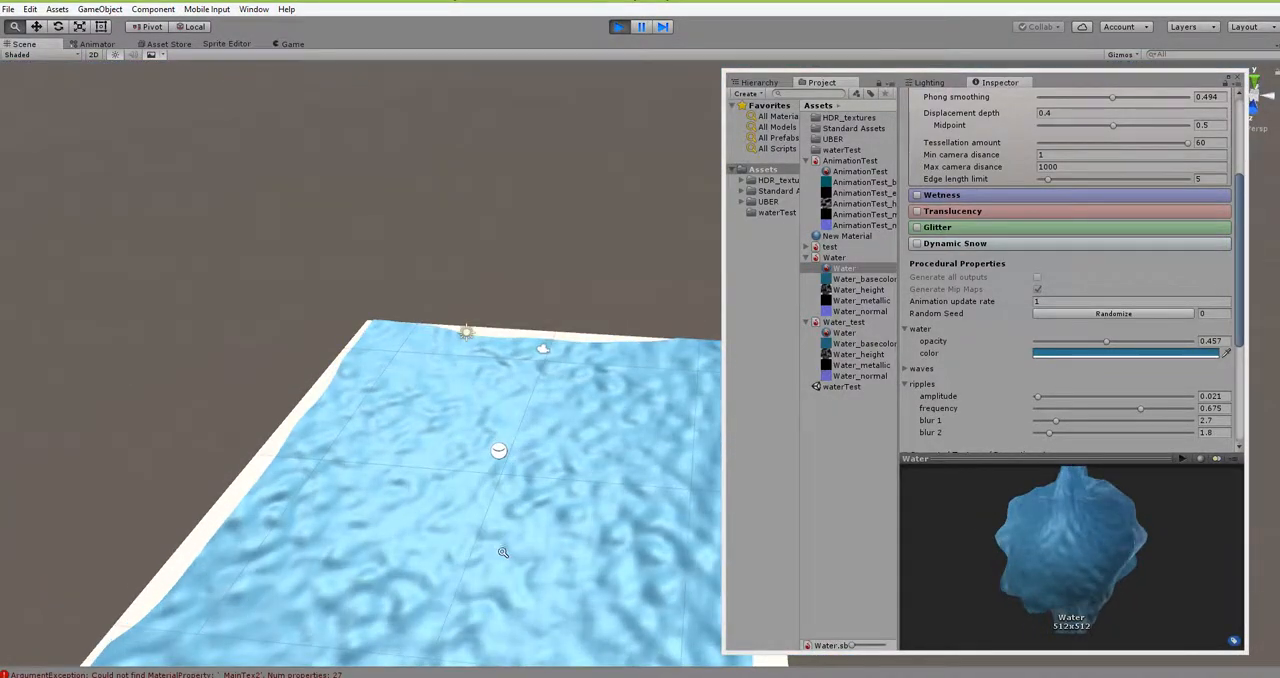
left_click_drag(503, 552, 563, 449, "alt")
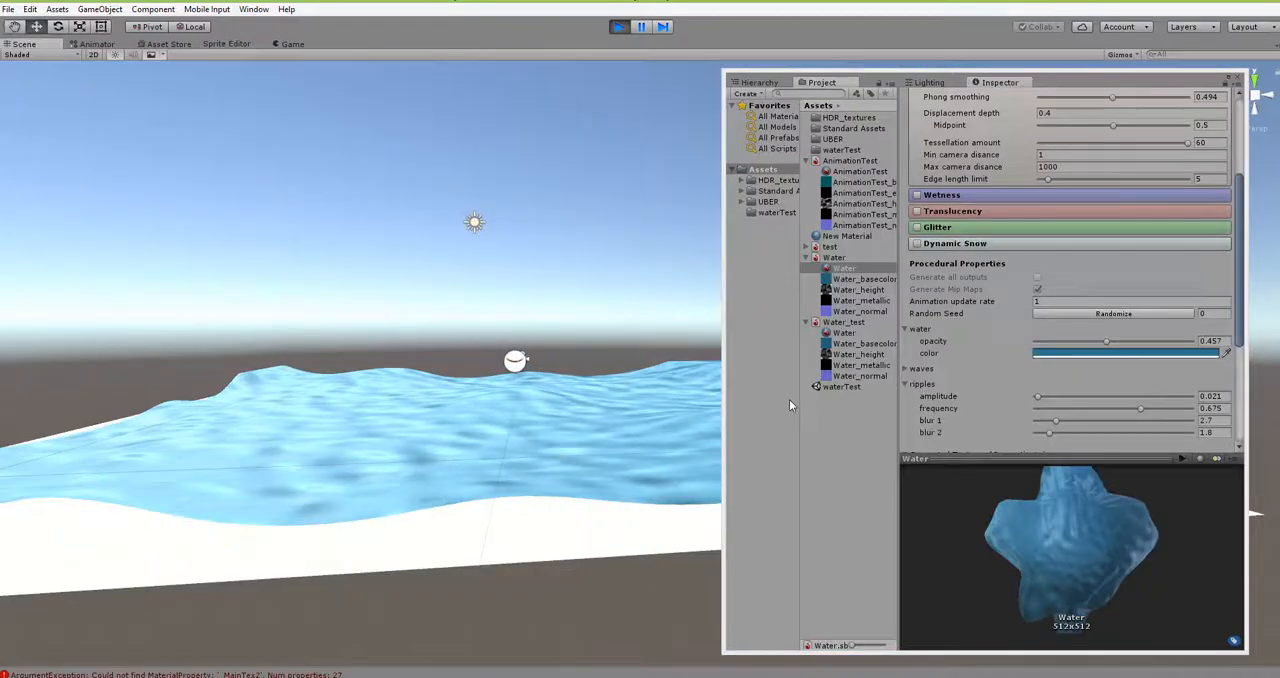
- Switch to Substance Designer, align the two Noise Upscale nodes in the ripples branches and select the upper one
key("alt+Tab")
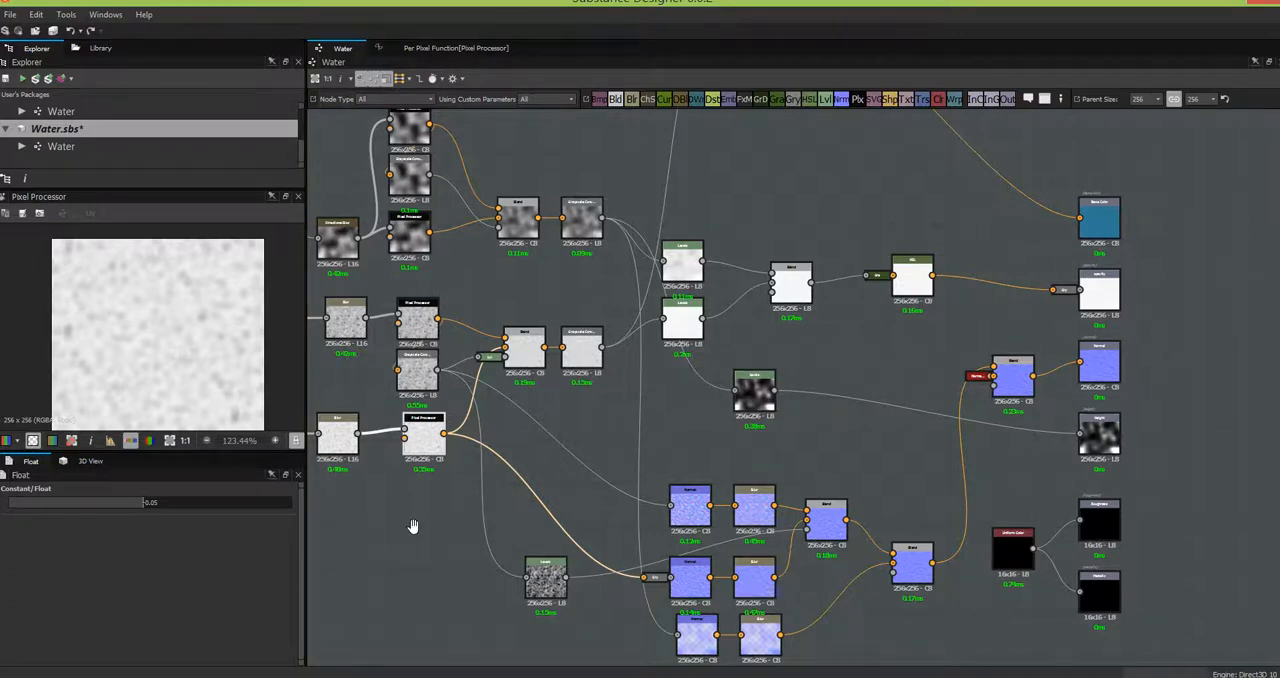
middle_click_drag(438, 532, 749, 551)
left_click_drag(624, 383, 609, 383)
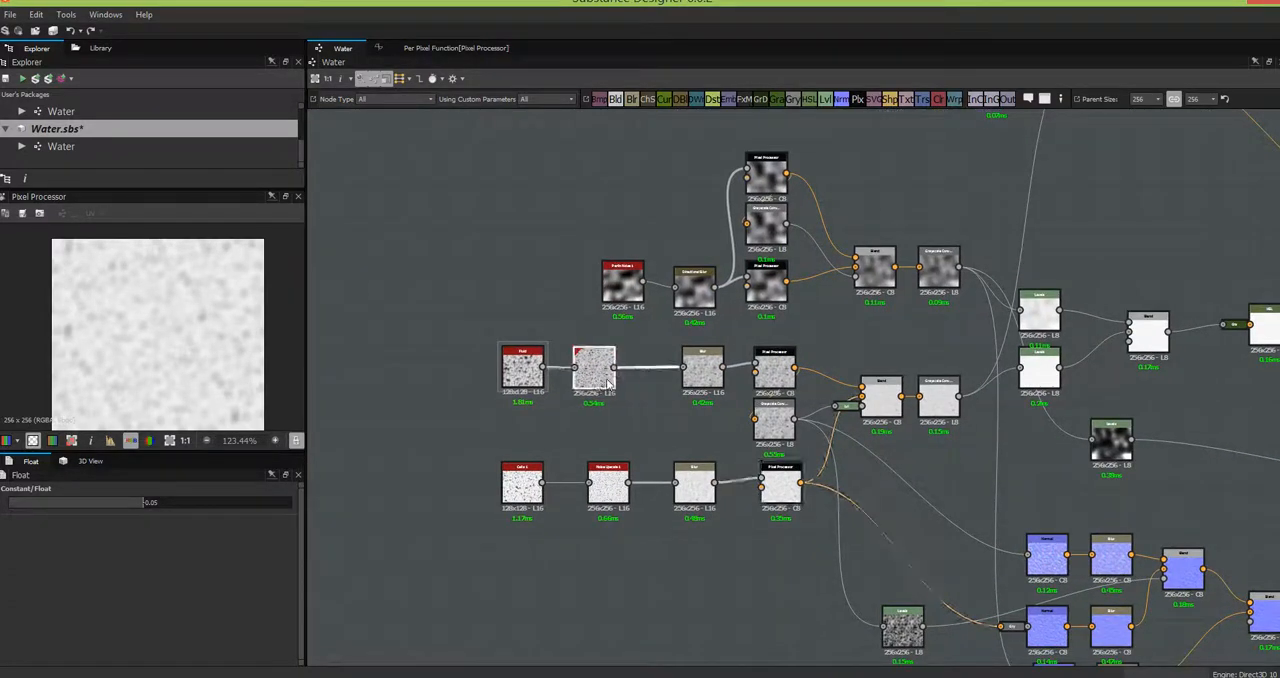
mouse_move(615, 490)
left_mouse_down()
mouse_move(589, 490)
mouse_move(600, 481)
left_mouse_up()
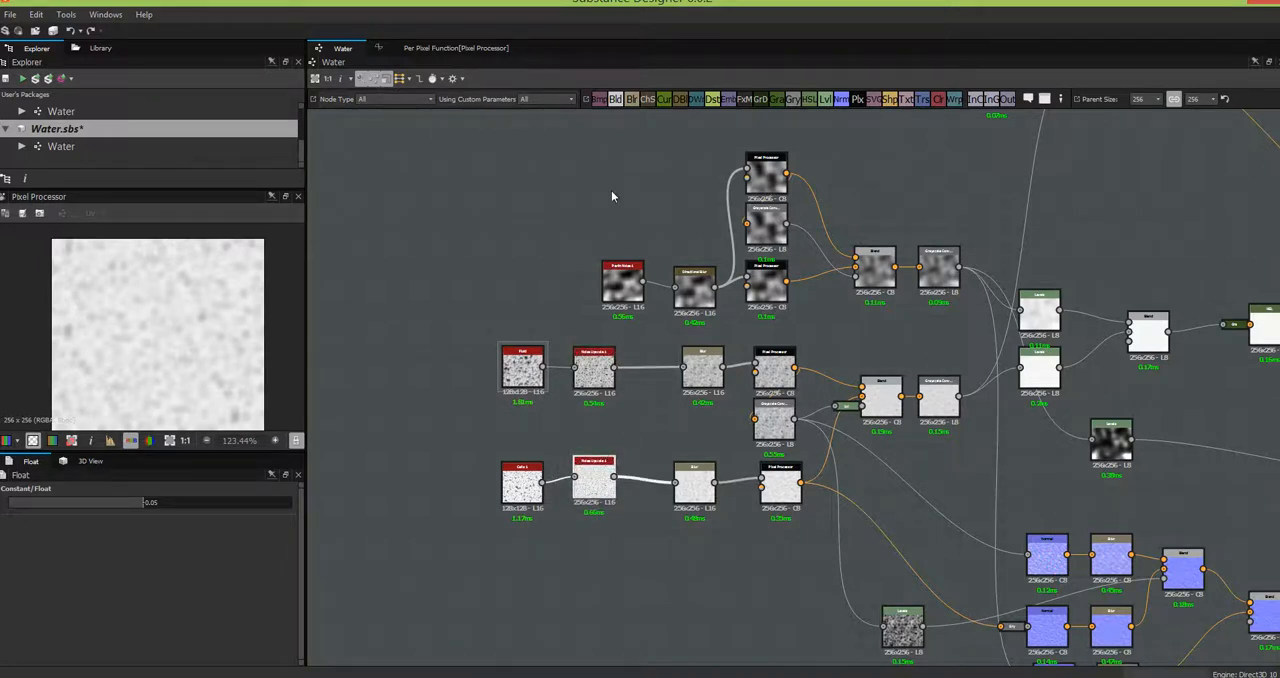
left_click(591, 377)
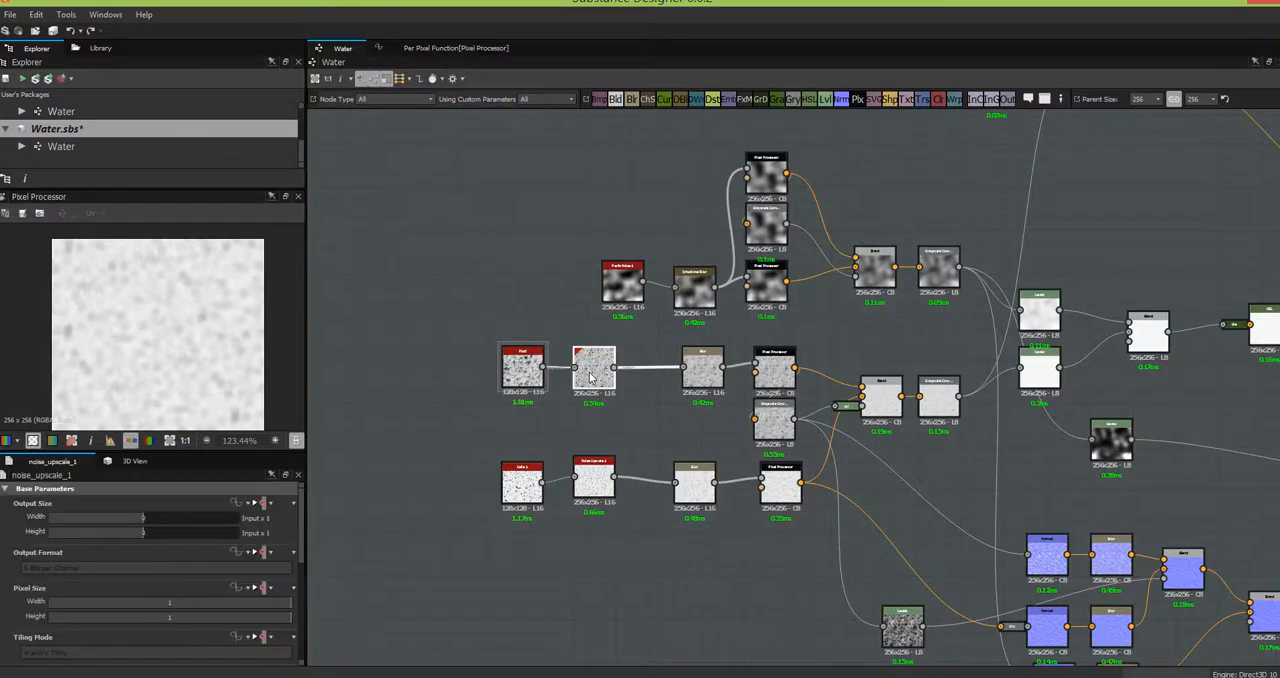
- Add two Noise Upscale 1 nodes from the library to empty space near the ripples branches
left_click(100, 48)
left_click_drag(152, 166, 491, 280)
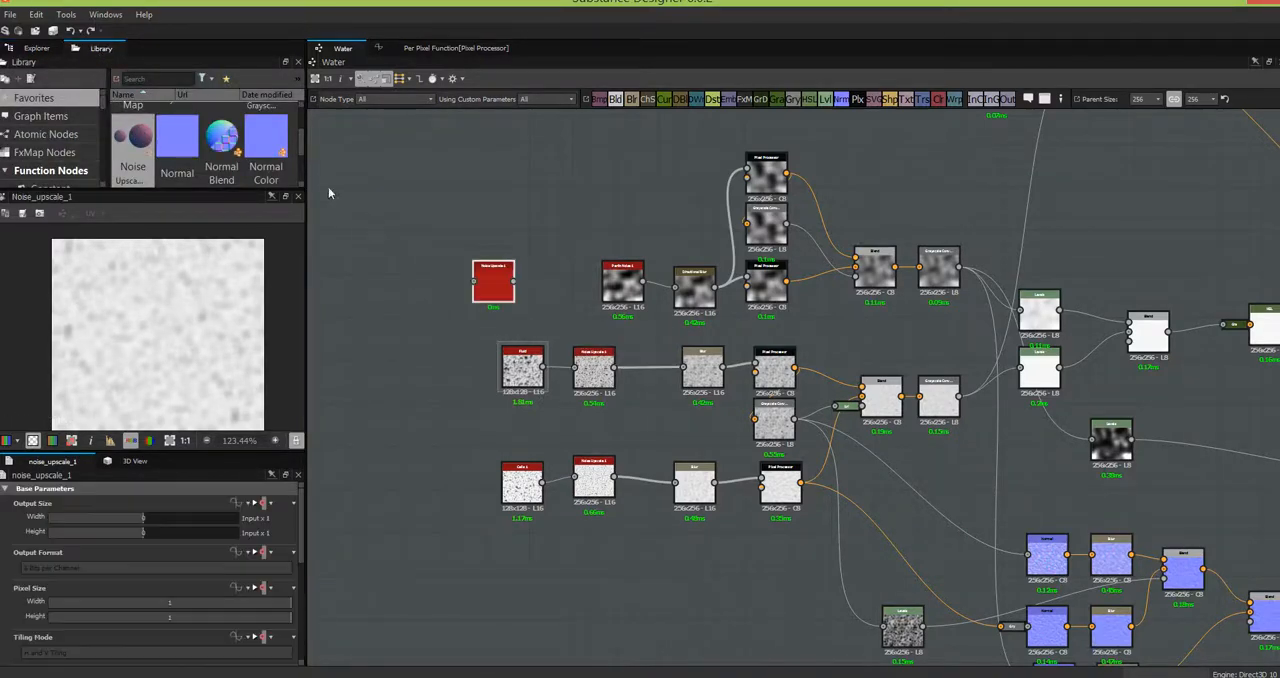
left_click_drag(133, 140, 437, 355)
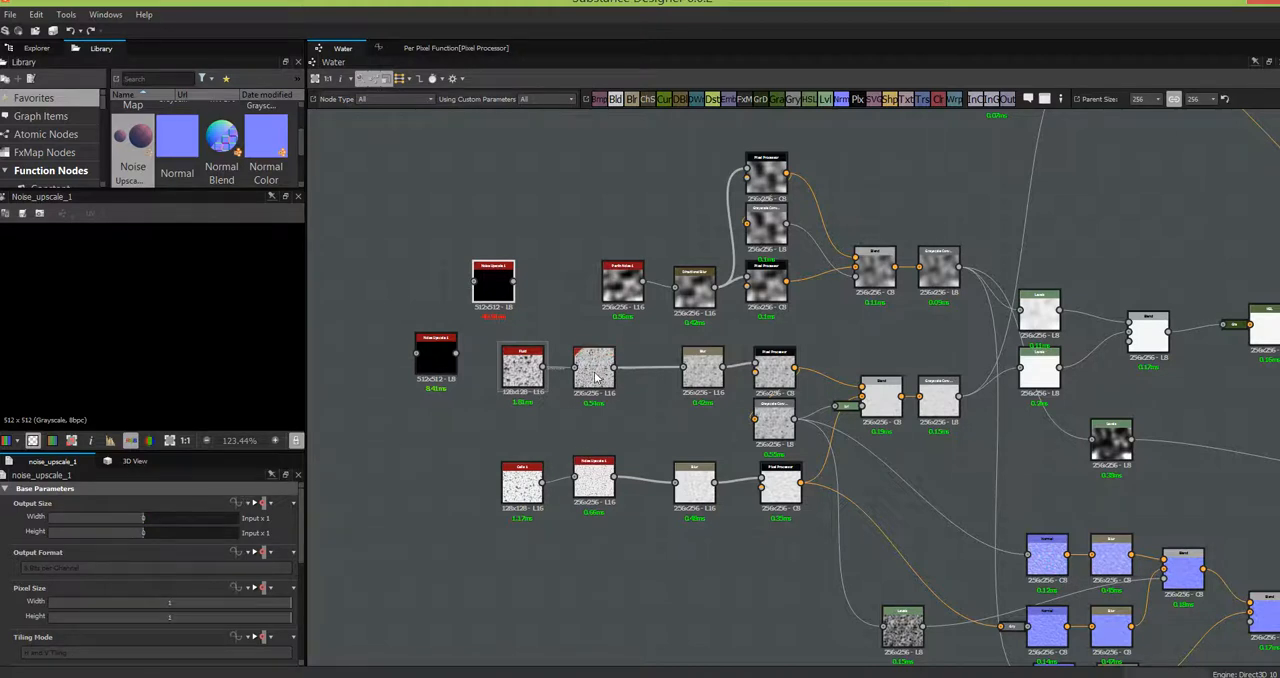
- Set the relative output size of both new Noise Upscale nodes to -1 in width and height
left_click(140, 520)
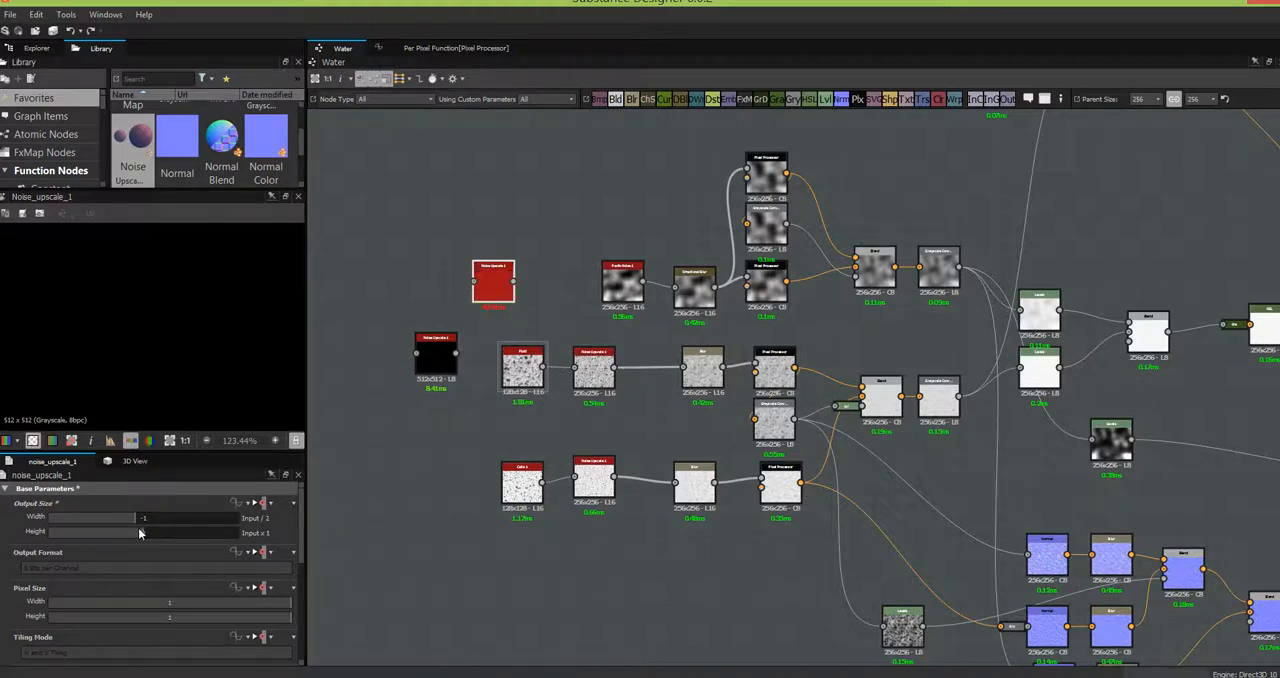
left_click(138, 534)
left_click(435, 358)
left_click(140, 518)
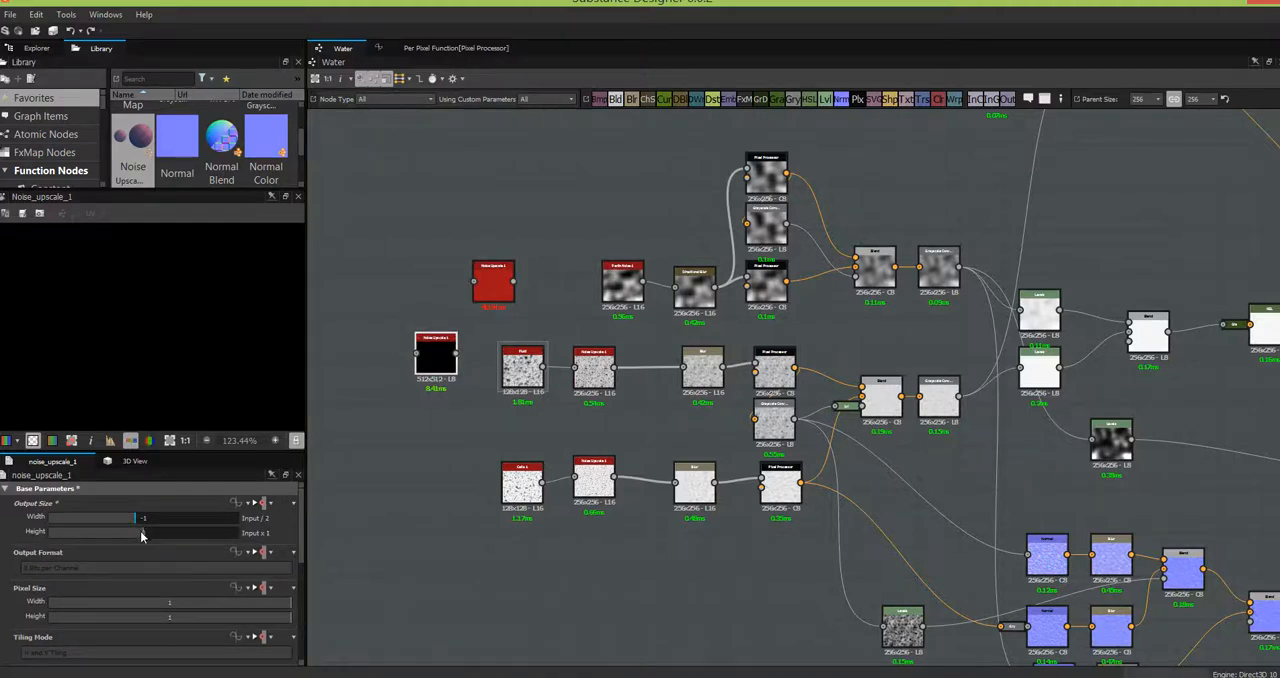
left_click(140, 532)
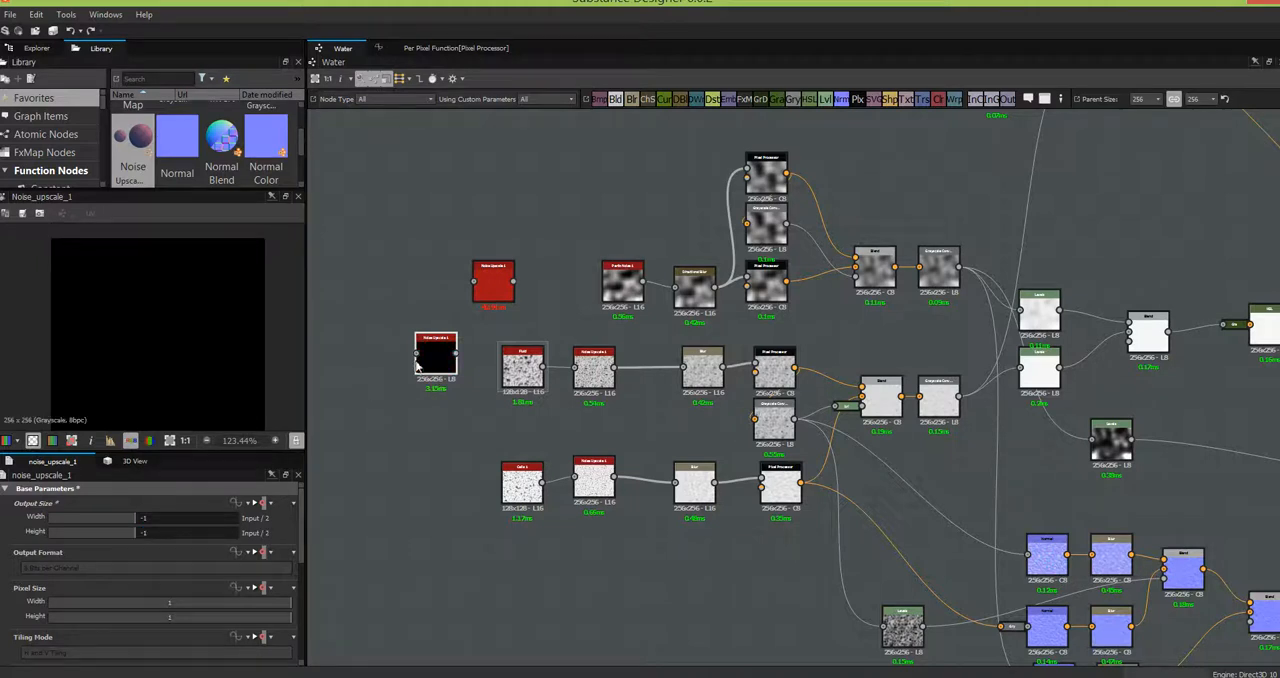
- Insert one new Noise Upscale node between the existing Noise Upscale and Blur nodes of the lower ripples branch
left_click_drag(426, 368, 677, 570)
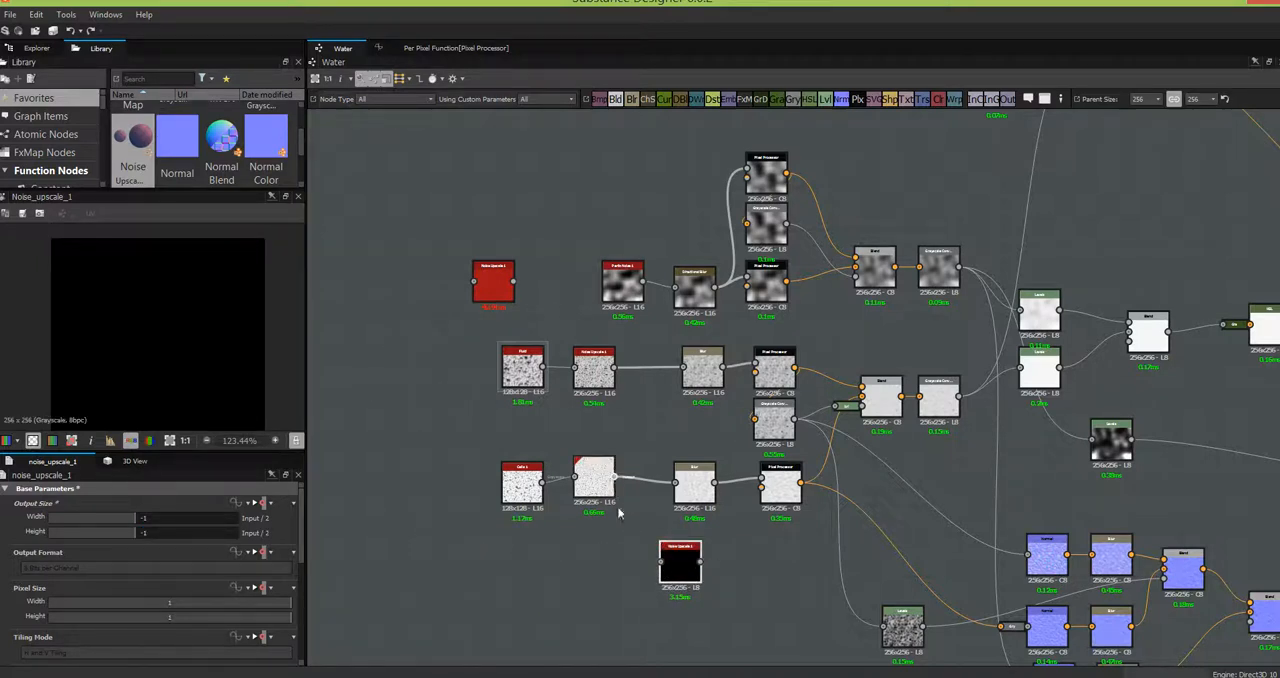
left_click_drag(615, 480, 675, 483)
left_click(695, 480)
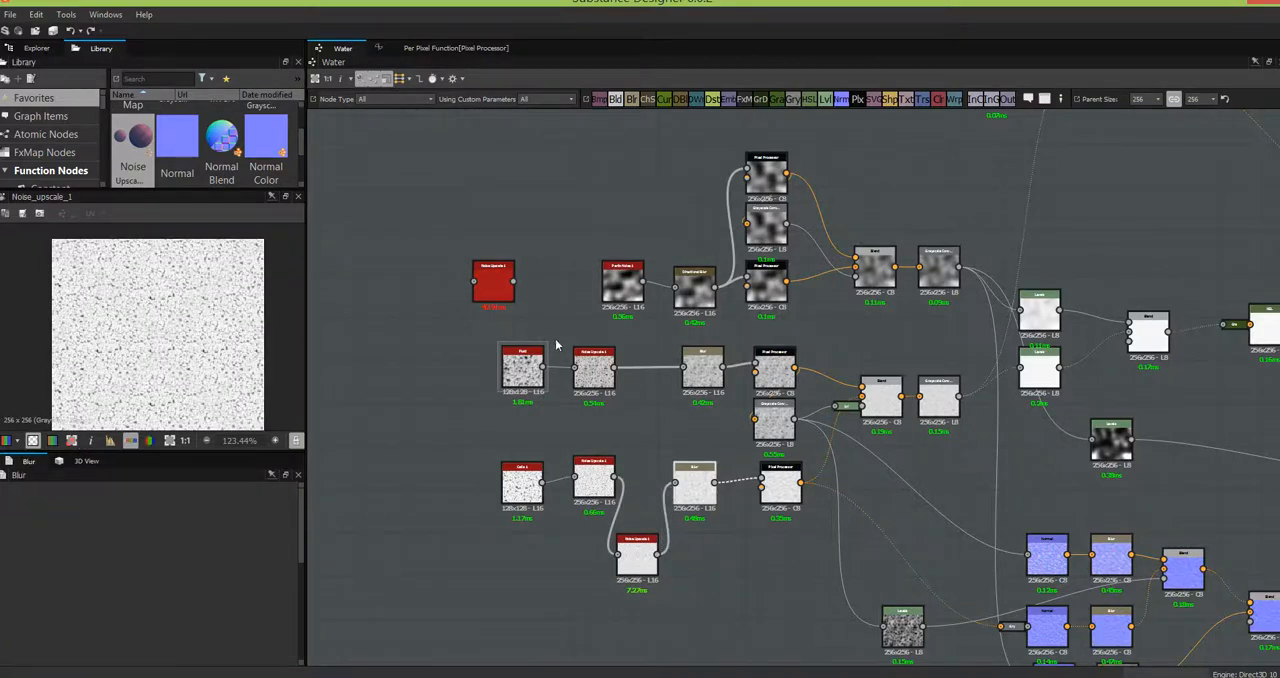
- Insert the other new Noise Upscale node before the upper ripples branch's Blur and align both new nodes with their rows
left_click_drag(493, 282, 648, 415)
left_click_drag(615, 368, 626, 419)
left_click(648, 422)
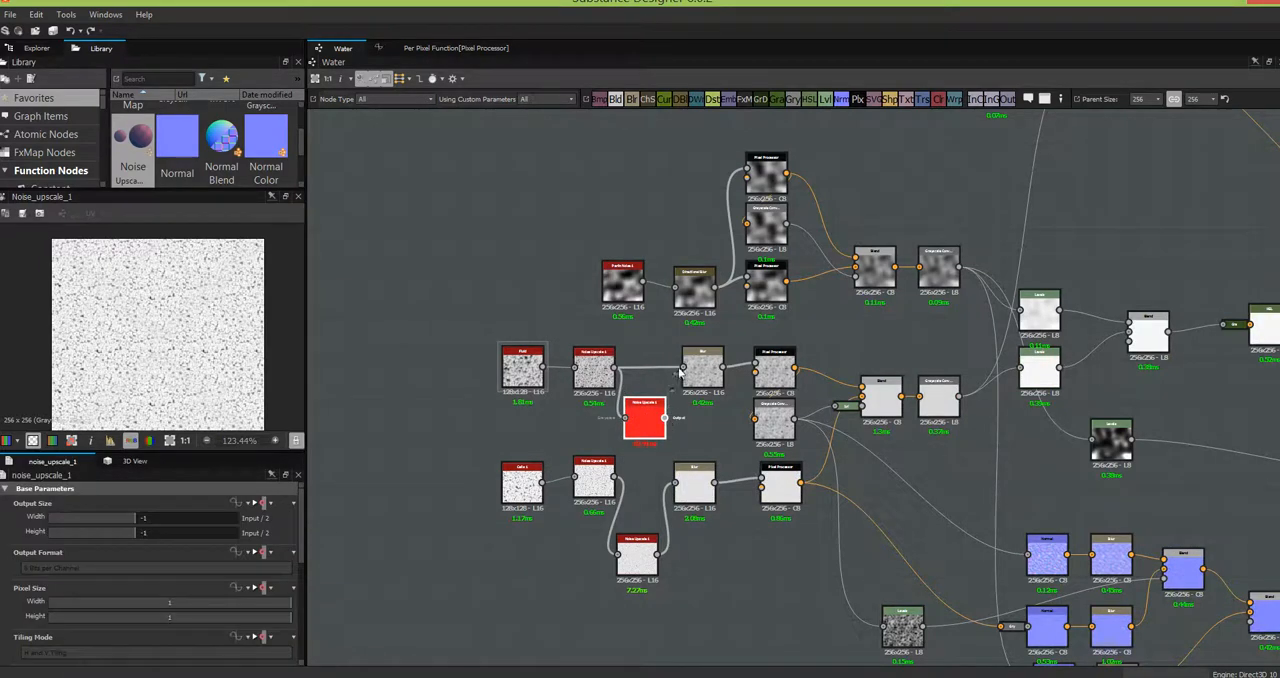
left_click_drag(642, 428, 655, 383)
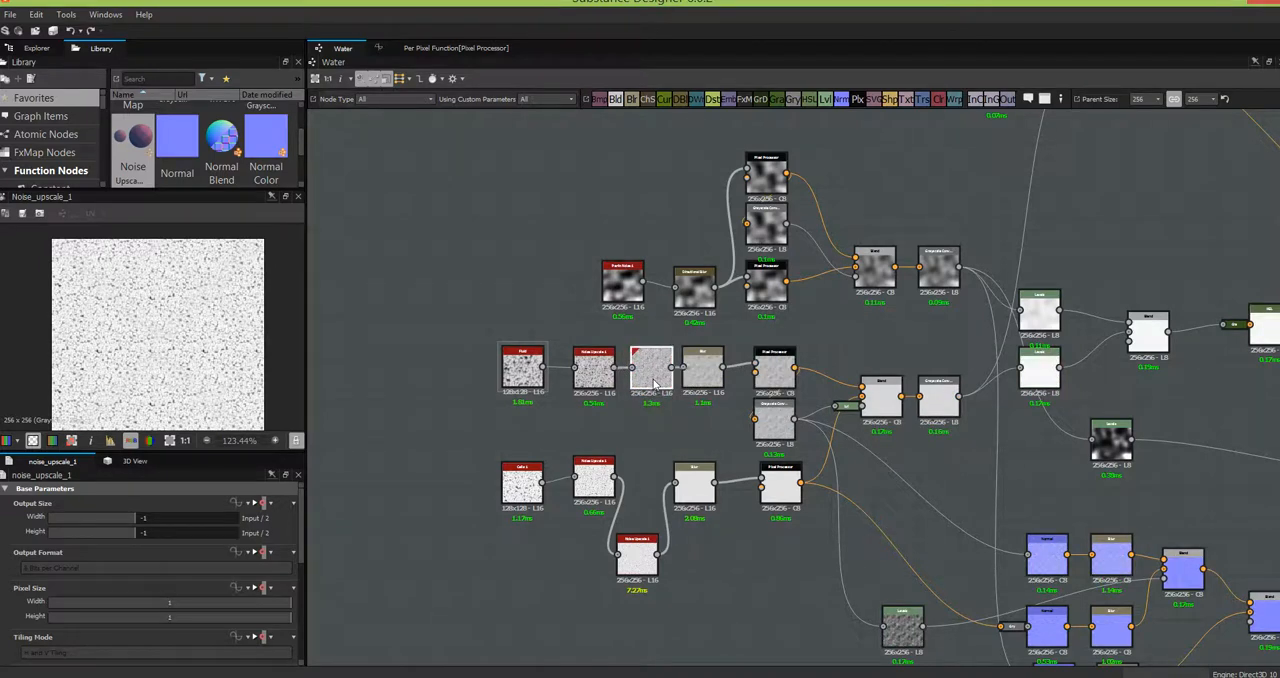
left_click_drag(632, 546, 638, 485)
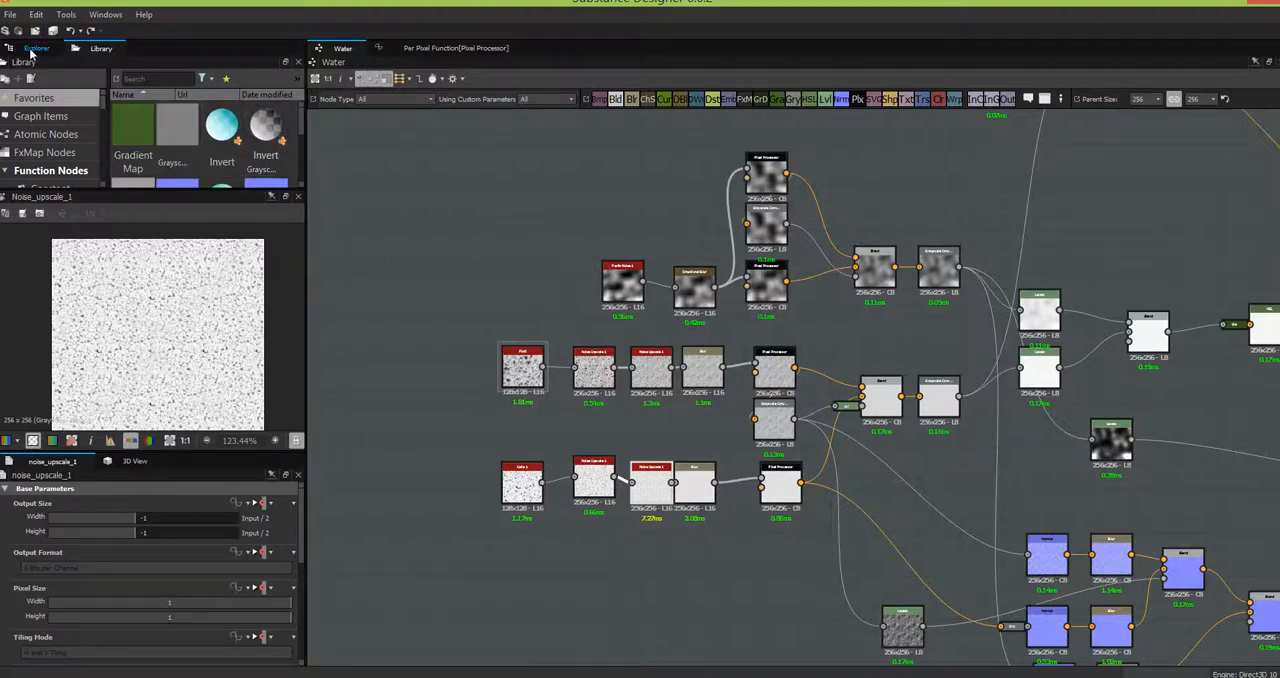
- Save the Water.sbs package and switch to Unity to view the updated water surface
left_click(33, 49)
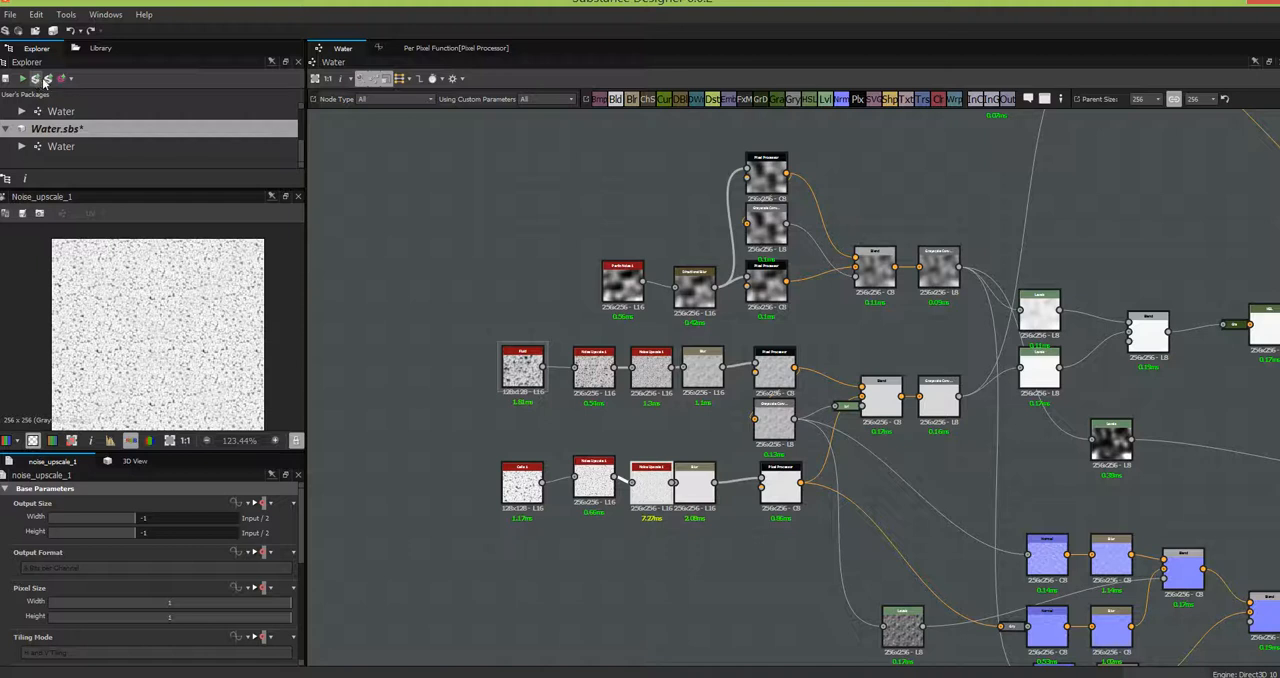
key("ctrl+s")
key("alt+Tab")
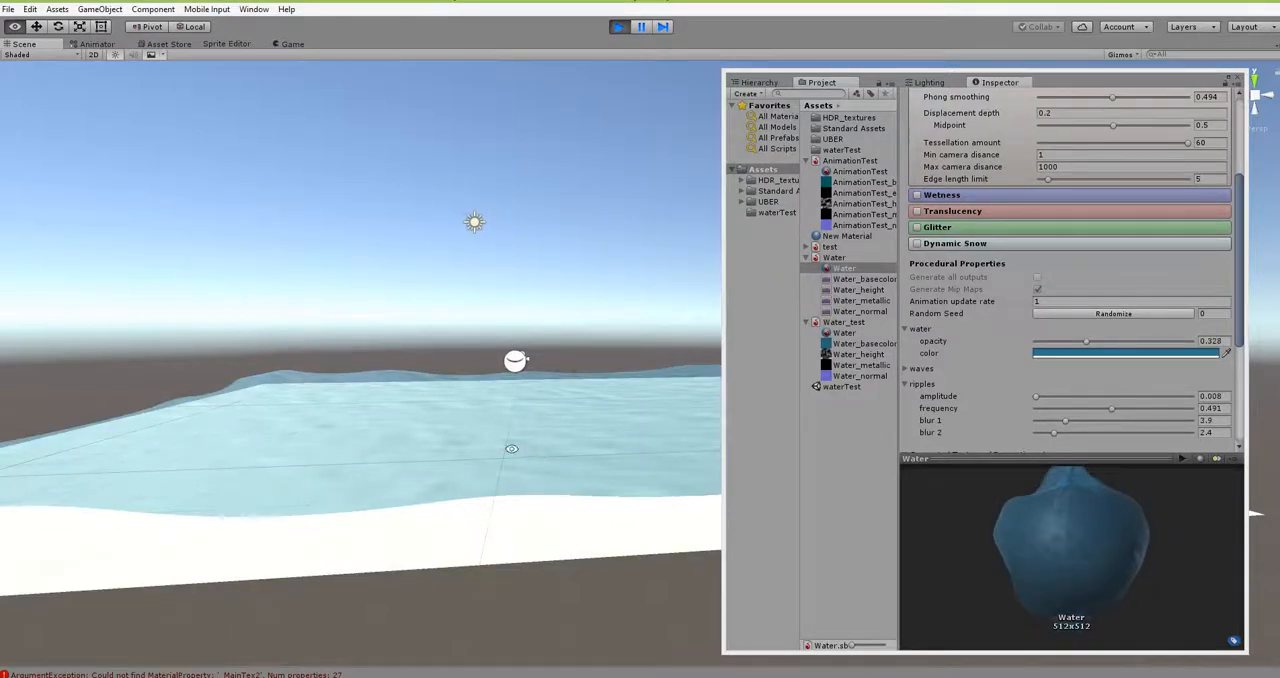
mouse_move(515, 449)
left_mouse_down("alt")
mouse_move(512, 514)
mouse_move(504, 468)
left_mouse_up("alt")
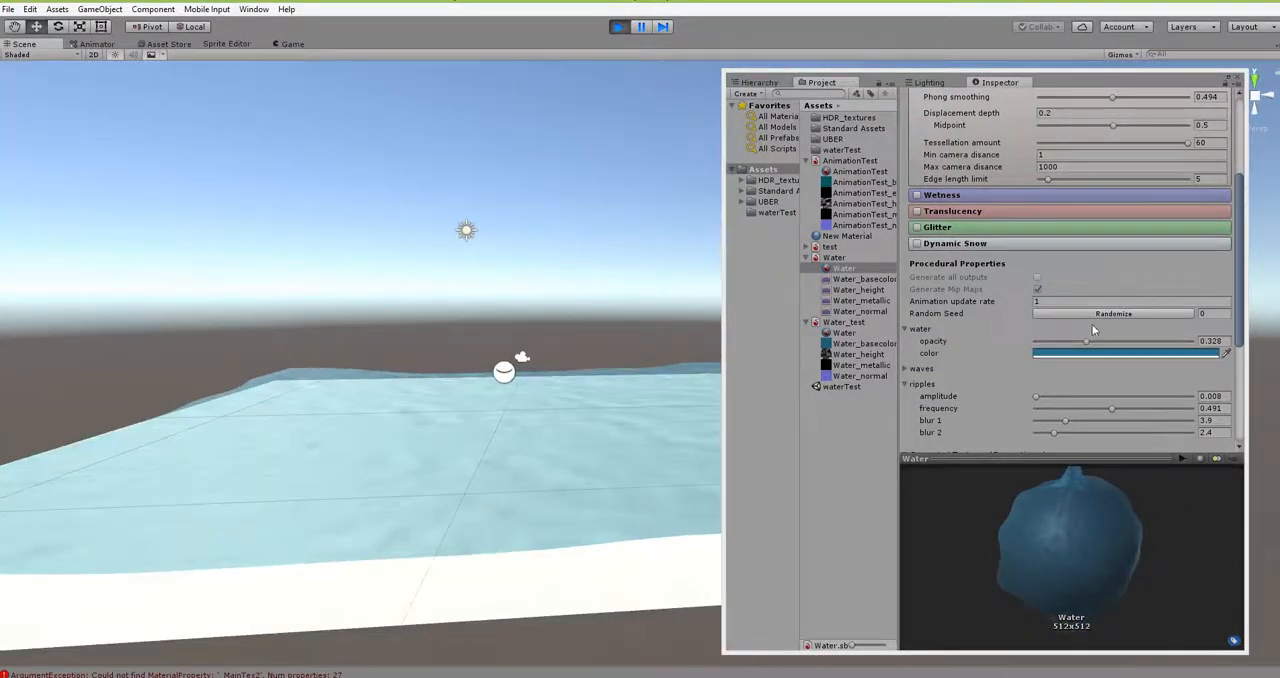
- Set the Water material's opacity to 0.525 and ripples amplitude to 0.038, and adjust the ripples blur
left_click_drag(1088, 341, 1118, 342)
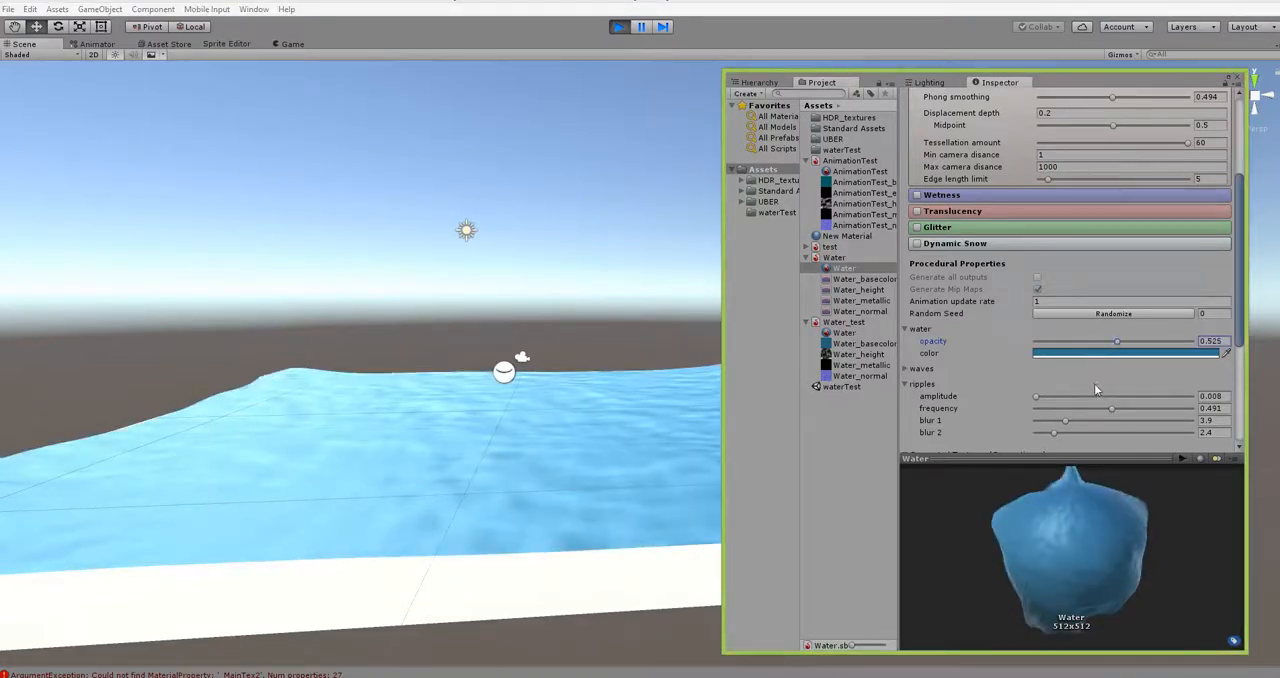
left_click_drag(1037, 397, 1041, 396)
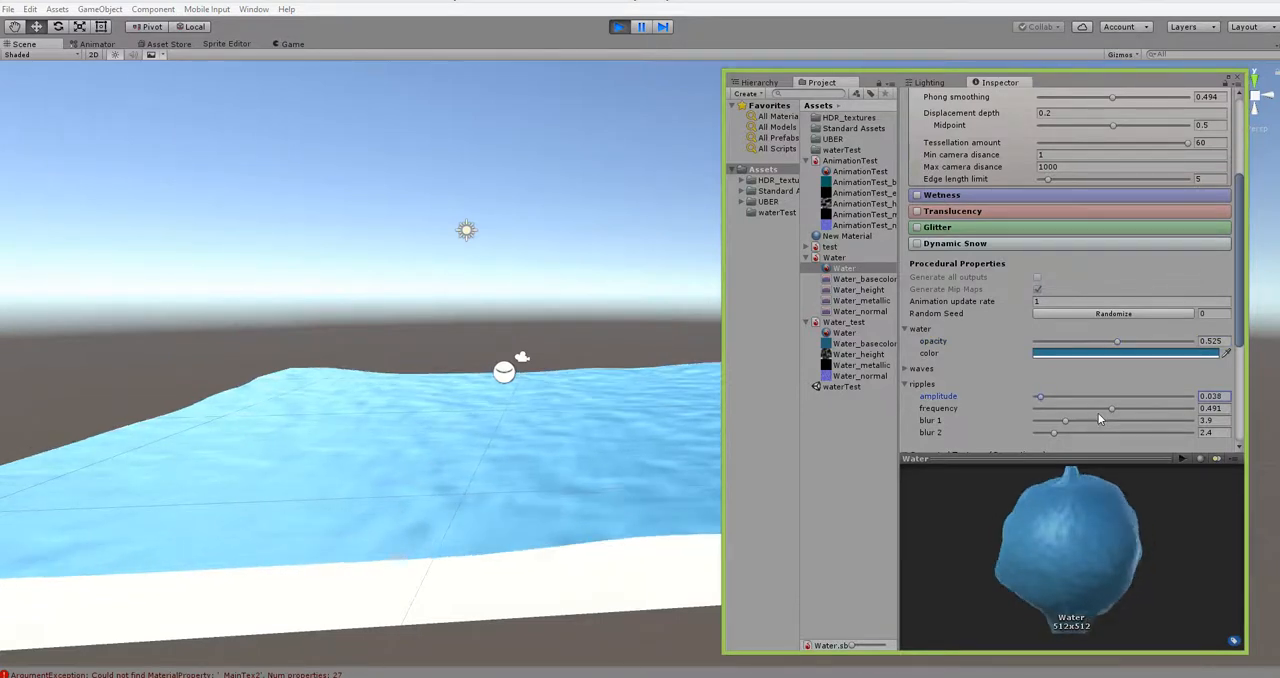
mouse_move(1065, 420)
left_mouse_down()
mouse_move(1038, 437)
mouse_move(1073, 418)
mouse_move(1055, 432)
left_mouse_up()
left_click_drag(650, 500, 478, 478, "alt")
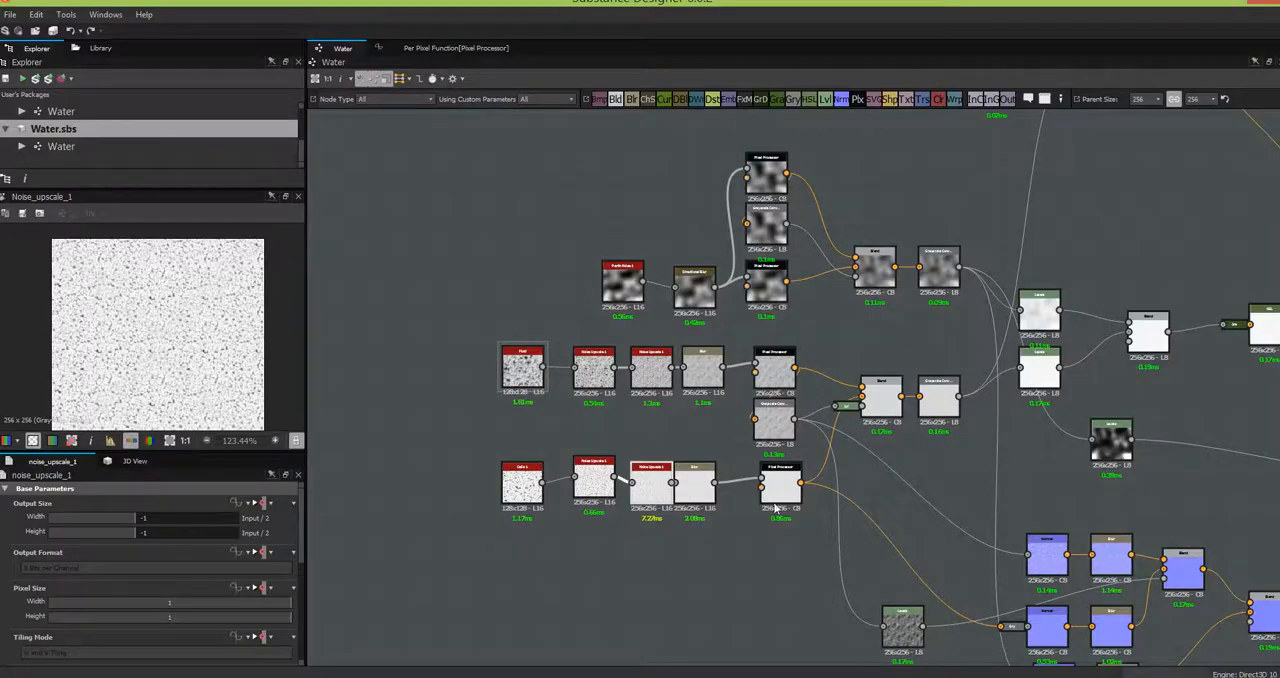
- In Substance Designer, examine the Water graph's ripple, wave, normal and colour branches through to their output nodes
middle_click_drag(551, 449, 398, 440)
middle_click_drag(590, 446, 365, 408)
middle_click_drag(839, 477, 772, 450)
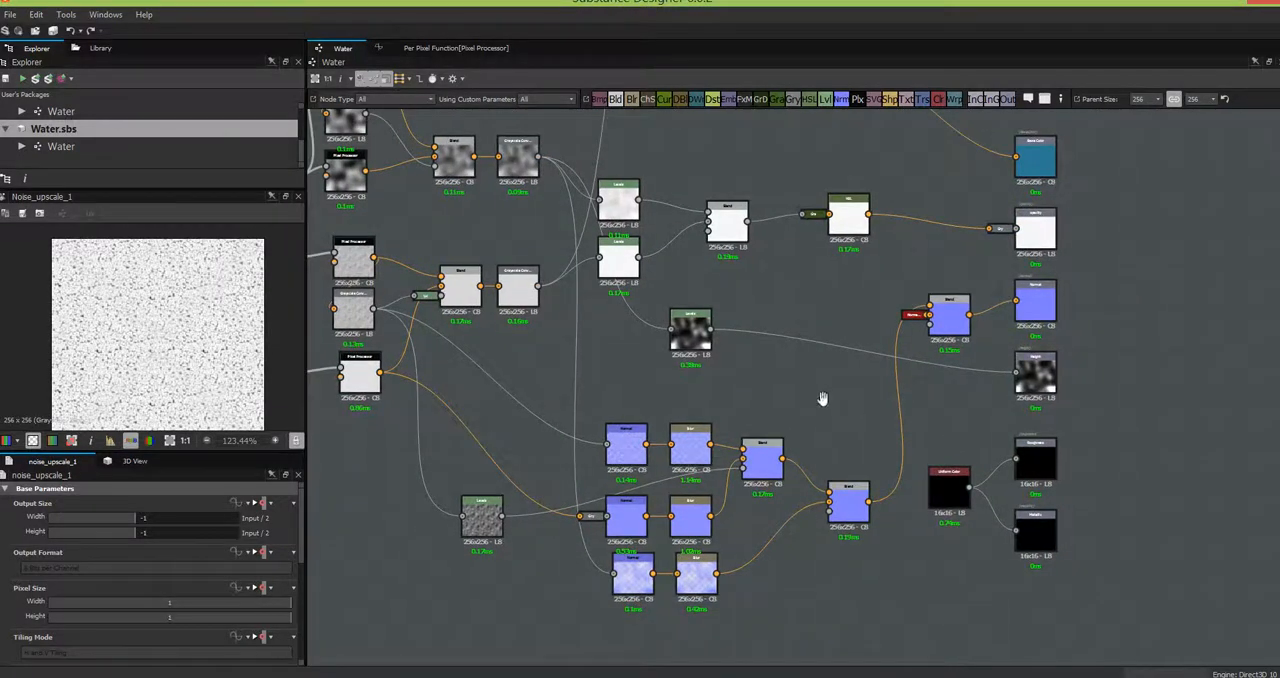
middle_click_drag(896, 400, 1047, 438)
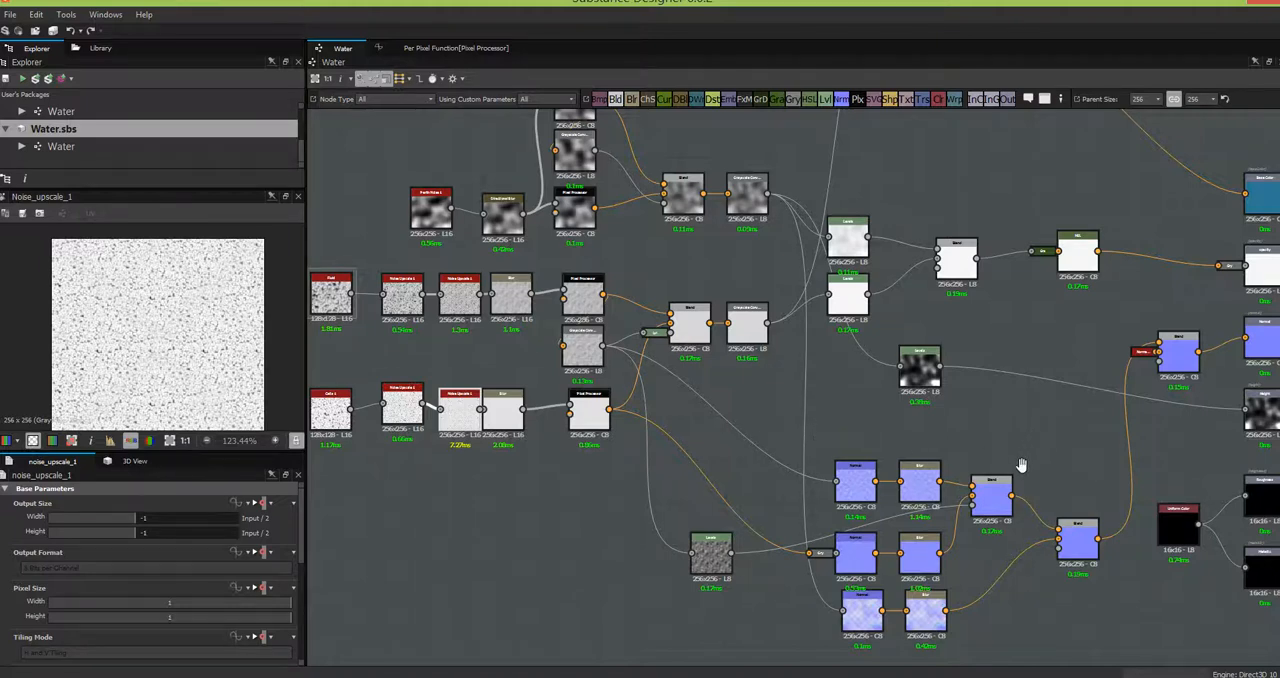
middle_click_drag(948, 523, 913, 583)
middle_click_drag(911, 519, 997, 485)
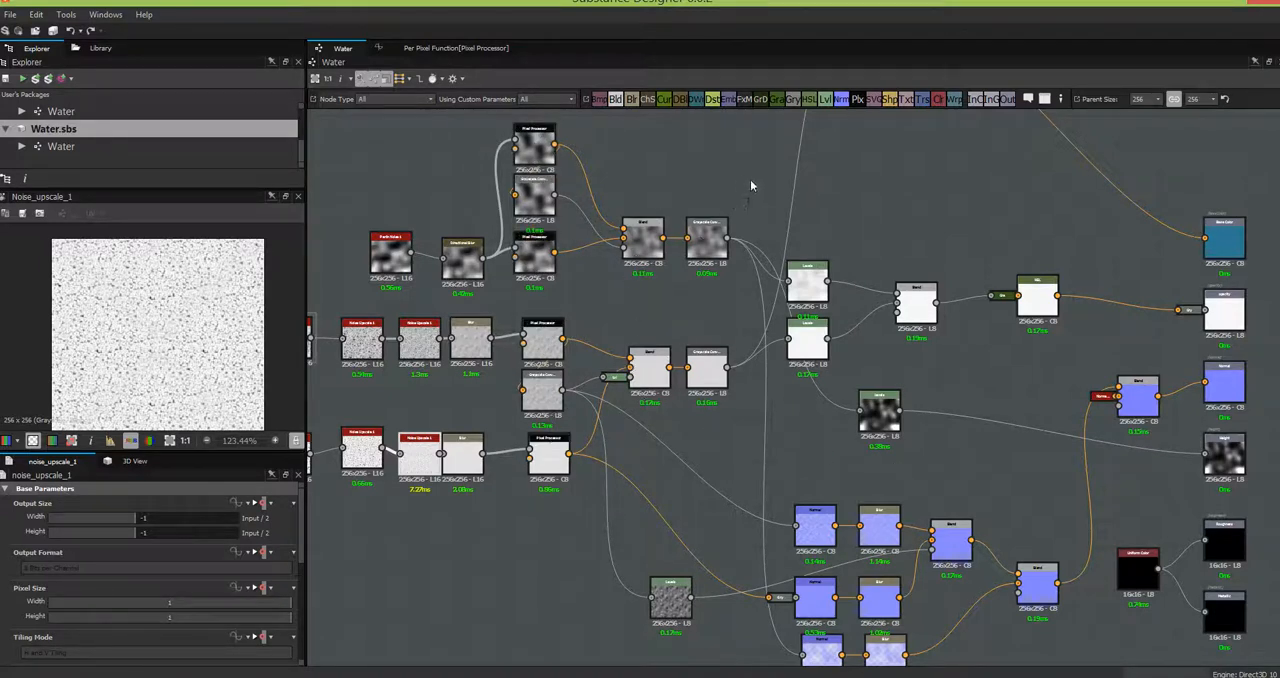
middle_click_drag(862, 212, 929, 450)
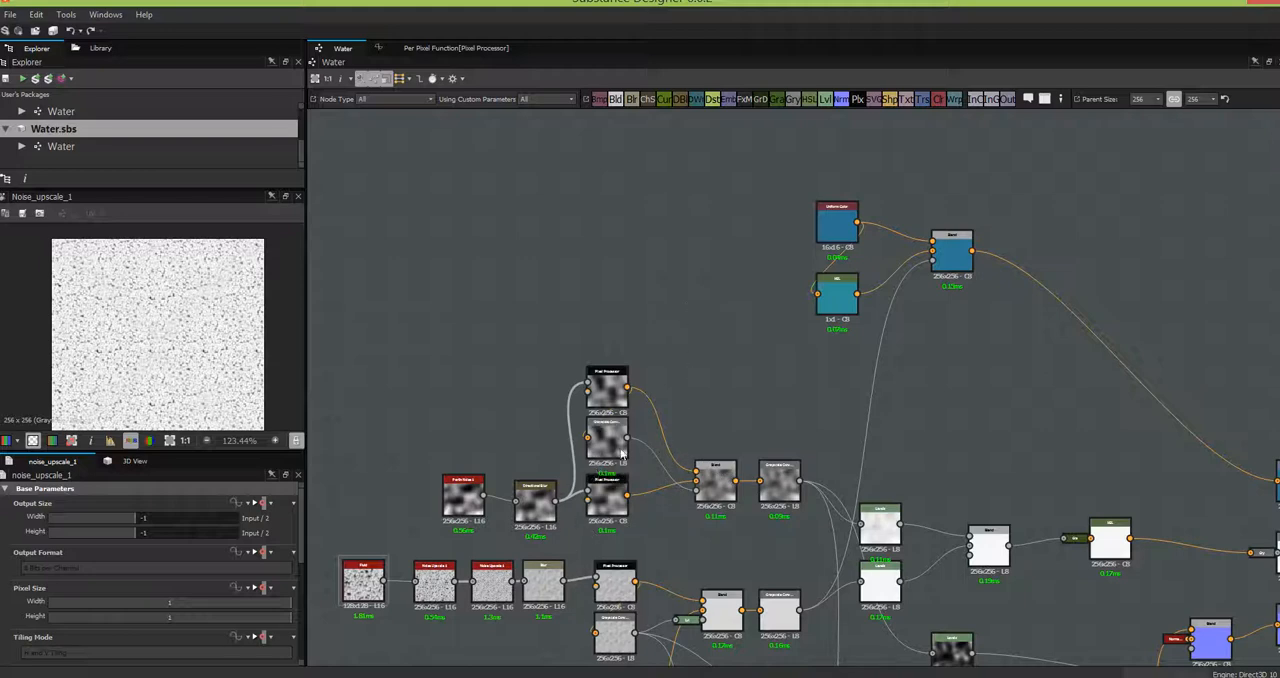
middle_click_drag(735, 550, 617, 275)
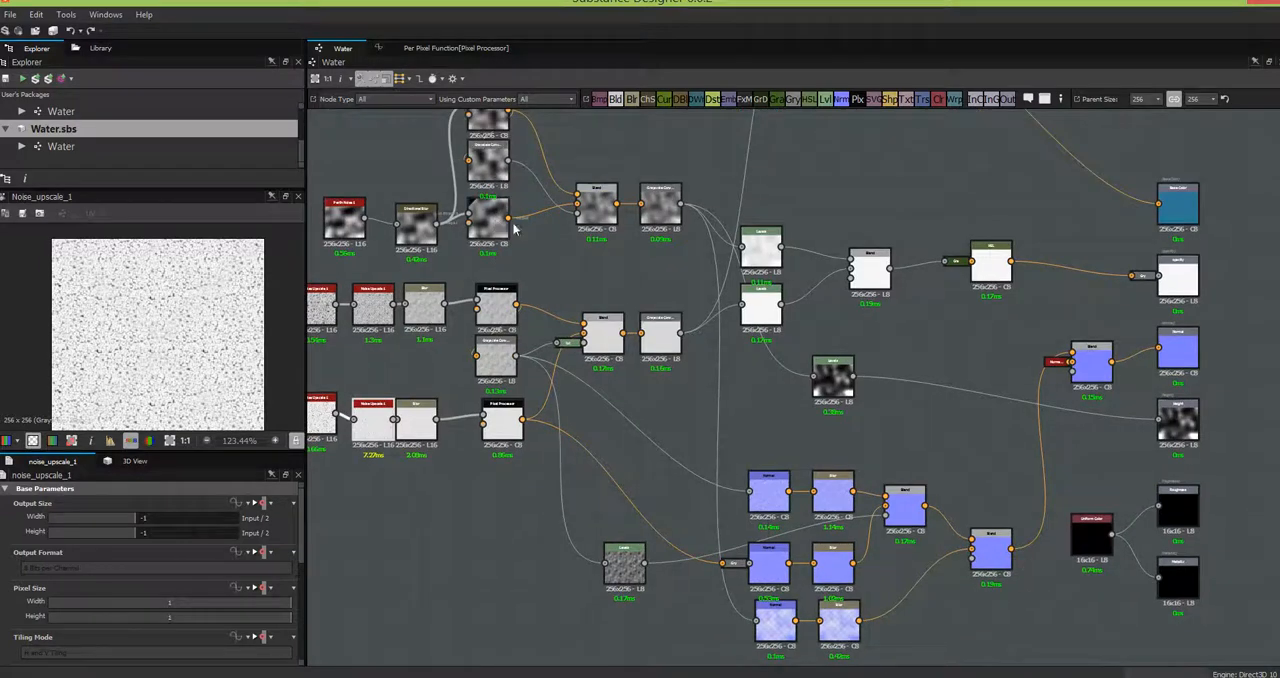
middle_click_drag(607, 257, 659, 471)
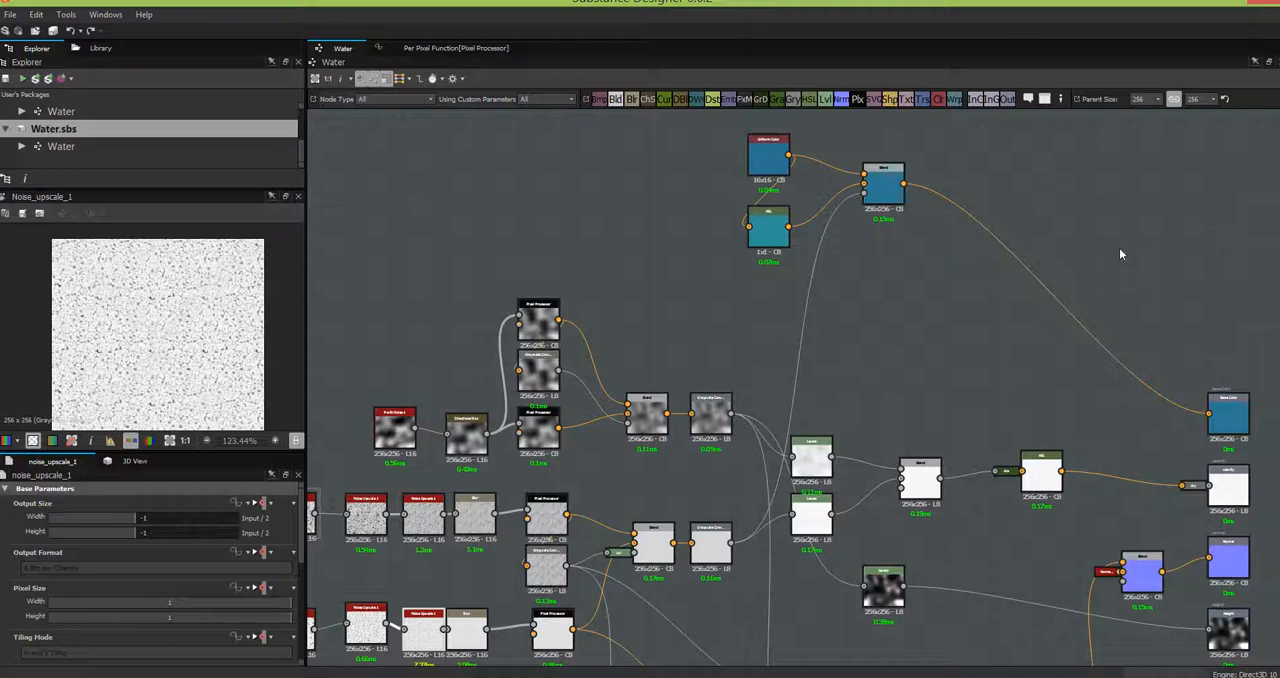
middle_click_drag(1114, 280, 1108, 348)
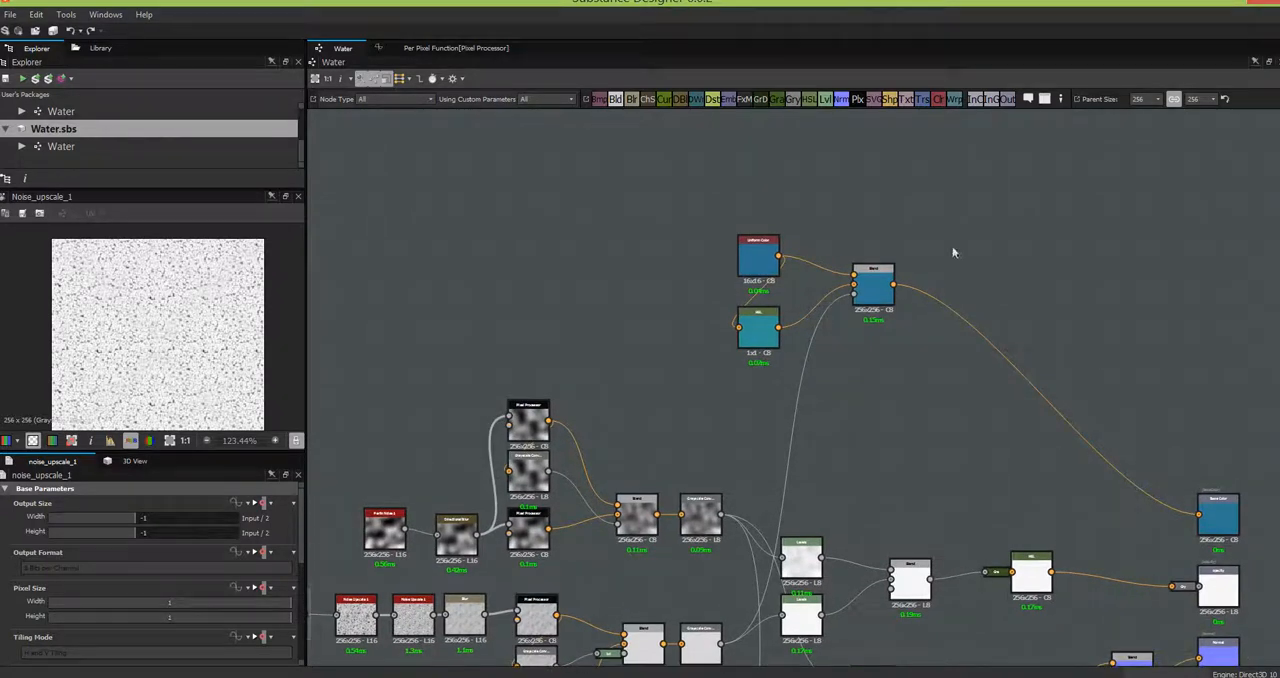